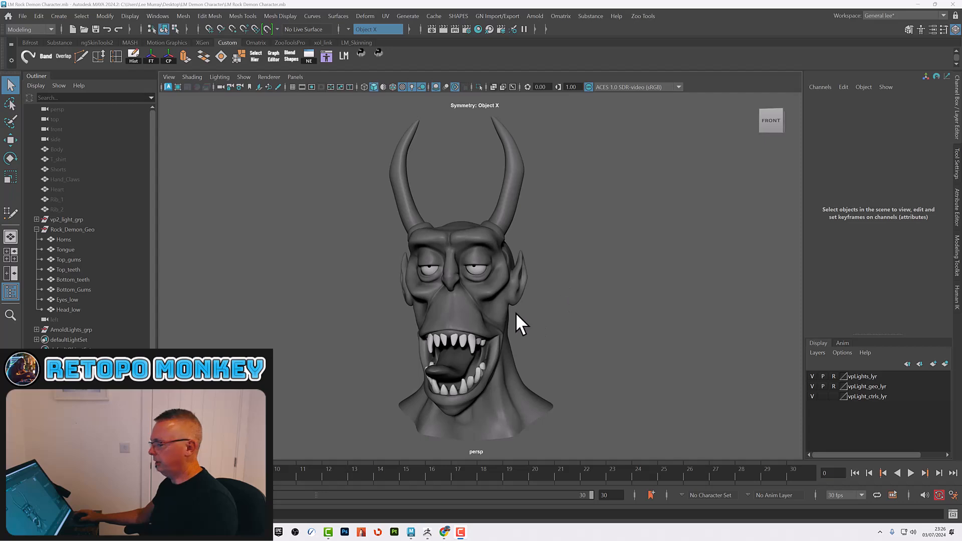
Examine the demon head's separate meshes, selecting the horns, top teeth, top gums and head, including the inside of the mouth.
{"action": "left_click", "coordinate": [501, 302]}
{"action": "left_click_drag", "start_coordinate": [528, 308], "coordinate": [581, 314], "text": "alt"}
{"action": "right_click_drag", "start_coordinate": [557, 315], "coordinate": [609, 331], "text": "alt"}
{"action": "middle_click_drag", "start_coordinate": [578, 290], "coordinate": [645, 336], "text": "alt"}
{"action": "left_click", "coordinate": [513, 197]}
{"action": "left_click_drag", "start_coordinate": [512, 198], "coordinate": [537, 300], "text": "alt"}
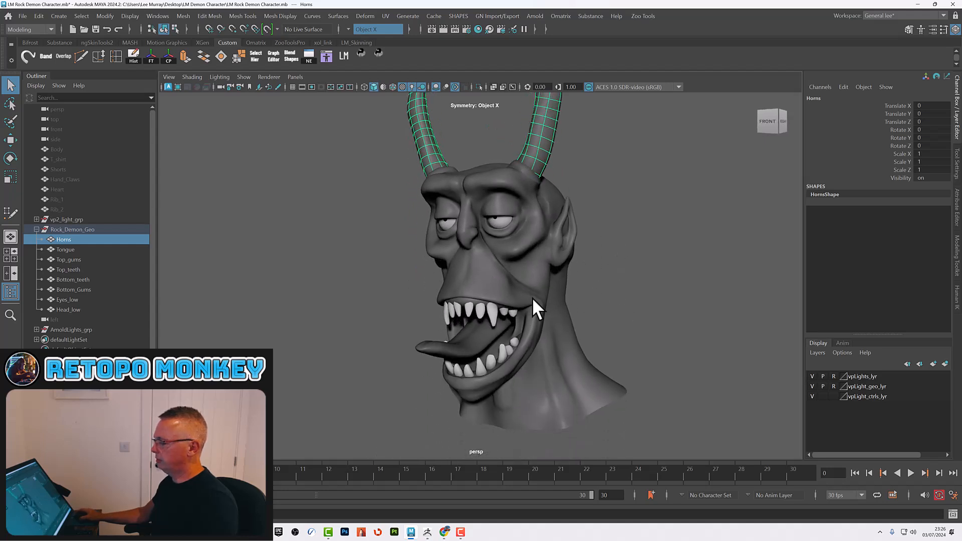
{"action": "left_click", "coordinate": [488, 311]}
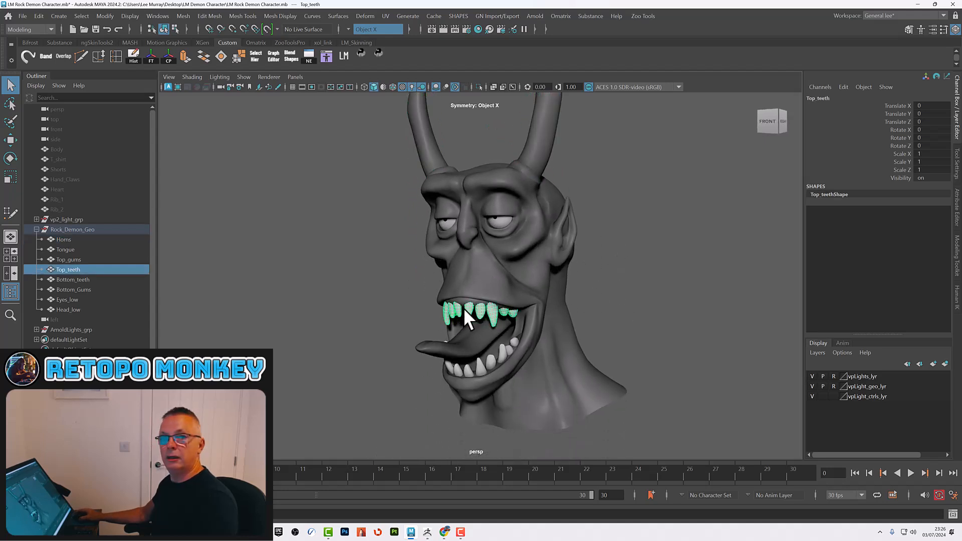
{"action": "left_click", "coordinate": [464, 299]}
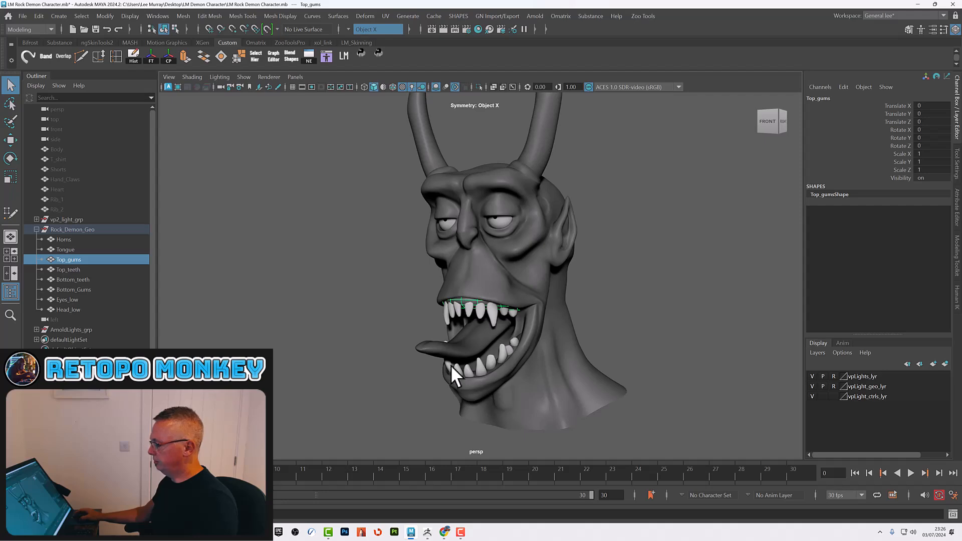
{"action": "left_click", "coordinate": [452, 344]}
{"action": "left_click_drag", "start_coordinate": [495, 353], "coordinate": [506, 302], "text": "alt"}
{"action": "scroll", "coordinate": [545, 350], "scroll_direction": "up", "scroll_amount": 3}
{"action": "left_click", "coordinate": [503, 339]}
{"action": "scroll", "coordinate": [506, 306], "scroll_direction": "up", "scroll_amount": 1}
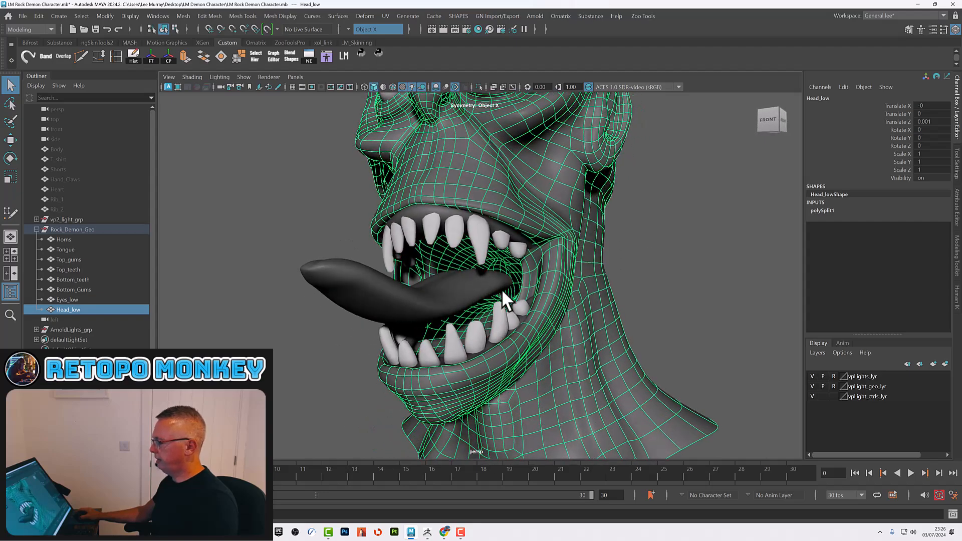
{"action": "scroll", "coordinate": [531, 316], "scroll_direction": "up", "scroll_amount": 4}
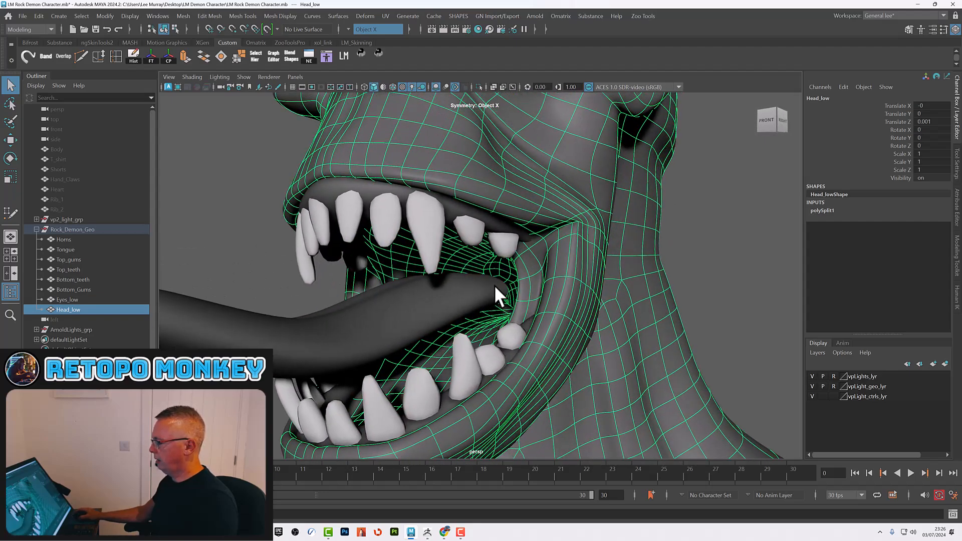
Reposition the tongue inside the open mouth, lowering it to about -0.055 in Y.
{"action": "left_click", "coordinate": [493, 284]}
{"action": "key", "text": "w"}
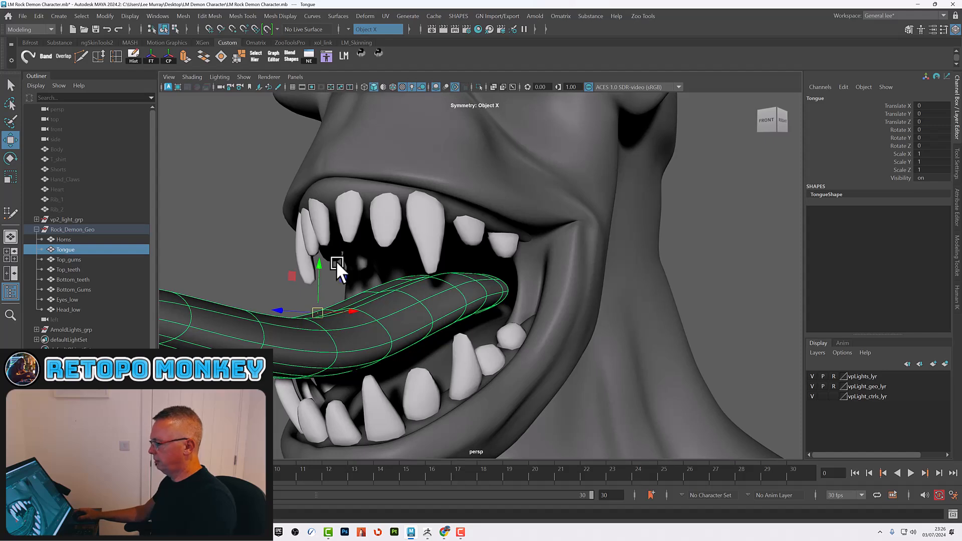
{"action": "left_click_drag", "start_coordinate": [318, 262], "coordinate": [328, 294]}
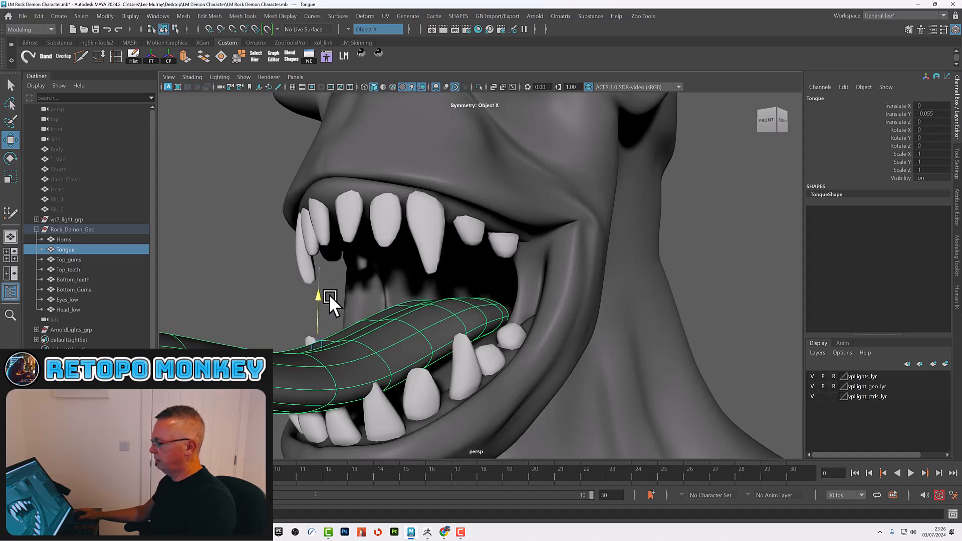
{"action": "left_click", "coordinate": [549, 276]}
{"action": "left_click_drag", "start_coordinate": [547, 280], "coordinate": [509, 255], "text": "alt"}
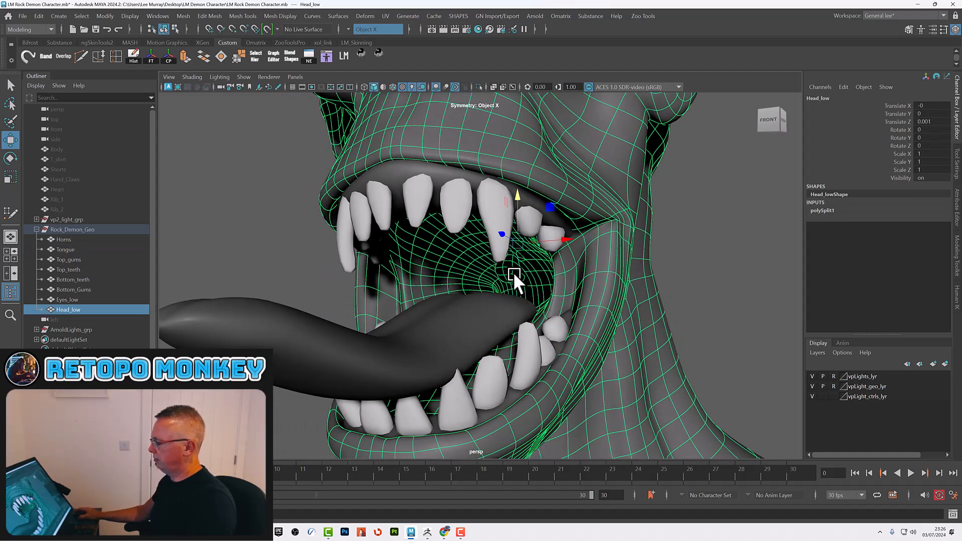
{"action": "scroll", "coordinate": [559, 296], "scroll_direction": "down", "scroll_amount": 4}
{"action": "left_click_drag", "start_coordinate": [559, 296], "coordinate": [501, 299], "text": "alt"}
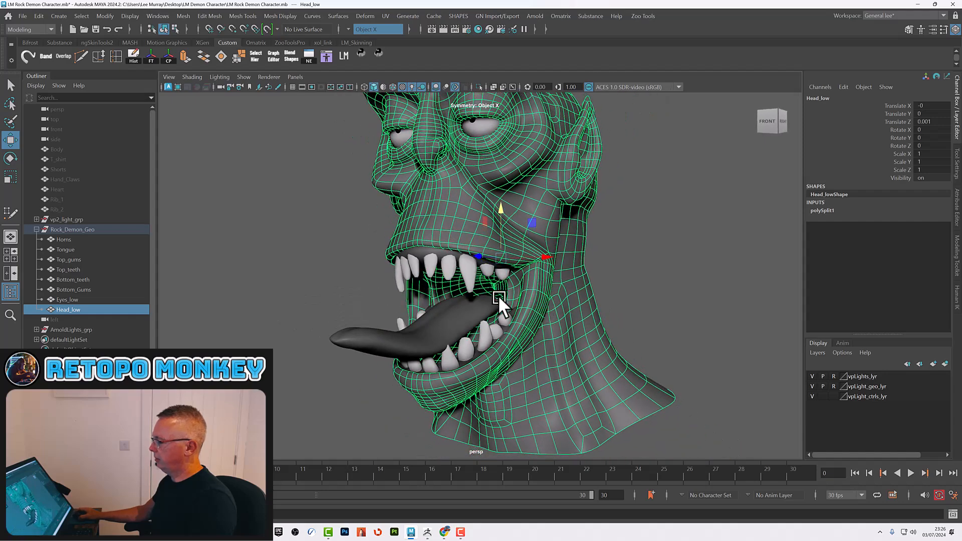
{"action": "left_click_drag", "start_coordinate": [492, 260], "coordinate": [469, 307], "text": "alt"}
{"action": "left_click", "coordinate": [473, 301]}
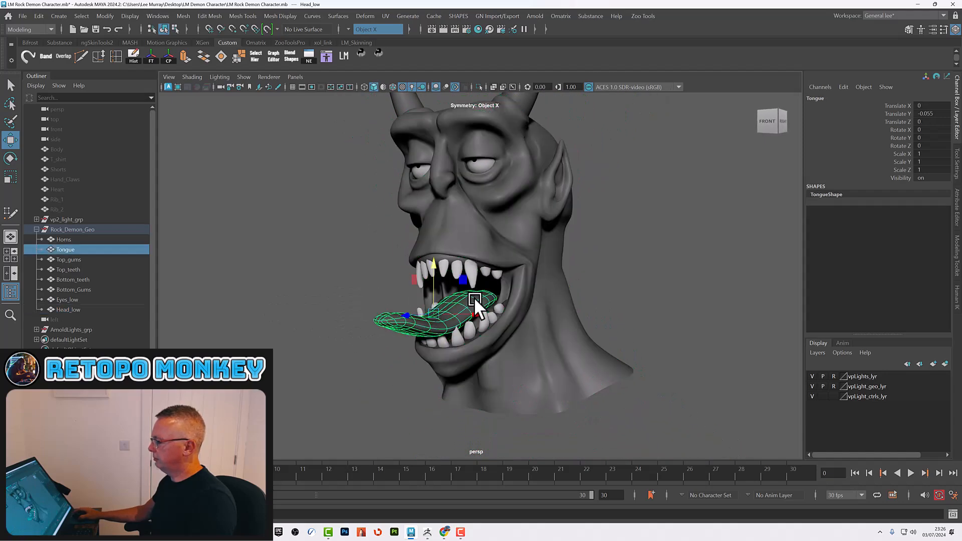
{"action": "left_click_drag", "start_coordinate": [411, 310], "coordinate": [452, 263]}
Examine the whole Head_low mesh in component and object selection modes, leaving nothing selected.
{"action": "left_click_drag", "start_coordinate": [489, 317], "coordinate": [606, 274], "text": "alt"}
{"action": "left_click", "coordinate": [591, 275]}
{"action": "left_click", "coordinate": [523, 279]}
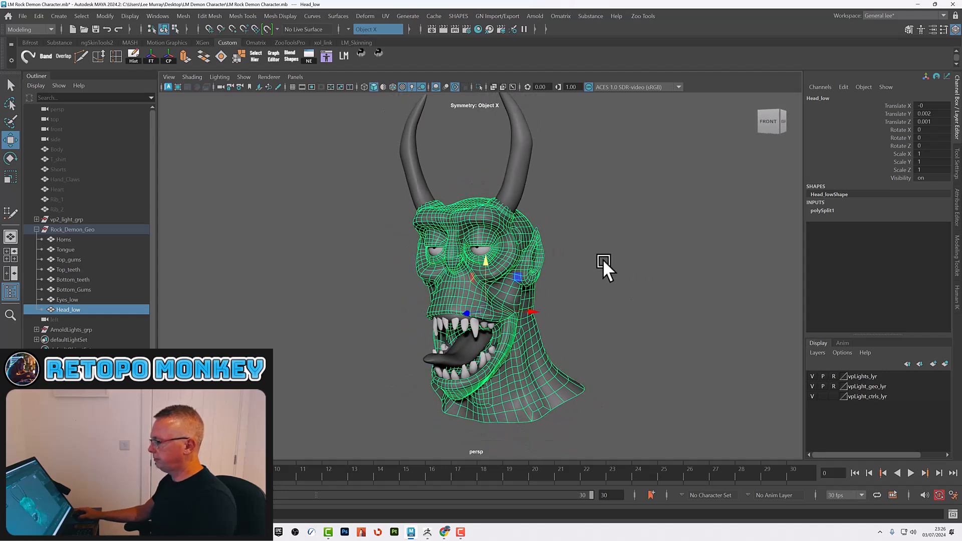
{"action": "key", "text": "F8"}
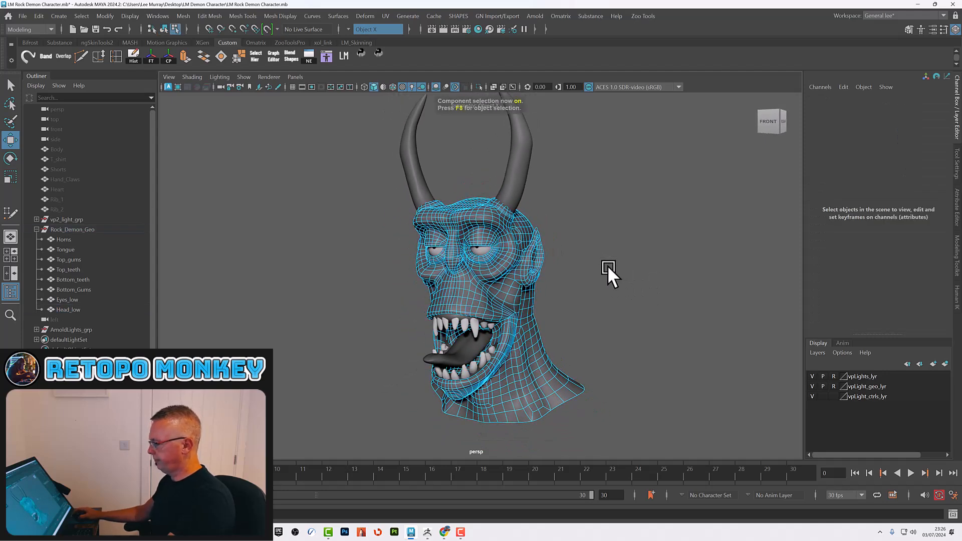
{"action": "key", "text": "F8"}
{"action": "left_click", "coordinate": [586, 284]}
{"action": "left_click_drag", "start_coordinate": [585, 284], "coordinate": [596, 304], "text": "alt"}
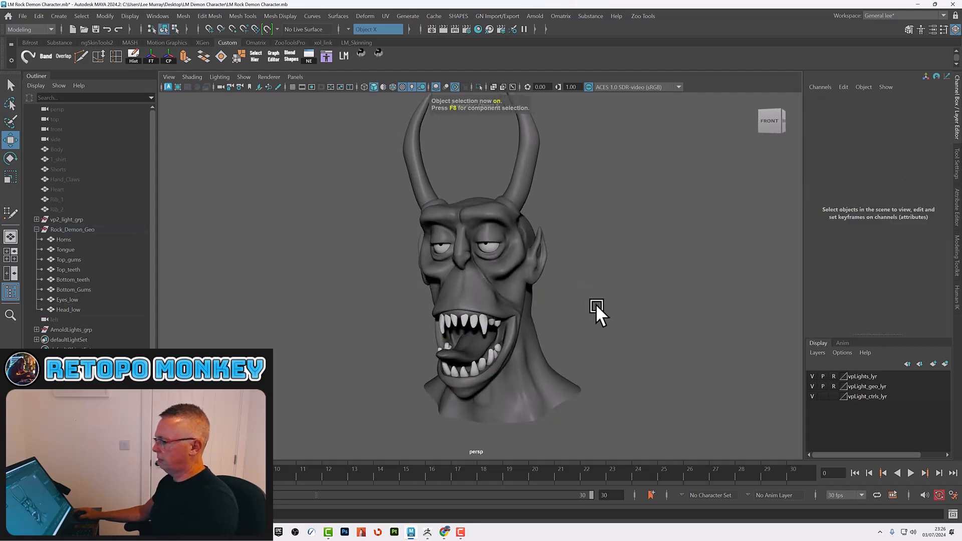
{"action": "left_click", "coordinate": [478, 276]}
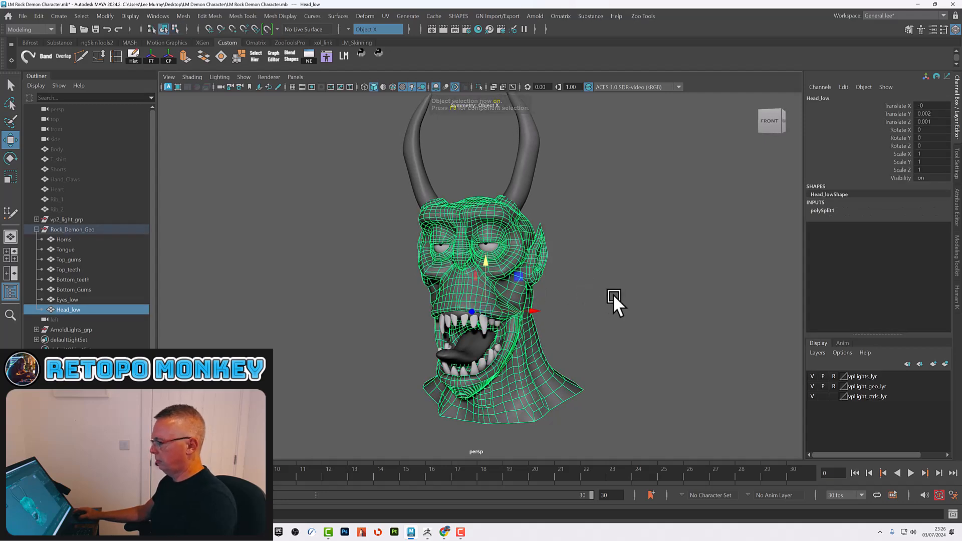
{"action": "left_click", "coordinate": [612, 294]}
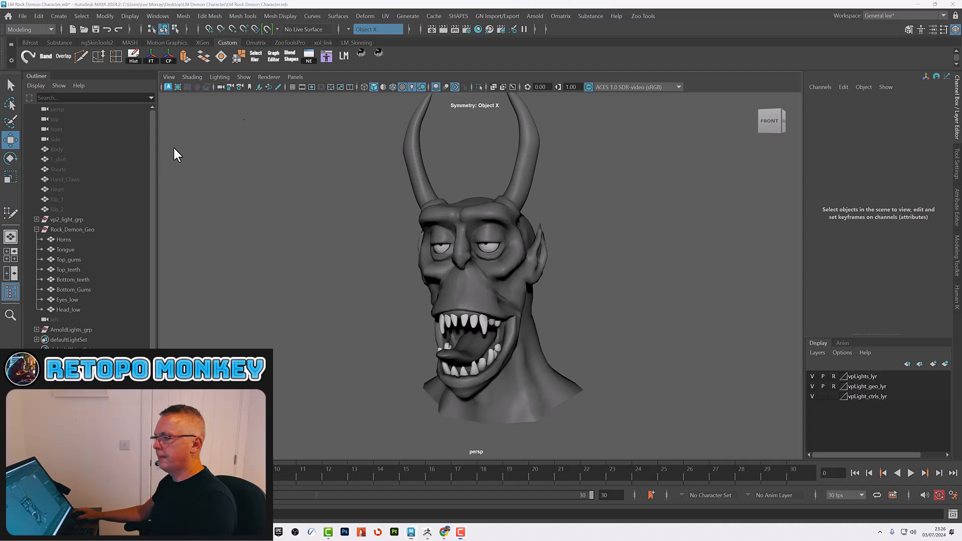
Make the Body mesh a live surface and activate Quad Draw on the Head_low mesh.
{"action": "left_click", "coordinate": [55, 149]}
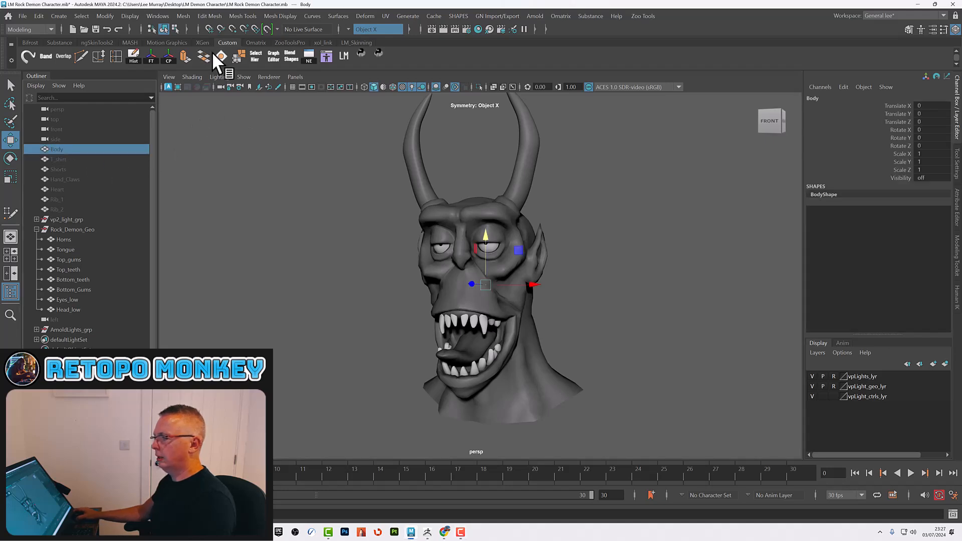
{"action": "left_click", "coordinate": [267, 28]}
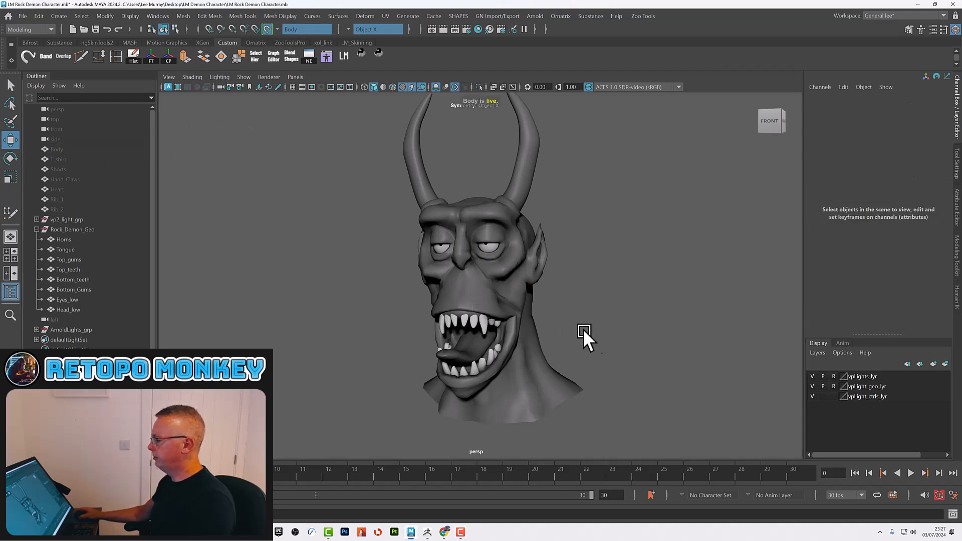
{"action": "left_click", "coordinate": [533, 390]}
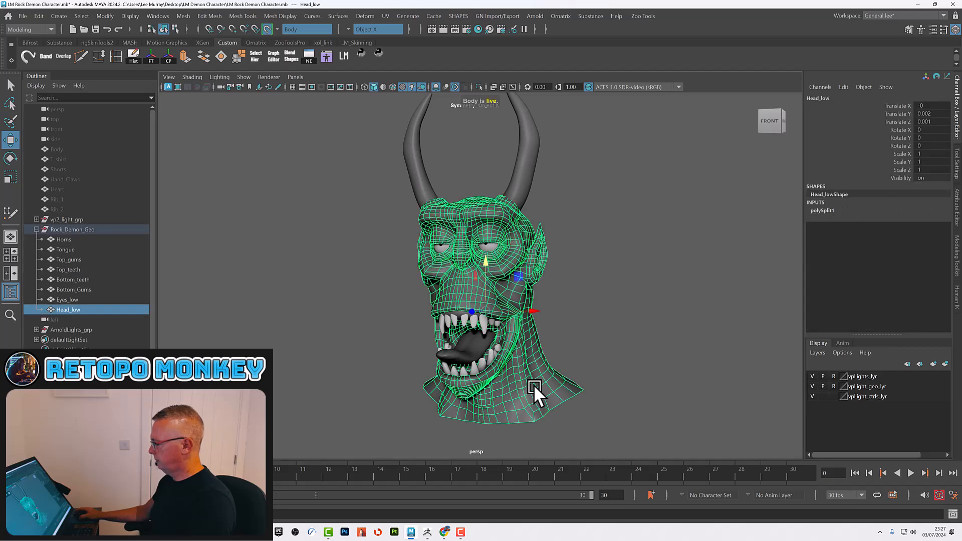
{"action": "left_click", "coordinate": [957, 258]}
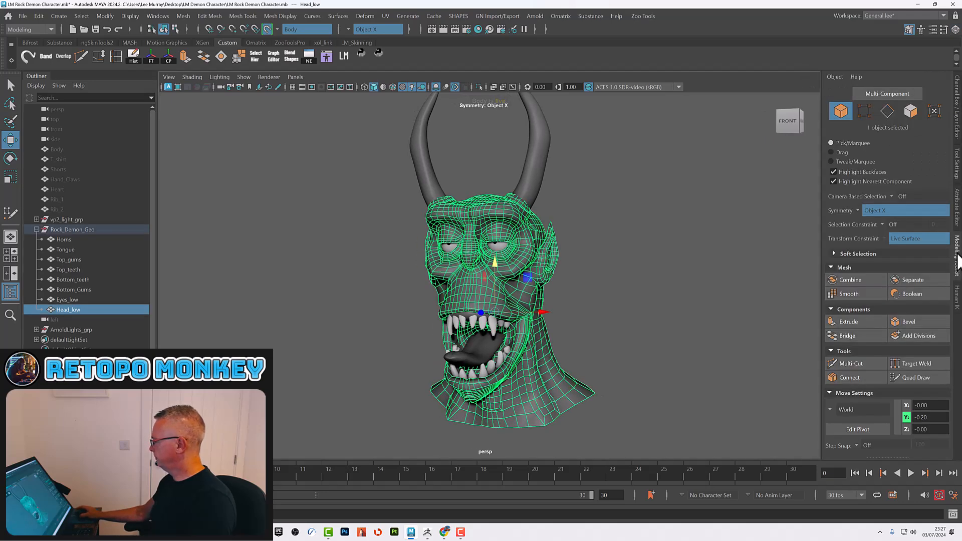
{"action": "left_click", "coordinate": [915, 377]}
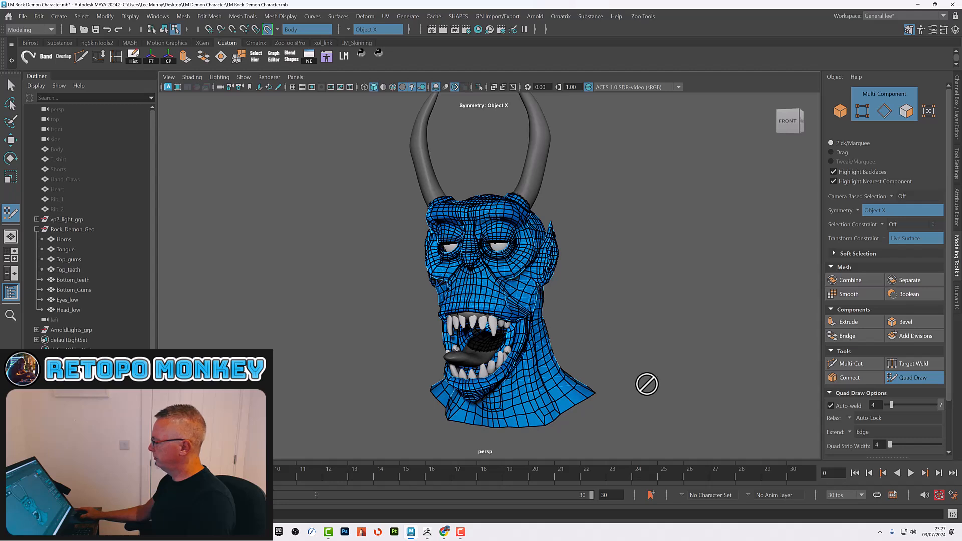
Make the hidden Body mesh visible by setting its Visibility to 1.
{"action": "left_click", "coordinate": [55, 149]}
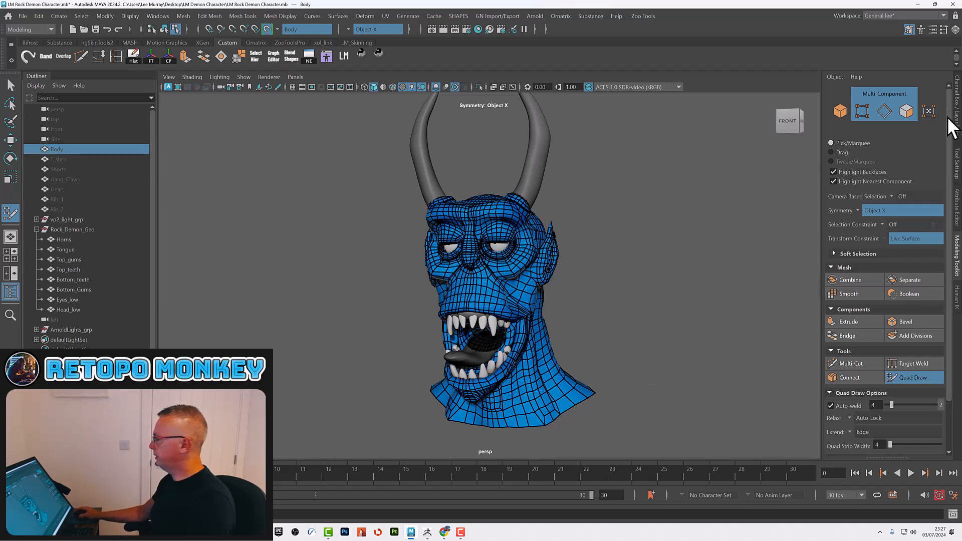
{"action": "left_click", "coordinate": [957, 116]}
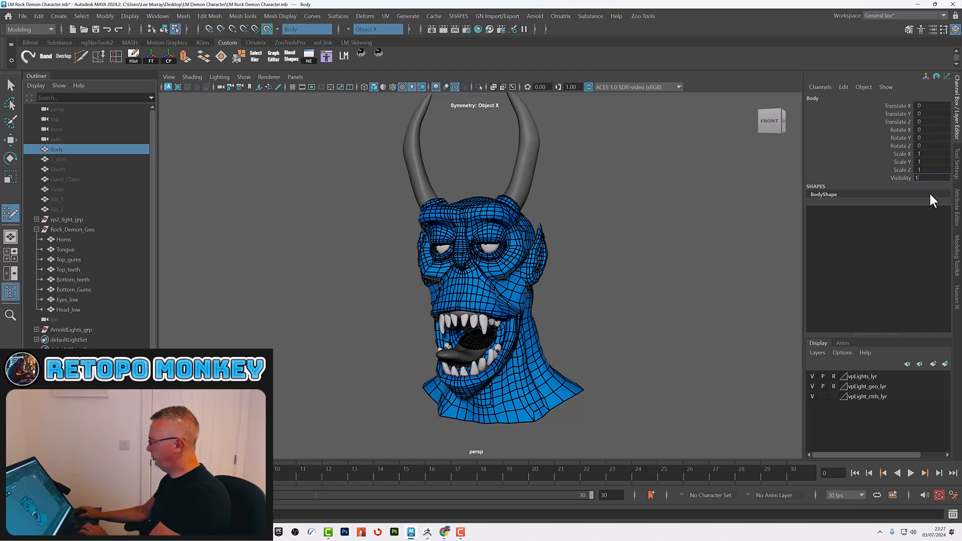
{"action": "type", "text": "1"}
{"action": "key", "text": "Return"}
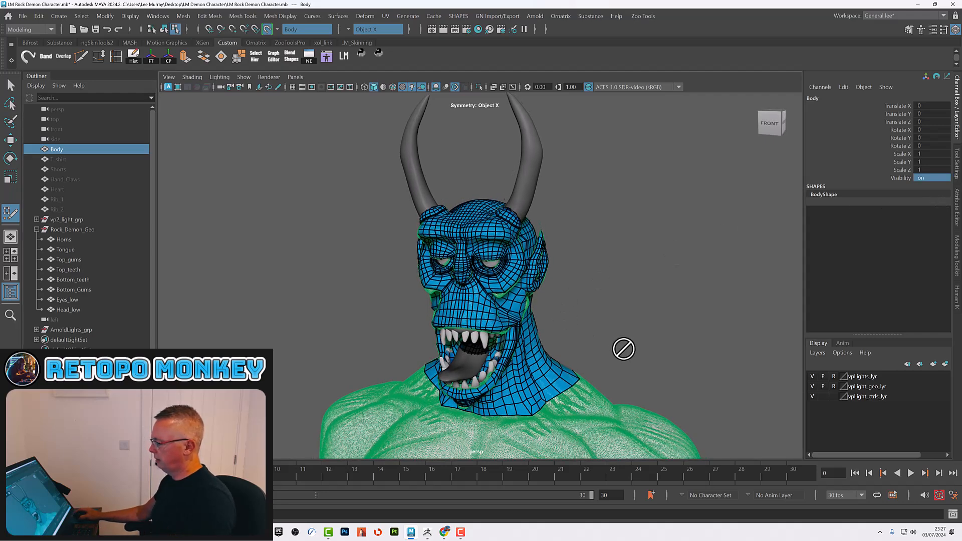
Create a symmetrical strip of four quads across the upper chest below the neck with Quad Draw.
{"action": "middle_click_drag", "start_coordinate": [623, 349], "coordinate": [601, 221], "text": "alt"}
{"action": "right_click_drag", "start_coordinate": [601, 221], "coordinate": [660, 235], "text": "alt"}
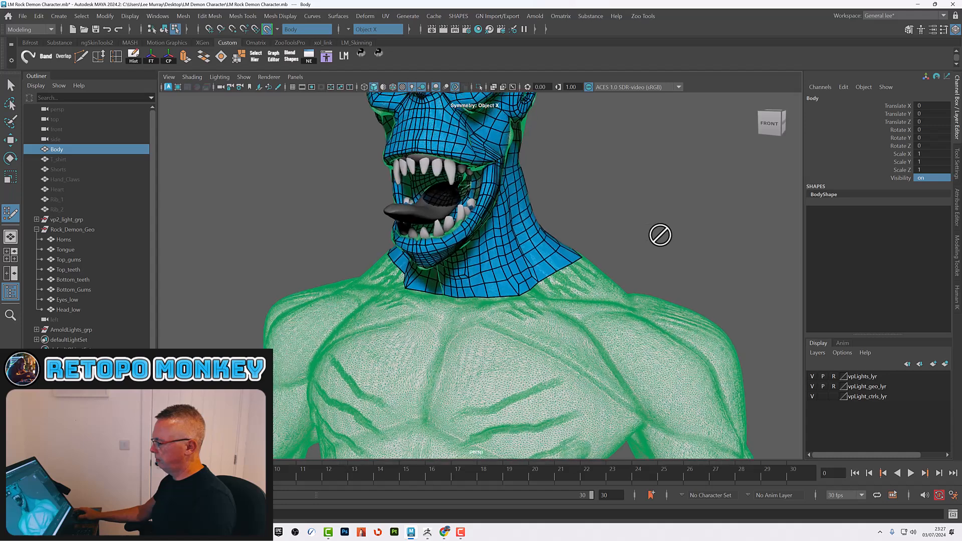
{"action": "left_click", "coordinate": [489, 318]}
{"action": "left_click", "coordinate": [451, 318]}
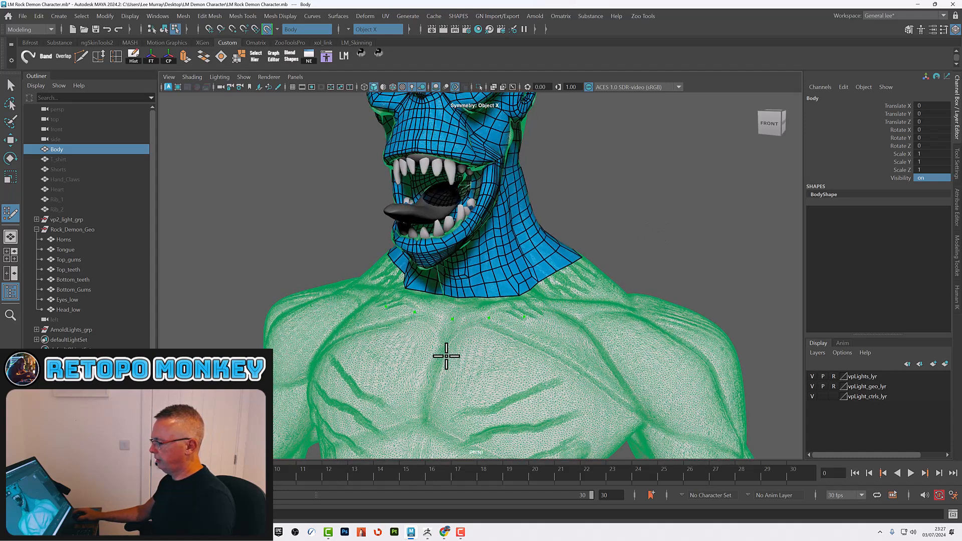
{"action": "left_click", "coordinate": [441, 353]}
{"action": "left_click", "coordinate": [490, 357]}
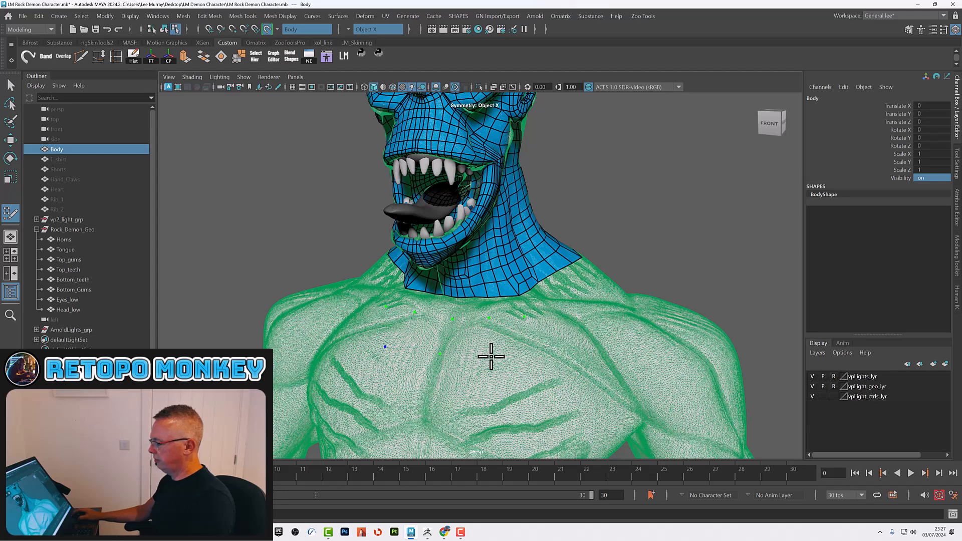
{"action": "left_click", "coordinate": [468, 344], "text": "shift"}
{"action": "left_click", "coordinate": [488, 345], "text": "shift"}
{"action": "left_click", "coordinate": [530, 353]}
{"action": "left_click", "coordinate": [514, 341], "text": "shift"}
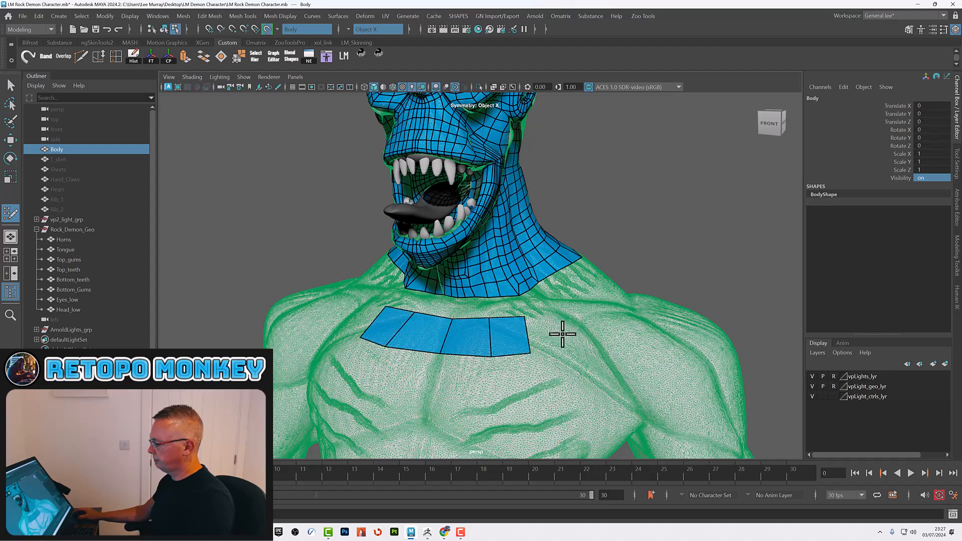
Create two stacked quads along the front of the shoulder, from near the armpit up to the collarbone, mirrored on the other side.
{"action": "left_click_drag", "start_coordinate": [626, 337], "coordinate": [612, 339], "text": "alt"}
{"action": "right_click_drag", "start_coordinate": [603, 351], "coordinate": [548, 346], "text": "alt"}
{"action": "middle_click_drag", "start_coordinate": [560, 305], "coordinate": [546, 243], "text": "alt"}
{"action": "left_click_drag", "start_coordinate": [567, 303], "coordinate": [580, 319], "text": "alt"}
{"action": "right_click_drag", "start_coordinate": [579, 319], "coordinate": [596, 332], "text": "alt"}
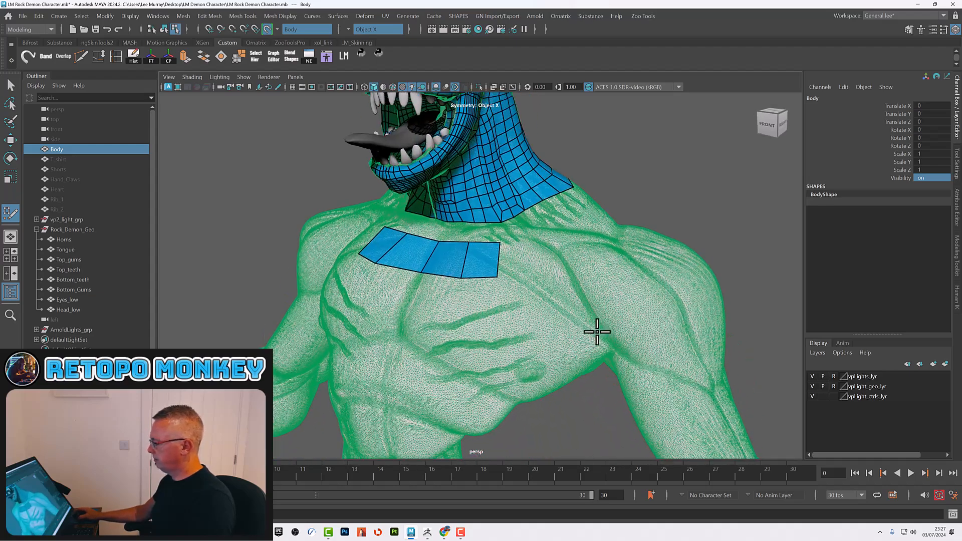
{"action": "left_click", "coordinate": [553, 305]}
{"action": "left_click", "coordinate": [582, 297]}
{"action": "left_click", "coordinate": [575, 315], "text": "shift"}
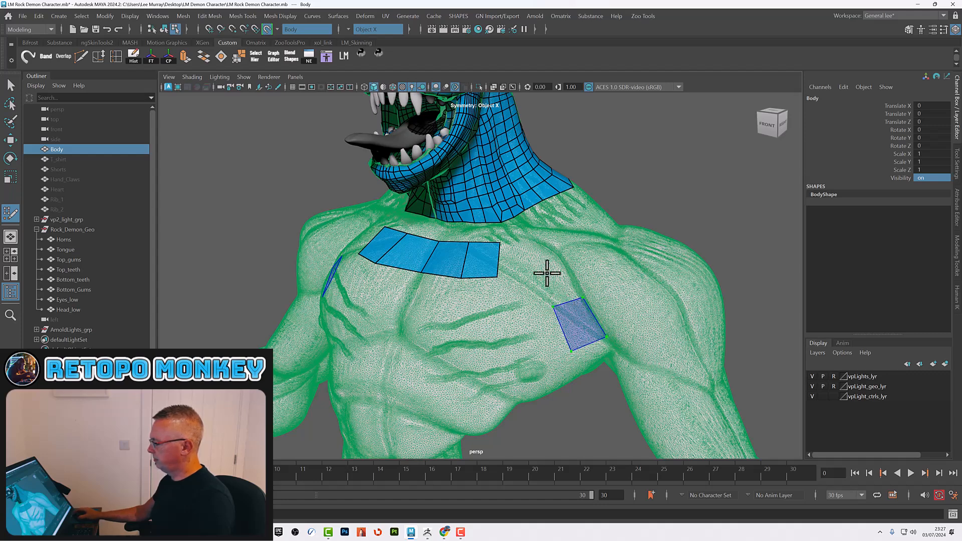
{"action": "left_click", "coordinate": [513, 244]}
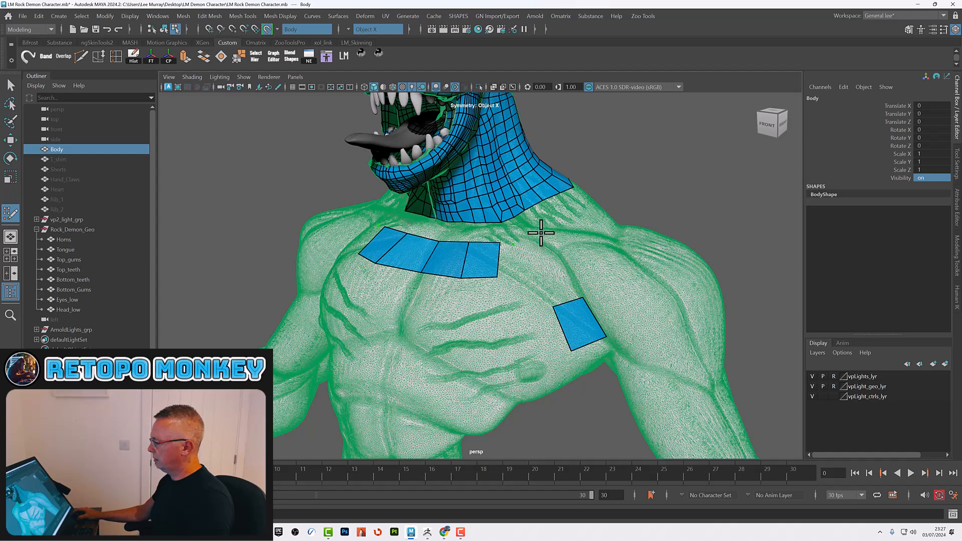
{"action": "left_click", "coordinate": [540, 234]}
{"action": "left_click", "coordinate": [545, 263], "text": "shift"}
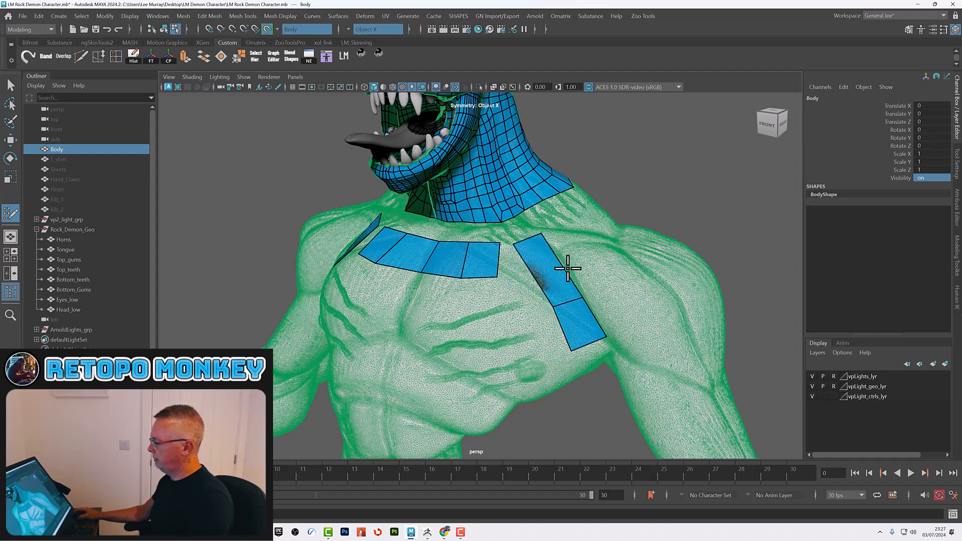
Deselect the Body mesh to clear its wireframe and reactivate Quad Draw on the head mesh.
{"action": "mouse_move", "coordinate": [550, 268]}
{"action": "left_mouse_down", "text": "alt"}
{"action": "mouse_move", "coordinate": [549, 260]}
{"action": "mouse_move", "coordinate": [593, 266]}
{"action": "mouse_move", "coordinate": [536, 262]}
{"action": "left_mouse_up", "text": "alt"}
{"action": "key", "text": "w"}
{"action": "left_click", "coordinate": [684, 188]}
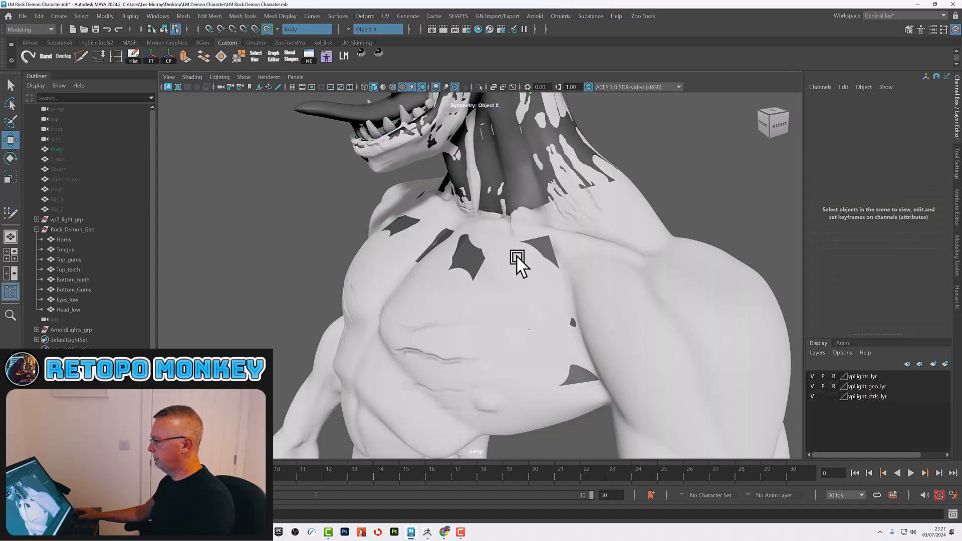
{"action": "left_click", "coordinate": [957, 255]}
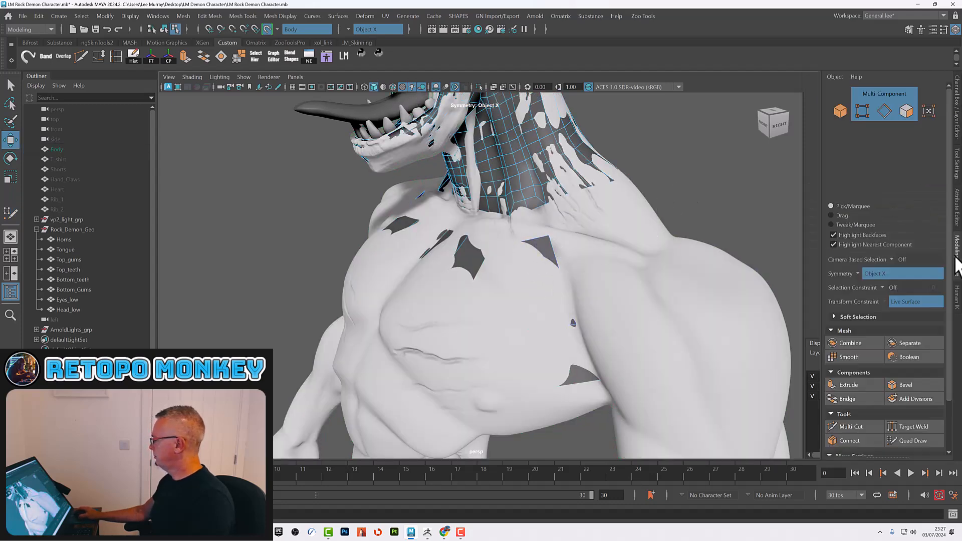
{"action": "left_click", "coordinate": [921, 375]}
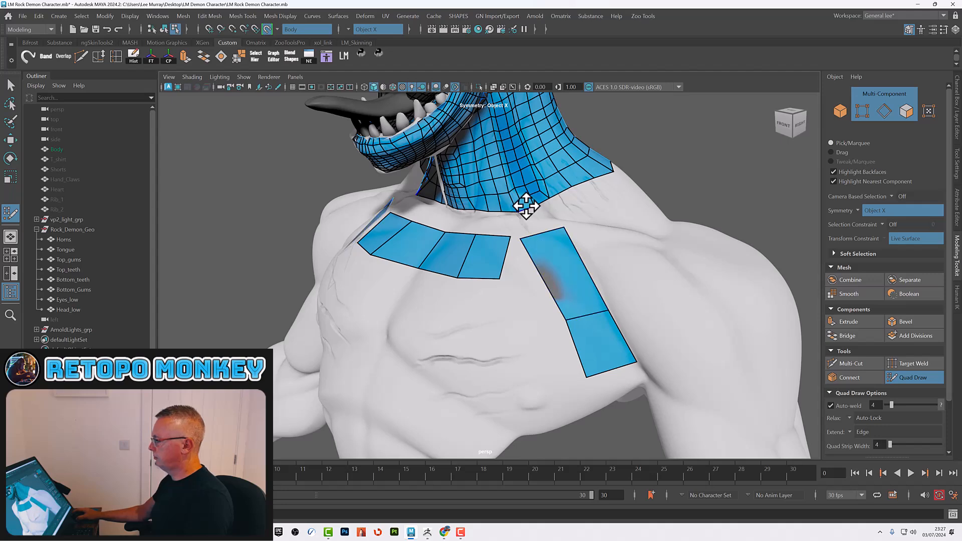
Extend the front shoulder strip down and underneath the armpit with a chain of mirrored quads reaching toward the back.
{"action": "left_click_drag", "start_coordinate": [622, 369], "coordinate": [595, 323], "text": "alt"}
{"action": "left_click", "coordinate": [596, 323]}
{"action": "left_click", "coordinate": [653, 311]}
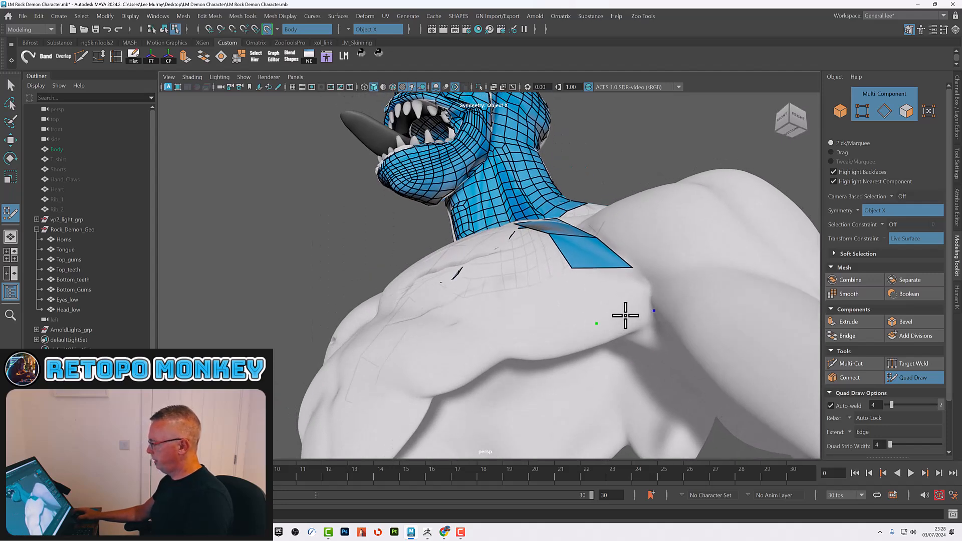
{"action": "left_click_drag", "start_coordinate": [633, 304], "coordinate": [616, 170], "text": "alt"}
{"action": "left_click", "coordinate": [610, 149]}
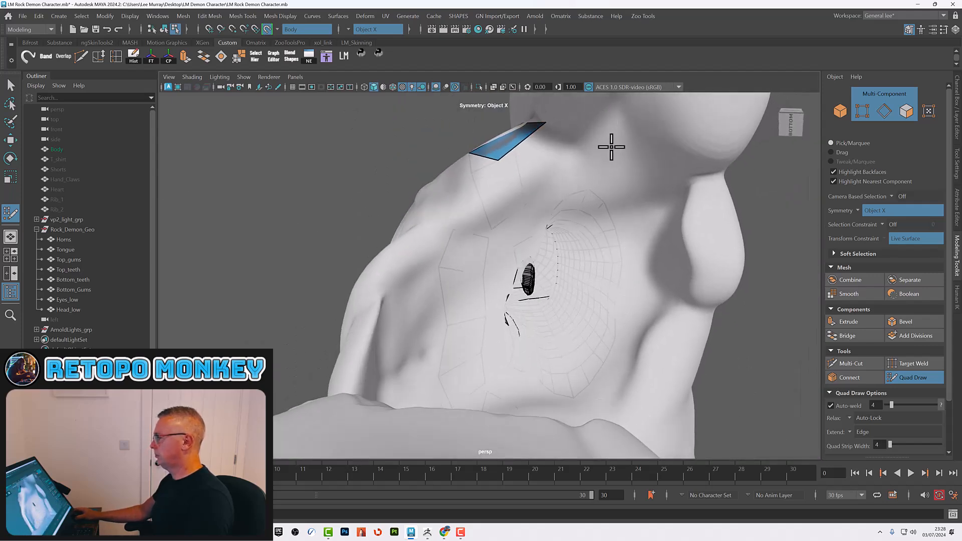
{"action": "left_click", "coordinate": [571, 159], "text": "shift"}
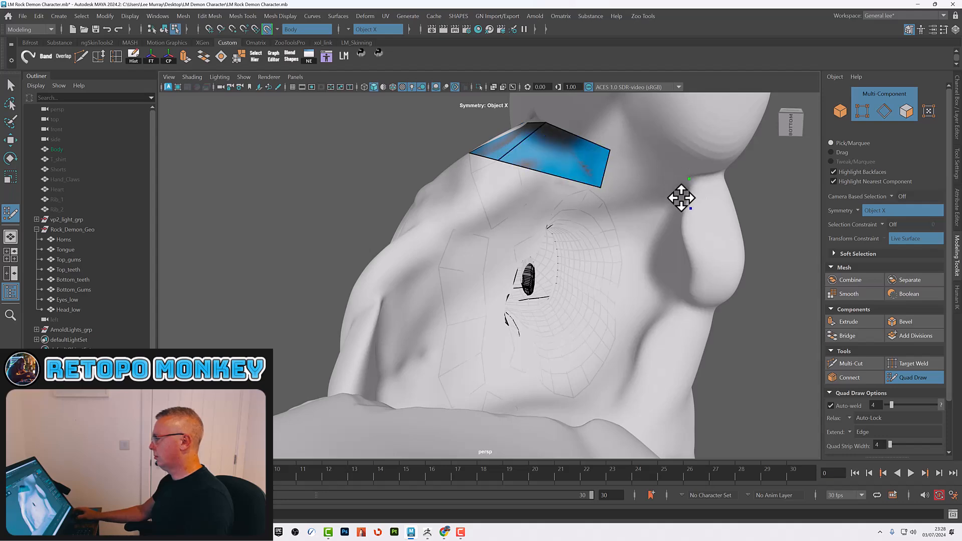
{"action": "left_click", "coordinate": [727, 184], "text": "shift"}
{"action": "left_click_drag", "start_coordinate": [737, 194], "coordinate": [545, 221], "text": "alt"}
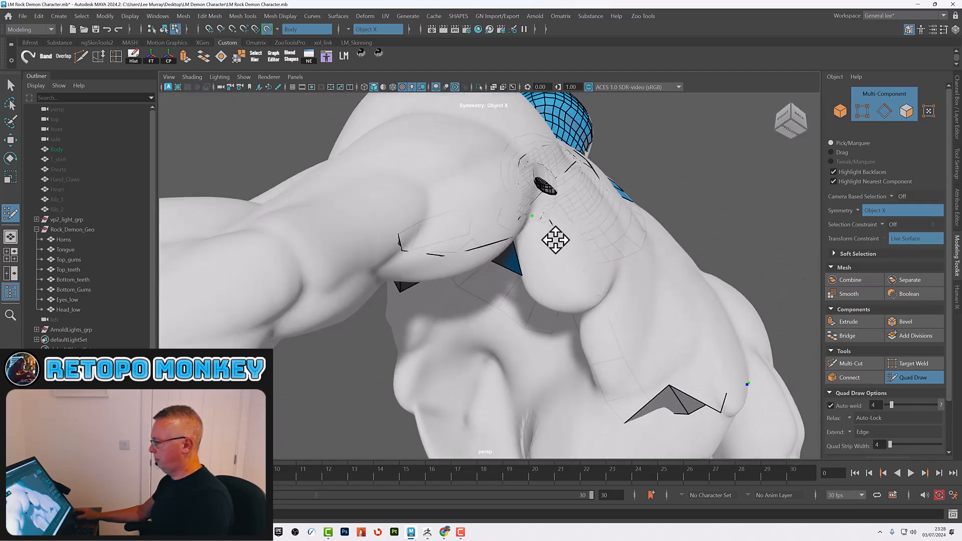
{"action": "left_click_drag", "start_coordinate": [541, 239], "coordinate": [546, 221], "text": "alt"}
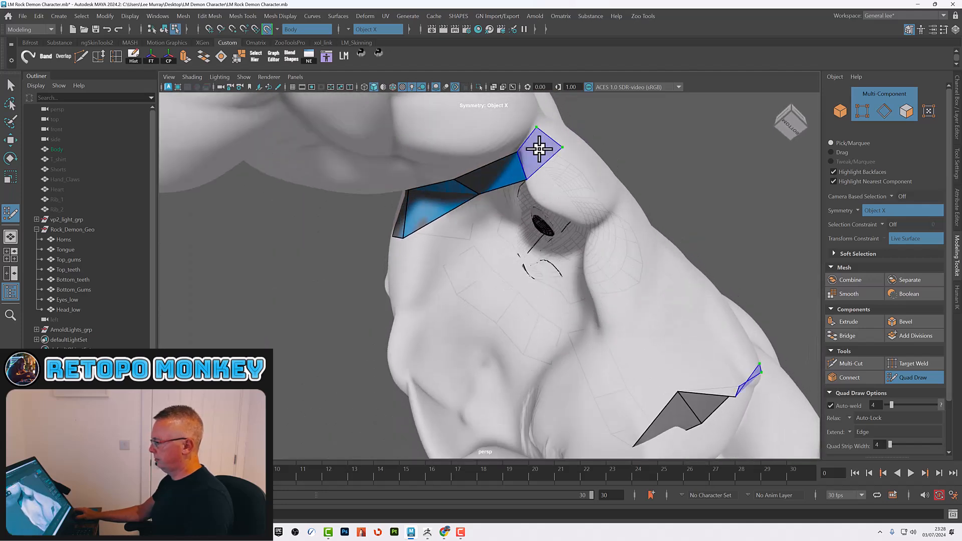
{"action": "left_click", "coordinate": [539, 148], "text": "shift"}
Continue the armpit strip up the upper back with two long mirrored quads running toward the base of the neck.
{"action": "left_click_drag", "start_coordinate": [555, 157], "coordinate": [556, 163], "text": "alt"}
{"action": "left_click", "coordinate": [431, 303]}
{"action": "left_click", "coordinate": [466, 320]}
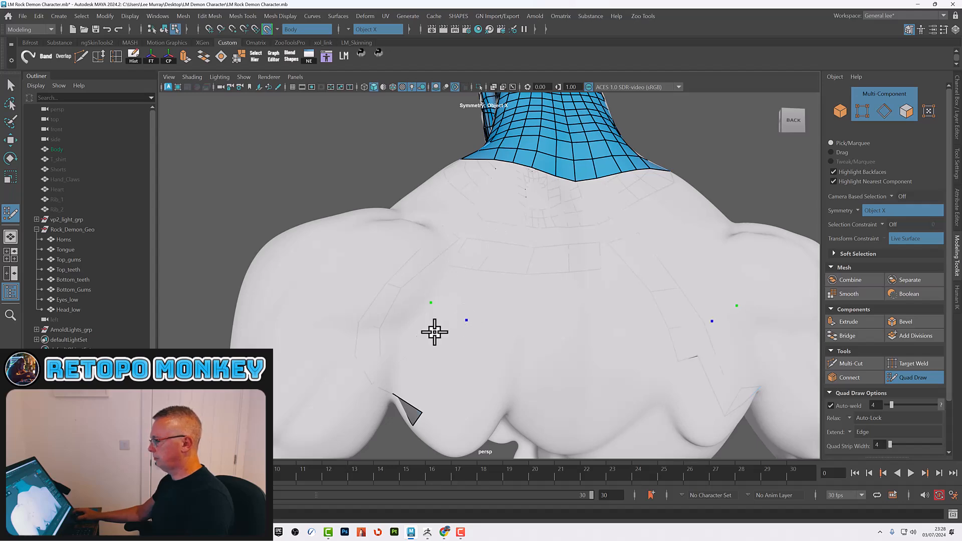
{"action": "left_click", "coordinate": [433, 331], "text": "shift"}
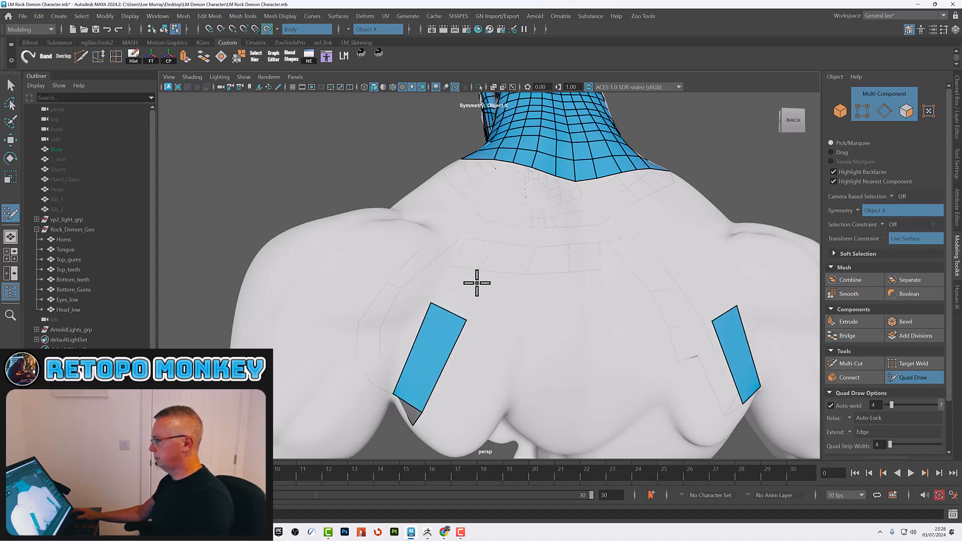
{"action": "left_click_drag", "start_coordinate": [477, 283], "coordinate": [466, 240], "text": "alt"}
{"action": "left_click", "coordinate": [456, 304]}
{"action": "left_click", "coordinate": [495, 316]}
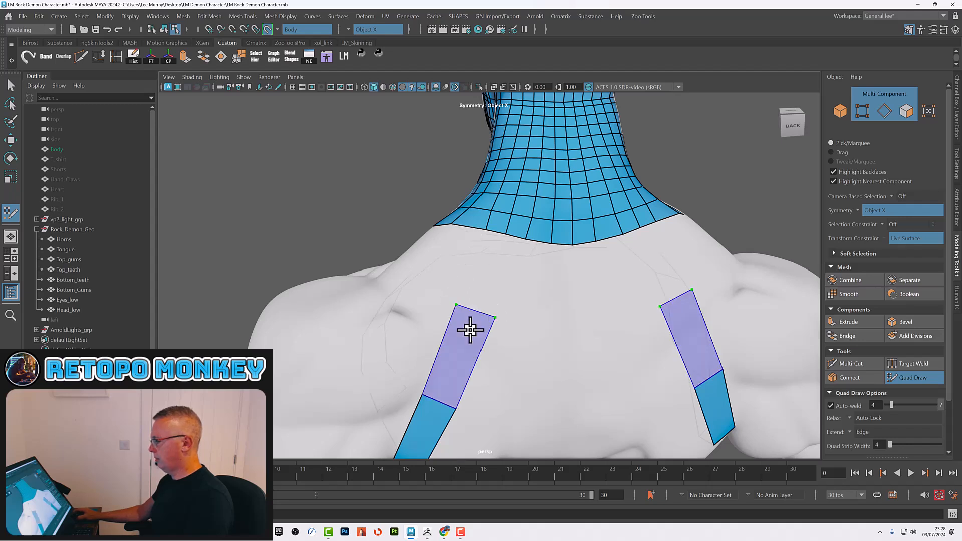
{"action": "left_click", "coordinate": [470, 329], "text": "shift"}
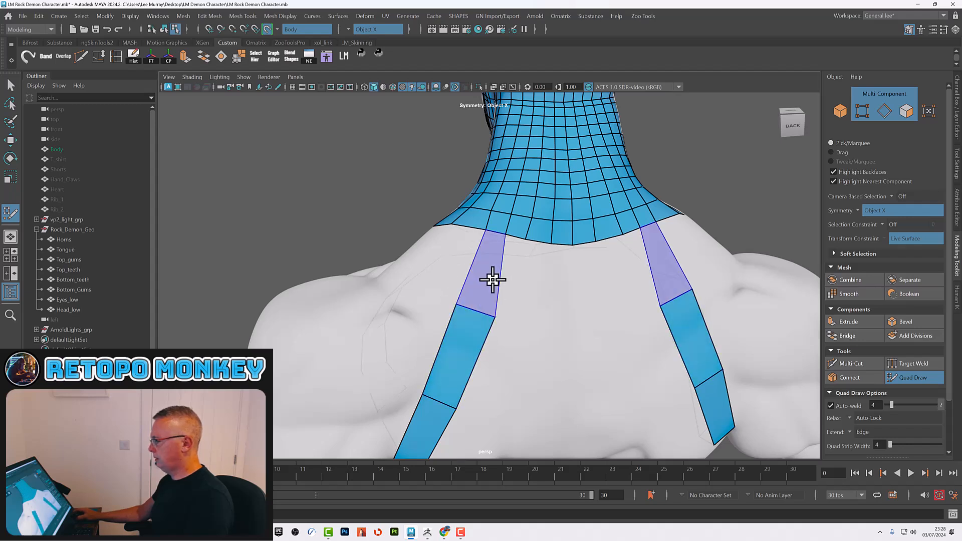
{"action": "left_click", "coordinate": [474, 311], "text": "ctrl"}
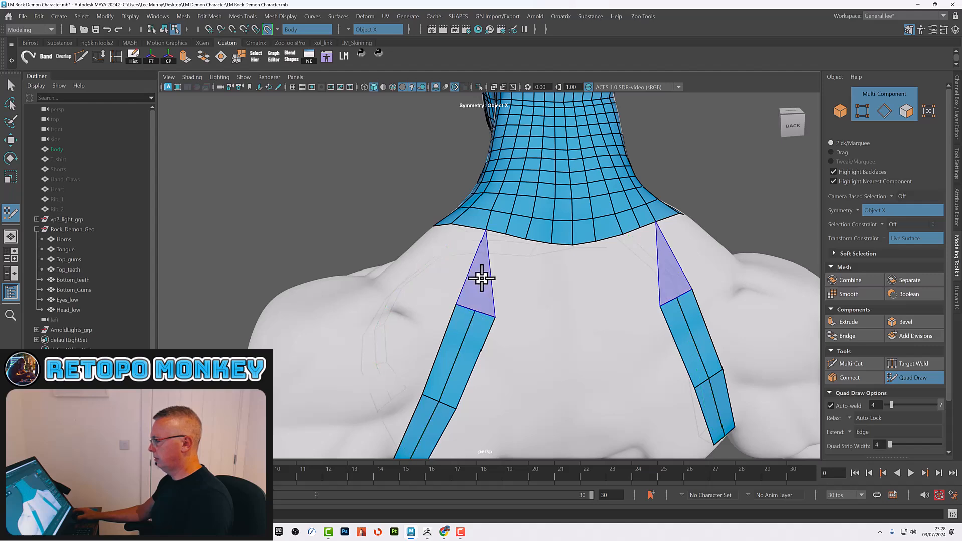
{"action": "left_click", "coordinate": [482, 264], "text": "shift"}
{"action": "left_click", "coordinate": [503, 278], "text": "shift"}
{"action": "scroll", "coordinate": [457, 277], "scroll_direction": "down", "scroll_amount": 3}
{"action": "left_click_drag", "start_coordinate": [457, 279], "coordinate": [544, 308], "text": "alt"}
{"action": "right_click_drag", "start_coordinate": [536, 270], "coordinate": [687, 345], "text": "alt"}
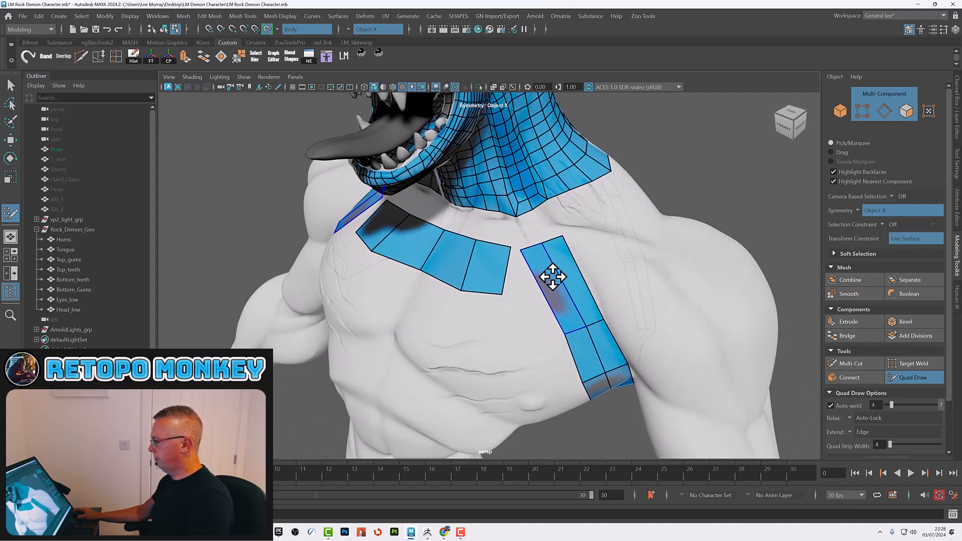
{"action": "left_click_drag", "start_coordinate": [557, 274], "coordinate": [562, 272], "text": "alt"}
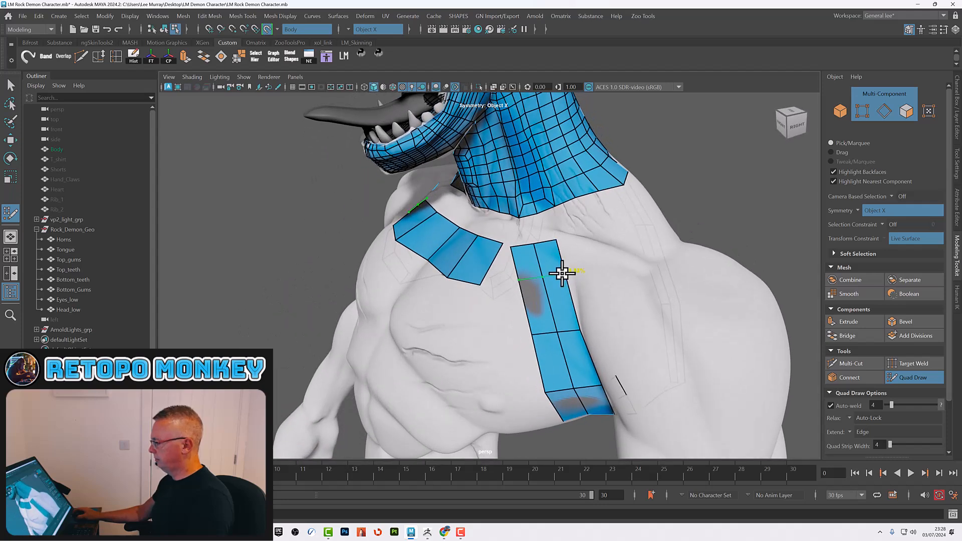
{"action": "key", "text": "ctrl+z"}
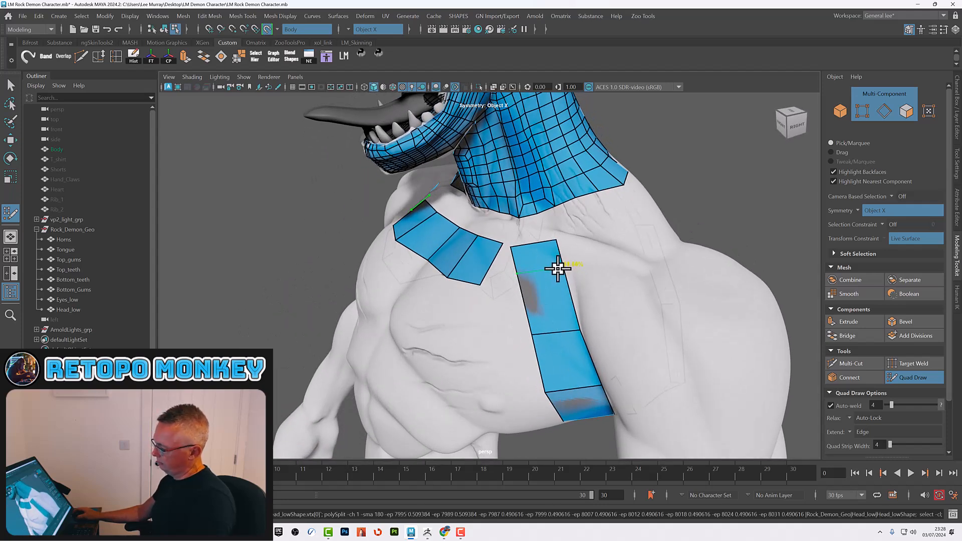
Split the shoulder strip lengthwise into three columns and fill quads joining its front end to the neck border, adjusting the inner corner vertex.
{"action": "left_click", "coordinate": [530, 246], "text": "ctrl"}
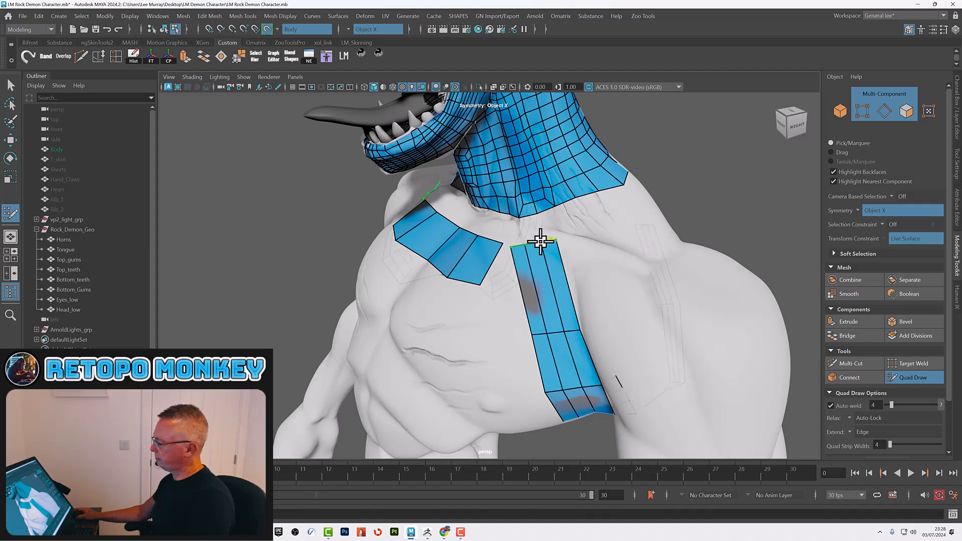
{"action": "right_click_drag", "start_coordinate": [547, 235], "coordinate": [569, 239], "text": "alt"}
{"action": "middle_click_drag", "start_coordinate": [569, 239], "coordinate": [566, 254], "text": "alt"}
{"action": "left_click_drag", "start_coordinate": [551, 236], "coordinate": [586, 253], "text": "alt"}
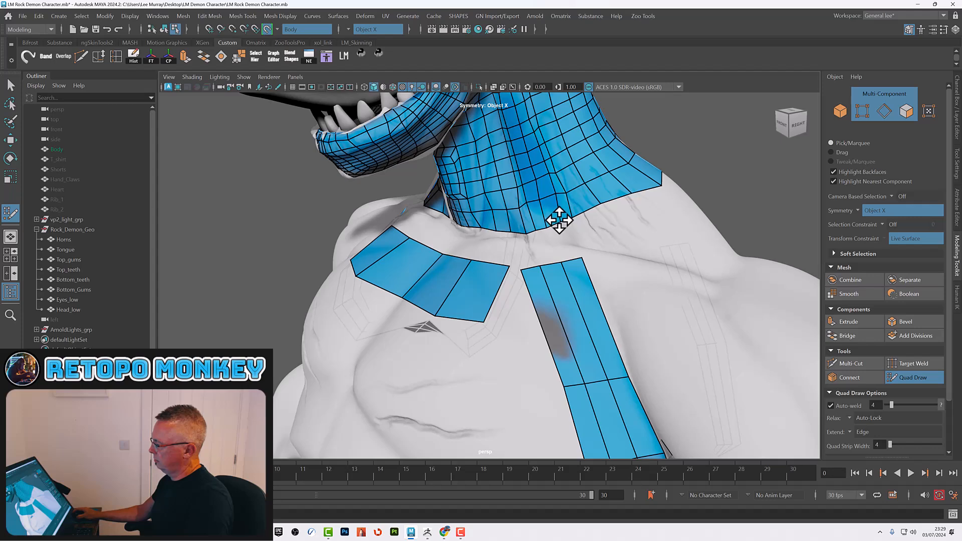
{"action": "left_click", "coordinate": [545, 246], "text": "shift"}
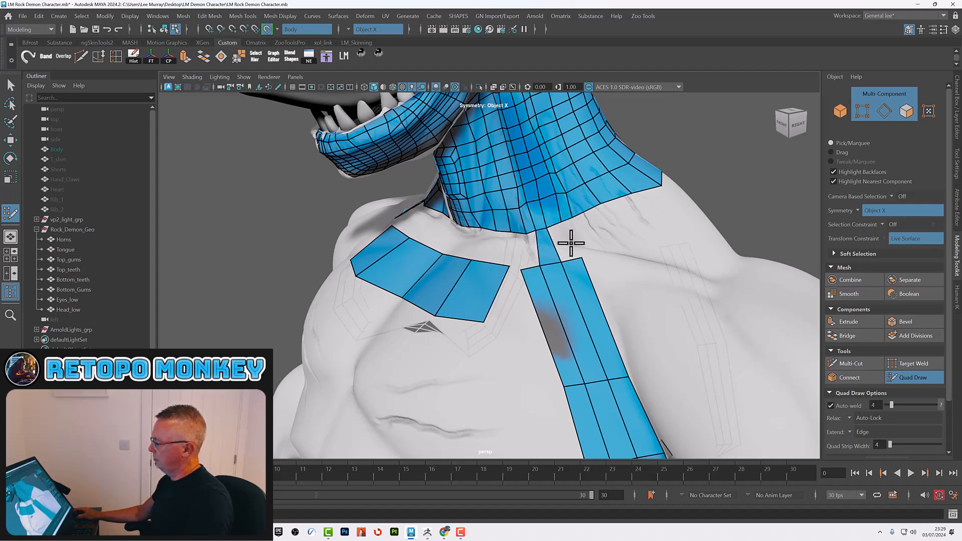
{"action": "key", "text": "ctrl+z"}
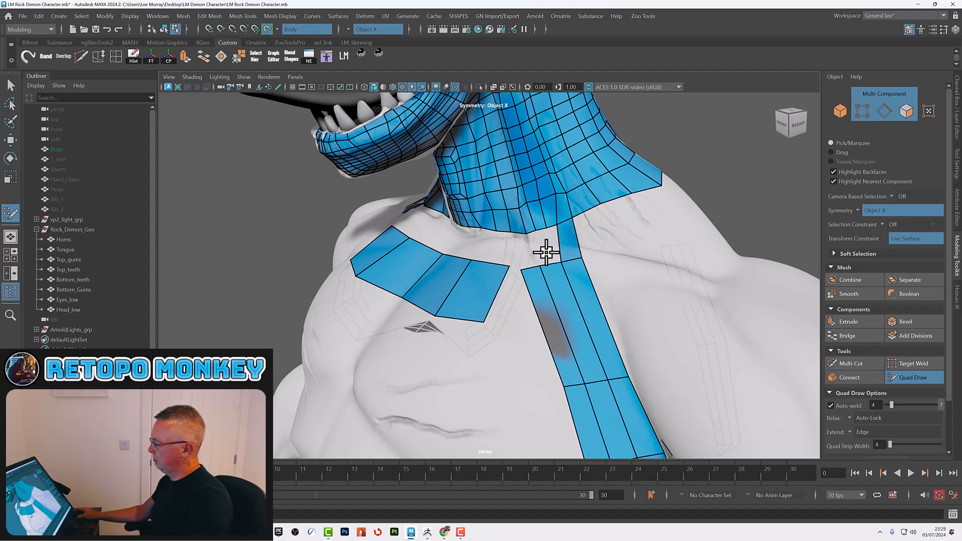
{"action": "left_click", "coordinate": [552, 247], "text": "shift"}
{"action": "mouse_move", "coordinate": [521, 271]}
{"action": "left_mouse_down"}
{"action": "mouse_move", "coordinate": [564, 260]}
{"action": "mouse_move", "coordinate": [551, 259]}
{"action": "left_mouse_up"}
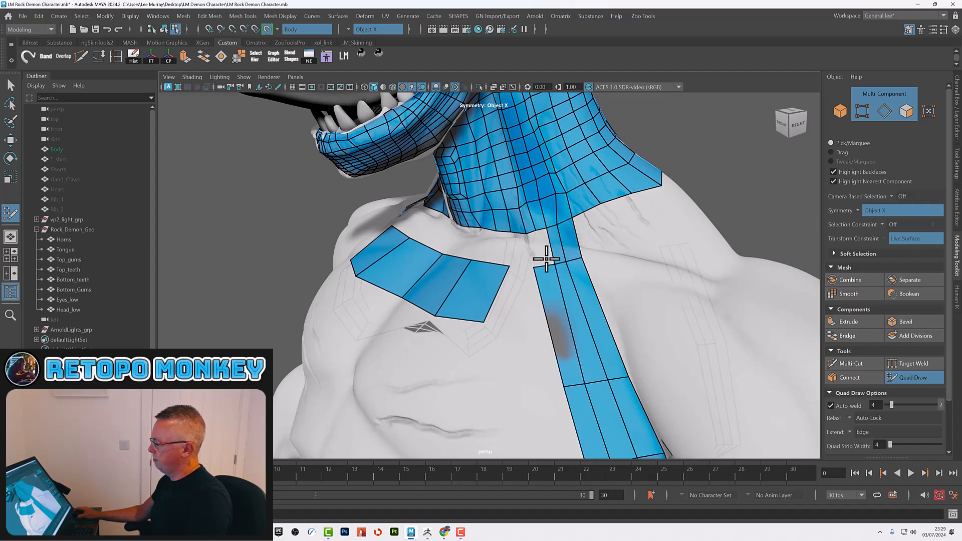
{"action": "left_click", "coordinate": [543, 253], "text": "shift"}
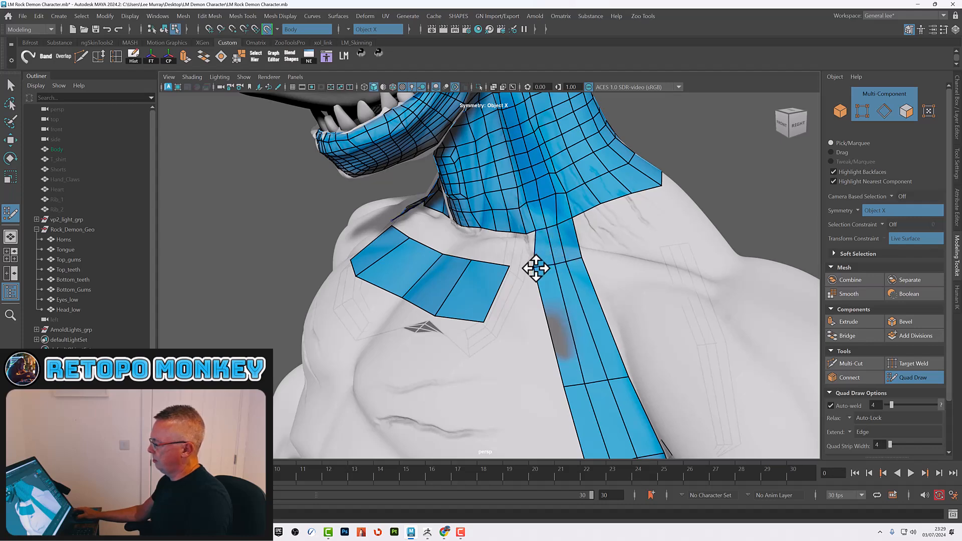
Insert an edge across the front shoulder strip and fill the gap between it and the end of the chest strip.
{"action": "left_click", "coordinate": [550, 322], "text": "ctrl"}
{"action": "left_click", "coordinate": [518, 301], "text": "shift"}
{"action": "scroll", "coordinate": [551, 262], "scroll_direction": "down", "scroll_amount": 3}
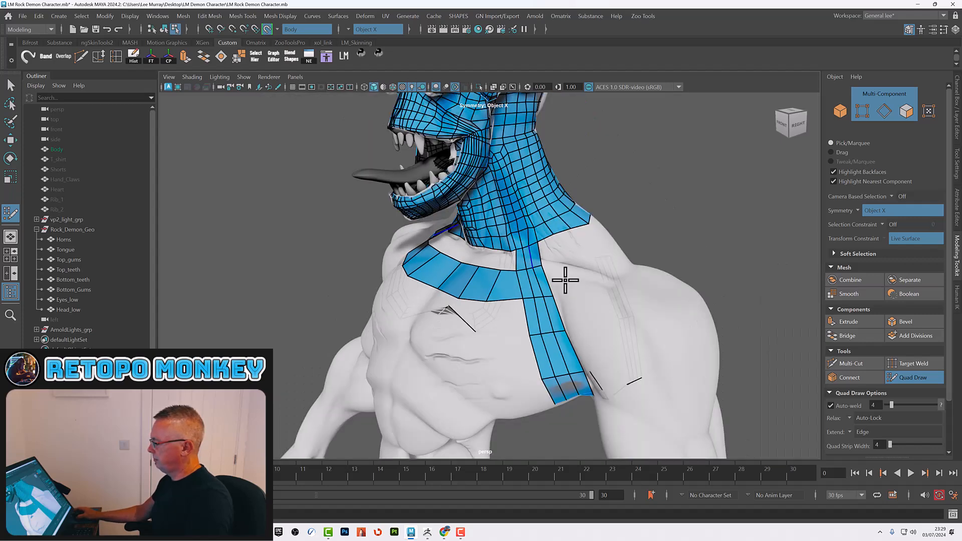
Build a row of quads from the front shoulder strip outward across the front of the deltoid.
{"action": "left_click_drag", "start_coordinate": [633, 307], "coordinate": [625, 331], "text": "alt"}
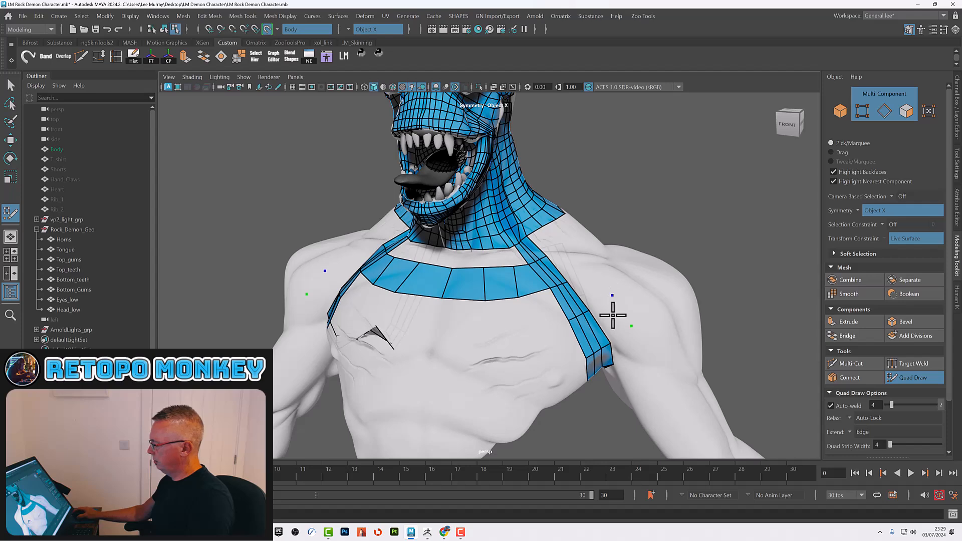
{"action": "left_click", "coordinate": [646, 309], "text": "shift"}
{"action": "left_click_drag", "start_coordinate": [644, 313], "coordinate": [626, 306], "text": "alt"}
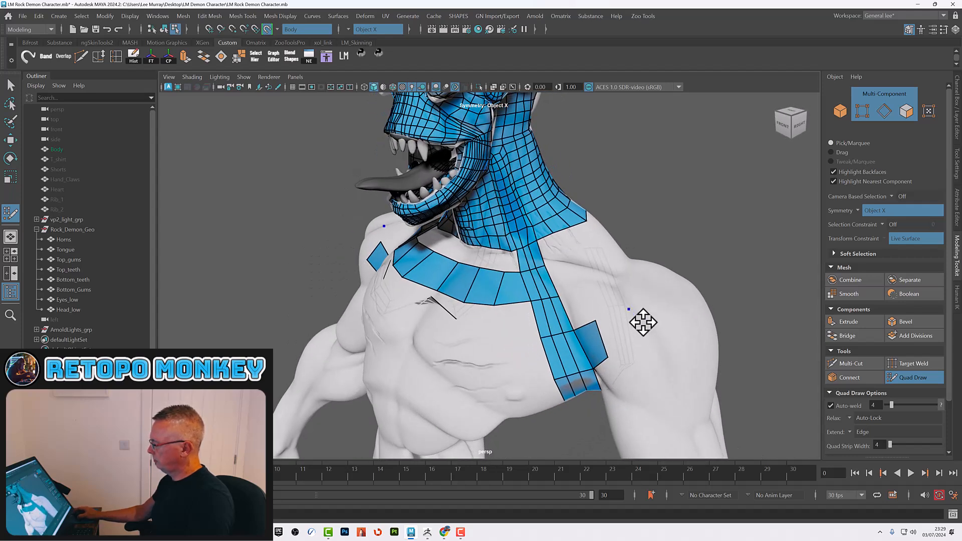
{"action": "left_click", "coordinate": [650, 342]}
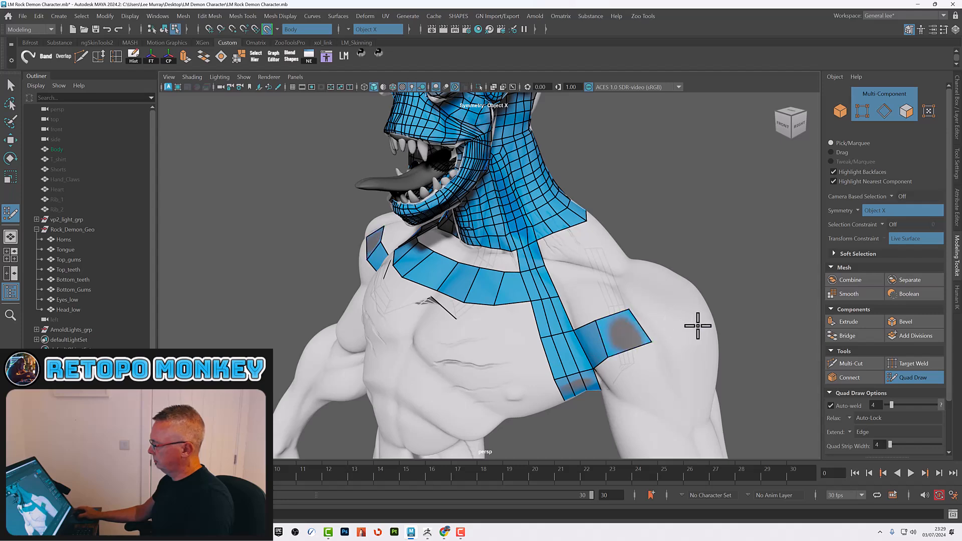
{"action": "left_click_drag", "start_coordinate": [657, 316], "coordinate": [558, 368], "text": "alt"}
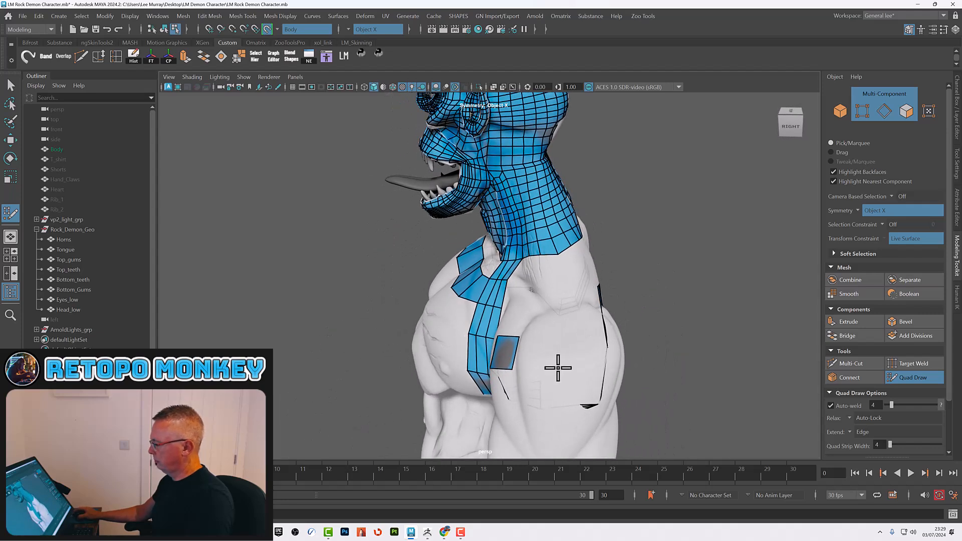
{"action": "left_click", "coordinate": [533, 350], "text": "shift"}
Add a second row of quads above the front deltoid row, starting at the shoulder strip.
{"action": "left_click_drag", "start_coordinate": [597, 365], "coordinate": [608, 292], "text": "alt"}
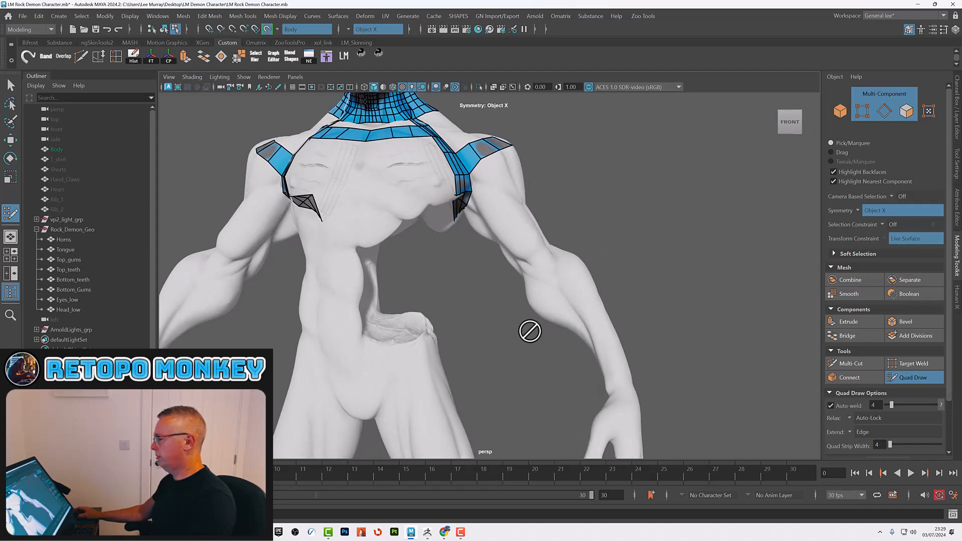
{"action": "left_click_drag", "start_coordinate": [658, 355], "coordinate": [437, 267], "text": "alt"}
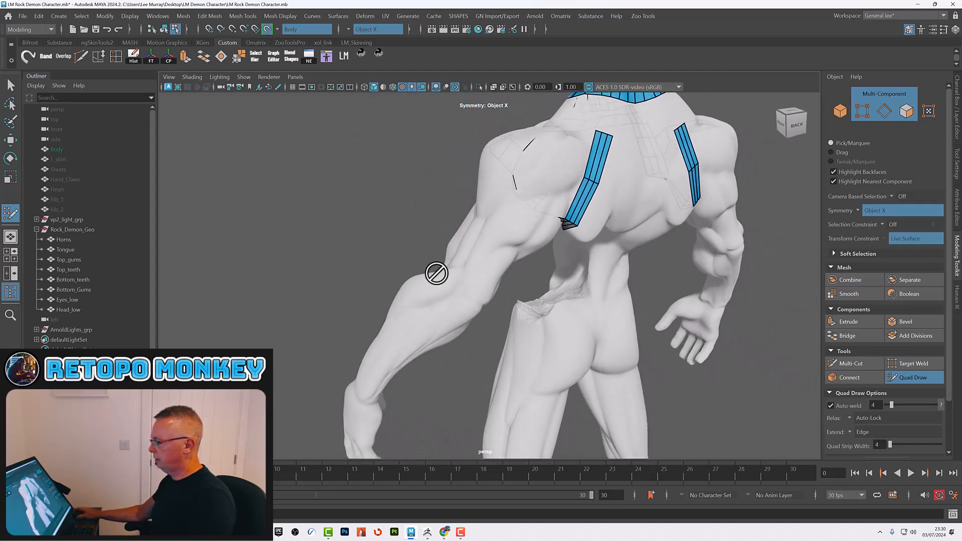
{"action": "left_click_drag", "start_coordinate": [518, 262], "coordinate": [564, 290], "text": "alt"}
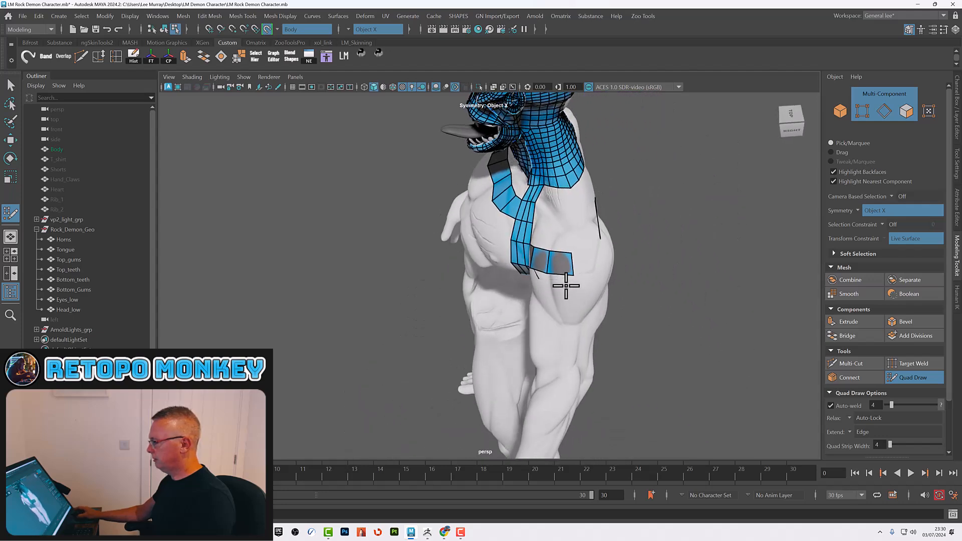
{"action": "right_click_drag", "start_coordinate": [564, 290], "coordinate": [670, 354], "text": "alt"}
{"action": "left_click_drag", "start_coordinate": [670, 354], "coordinate": [519, 232], "text": "alt"}
{"action": "left_click", "coordinate": [522, 239], "text": "shift"}
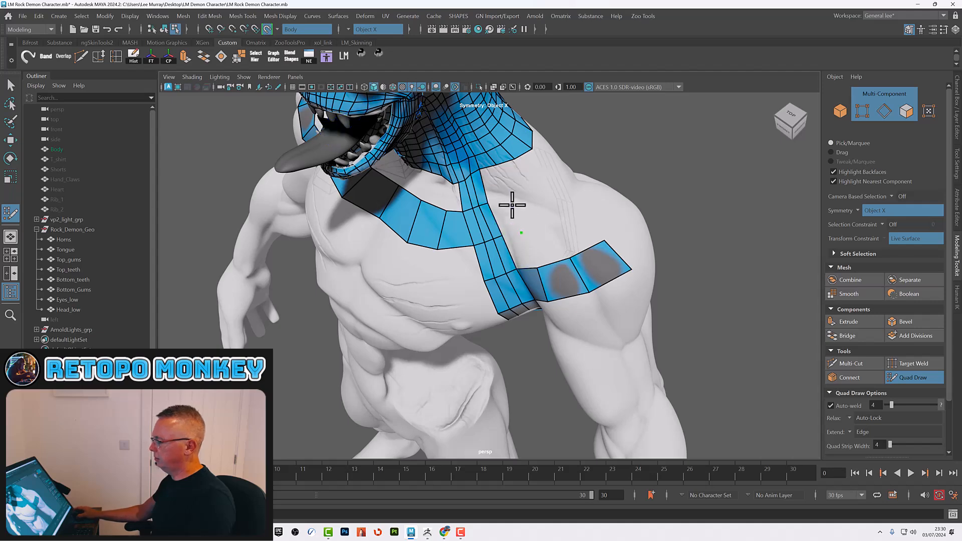
{"action": "left_click", "coordinate": [554, 221]}
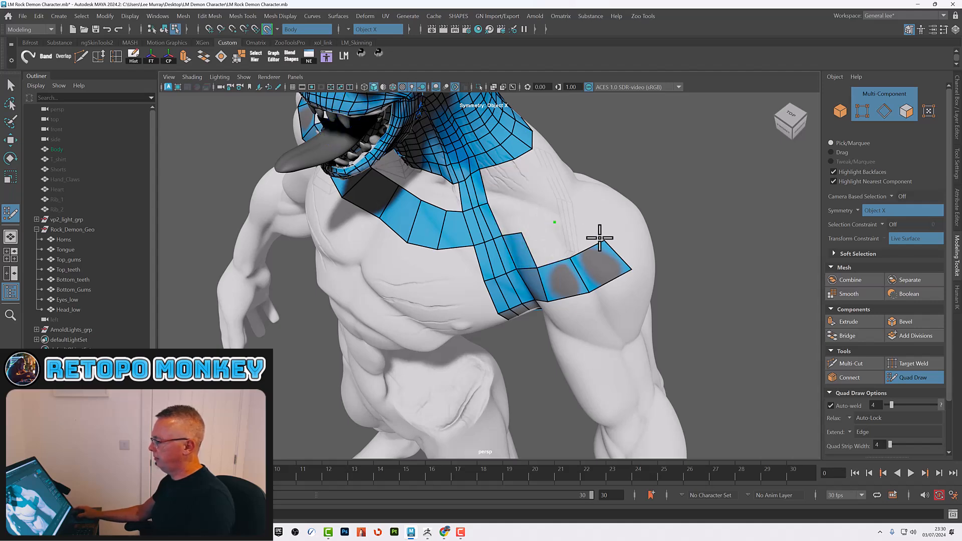
{"action": "left_click_drag", "start_coordinate": [558, 226], "coordinate": [569, 275], "text": "alt"}
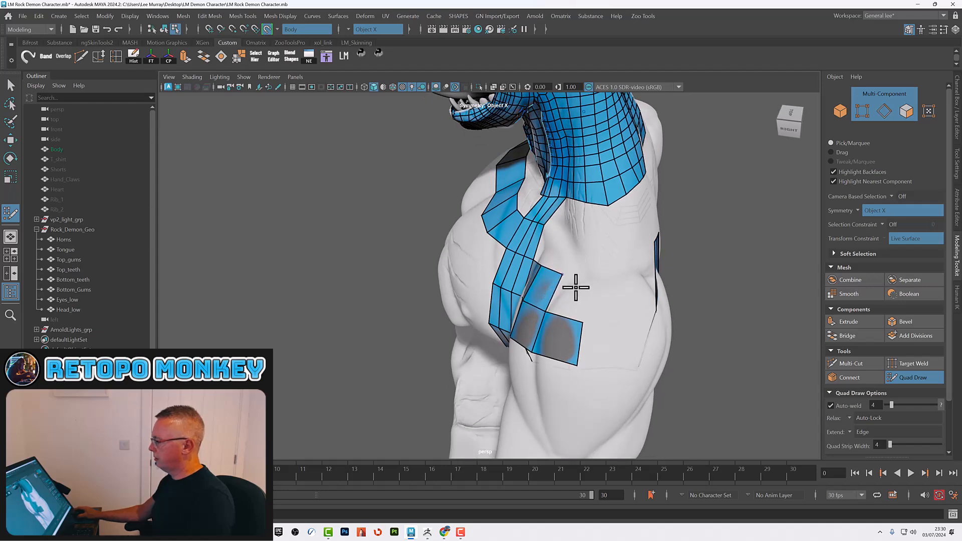
{"action": "left_click", "coordinate": [576, 301], "text": "shift"}
Add quads along the outer side of the back shoulder strip over the rear deltoid, and reposition the lower quad's outer corner.
{"action": "left_click_drag", "start_coordinate": [633, 321], "coordinate": [463, 343], "text": "alt"}
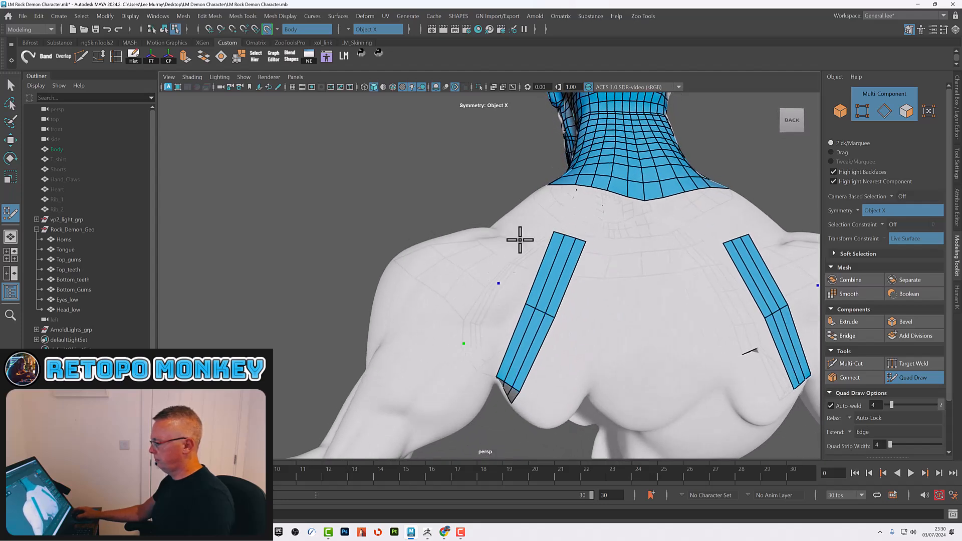
{"action": "left_click", "coordinate": [526, 226]}
{"action": "left_click", "coordinate": [525, 257], "text": "shift"}
{"action": "left_click", "coordinate": [484, 333], "text": "shift"}
{"action": "left_click_drag", "start_coordinate": [467, 311], "coordinate": [485, 340], "text": "alt"}
{"action": "left_click", "coordinate": [521, 292]}
{"action": "left_click", "coordinate": [515, 316], "text": "shift"}
{"action": "left_click_drag", "start_coordinate": [512, 315], "coordinate": [601, 338], "text": "alt"}
{"action": "left_click_drag", "start_coordinate": [573, 393], "coordinate": [576, 373]}
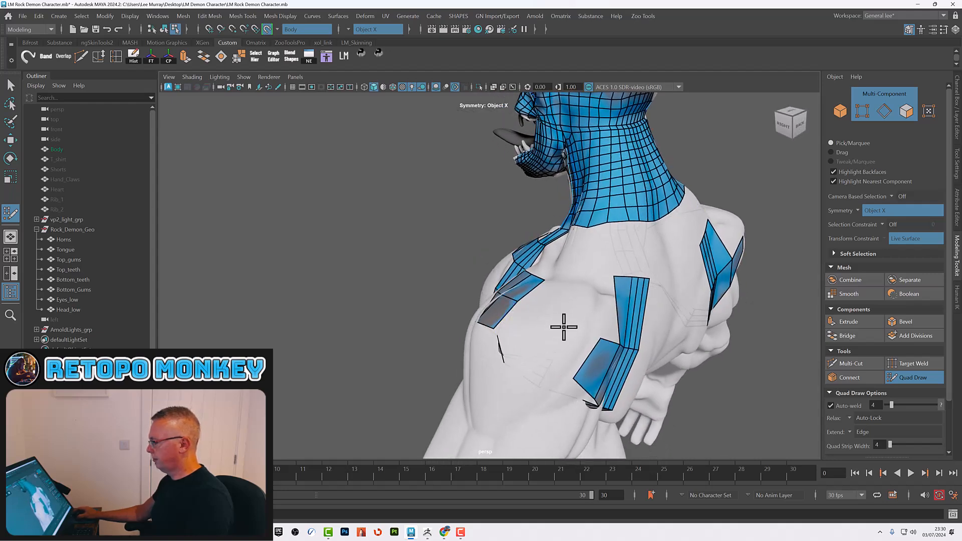
Fill the gap around the outer deltoid with quads, joining the front row to the rear quads.
{"action": "left_click", "coordinate": [516, 337]}
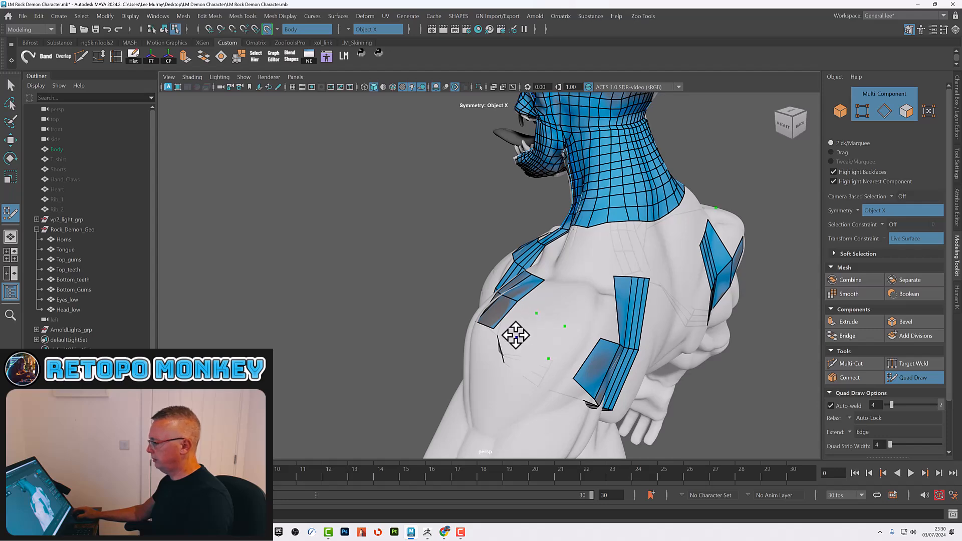
{"action": "left_click", "coordinate": [525, 325], "text": "shift"}
{"action": "left_click", "coordinate": [550, 338], "text": "shift"}
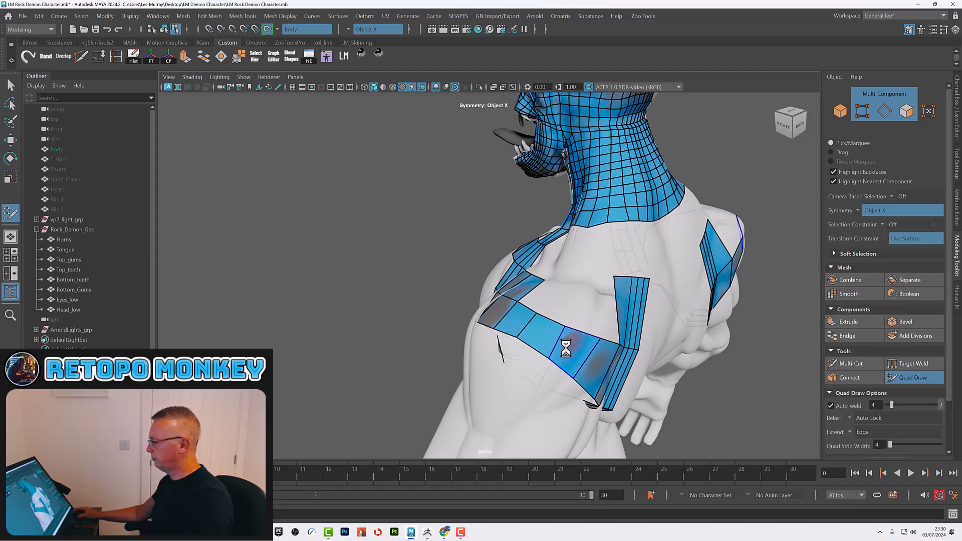
Extend the second row of quads over the top of the deltoid and close it against the back shoulder strip.
{"action": "left_click_drag", "start_coordinate": [576, 326], "coordinate": [567, 305], "text": "alt"}
{"action": "left_click", "coordinate": [568, 305]}
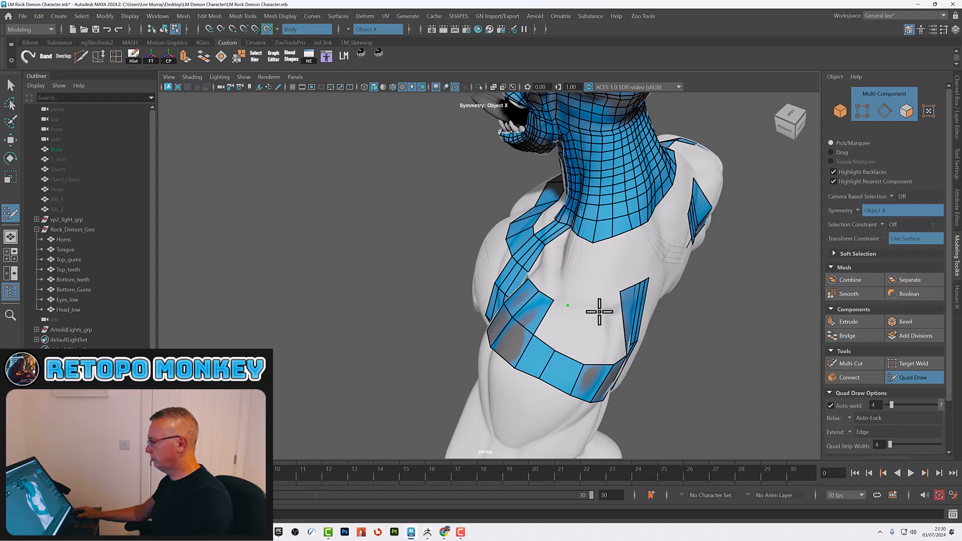
{"action": "left_click", "coordinate": [575, 333], "text": "shift"}
{"action": "left_click", "coordinate": [551, 319], "text": "shift"}
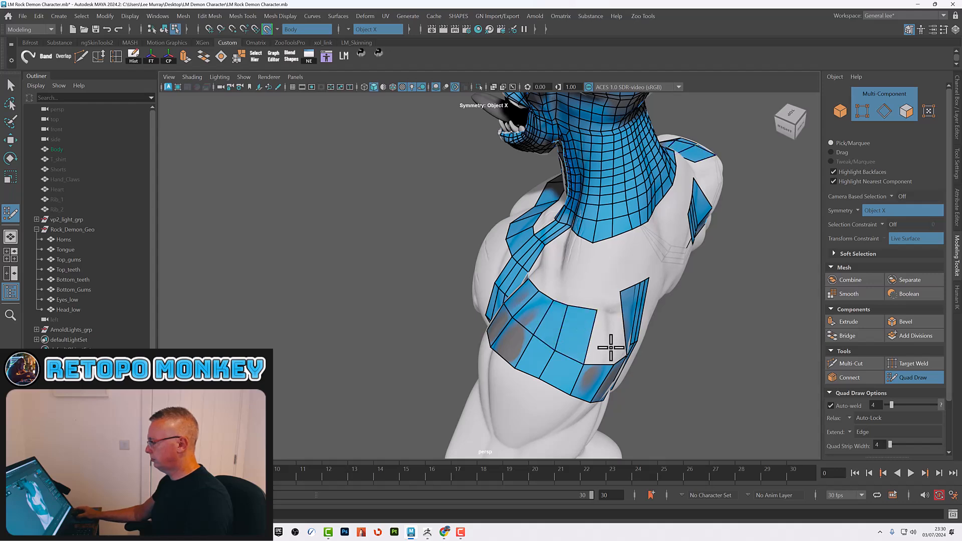
{"action": "left_click_drag", "start_coordinate": [579, 336], "coordinate": [570, 334], "text": "alt"}
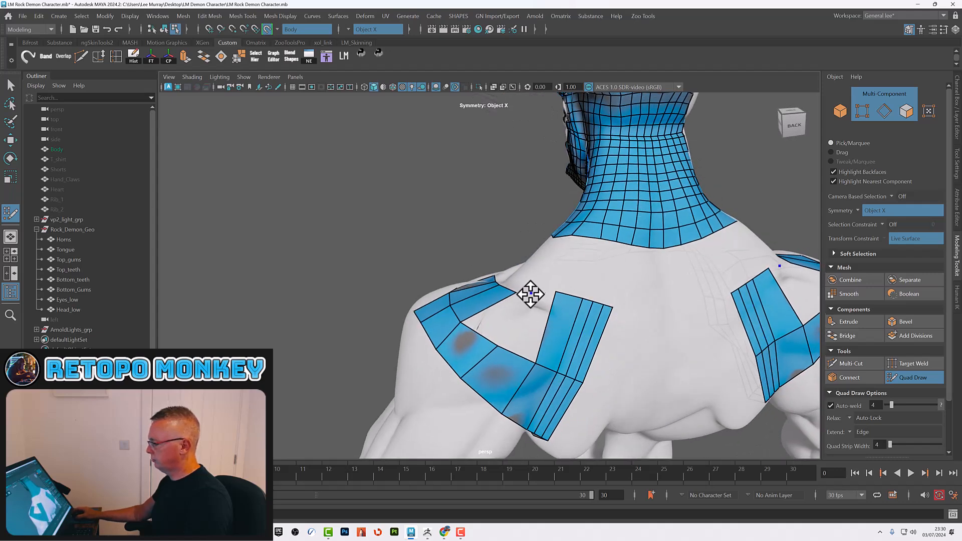
{"action": "left_click", "coordinate": [494, 318], "text": "shift"}
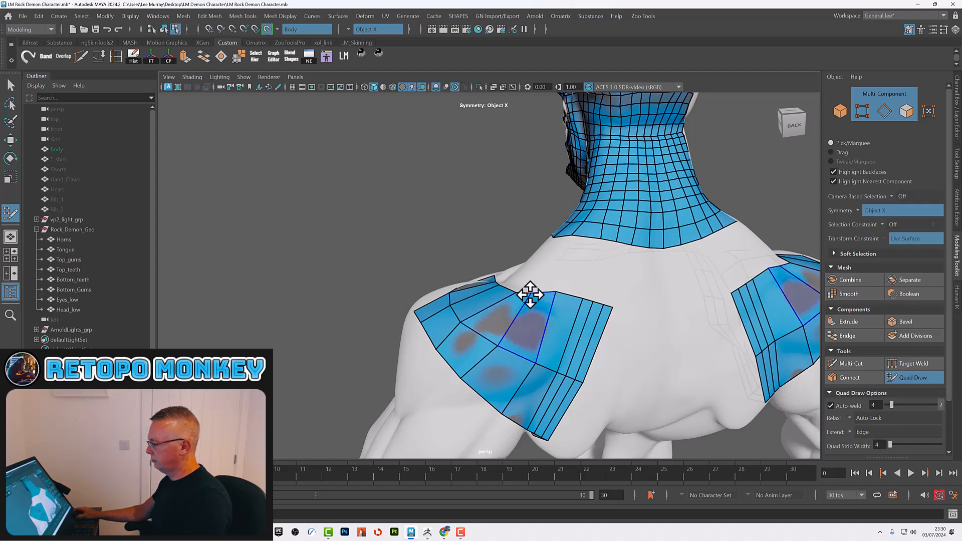
{"action": "left_click_drag", "start_coordinate": [541, 301], "coordinate": [607, 294], "text": "alt"}
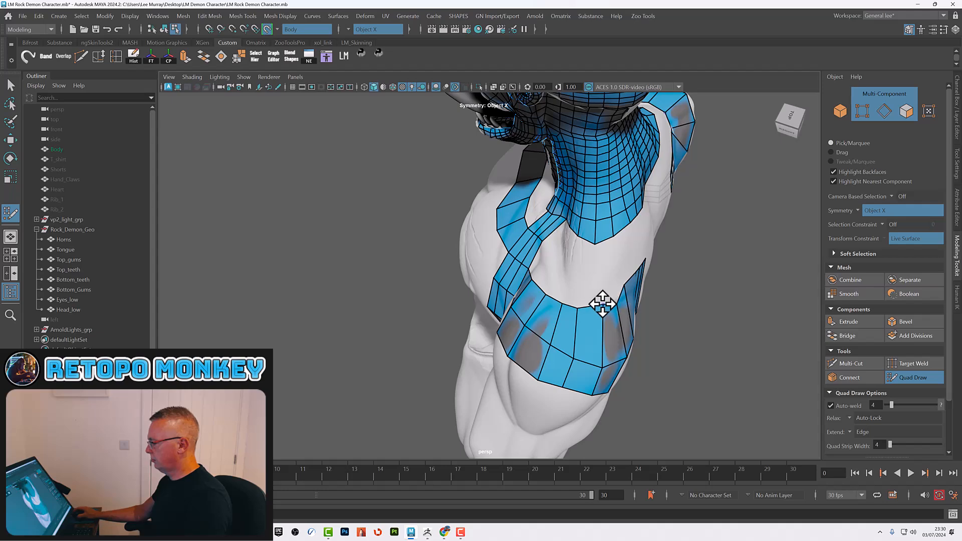
Reposition the vertices of the two deltoid rows on top of the shoulder to even out the quad spacing.
{"action": "left_click_drag", "start_coordinate": [605, 307], "coordinate": [601, 286], "text": "alt"}
{"action": "left_click_drag", "start_coordinate": [579, 355], "coordinate": [563, 365], "text": "alt"}
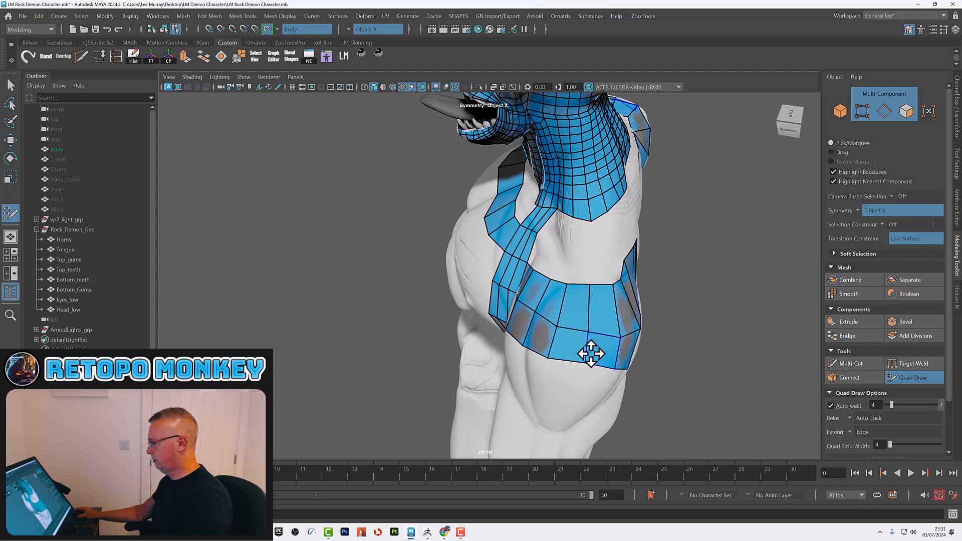
{"action": "left_click_drag", "start_coordinate": [580, 361], "coordinate": [567, 364]}
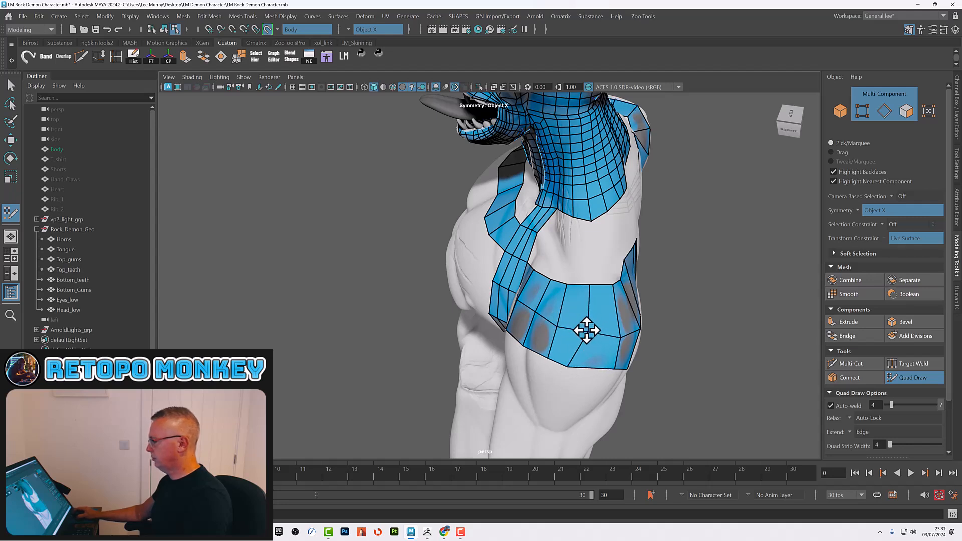
{"action": "left_click_drag", "start_coordinate": [588, 284], "coordinate": [601, 285]}
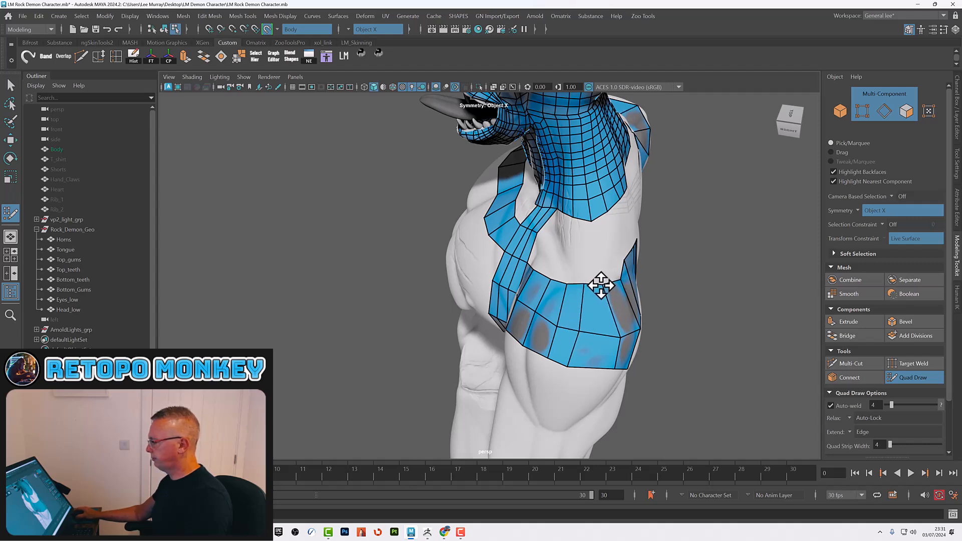
{"action": "left_click_drag", "start_coordinate": [621, 338], "coordinate": [609, 335]}
{"action": "left_click_drag", "start_coordinate": [615, 368], "coordinate": [603, 369]}
{"action": "left_click_drag", "start_coordinate": [607, 334], "coordinate": [605, 335]}
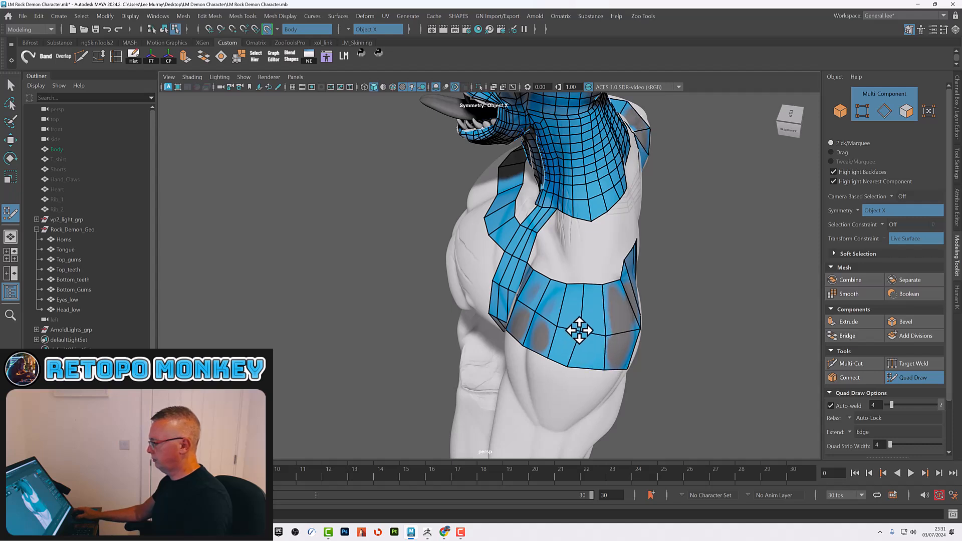
Fill the gap between the neck base and the top of the shoulder with quads, deleting and rebuilding faces near the collarbone.
{"action": "left_click", "coordinate": [580, 250], "text": "shift"}
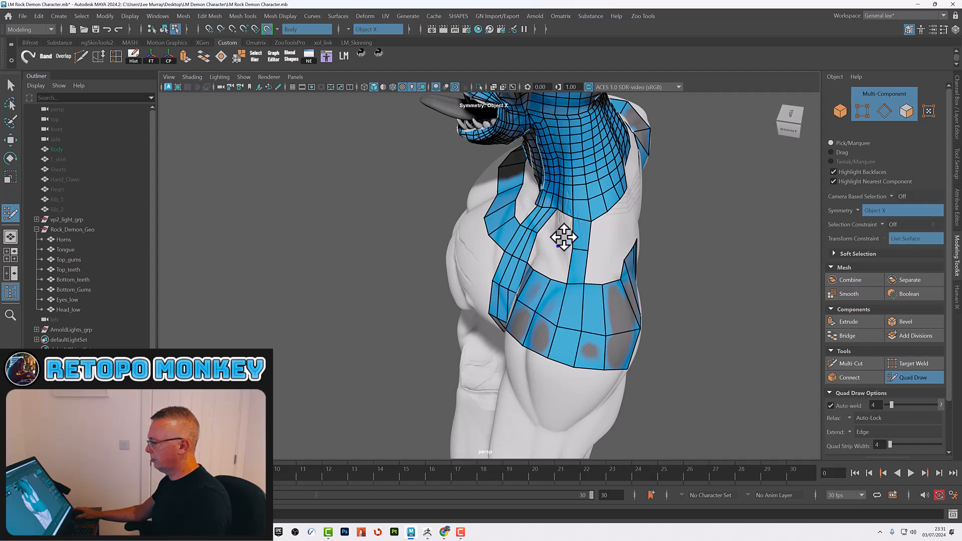
{"action": "left_click", "coordinate": [558, 248], "text": "shift"}
{"action": "left_click_drag", "start_coordinate": [574, 260], "coordinate": [583, 218], "text": "alt"}
{"action": "middle_click_drag", "start_coordinate": [584, 219], "coordinate": [598, 307], "text": "alt"}
{"action": "mouse_move", "coordinate": [554, 283]}
{"action": "left_mouse_down", "text": "alt"}
{"action": "mouse_move", "coordinate": [538, 266]}
{"action": "mouse_move", "coordinate": [596, 299]}
{"action": "mouse_move", "coordinate": [539, 258]}
{"action": "left_mouse_up", "text": "alt"}
{"action": "left_click", "coordinate": [545, 258], "text": "ctrl+shift"}
{"action": "left_click", "coordinate": [532, 266], "text": "ctrl+shift"}
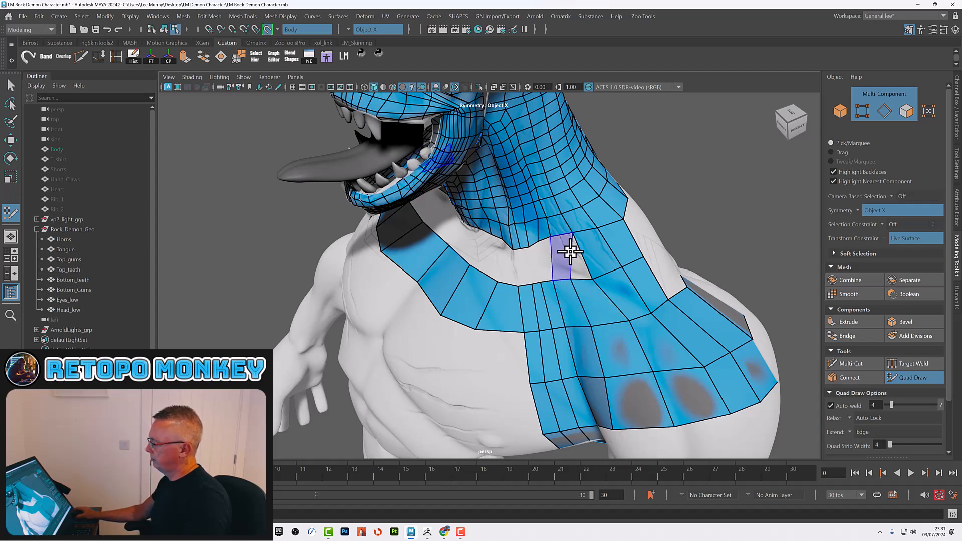
{"action": "left_click", "coordinate": [569, 254], "text": "shift"}
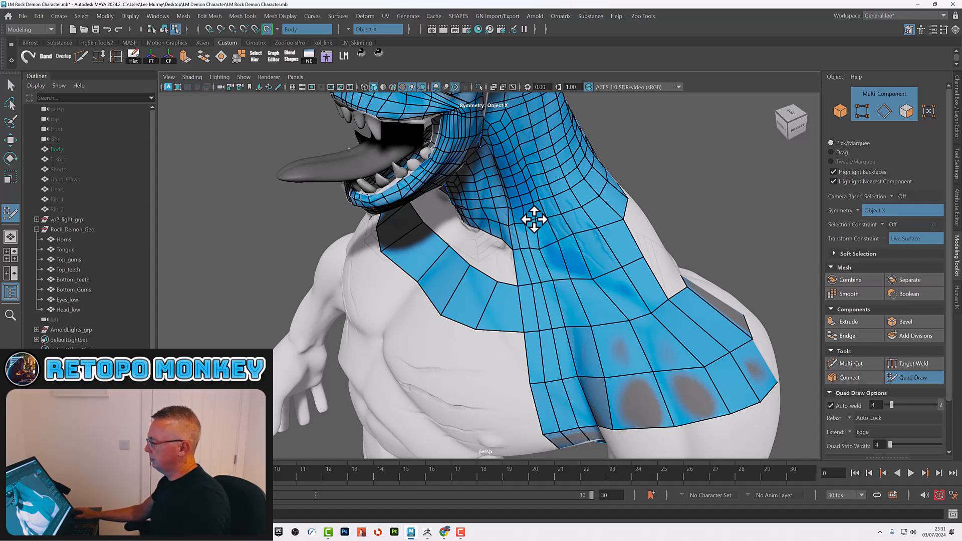
Span the upper back between the two back shoulder strips with a row of quads meeting at the spine.
{"action": "left_click_drag", "start_coordinate": [624, 296], "coordinate": [487, 252], "text": "alt"}
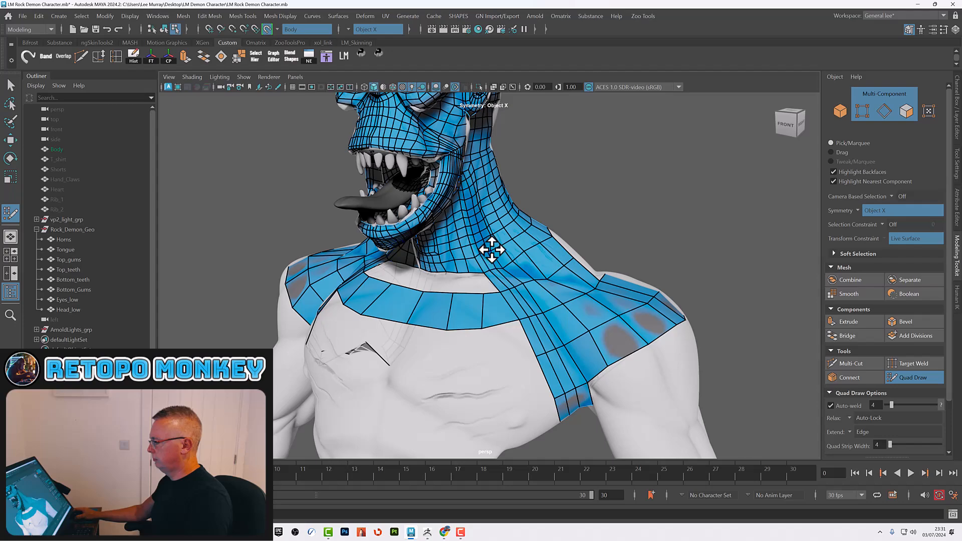
{"action": "left_click_drag", "start_coordinate": [611, 301], "coordinate": [547, 371], "text": "alt"}
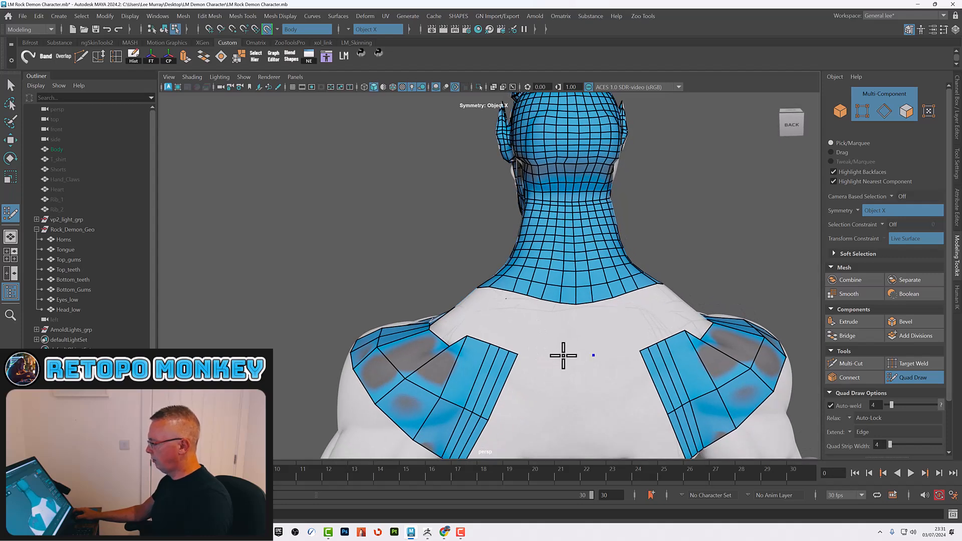
{"action": "middle_click_drag", "start_coordinate": [579, 383], "coordinate": [563, 334], "text": "alt"}
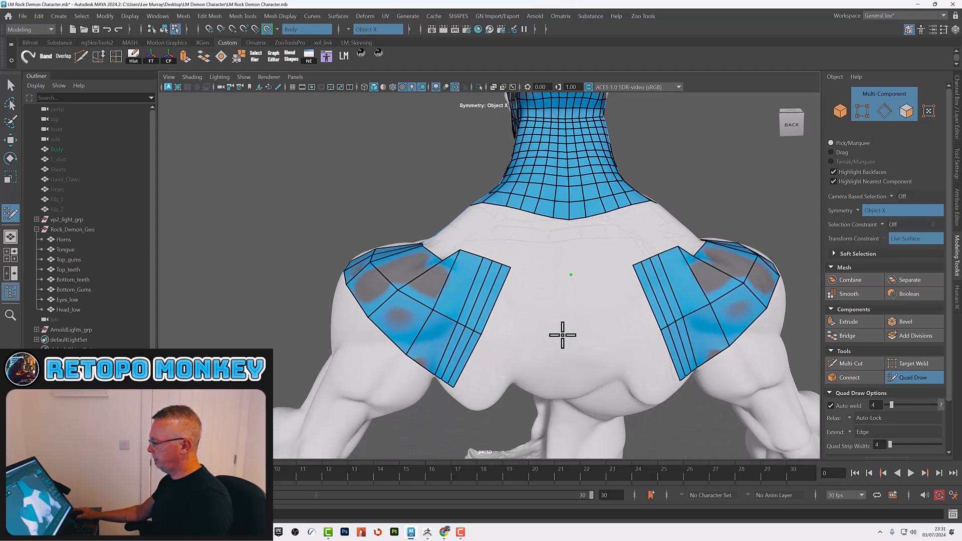
{"action": "left_click", "coordinate": [546, 313], "text": "shift"}
{"action": "left_click_drag", "start_coordinate": [565, 345], "coordinate": [566, 341], "text": "alt"}
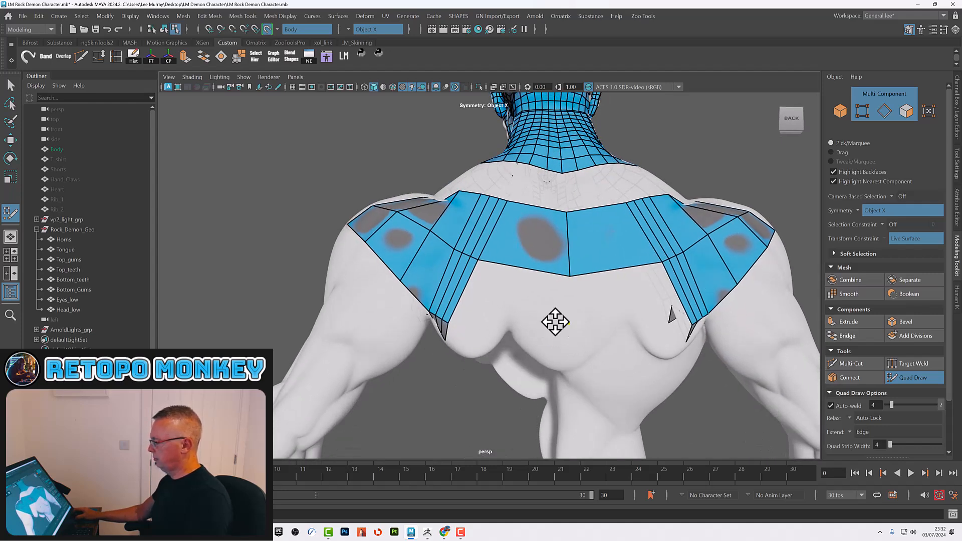
Add a second row of quads below it across the back and insert a vertical edge loop between spine and shoulder strip.
{"action": "left_click", "coordinate": [569, 323]}
{"action": "left_click", "coordinate": [513, 289], "text": "shift"}
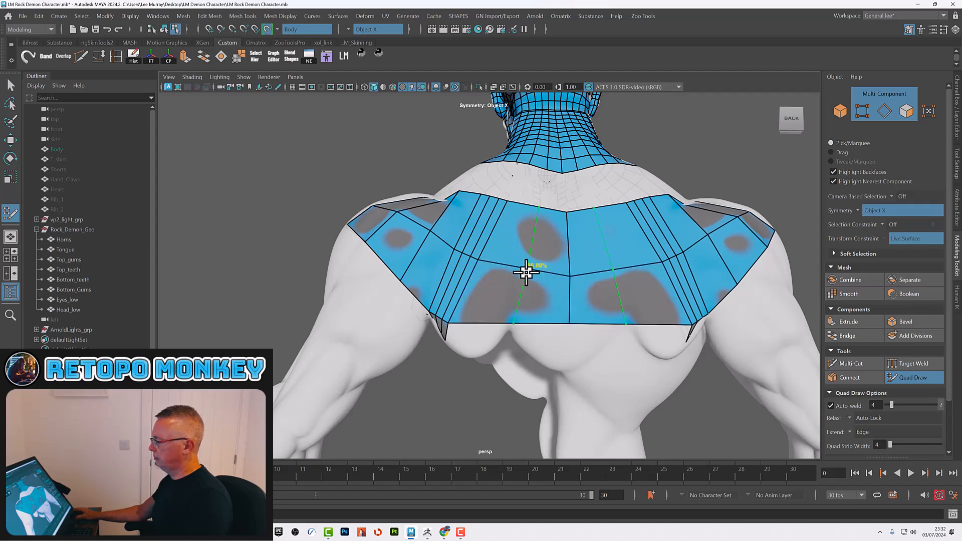
{"action": "left_click", "coordinate": [547, 281], "text": "ctrl"}
Add a row of quads across the upper chest below the collar strip, joining the front shoulder strips.
{"action": "mouse_move", "coordinate": [638, 337]}
{"action": "left_mouse_down", "text": "alt"}
{"action": "mouse_move", "coordinate": [609, 335]}
{"action": "mouse_move", "coordinate": [636, 320]}
{"action": "mouse_move", "coordinate": [635, 333]}
{"action": "mouse_move", "coordinate": [792, 350]}
{"action": "mouse_move", "coordinate": [788, 332]}
{"action": "mouse_move", "coordinate": [779, 346]}
{"action": "mouse_move", "coordinate": [730, 352]}
{"action": "mouse_move", "coordinate": [746, 353]}
{"action": "left_mouse_up", "text": "alt"}
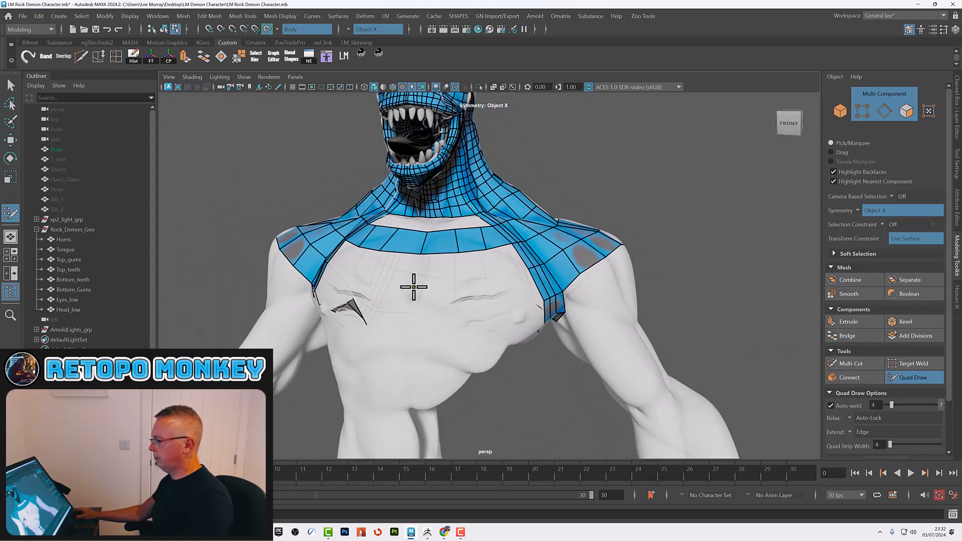
{"action": "left_click", "coordinate": [494, 280]}
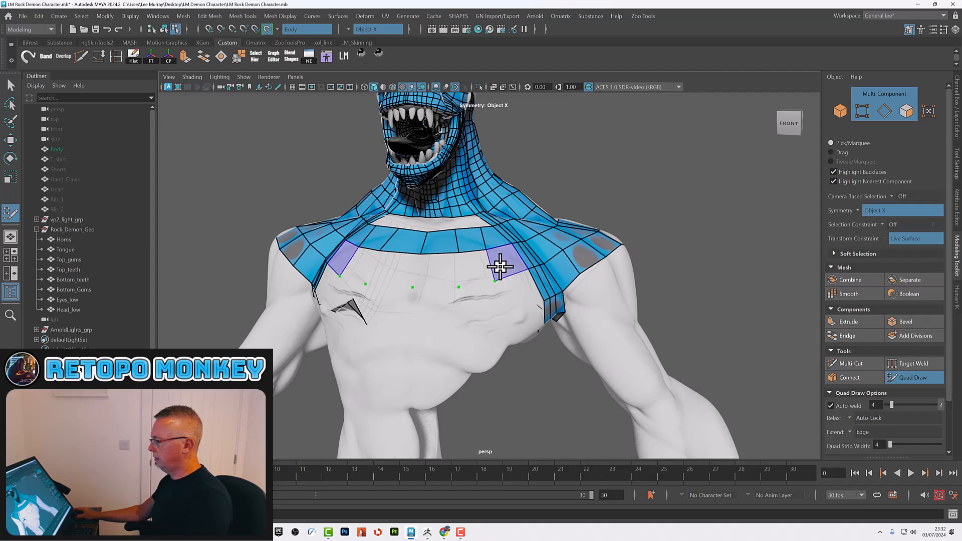
{"action": "left_click", "coordinate": [499, 265], "text": "shift"}
{"action": "left_click", "coordinate": [477, 267], "text": "shift"}
{"action": "left_click", "coordinate": [439, 269], "text": "shift"}
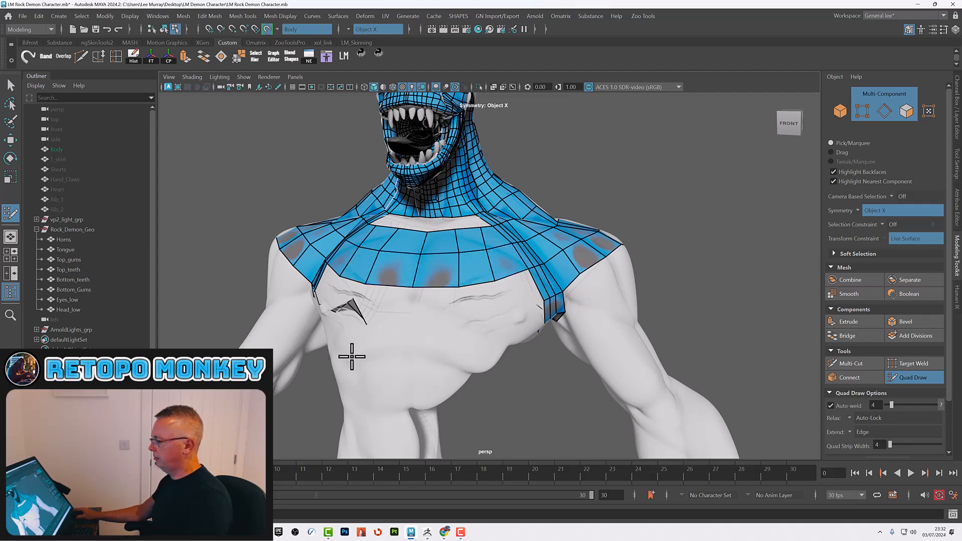
Add another row of quads across the chest down to the pectoral level, connected to the lower front shoulder strips.
{"action": "left_click_drag", "start_coordinate": [381, 352], "coordinate": [437, 333], "text": "alt"}
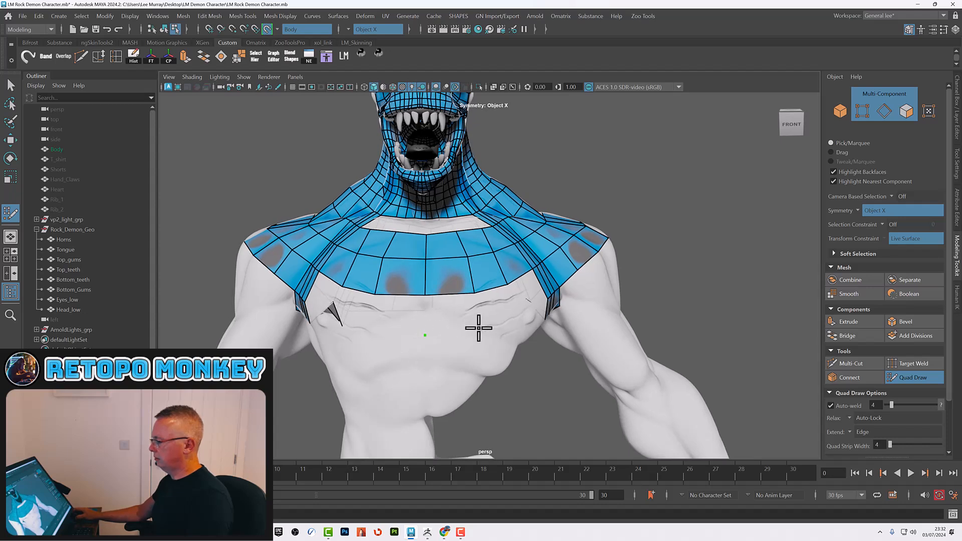
{"action": "left_click", "coordinate": [516, 313]}
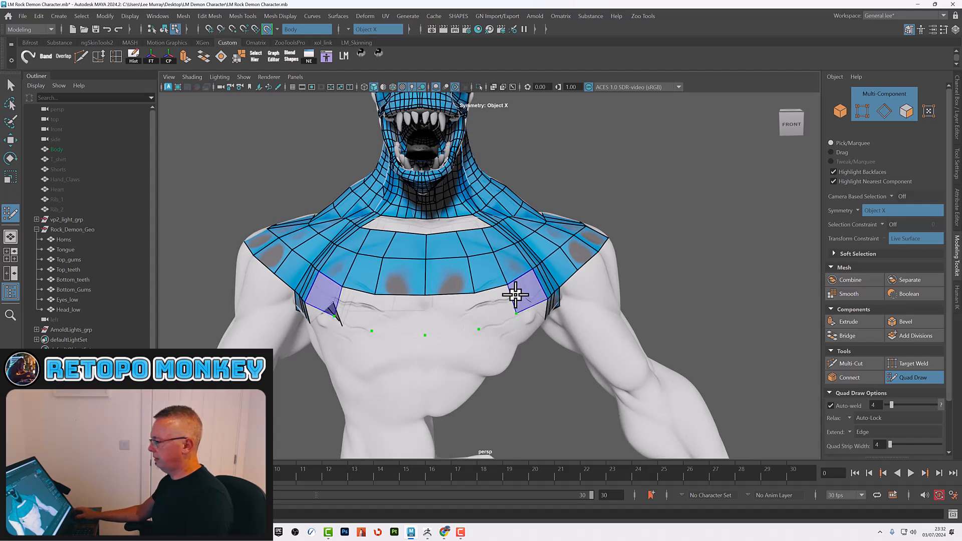
{"action": "left_click", "coordinate": [517, 296], "text": "shift"}
{"action": "left_click", "coordinate": [457, 313], "text": "shift"}
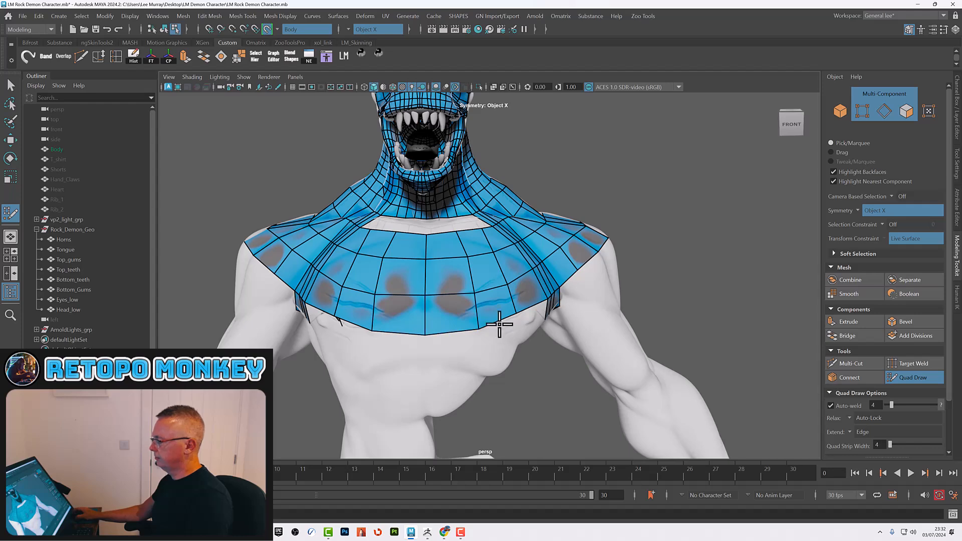
Extend quads down from the pectoral row over the centre of the torso, two columns on each side of the midline.
{"action": "left_click_drag", "start_coordinate": [455, 386], "coordinate": [454, 320], "text": "alt"}
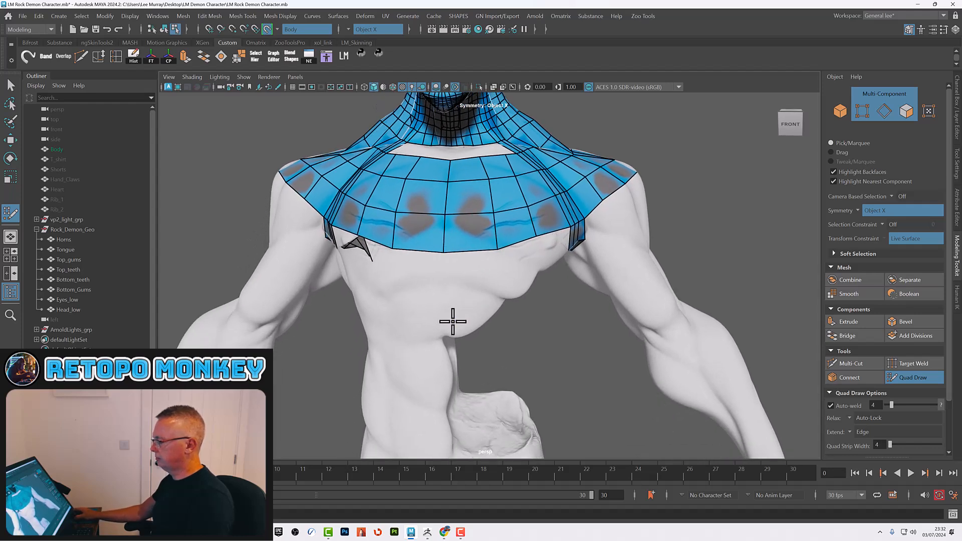
{"action": "left_click", "coordinate": [488, 313]}
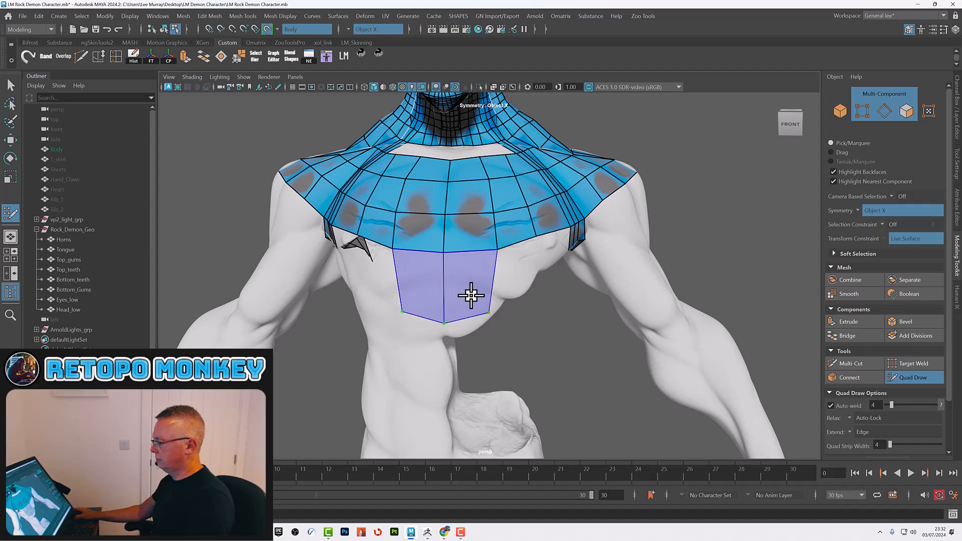
{"action": "left_click", "coordinate": [492, 279], "text": "shift"}
{"action": "left_click_drag", "start_coordinate": [466, 306], "coordinate": [420, 317], "text": "alt"}
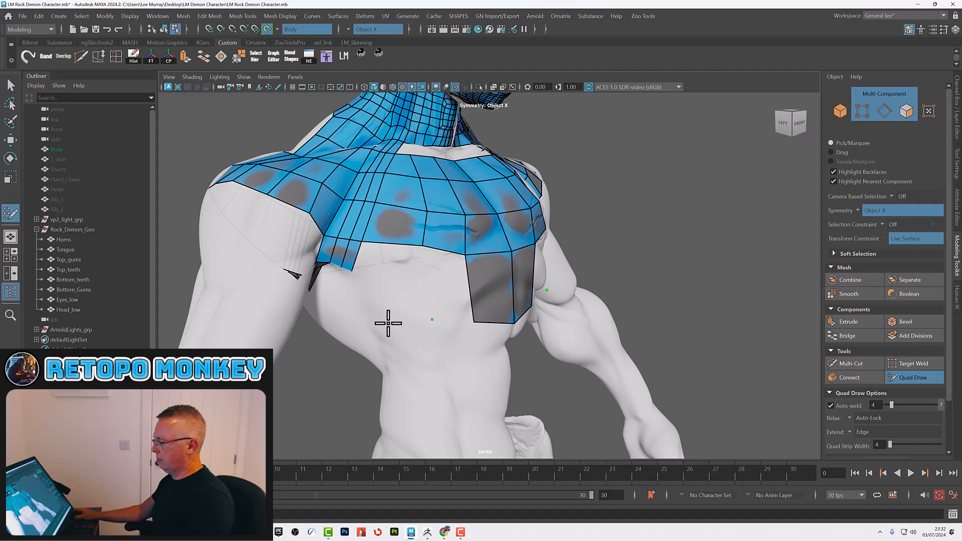
{"action": "left_click", "coordinate": [454, 294], "text": "shift"}
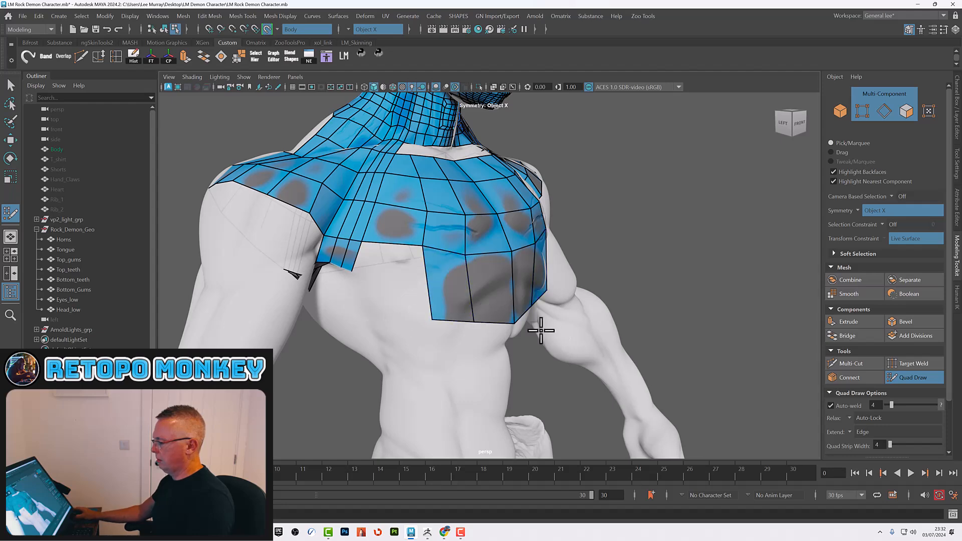
Lay two columns of quads along the outer side of the forearm from the wrist up to the elbow.
{"action": "mouse_move", "coordinate": [503, 317]}
{"action": "left_mouse_down", "text": "alt"}
{"action": "mouse_move", "coordinate": [447, 318]}
{"action": "mouse_move", "coordinate": [515, 348]}
{"action": "mouse_move", "coordinate": [506, 232]}
{"action": "mouse_move", "coordinate": [529, 304]}
{"action": "mouse_move", "coordinate": [491, 367]}
{"action": "mouse_move", "coordinate": [522, 382]}
{"action": "mouse_move", "coordinate": [508, 311]}
{"action": "left_mouse_up", "text": "alt"}
{"action": "left_click", "coordinate": [493, 369]}
{"action": "left_click", "coordinate": [524, 381]}
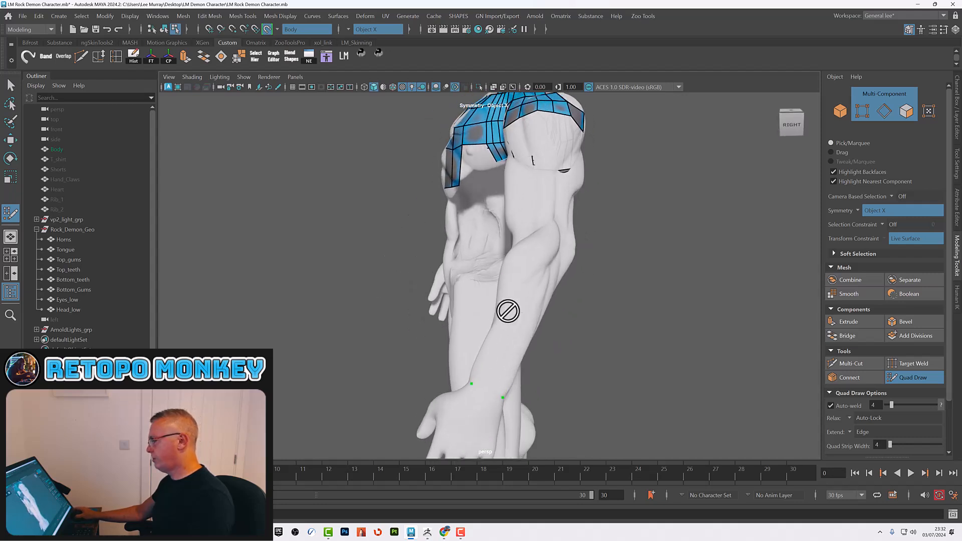
{"action": "left_click", "coordinate": [505, 334], "text": "shift"}
{"action": "left_click_drag", "start_coordinate": [520, 311], "coordinate": [499, 297], "text": "alt"}
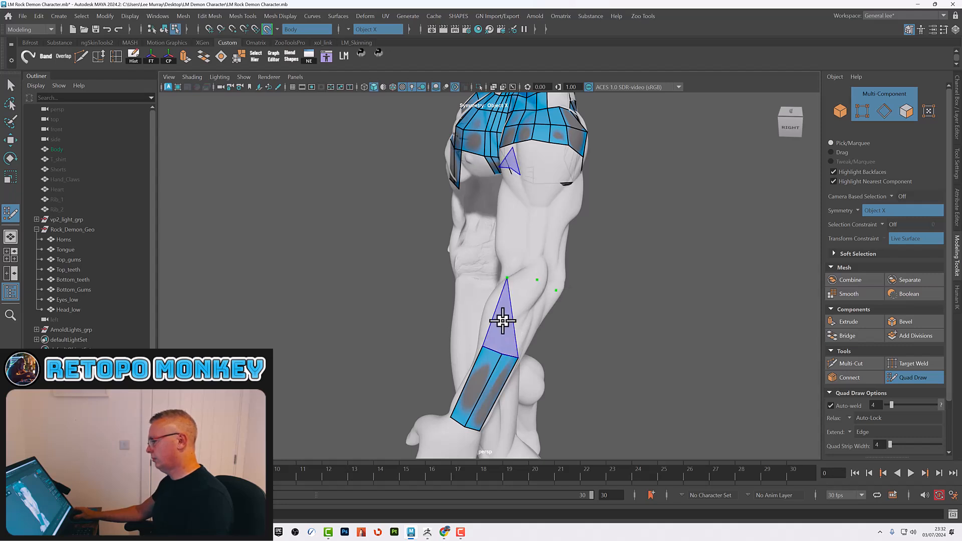
{"action": "left_click", "coordinate": [510, 308], "text": "shift"}
{"action": "left_click", "coordinate": [528, 317], "text": "shift"}
Continue the two columns of quads up the outer upper arm and connect them to the deltoid's lower edge.
{"action": "middle_click_drag", "start_coordinate": [558, 247], "coordinate": [519, 339], "text": "alt"}
{"action": "left_click_drag", "start_coordinate": [519, 339], "coordinate": [510, 335], "text": "alt"}
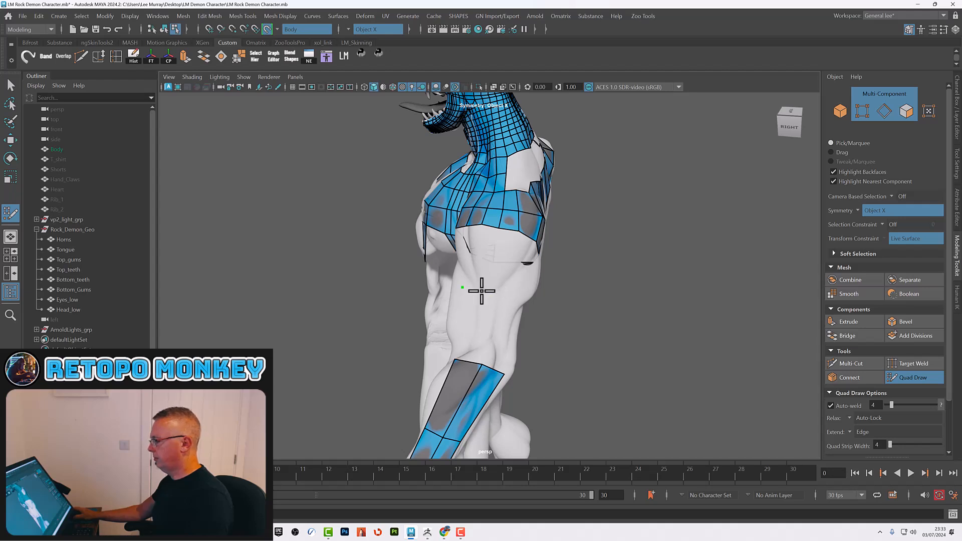
{"action": "left_click", "coordinate": [479, 317], "text": "shift"}
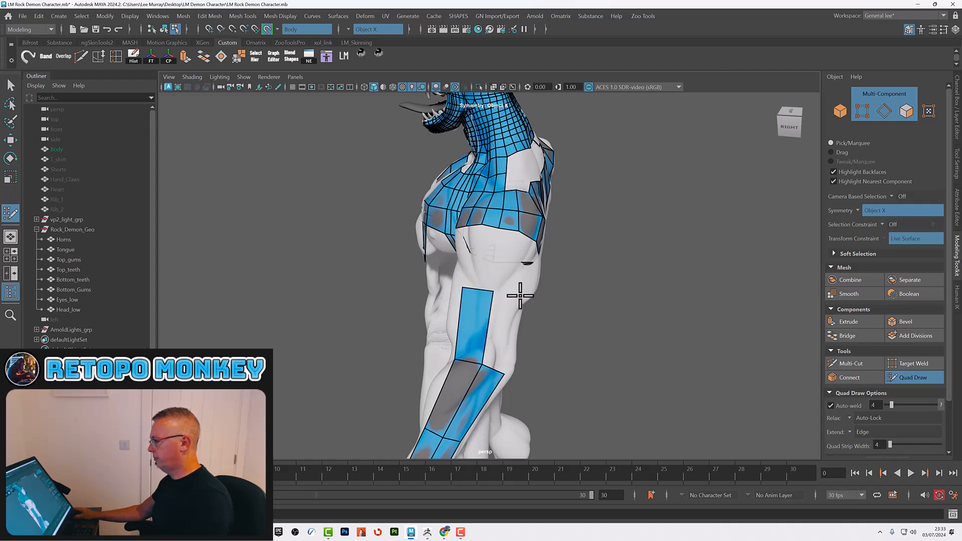
{"action": "left_click", "coordinate": [499, 315], "text": "shift"}
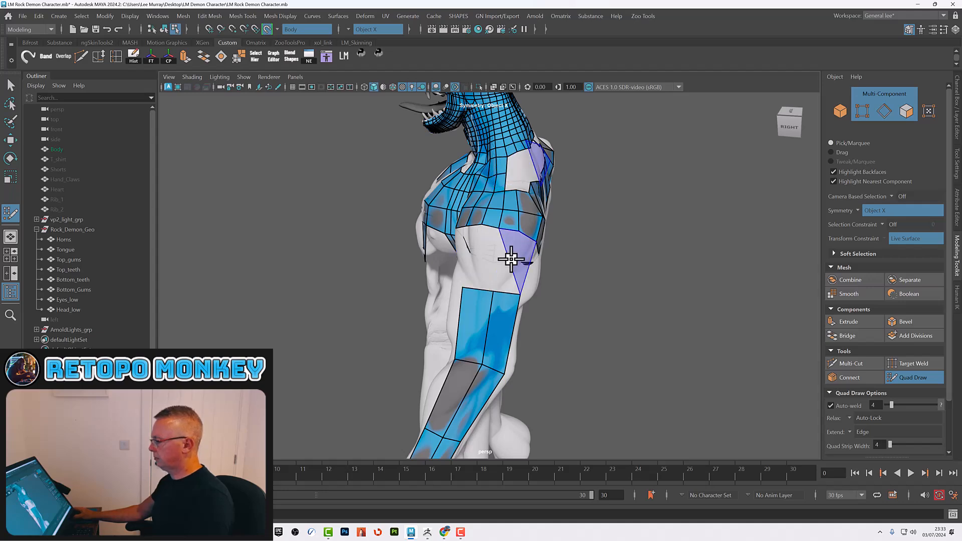
{"action": "mouse_move", "coordinate": [481, 251]}
{"action": "left_mouse_down", "text": "alt"}
{"action": "mouse_move", "coordinate": [492, 252]}
{"action": "mouse_move", "coordinate": [502, 297]}
{"action": "left_mouse_up", "text": "alt"}
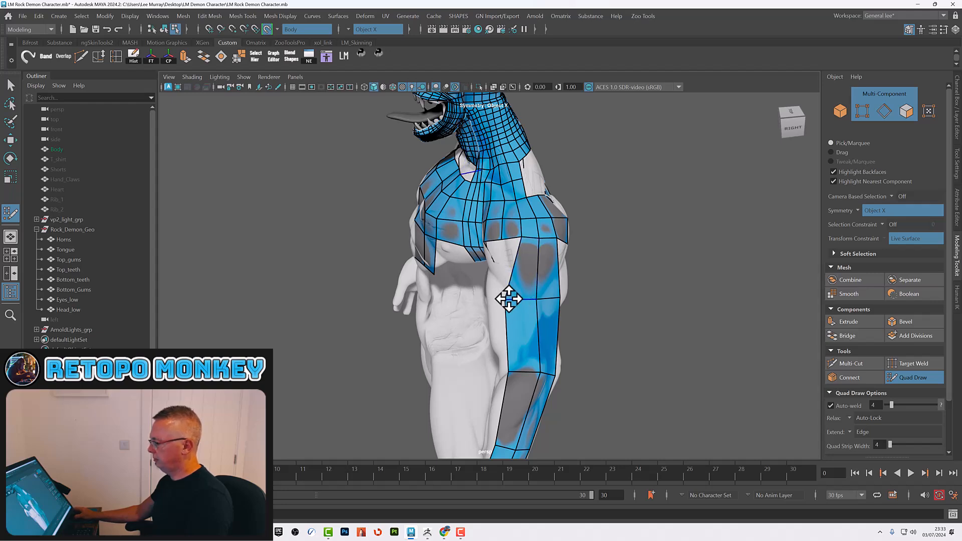
Fill the area below the rear deltoid with a quad joining the upper-arm columns to the back shoulder topology.
{"action": "mouse_move", "coordinate": [513, 299]}
{"action": "left_mouse_down", "text": "alt"}
{"action": "mouse_move", "coordinate": [536, 298]}
{"action": "mouse_move", "coordinate": [489, 294]}
{"action": "mouse_move", "coordinate": [431, 253]}
{"action": "left_mouse_up", "text": "alt"}
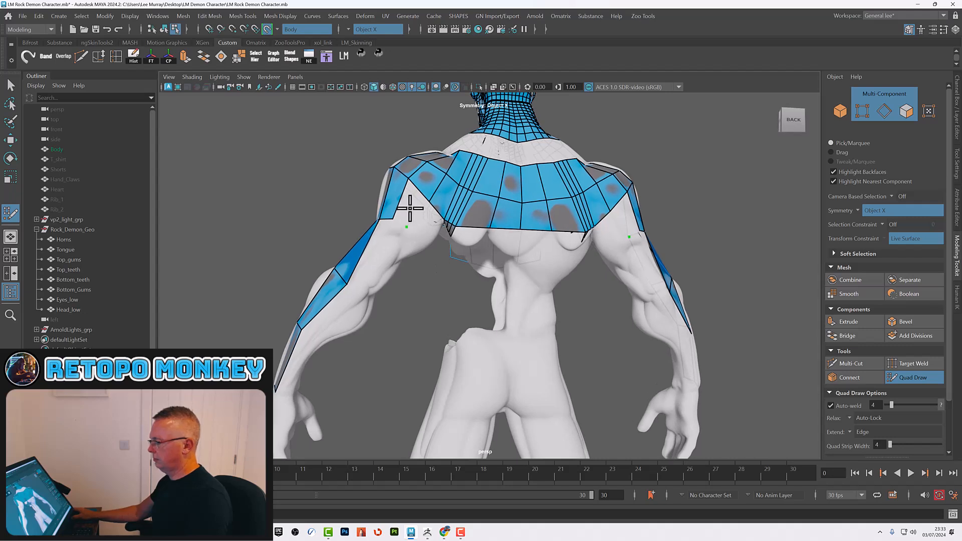
{"action": "left_click", "coordinate": [407, 209], "text": "shift"}
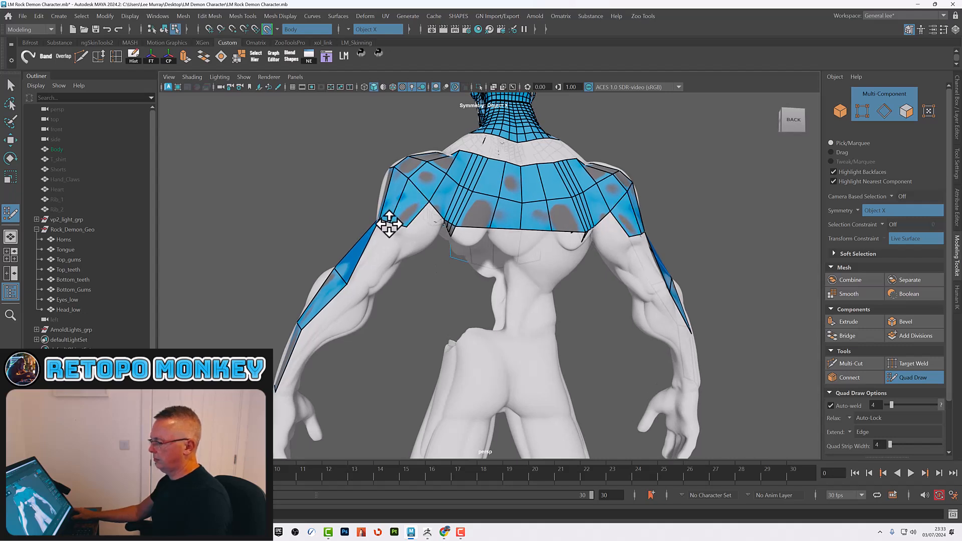
Add quads alongside the existing columns on the back of the upper arm and continue them onto the forearm.
{"action": "mouse_move", "coordinate": [387, 221]}
{"action": "left_mouse_down", "text": "alt"}
{"action": "mouse_move", "coordinate": [392, 257]}
{"action": "mouse_move", "coordinate": [369, 306]}
{"action": "left_mouse_up", "text": "alt"}
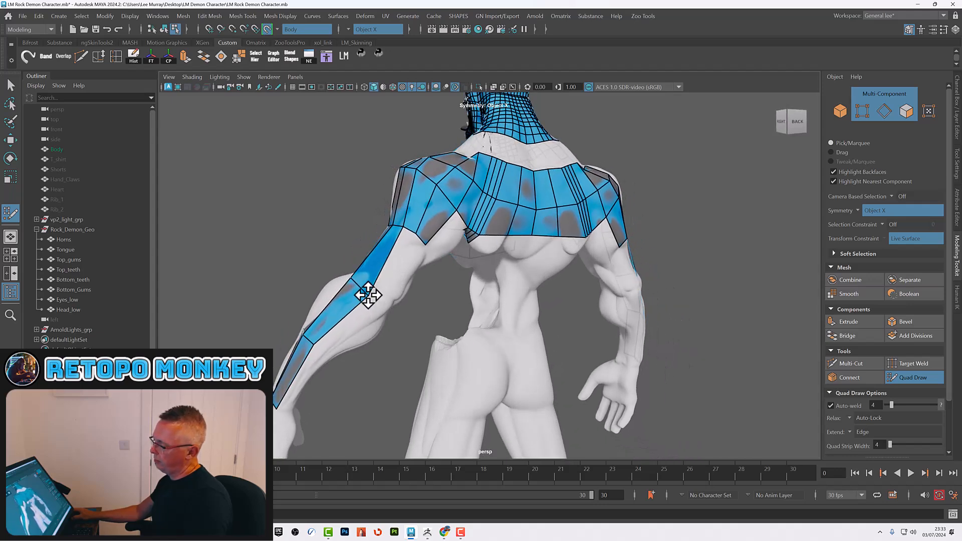
{"action": "left_click", "coordinate": [373, 301]}
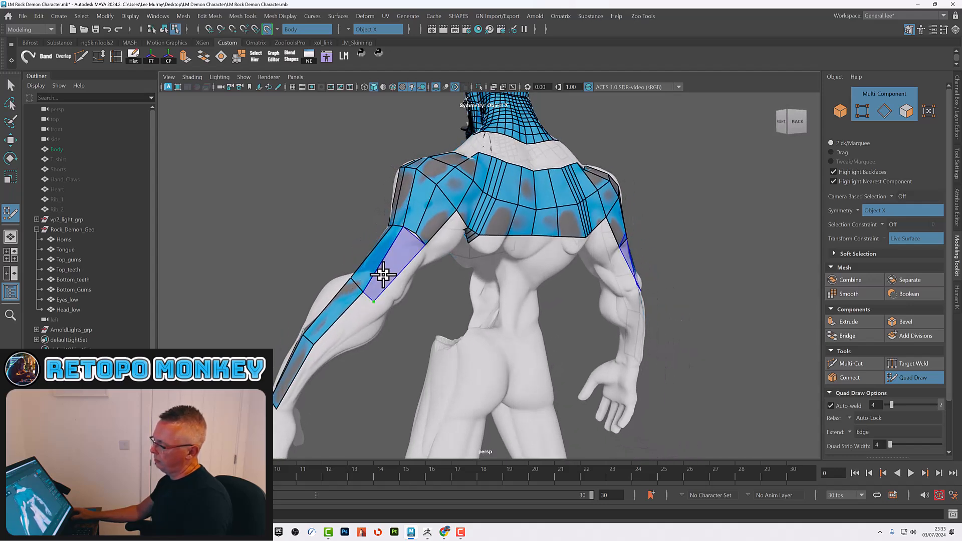
{"action": "left_click", "coordinate": [384, 275], "text": "shift"}
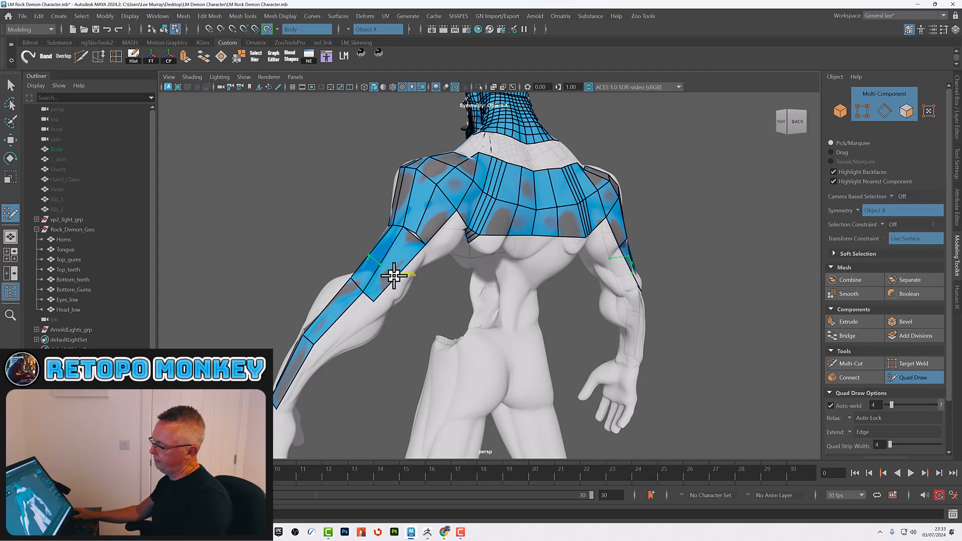
{"action": "key", "text": "ctrl+z"}
{"action": "left_click_drag", "start_coordinate": [382, 294], "coordinate": [386, 304], "text": "alt"}
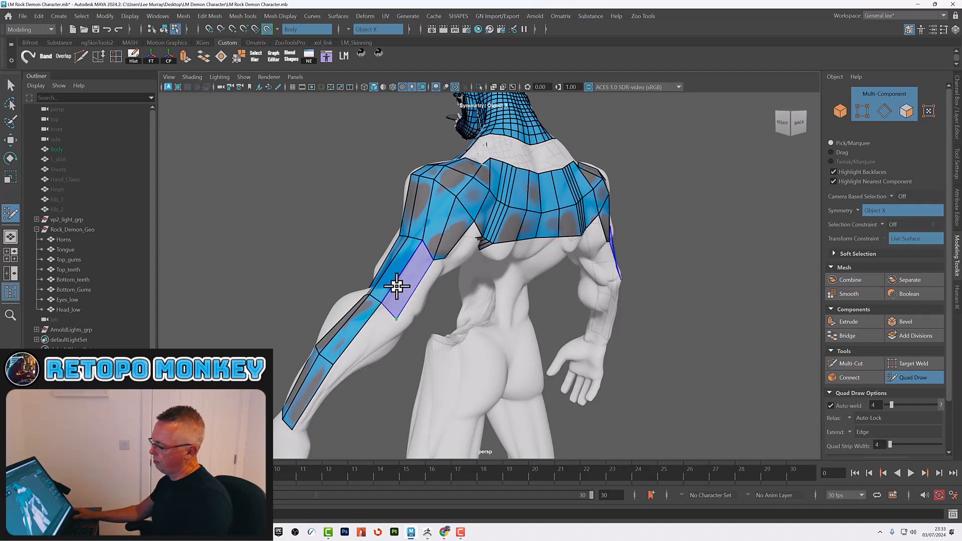
{"action": "mouse_move", "coordinate": [433, 260]}
{"action": "left_mouse_down"}
{"action": "mouse_move", "coordinate": [435, 249]}
{"action": "mouse_move", "coordinate": [401, 294]}
{"action": "mouse_move", "coordinate": [345, 312]}
{"action": "left_mouse_up"}
{"action": "left_click", "coordinate": [319, 330]}
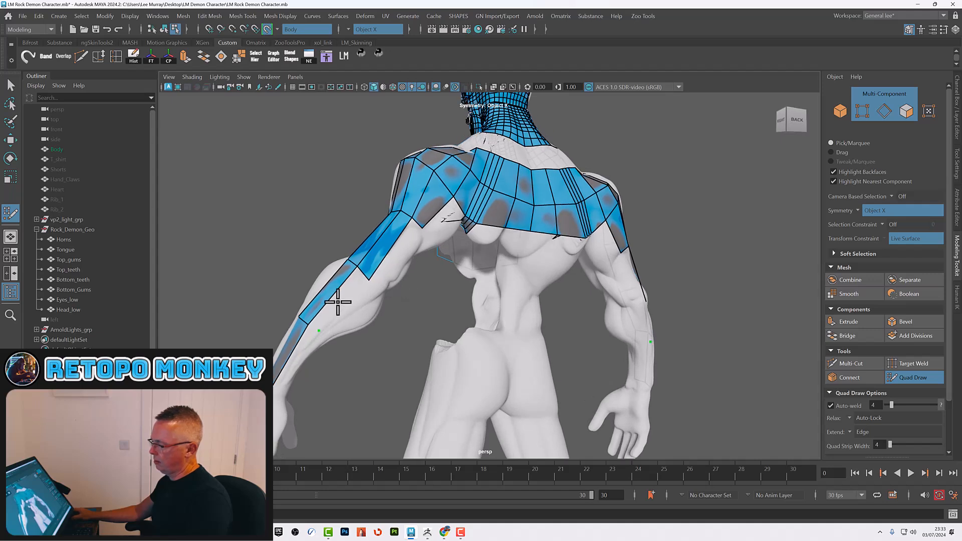
{"action": "left_click", "coordinate": [337, 302], "text": "shift"}
Fill the front of the upper arm below the deltoid with quads joined to the outer-arm columns.
{"action": "left_click_drag", "start_coordinate": [394, 262], "coordinate": [578, 268], "text": "alt"}
{"action": "left_click", "coordinate": [580, 236], "text": "shift"}
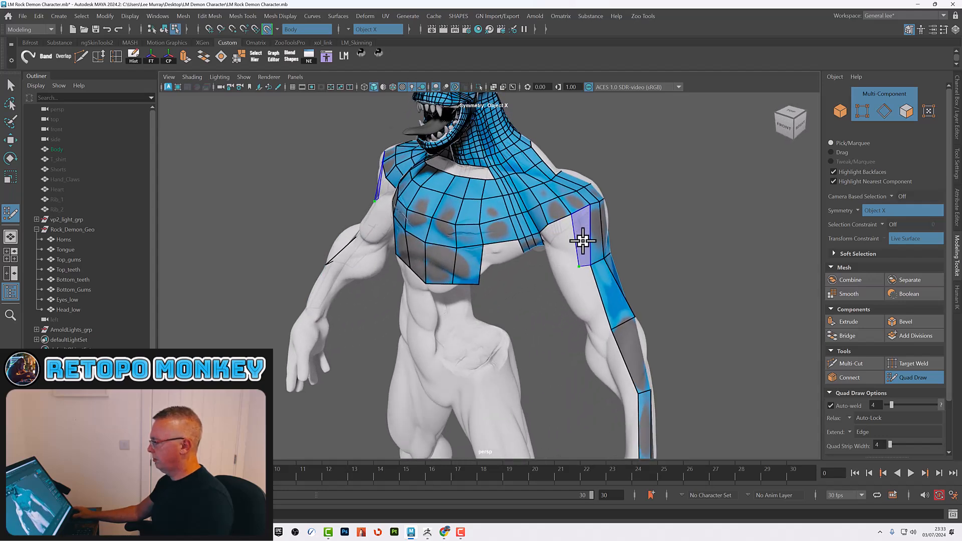
{"action": "mouse_move", "coordinate": [590, 262]}
{"action": "left_mouse_down", "text": "alt"}
{"action": "mouse_move", "coordinate": [585, 273]}
{"action": "mouse_move", "coordinate": [590, 243]}
{"action": "left_mouse_up", "text": "alt"}
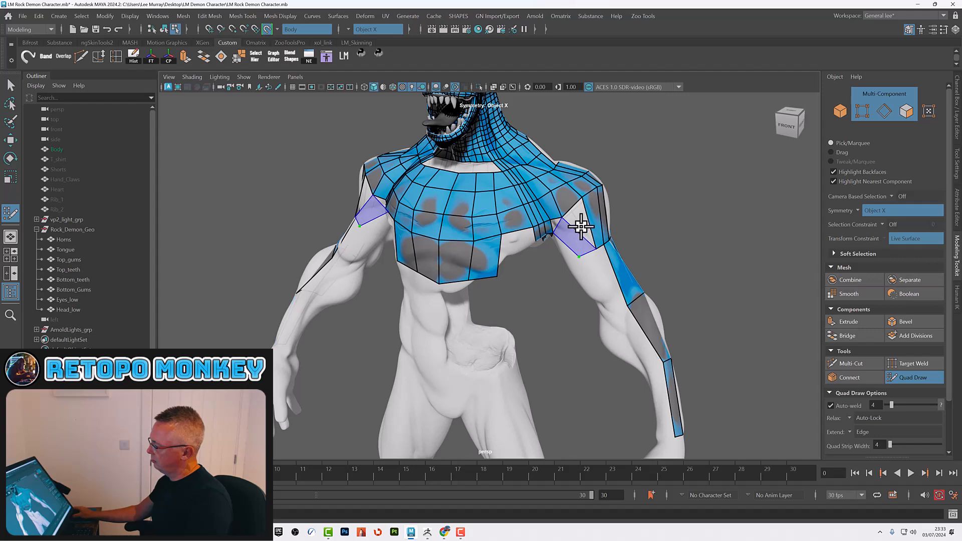
{"action": "left_click", "coordinate": [580, 223], "text": "shift"}
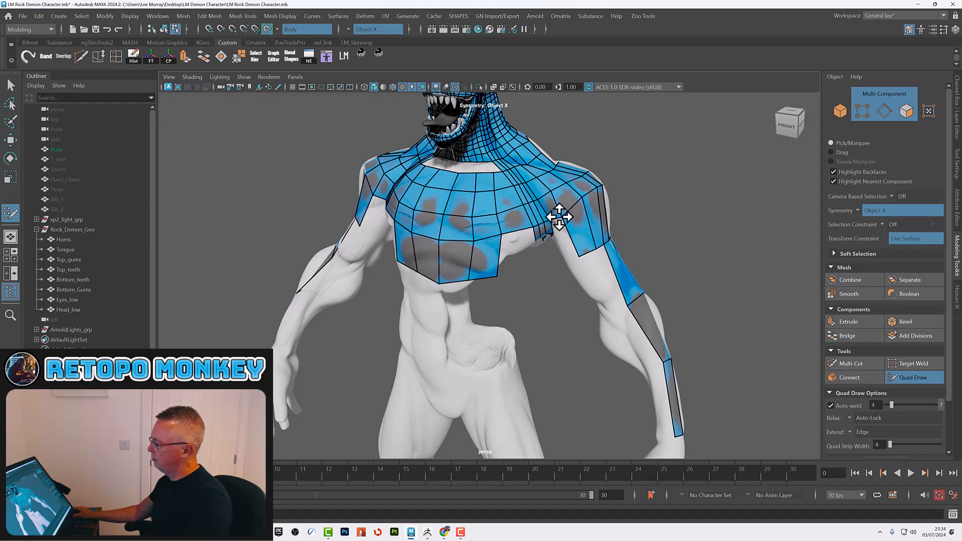
Fill a quad beside the front deltoid near the armpit and pull its lower vertices down the inner arm.
{"action": "left_click_drag", "start_coordinate": [582, 245], "coordinate": [569, 228], "text": "alt"}
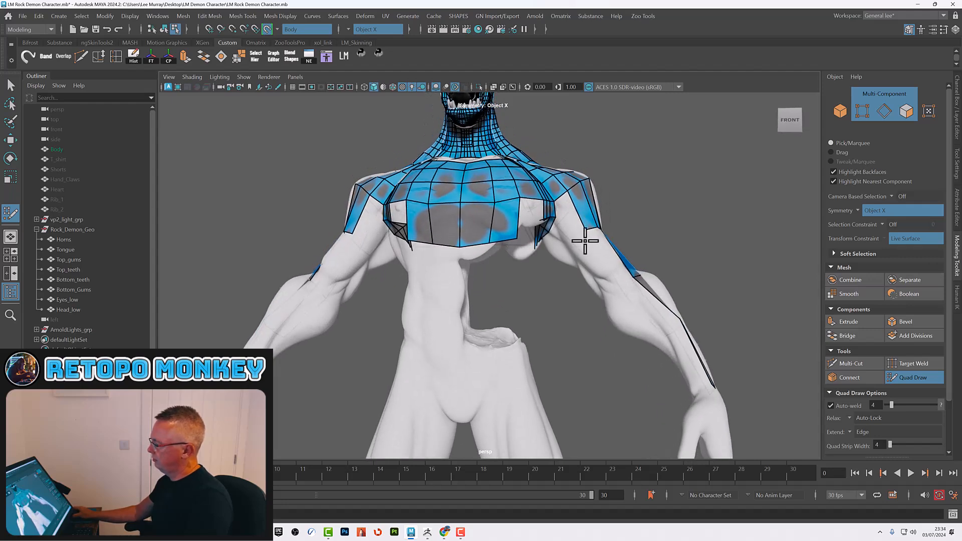
{"action": "right_click_drag", "start_coordinate": [570, 227], "coordinate": [627, 192], "text": "alt"}
{"action": "left_click_drag", "start_coordinate": [627, 192], "coordinate": [586, 260], "text": "alt"}
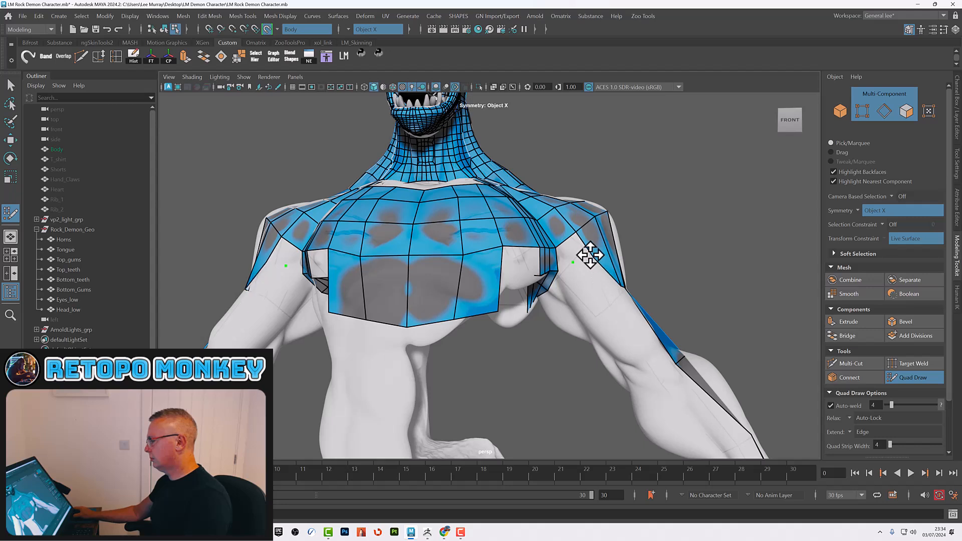
{"action": "left_click", "coordinate": [571, 251], "text": "shift"}
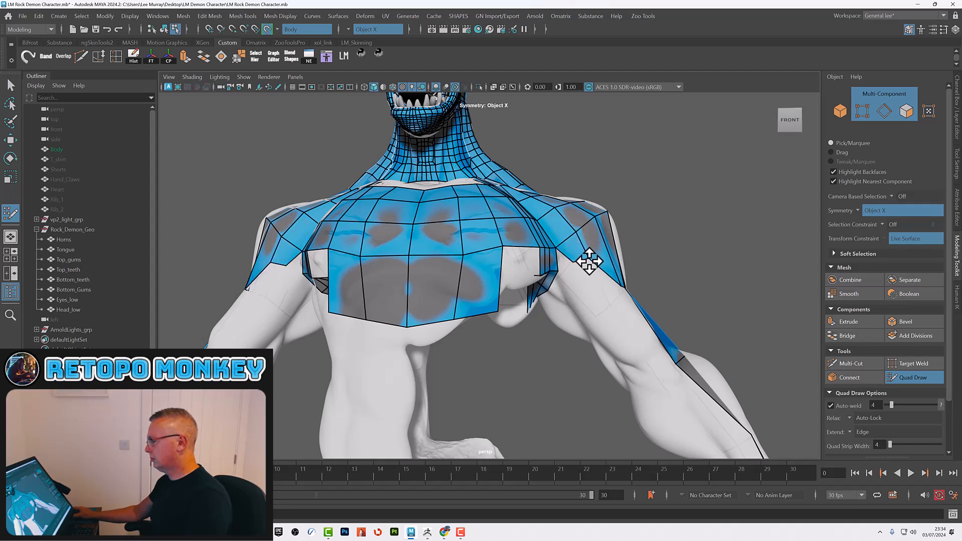
{"action": "left_click_drag", "start_coordinate": [570, 261], "coordinate": [595, 294]}
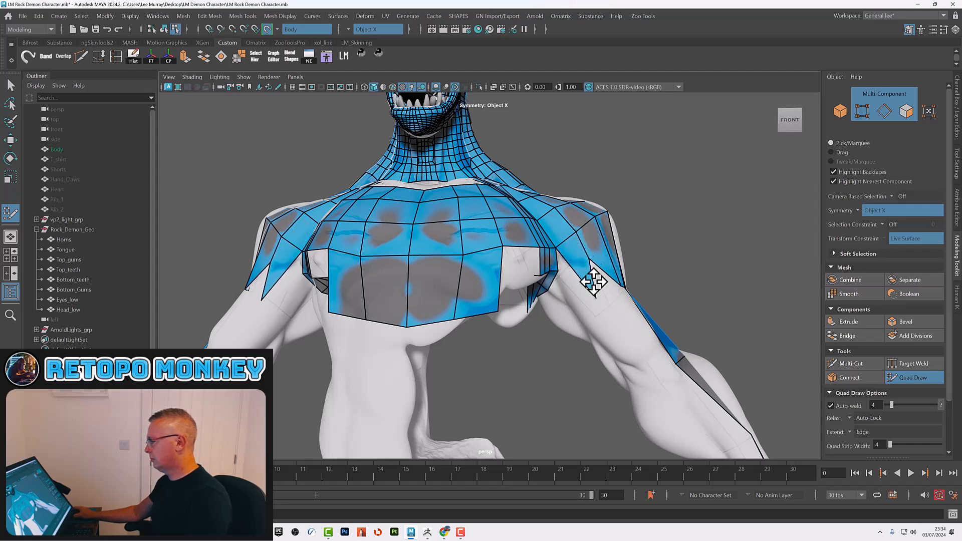
{"action": "left_click_drag", "start_coordinate": [590, 260], "coordinate": [589, 284]}
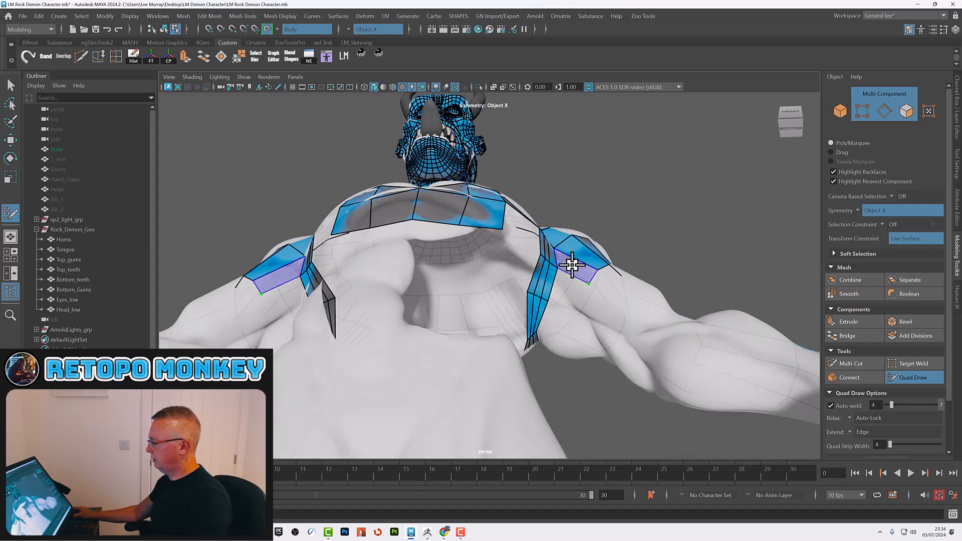
Extend quads from the front deltoid across the underside of the upper arm along the armpit strips.
{"action": "left_click", "coordinate": [578, 303], "text": "shift"}
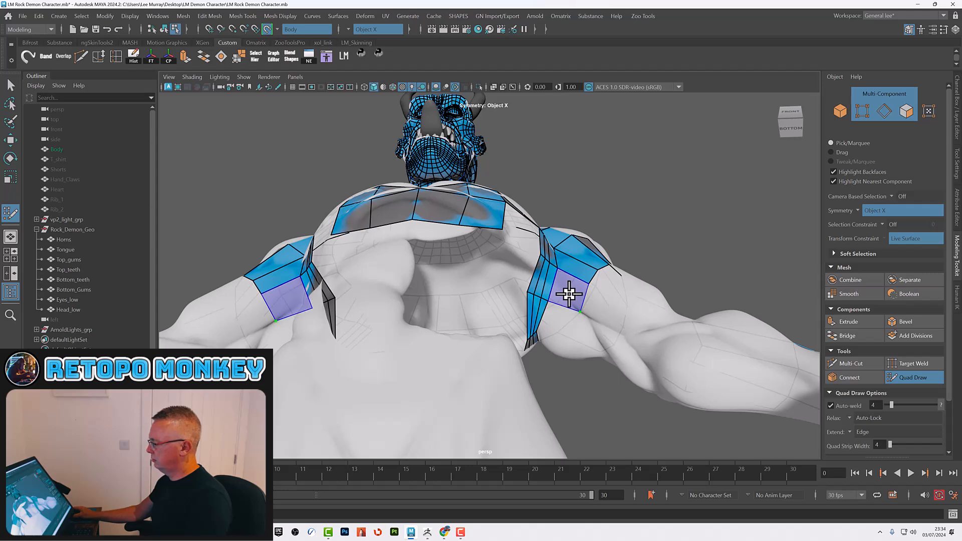
{"action": "left_click", "coordinate": [573, 337], "text": "shift"}
{"action": "left_click", "coordinate": [573, 339]}
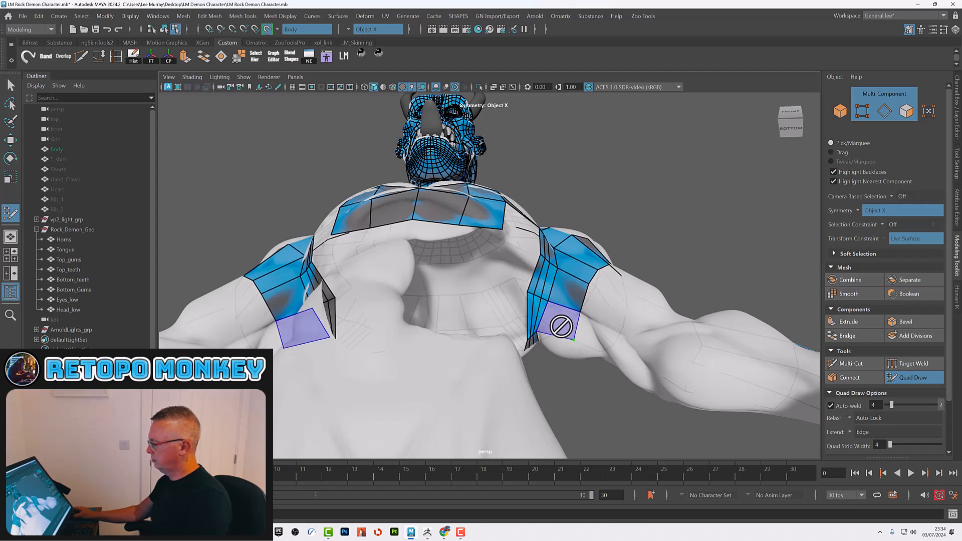
{"action": "left_click", "coordinate": [586, 344], "text": "shift"}
Fill the remaining gap beneath the upper arm with quads joining the front faces to the rear shoulder.
{"action": "mouse_move", "coordinate": [596, 317]}
{"action": "left_mouse_down", "text": "alt"}
{"action": "mouse_move", "coordinate": [596, 307]}
{"action": "mouse_move", "coordinate": [604, 325]}
{"action": "left_mouse_up", "text": "alt"}
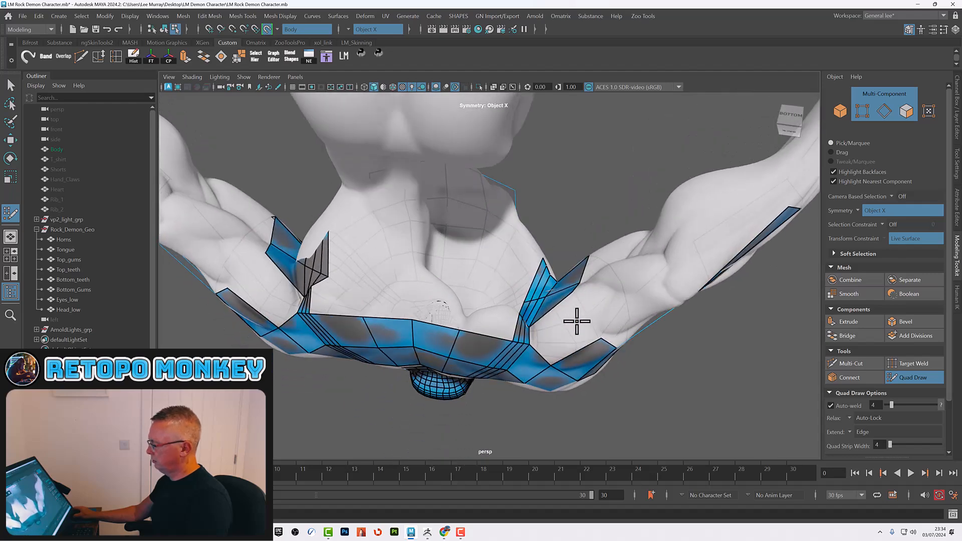
{"action": "left_click", "coordinate": [547, 317], "text": "shift"}
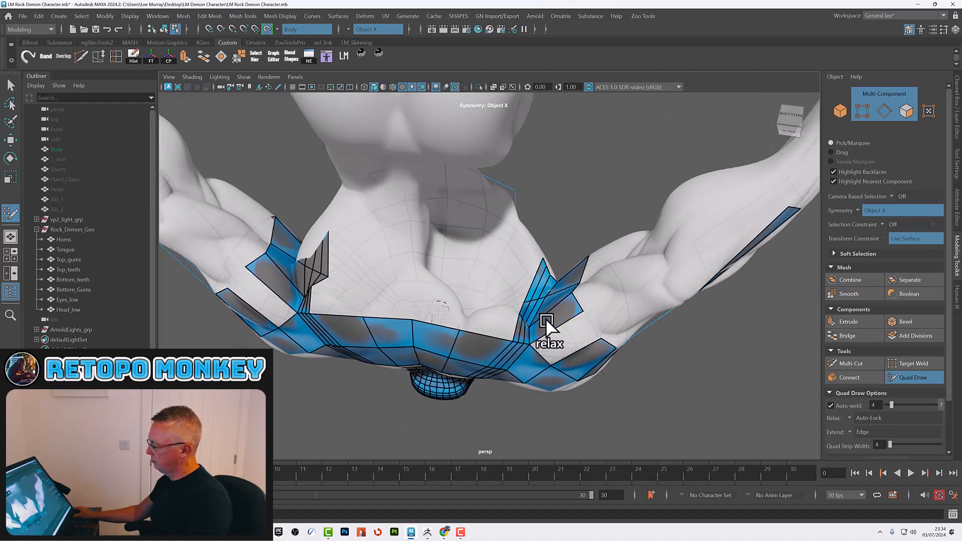
{"action": "left_click", "coordinate": [569, 337], "text": "shift"}
{"action": "left_click_drag", "start_coordinate": [515, 276], "coordinate": [436, 265], "text": "alt"}
{"action": "left_click", "coordinate": [476, 273], "text": "shift"}
Turn symmetry off and try to delete the narrow strips of faces in one armpit.
{"action": "left_click_drag", "start_coordinate": [487, 286], "coordinate": [429, 311], "text": "alt"}
{"action": "left_click", "coordinate": [349, 29]}
{"action": "left_click", "coordinate": [365, 40]}
{"action": "left_click_drag", "start_coordinate": [408, 180], "coordinate": [468, 249], "text": "alt"}
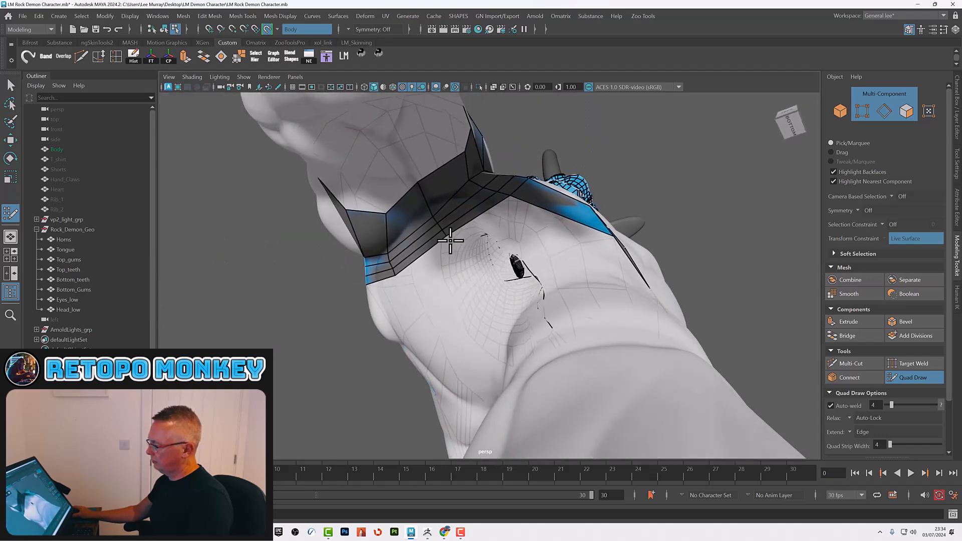
{"action": "left_click", "coordinate": [423, 238], "text": "ctrl+shift"}
{"action": "left_click", "coordinate": [455, 210], "text": "ctrl+shift"}
{"action": "left_click", "coordinate": [463, 219], "text": "ctrl+shift"}
{"action": "left_click", "coordinate": [435, 244], "text": "ctrl+shift"}
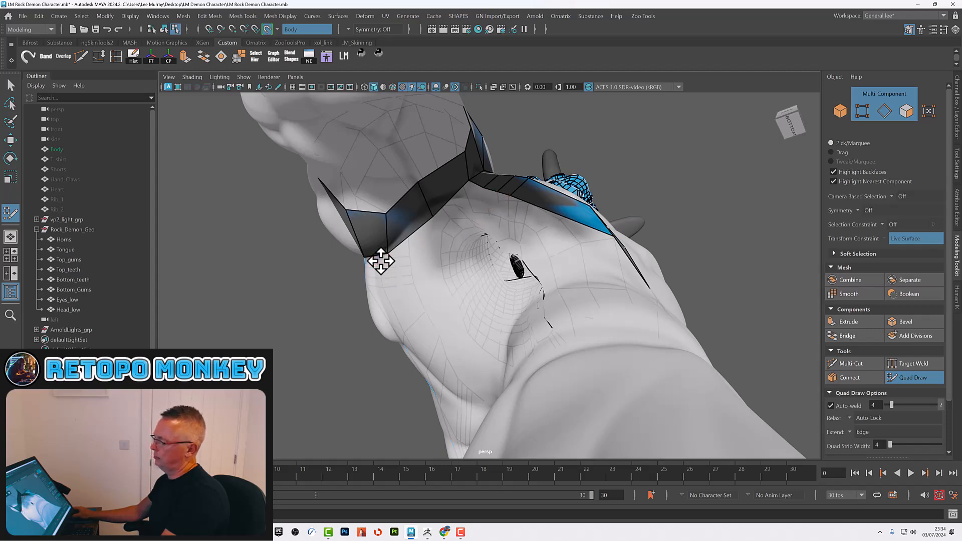
Try to insert an edge loop through the faces near the rear armpit, and undo the recent armpit edits.
{"action": "left_click_drag", "start_coordinate": [462, 267], "coordinate": [536, 273], "text": "alt"}
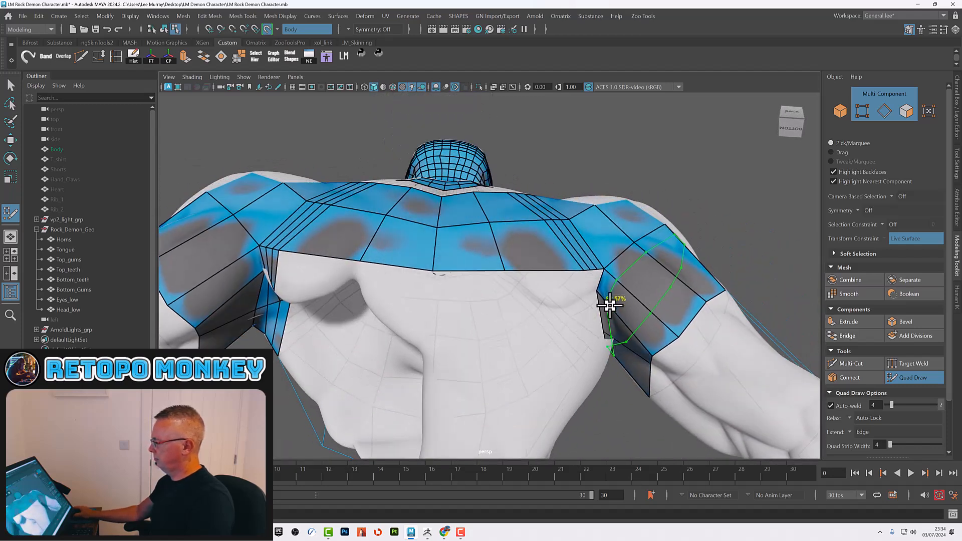
{"action": "left_click", "coordinate": [612, 314], "text": "ctrl"}
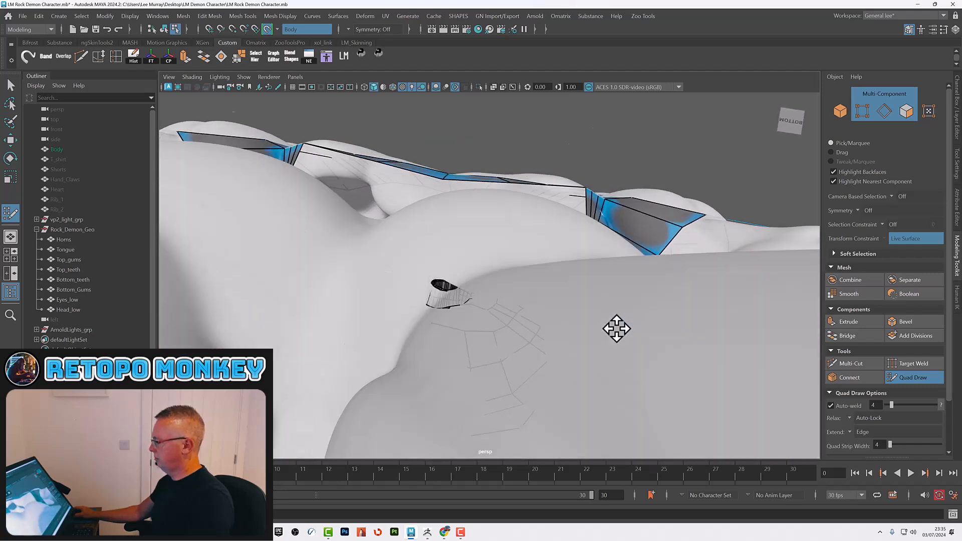
{"action": "scroll", "coordinate": [616, 328], "scroll_direction": "down", "scroll_amount": 6}
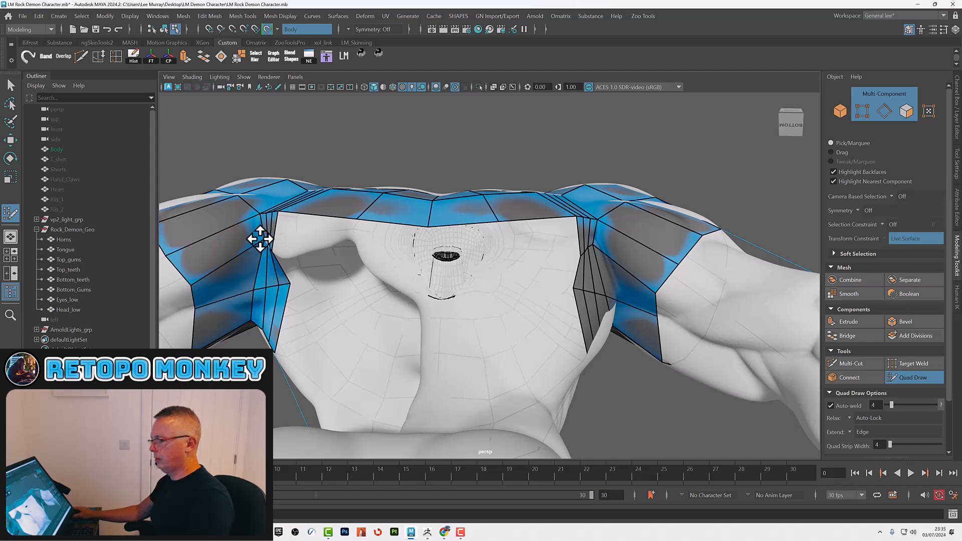
{"action": "key", "text": "ctrl+z"}
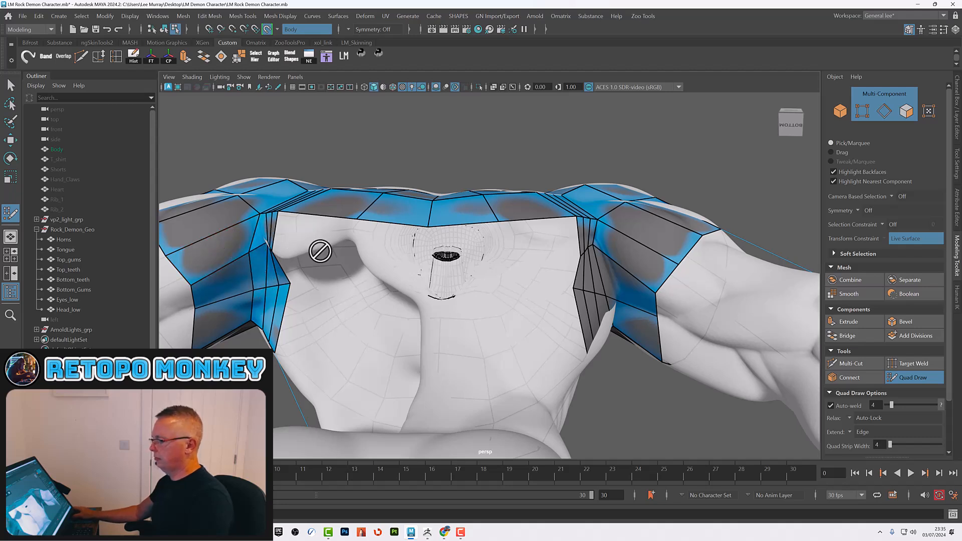
Set symmetry to Object X and move the armpit vertices outward to even out the narrow strips.
{"action": "left_click", "coordinate": [350, 28]}
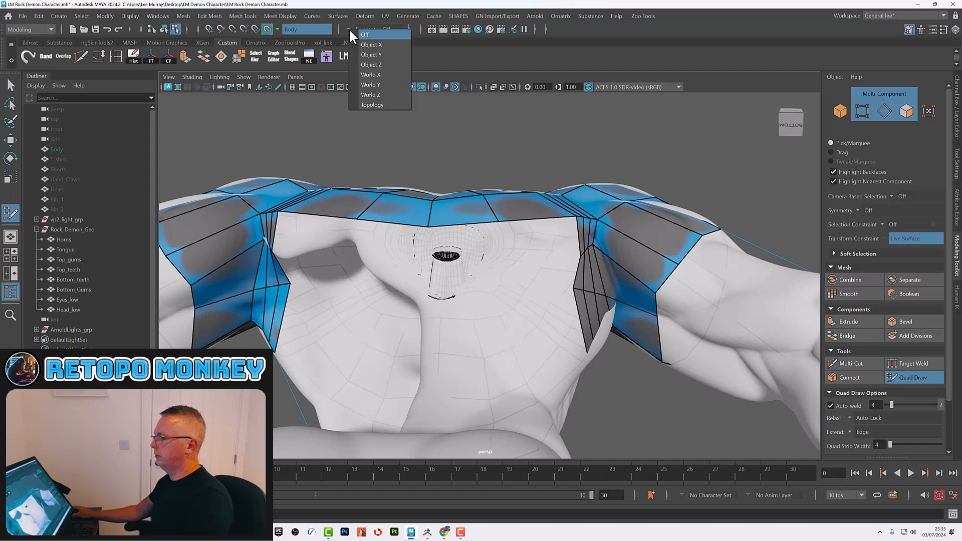
{"action": "left_click", "coordinate": [372, 44]}
{"action": "left_click_drag", "start_coordinate": [262, 236], "coordinate": [234, 247]}
{"action": "left_click_drag", "start_coordinate": [251, 291], "coordinate": [258, 288]}
{"action": "left_click_drag", "start_coordinate": [267, 238], "coordinate": [245, 243]}
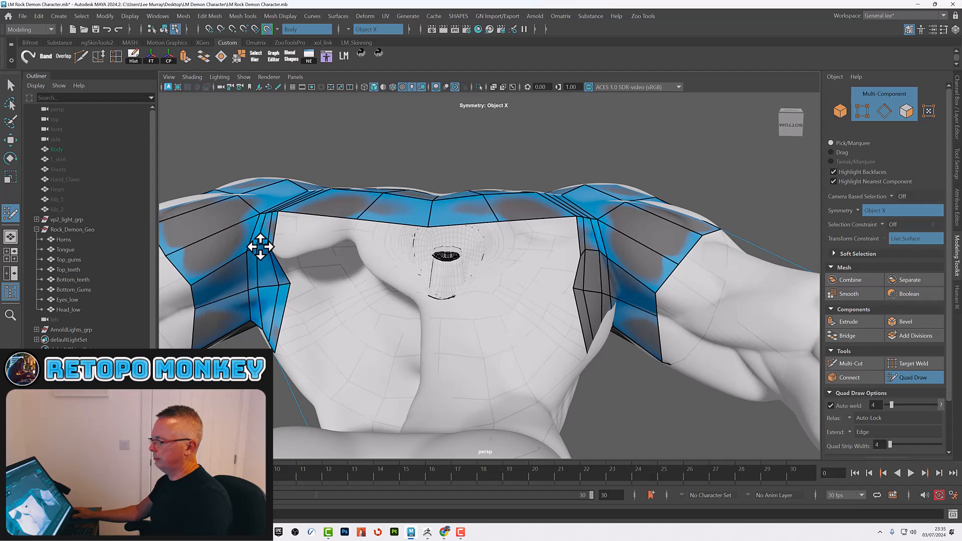
{"action": "left_click_drag", "start_coordinate": [278, 285], "coordinate": [268, 285]}
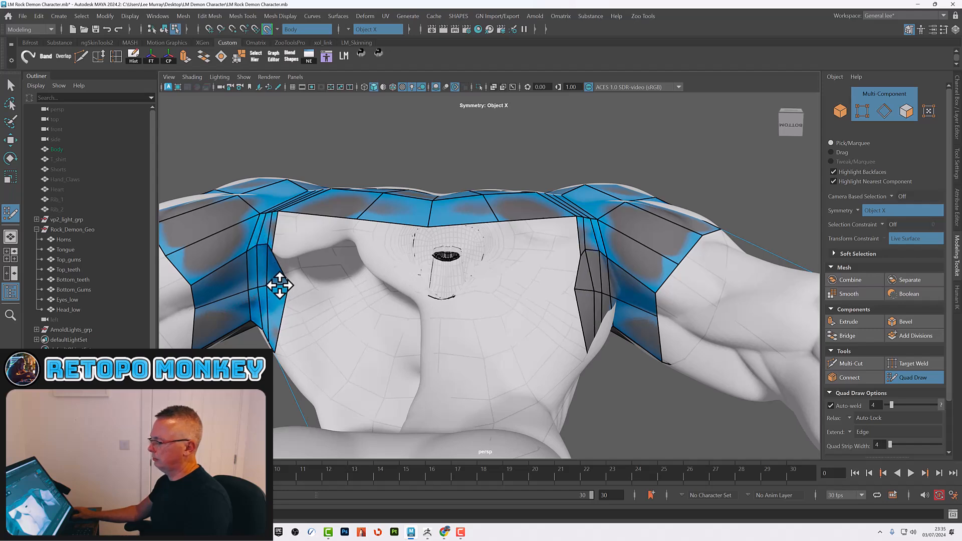
Fill two quads over the side of the ribcage directly below the armpit strips.
{"action": "left_click_drag", "start_coordinate": [568, 286], "coordinate": [560, 260], "text": "alt"}
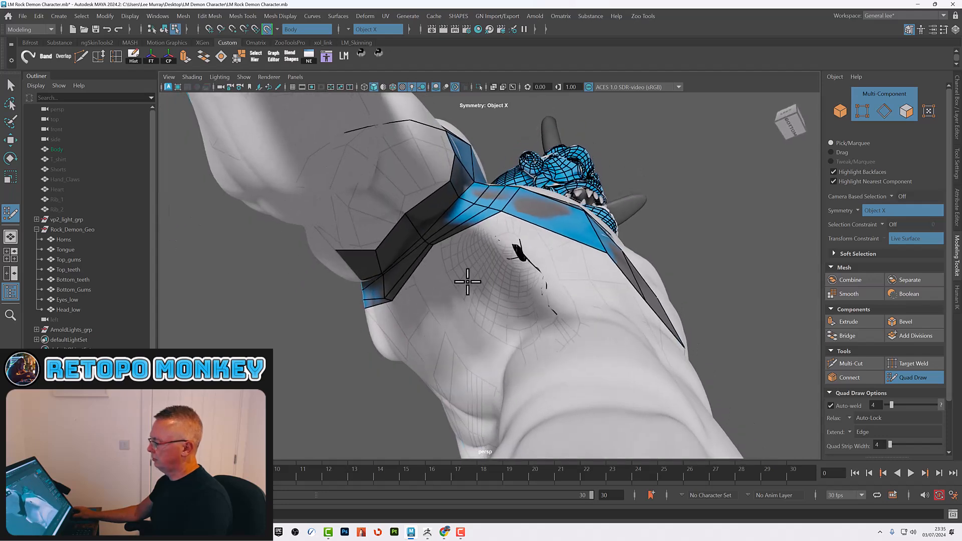
{"action": "left_click", "coordinate": [483, 248], "text": "shift"}
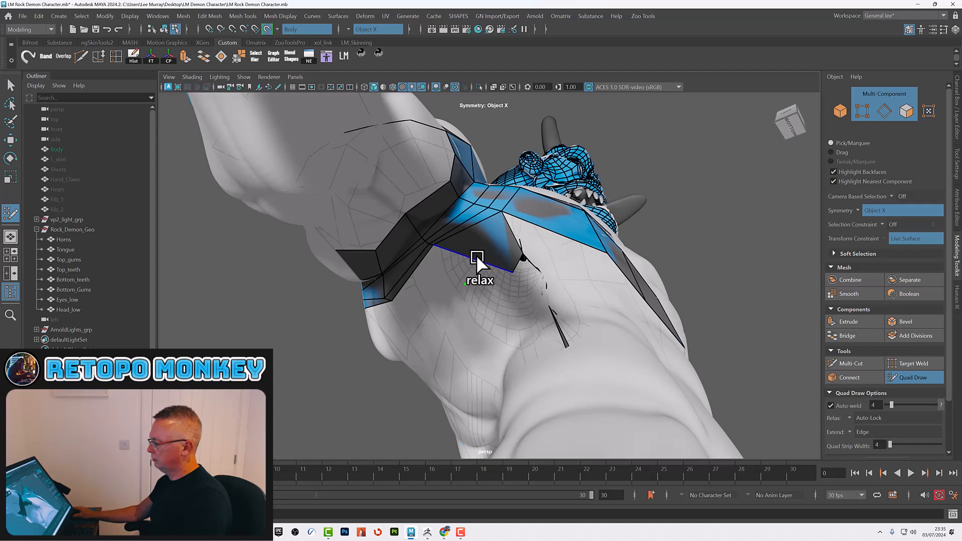
{"action": "key", "text": "ctrl+z"}
{"action": "left_click", "coordinate": [466, 252], "text": "shift"}
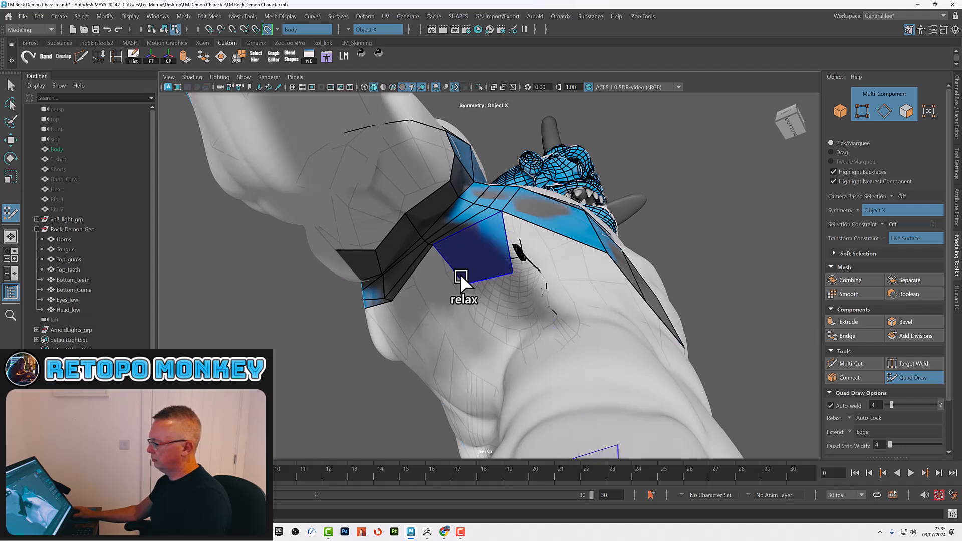
{"action": "left_click", "coordinate": [439, 297], "text": "shift"}
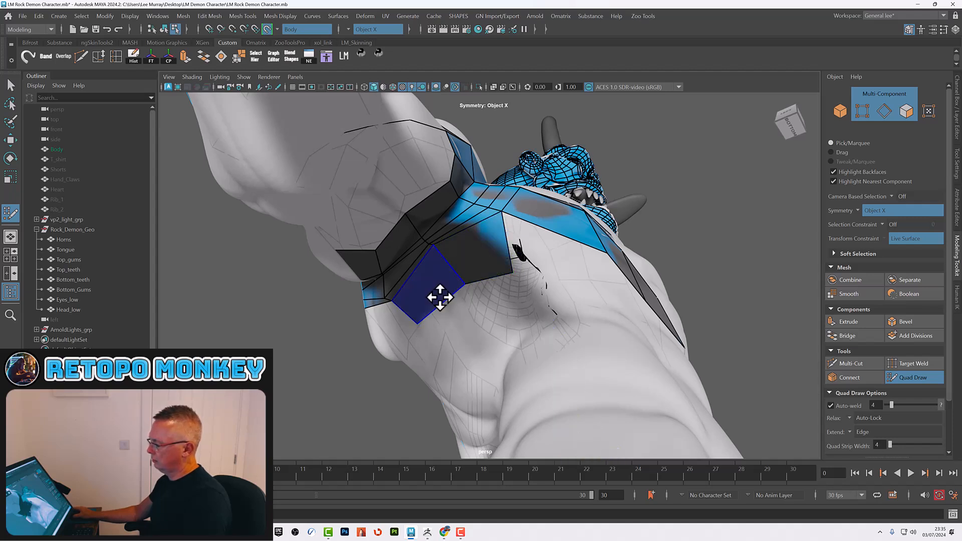
Turn symmetry off and delete the unwanted faces on the side of the ribcage below one armpit.
{"action": "left_click_drag", "start_coordinate": [470, 304], "coordinate": [556, 248], "text": "alt"}
{"action": "left_click", "coordinate": [346, 30]}
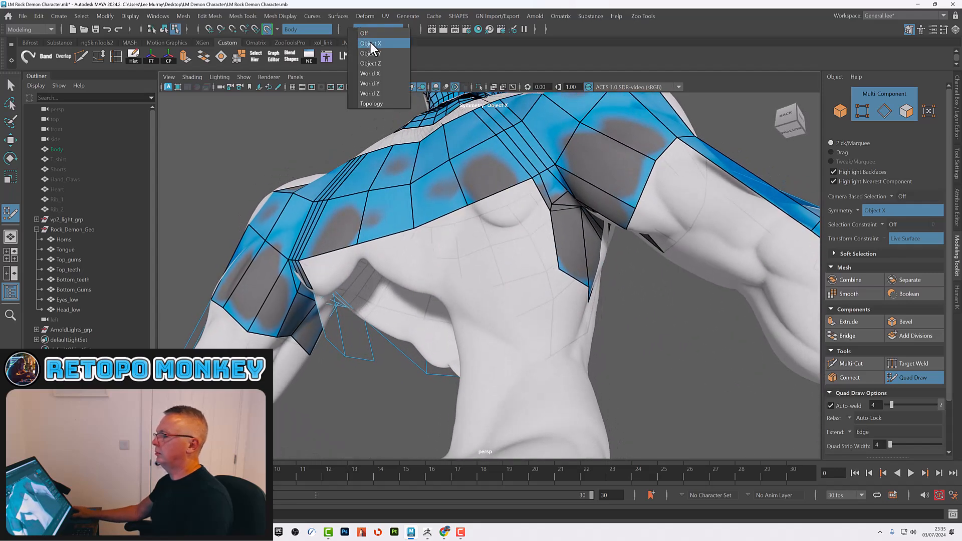
{"action": "left_click", "coordinate": [368, 36]}
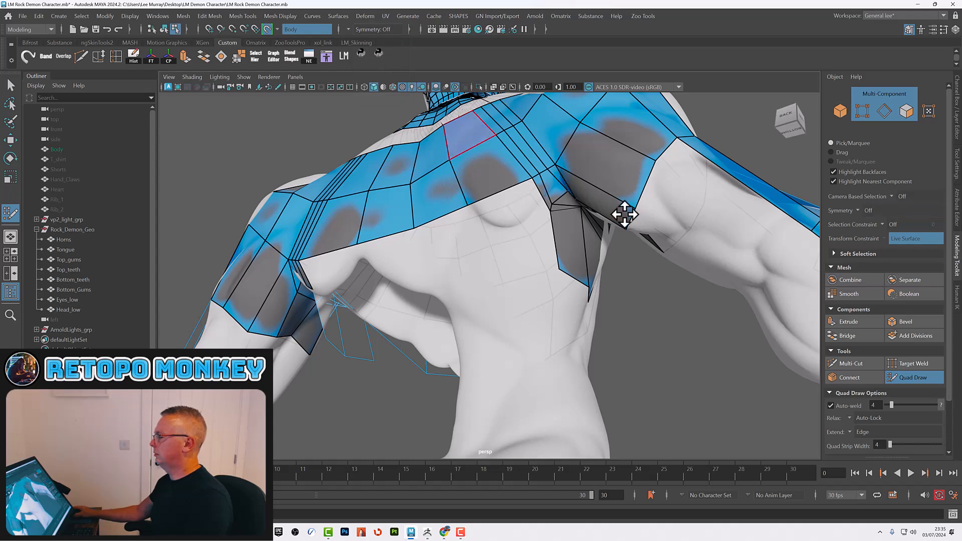
{"action": "left_click", "coordinate": [572, 247], "text": "ctrl+shift"}
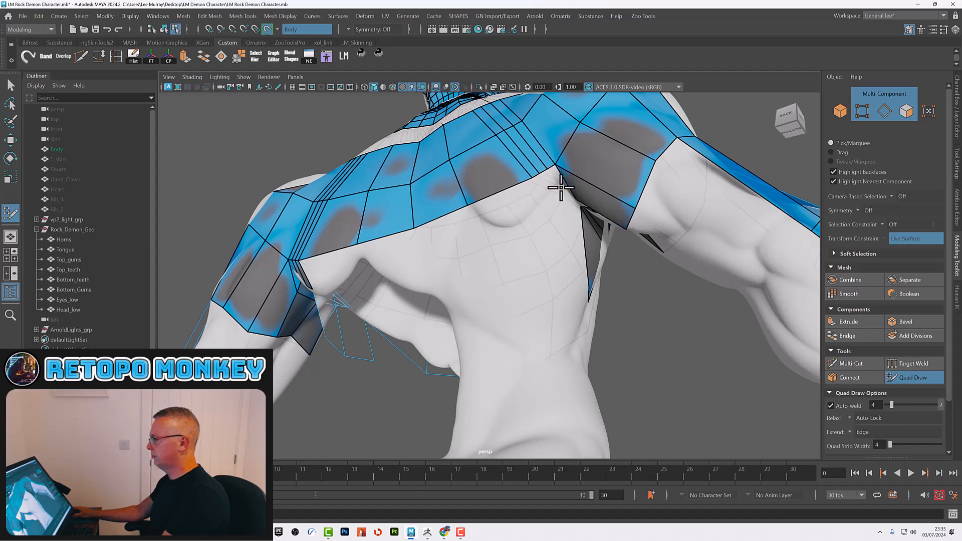
{"action": "left_click", "coordinate": [591, 233], "text": "ctrl+shift"}
Switch symmetry back to Object X for drawing on the back and armpits.
{"action": "left_click_drag", "start_coordinate": [489, 328], "coordinate": [401, 180], "text": "alt"}
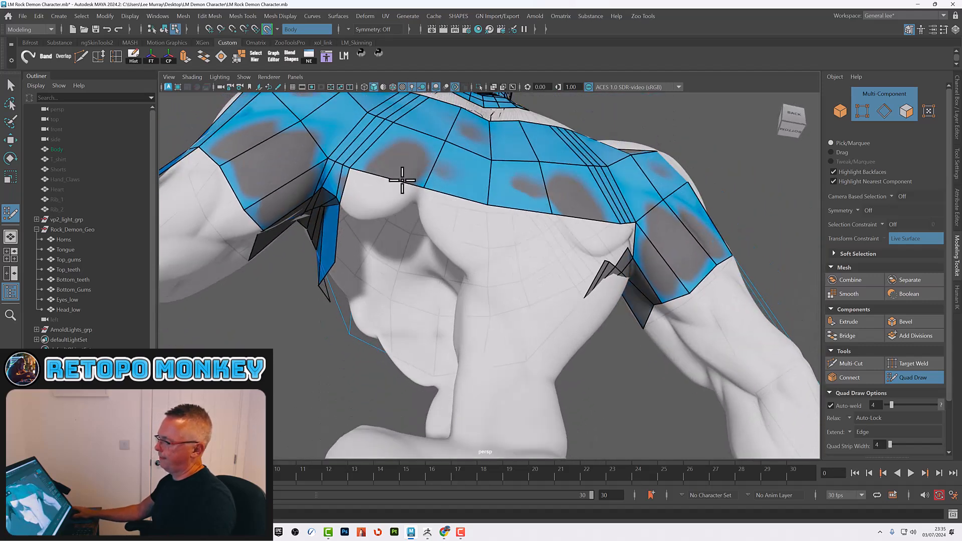
{"action": "left_click", "coordinate": [350, 29]}
{"action": "left_click", "coordinate": [367, 44]}
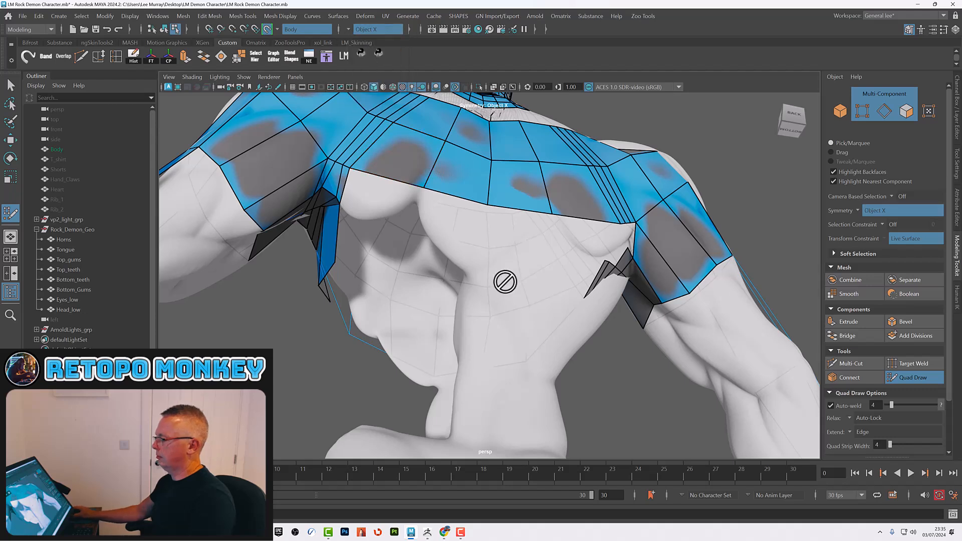
Undo the recent one-sided face deletions at the armpit and set symmetry back to Object X.
{"action": "key", "text": "ctrl+z"}
{"action": "key", "text": "ctrl+z"}
{"action": "key", "text": "ctrl+z"}
{"action": "key", "text": "ctrl+z"}
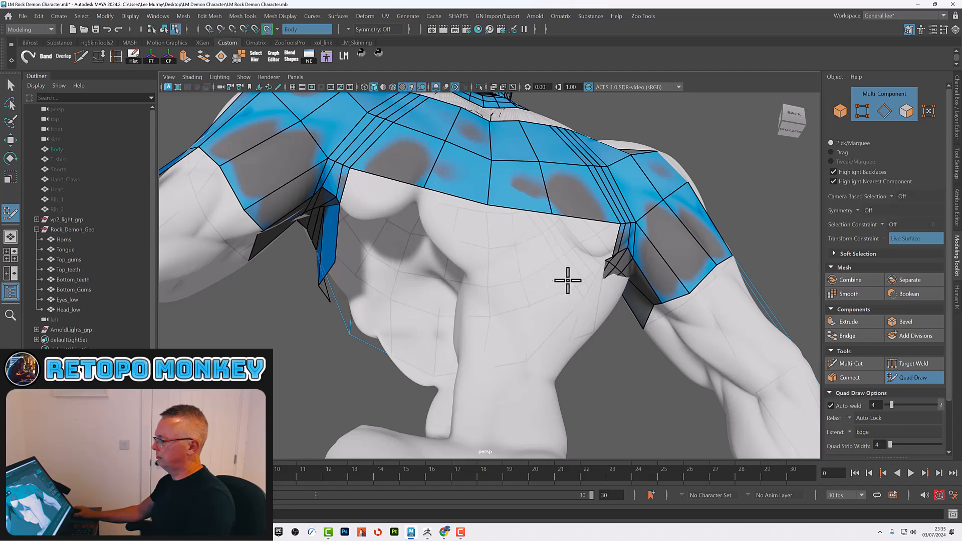
{"action": "left_click_drag", "start_coordinate": [537, 287], "coordinate": [411, 280], "text": "alt"}
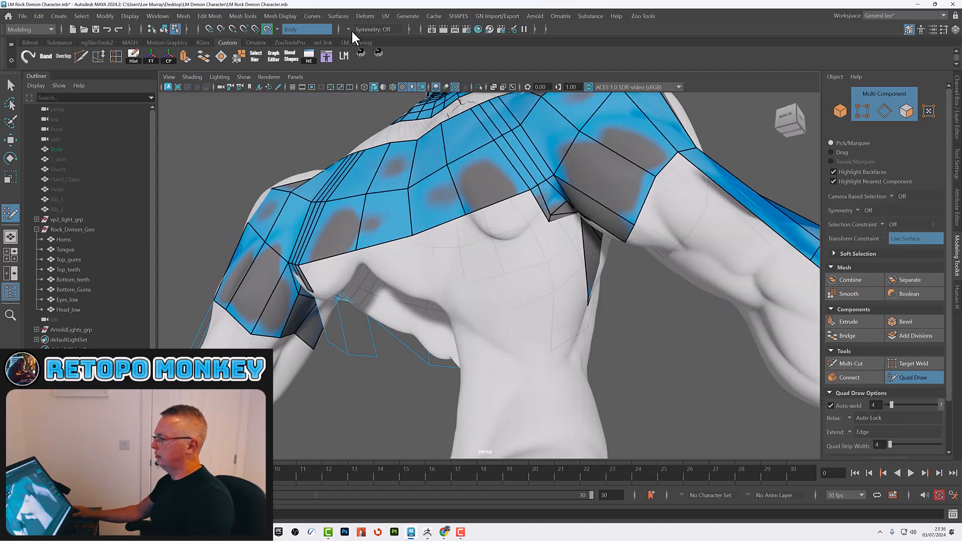
{"action": "left_click", "coordinate": [348, 28]}
{"action": "left_click", "coordinate": [372, 43]}
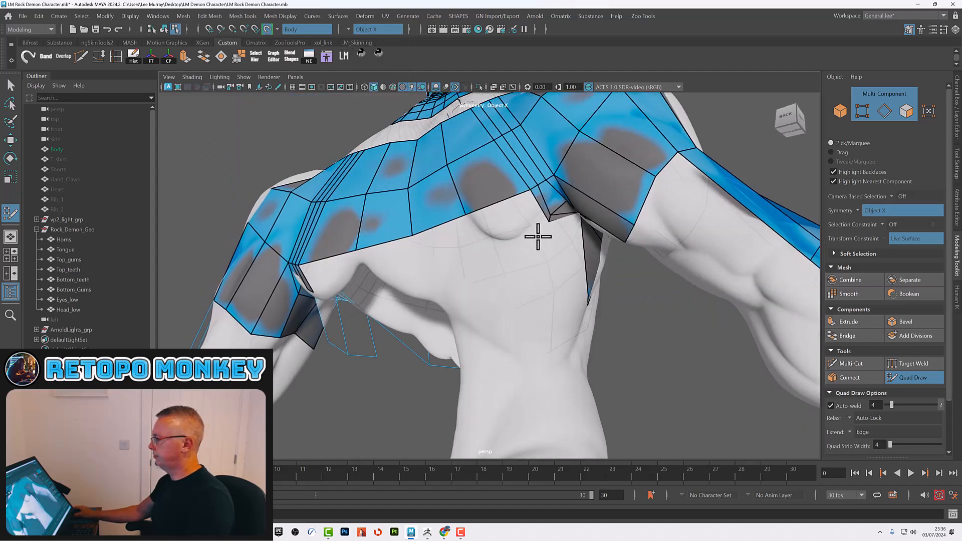
Delete the leftover faces below both armpits on the back and front sides, including the narrow strips on the ribcage.
{"action": "left_click_drag", "start_coordinate": [541, 238], "coordinate": [527, 225], "text": "alt"}
{"action": "left_click", "coordinate": [564, 216], "text": "ctrl+shift"}
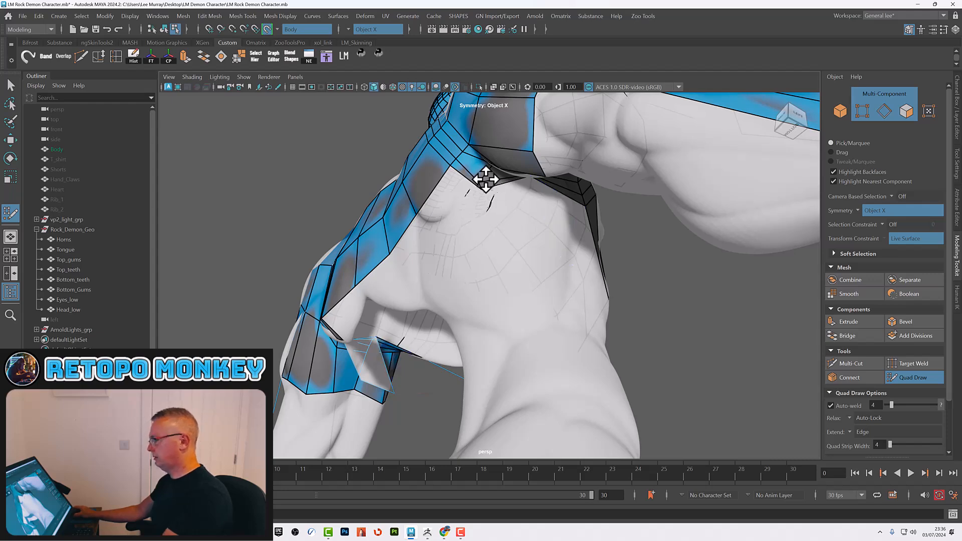
{"action": "left_click", "coordinate": [484, 184], "text": "ctrl+shift"}
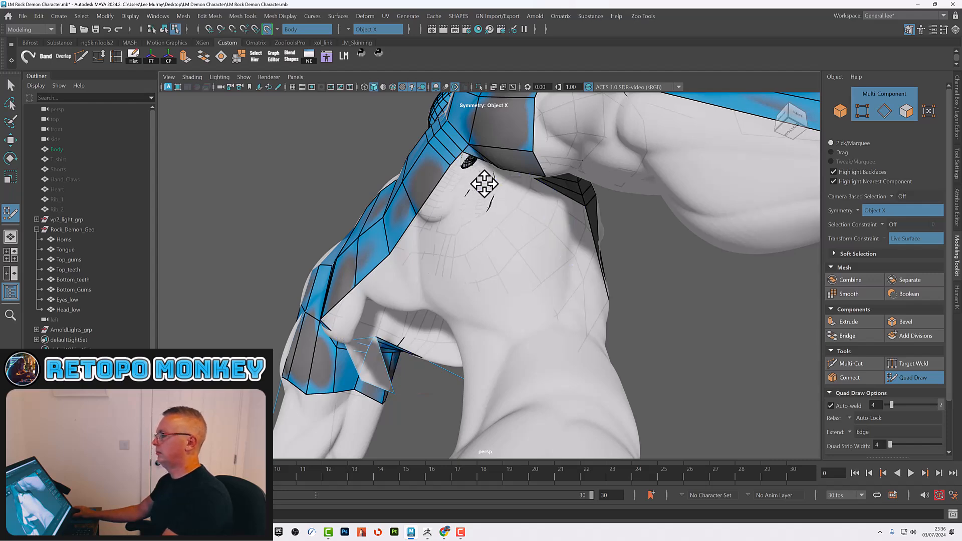
{"action": "left_click_drag", "start_coordinate": [530, 215], "coordinate": [541, 205], "text": "alt"}
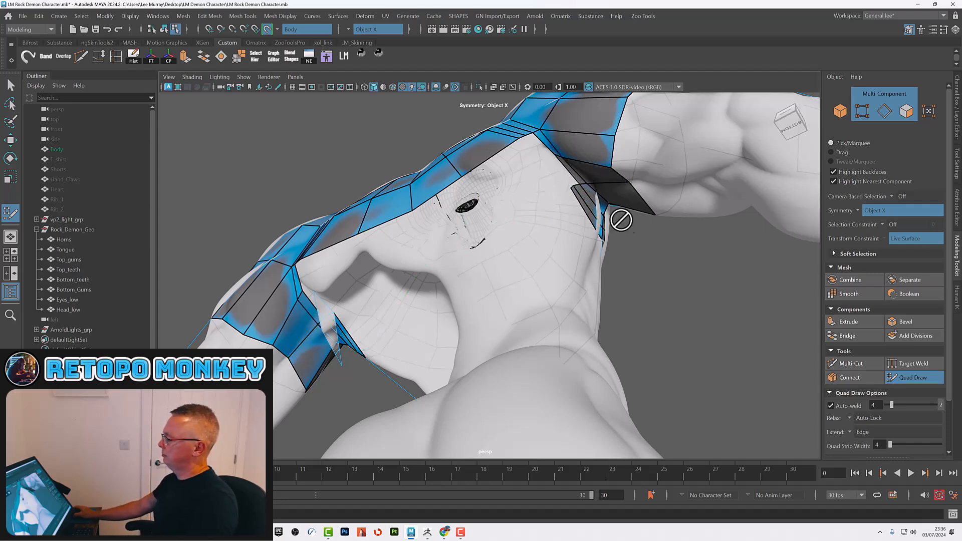
{"action": "scroll", "coordinate": [472, 264], "scroll_direction": "up", "scroll_amount": 3}
{"action": "mouse_move", "coordinate": [472, 264]}
{"action": "left_mouse_down", "text": "alt"}
{"action": "mouse_move", "coordinate": [519, 257]}
{"action": "mouse_move", "coordinate": [516, 246]}
{"action": "mouse_move", "coordinate": [509, 311]}
{"action": "mouse_move", "coordinate": [496, 272]}
{"action": "mouse_move", "coordinate": [431, 206]}
{"action": "left_mouse_up", "text": "alt"}
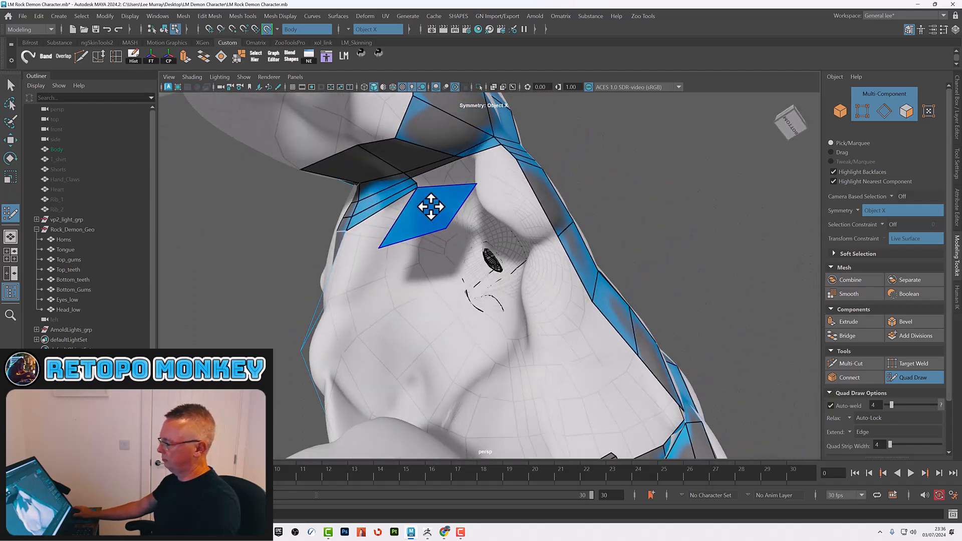
{"action": "left_click", "coordinate": [429, 205], "text": "ctrl+shift"}
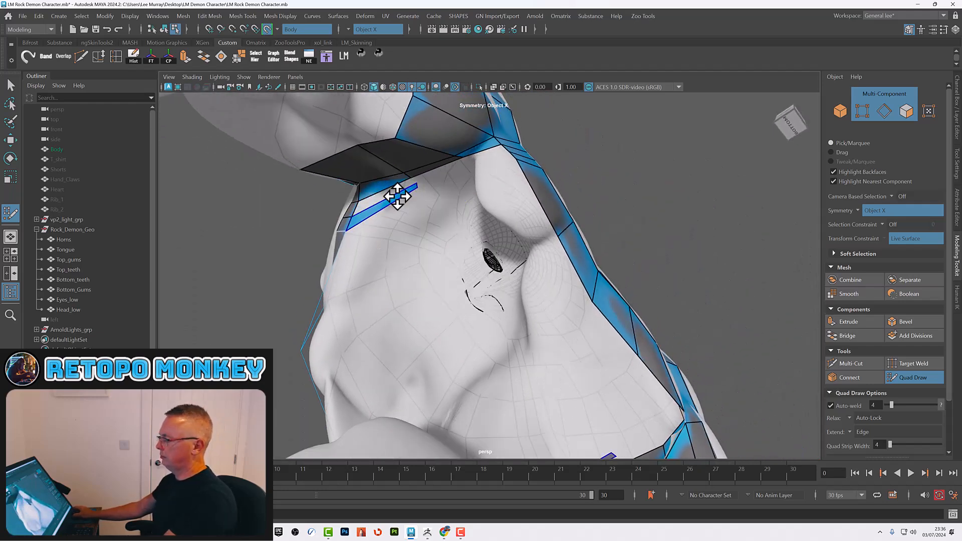
{"action": "left_click", "coordinate": [397, 196], "text": "ctrl+shift"}
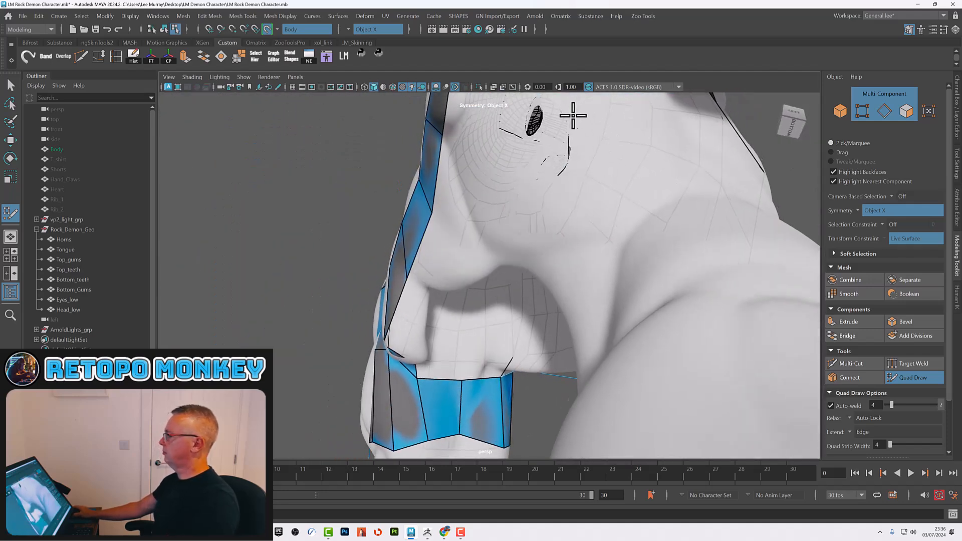
Extend the narrow quad strips from the back of the shoulder down into the armpit.
{"action": "middle_click_drag", "start_coordinate": [645, 173], "coordinate": [646, 237], "text": "alt"}
{"action": "left_click_drag", "start_coordinate": [614, 215], "coordinate": [612, 210], "text": "alt"}
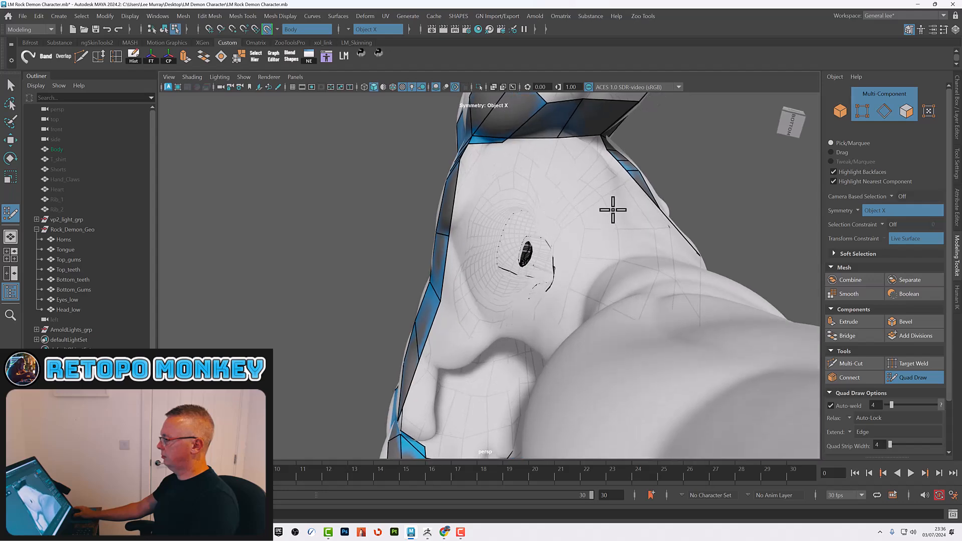
{"action": "middle_click_drag", "start_coordinate": [577, 146], "coordinate": [560, 219], "text": "alt"}
{"action": "left_click_drag", "start_coordinate": [561, 218], "coordinate": [541, 213], "text": "alt"}
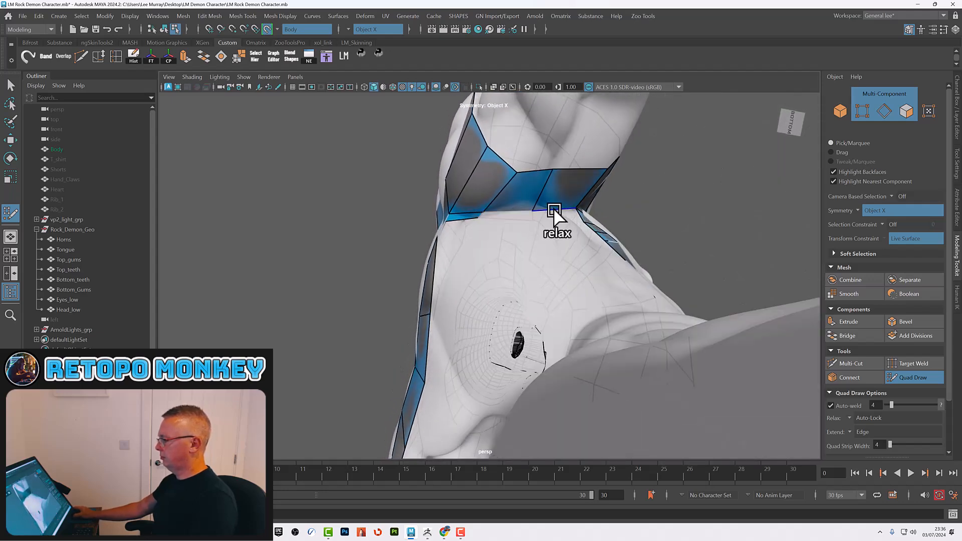
{"action": "mouse_move", "coordinate": [546, 221]}
{"action": "left_mouse_down", "text": "alt"}
{"action": "mouse_move", "coordinate": [548, 209]}
{"action": "mouse_move", "coordinate": [542, 224]}
{"action": "mouse_move", "coordinate": [476, 230]}
{"action": "mouse_move", "coordinate": [505, 287]}
{"action": "left_mouse_up", "text": "alt"}
{"action": "left_click", "coordinate": [496, 274], "text": "shift"}
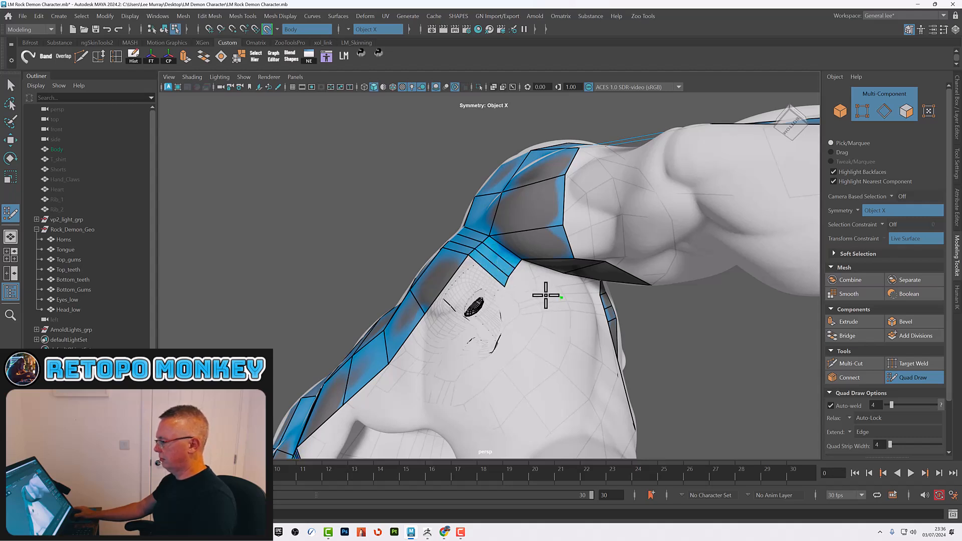
{"action": "left_click", "coordinate": [561, 298]}
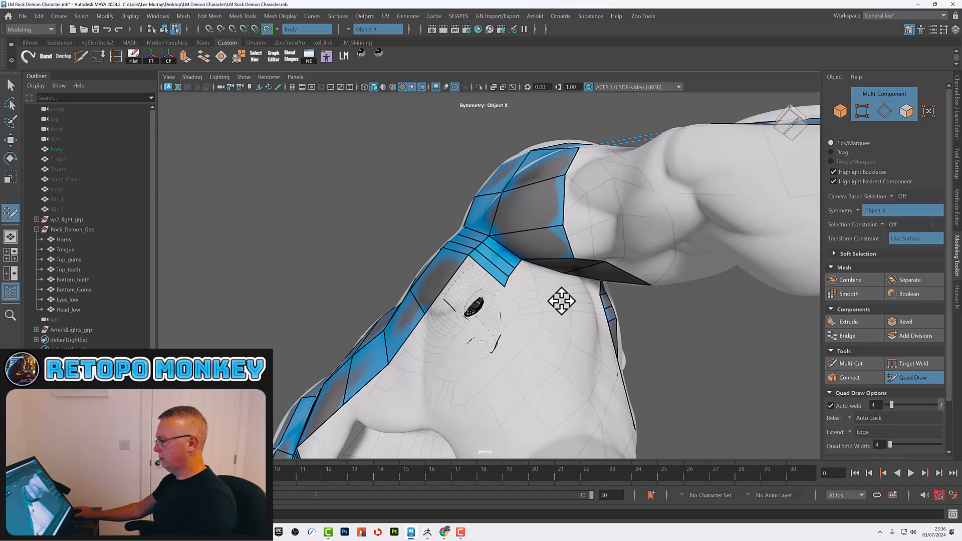
{"action": "left_click", "coordinate": [538, 295], "text": "shift"}
Fill the remaining quads under the arm so the back strips join the narrow strips at the front of the chest.
{"action": "mouse_move", "coordinate": [540, 296]}
{"action": "left_mouse_down", "text": "alt"}
{"action": "mouse_move", "coordinate": [562, 281]}
{"action": "mouse_move", "coordinate": [542, 256]}
{"action": "left_mouse_up", "text": "alt"}
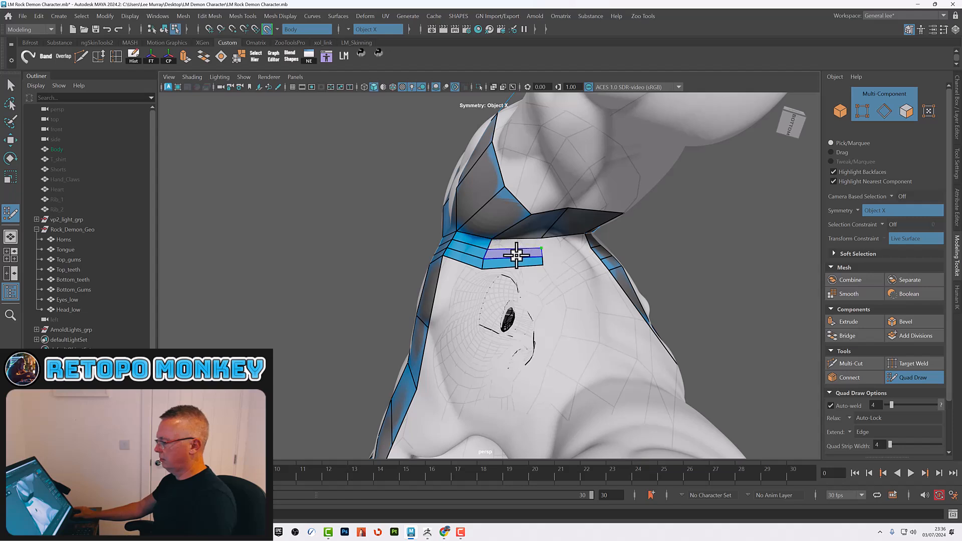
{"action": "left_click_drag", "start_coordinate": [575, 251], "coordinate": [539, 218], "text": "alt"}
{"action": "left_click", "coordinate": [539, 219], "text": "shift"}
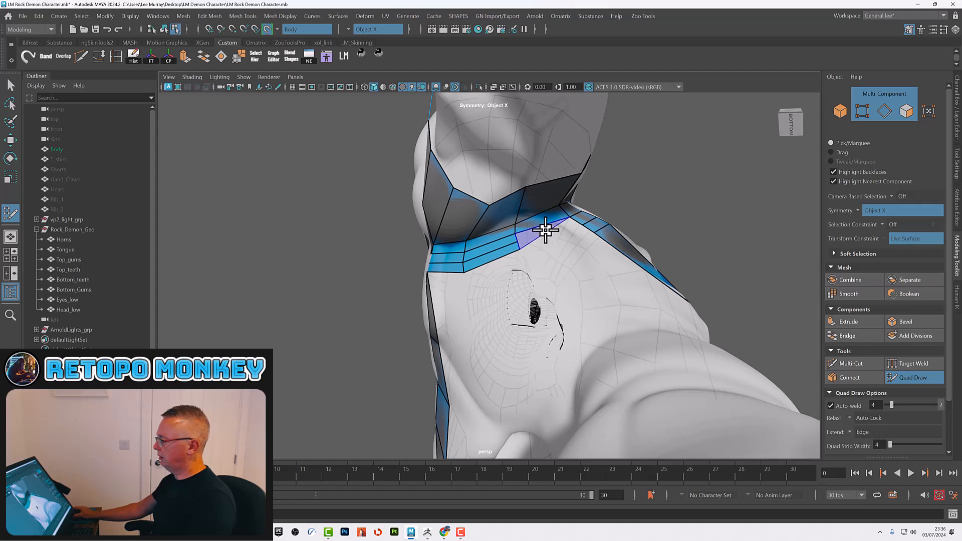
{"action": "left_click", "coordinate": [549, 232], "text": "shift"}
{"action": "left_click", "coordinate": [553, 239], "text": "shift"}
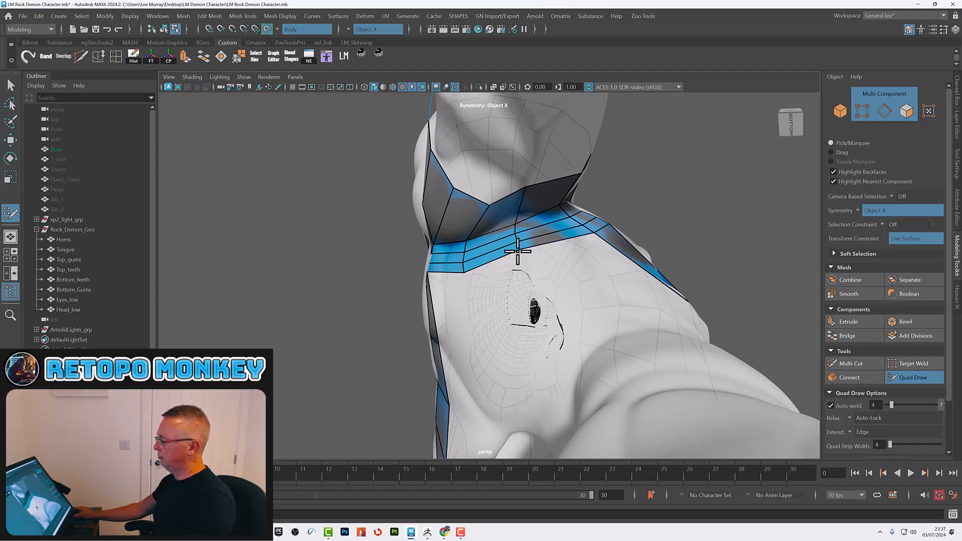
Place a vertex below the shoulder blade and fill the quad between the back edge and the armpit strips.
{"action": "left_click_drag", "start_coordinate": [519, 254], "coordinate": [526, 299], "text": "alt"}
{"action": "left_click", "coordinate": [514, 305]}
{"action": "left_click", "coordinate": [527, 288], "text": "shift"}
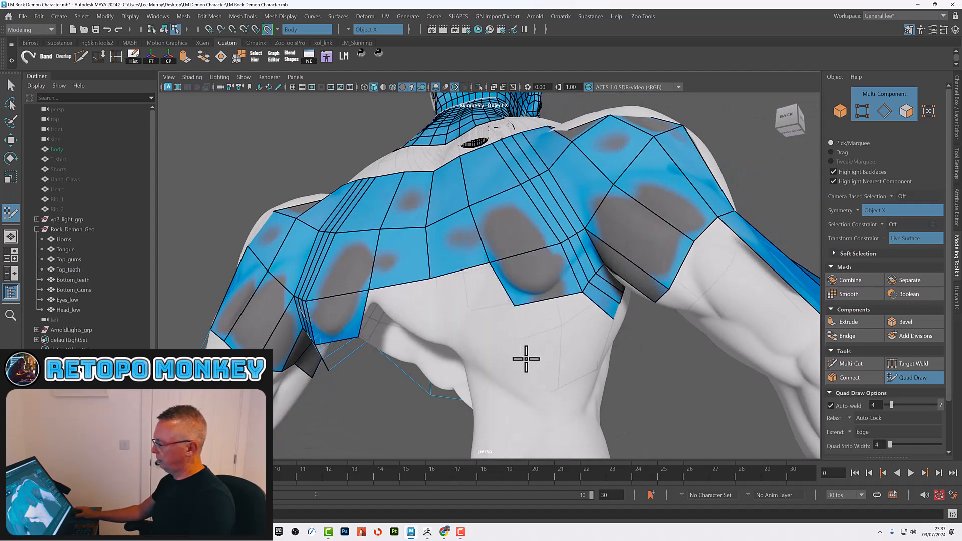
Add a row of quads below the armpit, wrapping from the back around the side of the ribcage to the chest edge.
{"action": "left_click_drag", "start_coordinate": [548, 358], "coordinate": [529, 342], "text": "alt"}
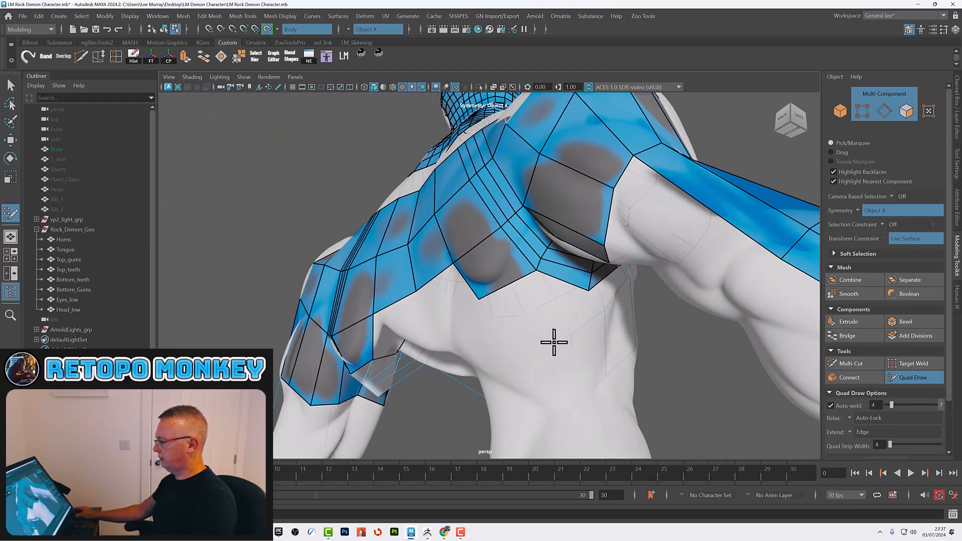
{"action": "left_click", "coordinate": [519, 318], "text": "shift"}
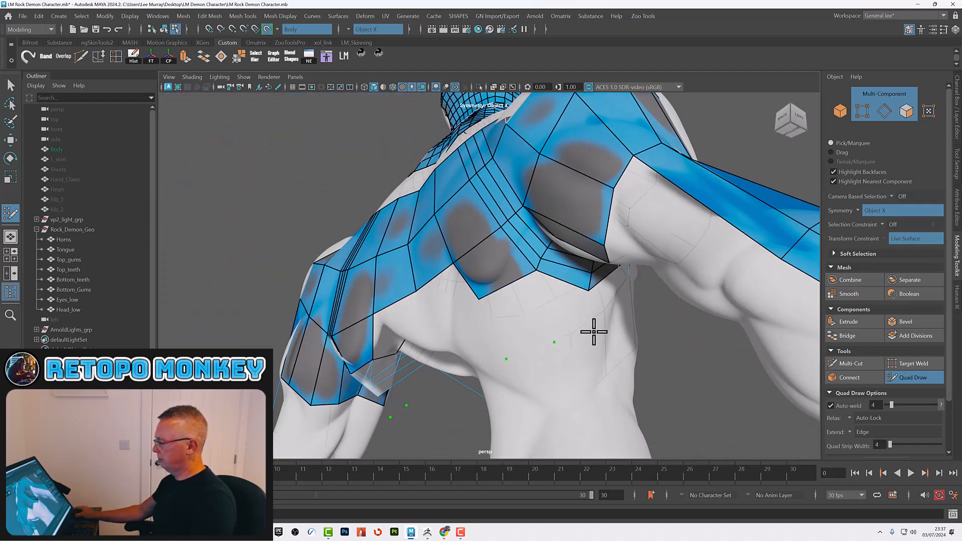
{"action": "left_click", "coordinate": [577, 314], "text": "shift"}
{"action": "mouse_move", "coordinate": [562, 292]}
{"action": "left_mouse_down", "text": "alt"}
{"action": "mouse_move", "coordinate": [592, 307]}
{"action": "mouse_move", "coordinate": [554, 313]}
{"action": "mouse_move", "coordinate": [573, 300]}
{"action": "mouse_move", "coordinate": [488, 301]}
{"action": "left_mouse_up", "text": "alt"}
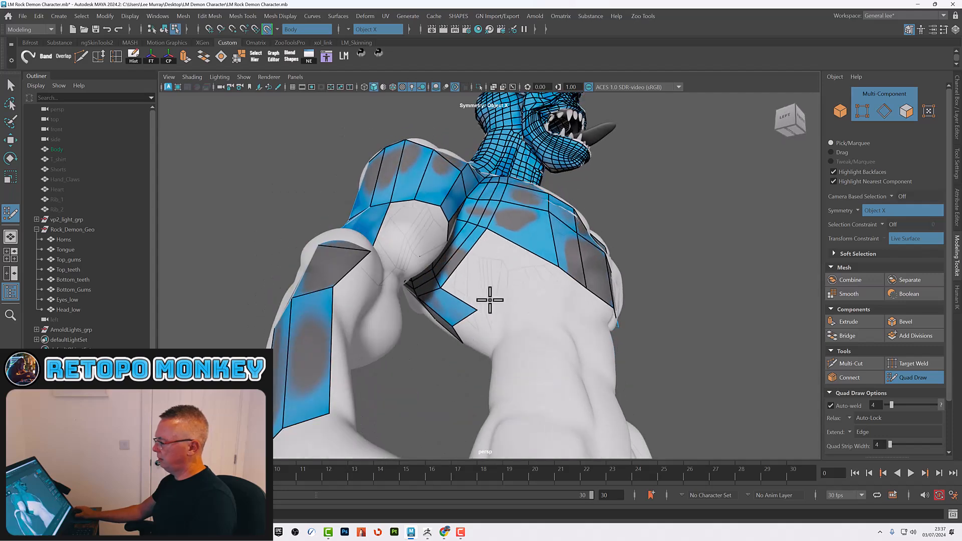
{"action": "left_click", "coordinate": [469, 311], "text": "shift"}
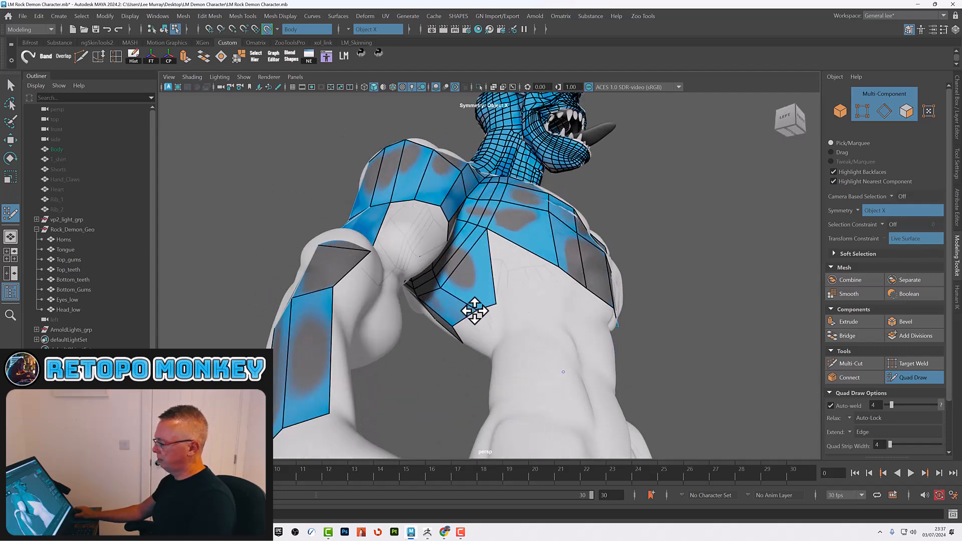
Fill two rows of quads across the middle of the back between the ribcage panels.
{"action": "mouse_move", "coordinate": [500, 326]}
{"action": "left_mouse_down", "text": "alt"}
{"action": "mouse_move", "coordinate": [530, 314]}
{"action": "mouse_move", "coordinate": [526, 305]}
{"action": "mouse_move", "coordinate": [551, 262]}
{"action": "mouse_move", "coordinate": [562, 294]}
{"action": "mouse_move", "coordinate": [569, 279]}
{"action": "mouse_move", "coordinate": [603, 283]}
{"action": "mouse_move", "coordinate": [585, 281]}
{"action": "mouse_move", "coordinate": [541, 215]}
{"action": "left_mouse_up", "text": "alt"}
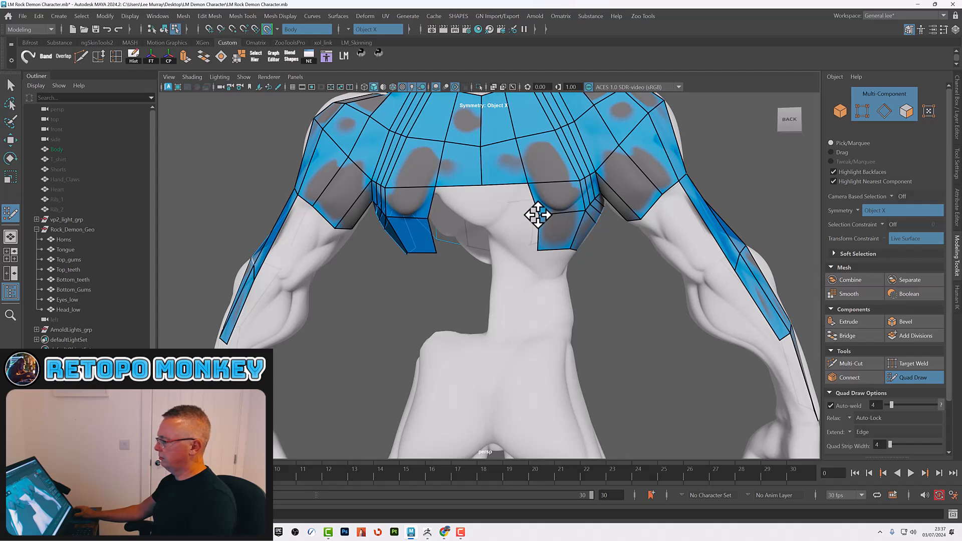
{"action": "left_click", "coordinate": [489, 222]}
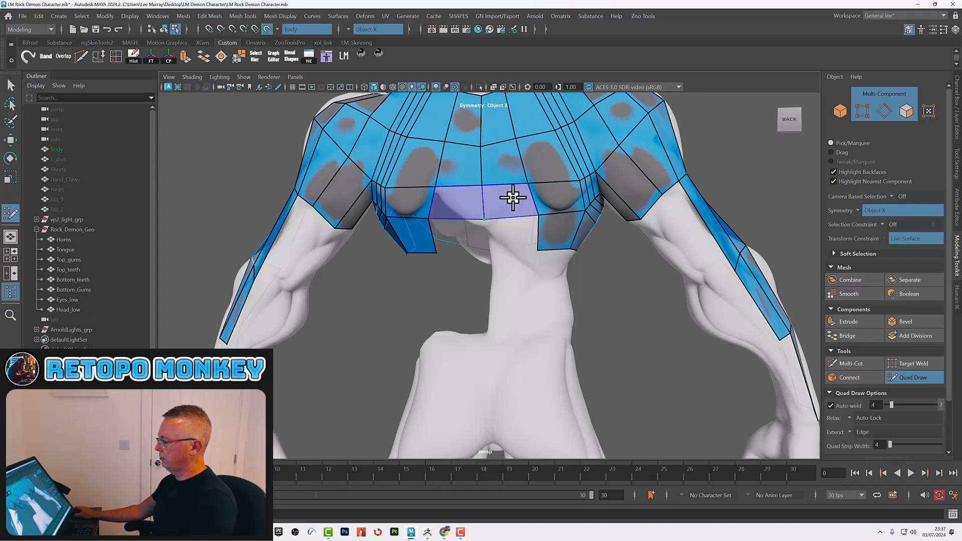
{"action": "left_click", "coordinate": [512, 197], "text": "shift"}
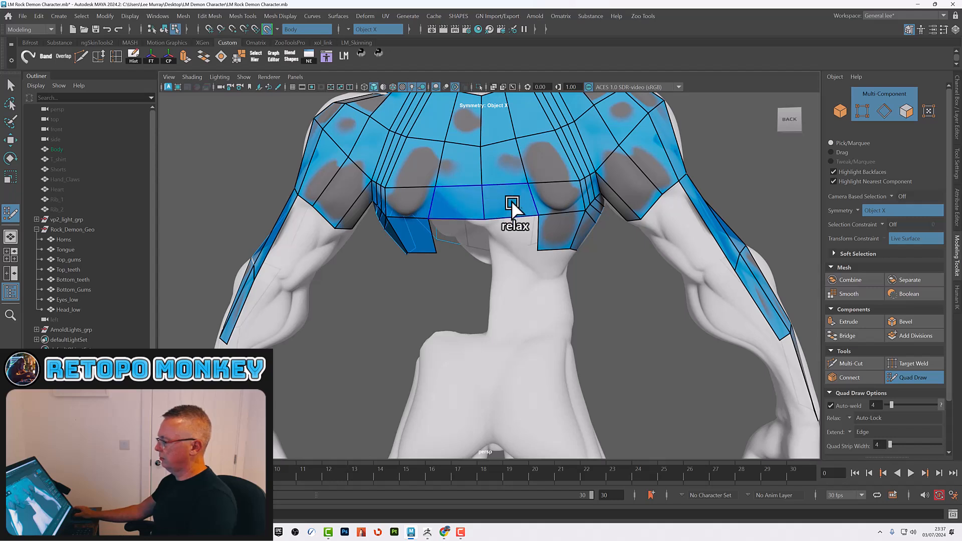
{"action": "left_click", "coordinate": [498, 250]}
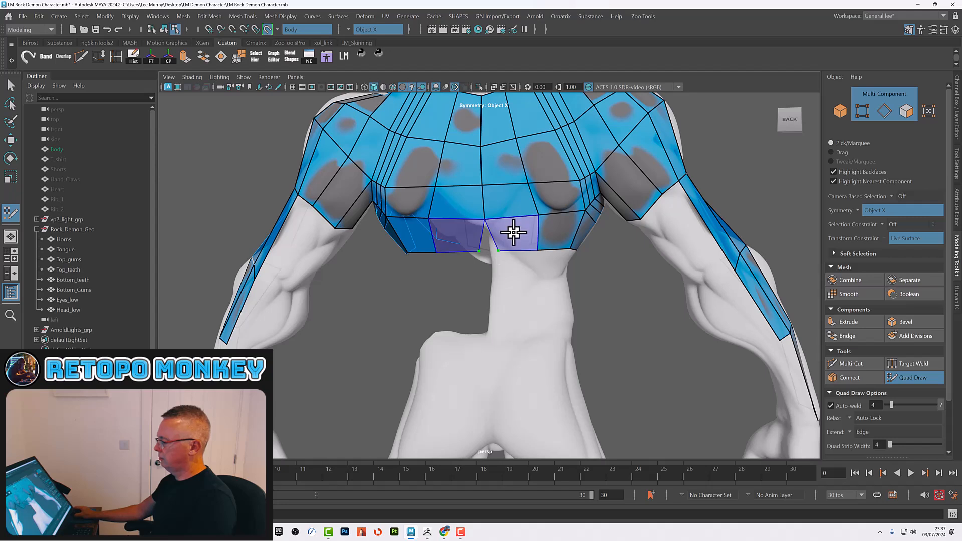
{"action": "left_click", "coordinate": [513, 232], "text": "shift"}
Extend a mirrored column of two quads down each side of the spine to the waist.
{"action": "left_click", "coordinate": [495, 301]}
{"action": "left_click", "coordinate": [536, 301]}
{"action": "left_click", "coordinate": [489, 340], "text": "shift"}
{"action": "left_click", "coordinate": [489, 339]}
{"action": "left_click", "coordinate": [536, 340]}
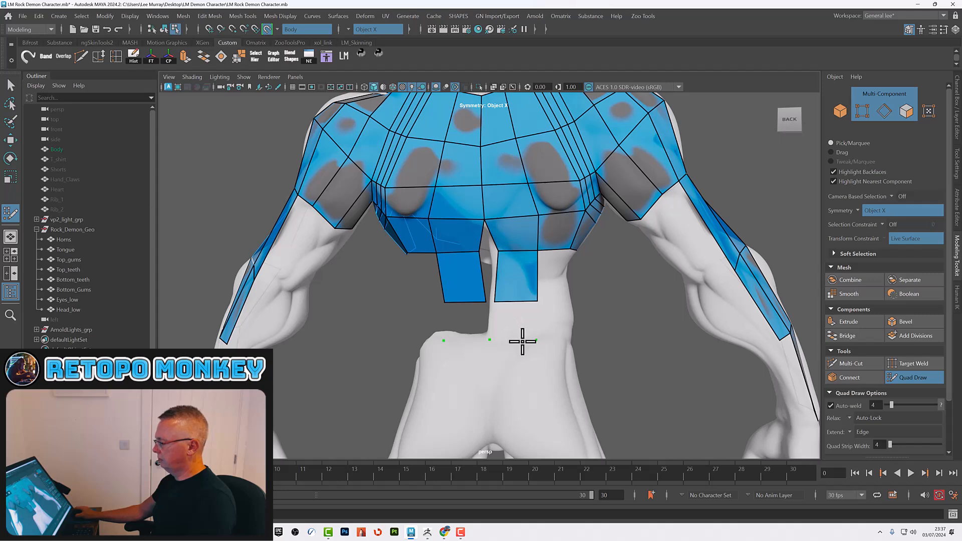
{"action": "left_click_drag", "start_coordinate": [522, 342], "coordinate": [517, 355], "text": "alt"}
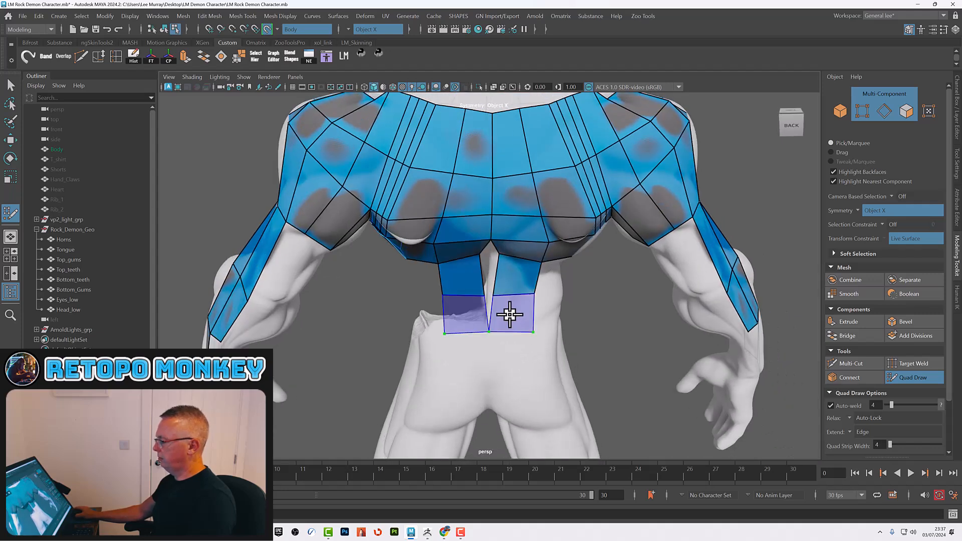
{"action": "left_click", "coordinate": [509, 314], "text": "shift"}
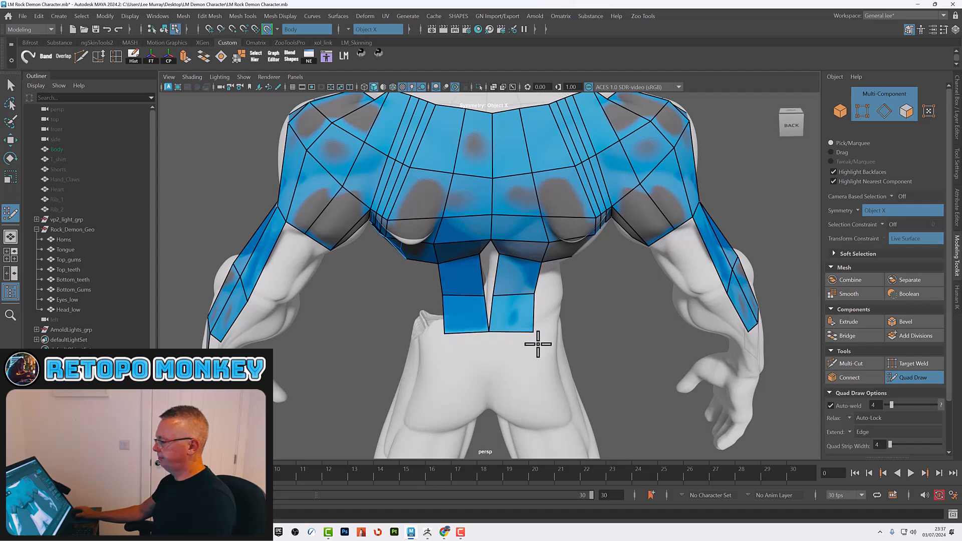
Fill a second column of quads outward from the spine column across the lower back.
{"action": "mouse_move", "coordinate": [523, 335]}
{"action": "left_mouse_down", "text": "alt"}
{"action": "mouse_move", "coordinate": [515, 324]}
{"action": "mouse_move", "coordinate": [550, 281]}
{"action": "left_mouse_up", "text": "alt"}
{"action": "left_click", "coordinate": [549, 283]}
{"action": "left_click", "coordinate": [540, 301], "text": "shift"}
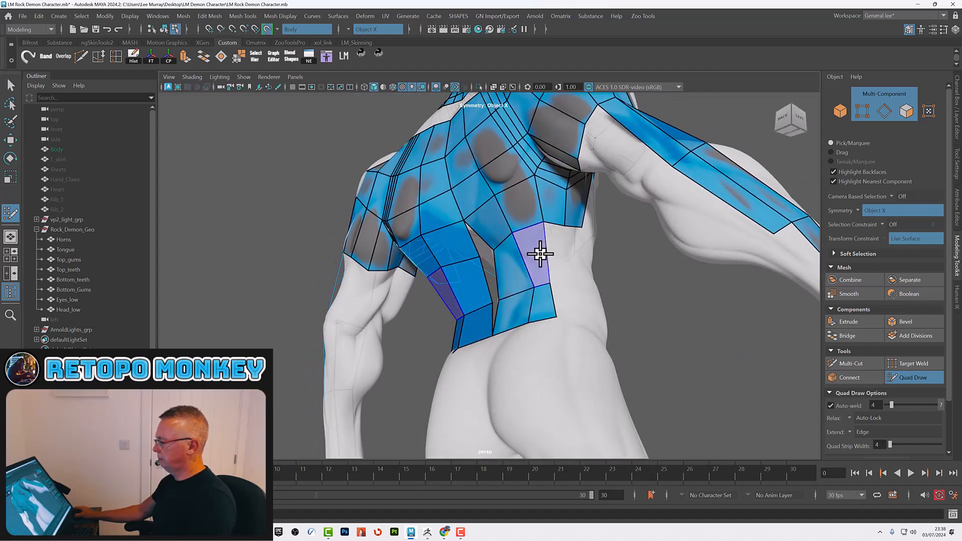
Continue the lower-back quads around the side of the waist and insert an edge loop through the row above it.
{"action": "left_click_drag", "start_coordinate": [570, 282], "coordinate": [568, 288], "text": "alt"}
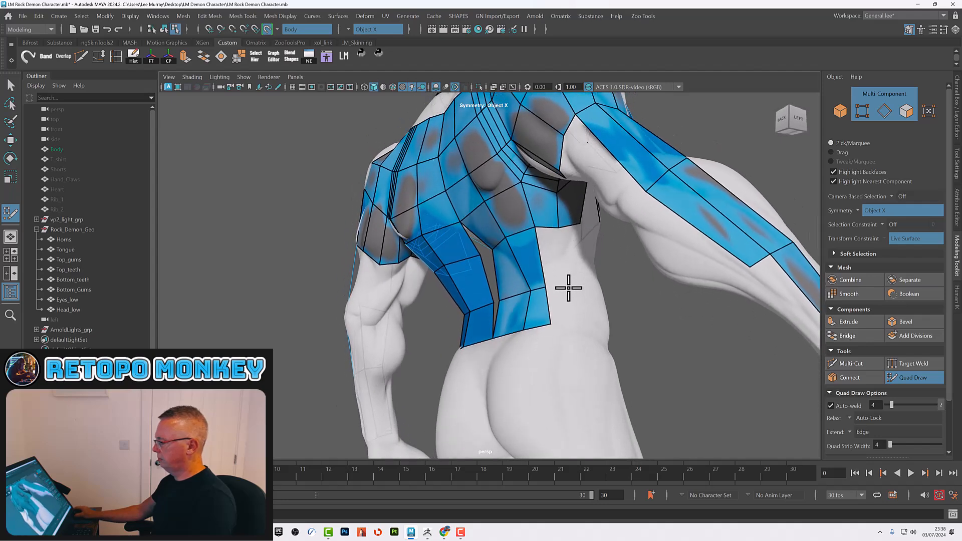
{"action": "left_click", "coordinate": [569, 321]}
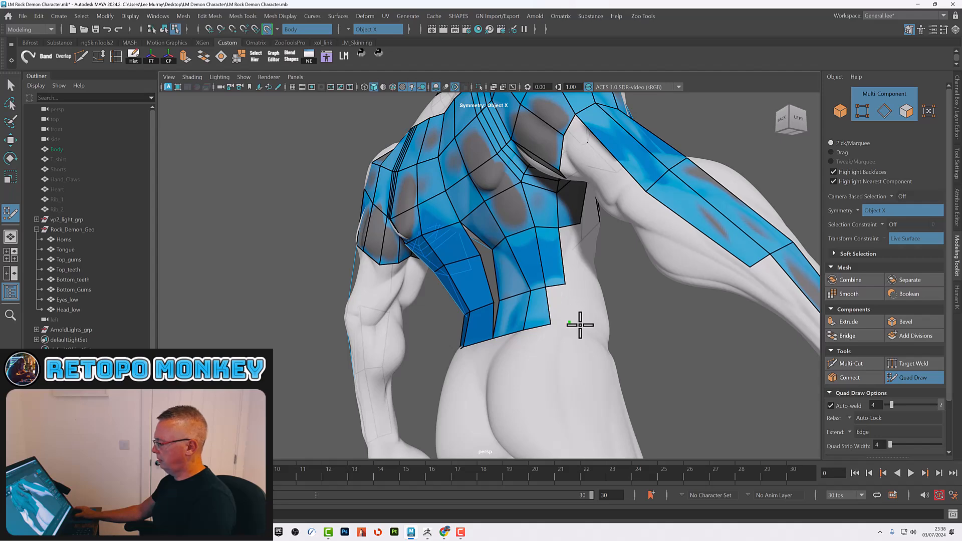
{"action": "mouse_move", "coordinate": [585, 329]}
{"action": "left_mouse_down", "text": "alt"}
{"action": "mouse_move", "coordinate": [573, 320]}
{"action": "mouse_move", "coordinate": [525, 332]}
{"action": "mouse_move", "coordinate": [556, 332]}
{"action": "mouse_move", "coordinate": [498, 322]}
{"action": "left_mouse_up", "text": "alt"}
{"action": "left_click", "coordinate": [562, 323], "text": "shift"}
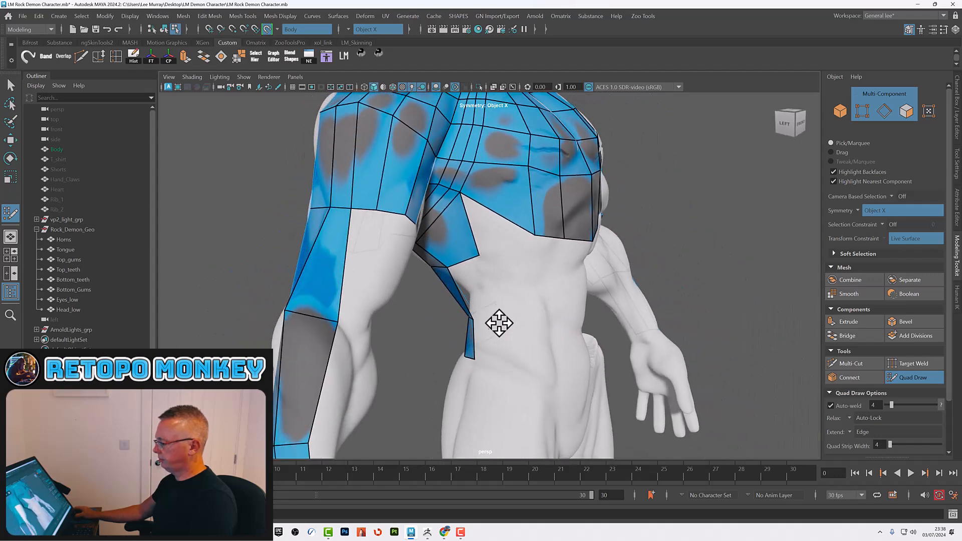
{"action": "left_click", "coordinate": [485, 301], "text": "shift"}
{"action": "left_click", "coordinate": [488, 340], "text": "shift"}
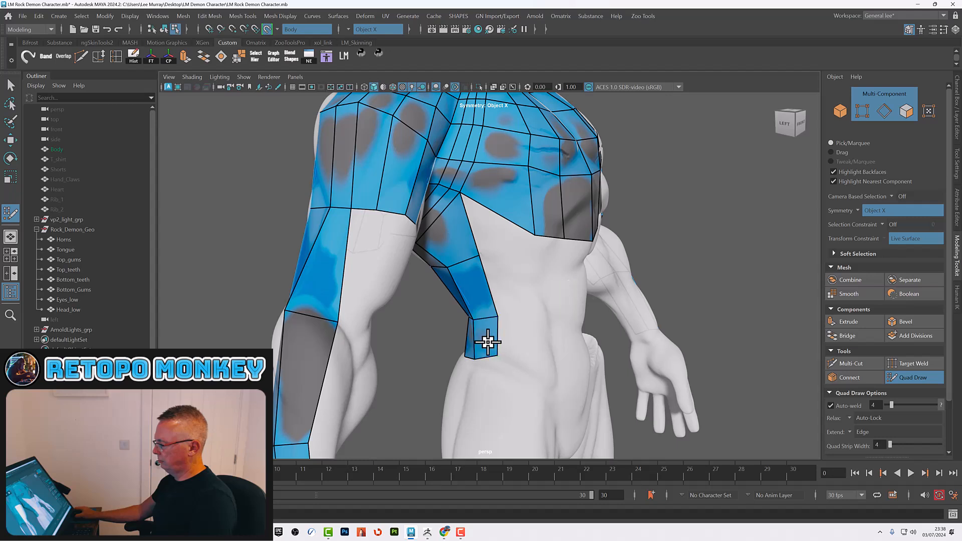
{"action": "left_click", "coordinate": [470, 295], "text": "ctrl"}
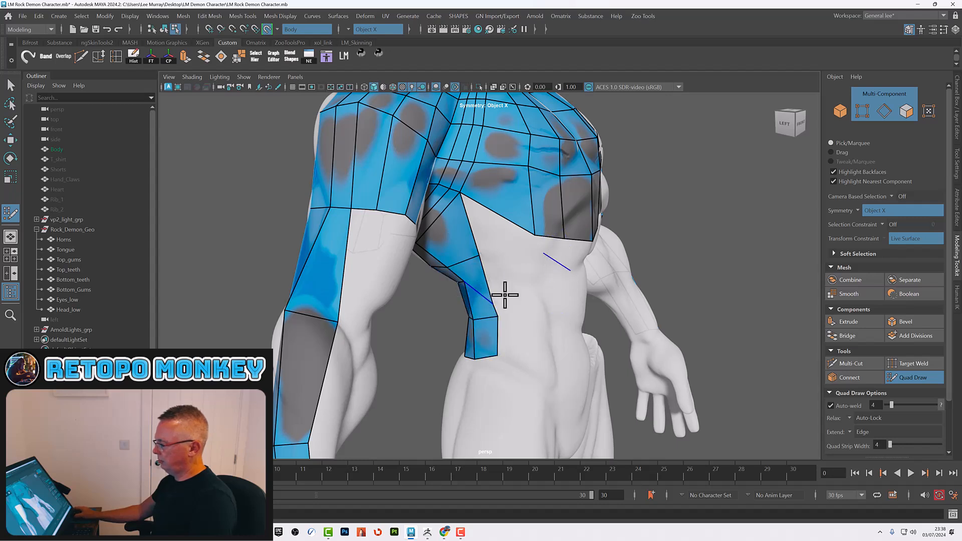
{"action": "left_click_drag", "start_coordinate": [513, 301], "coordinate": [520, 289], "text": "alt"}
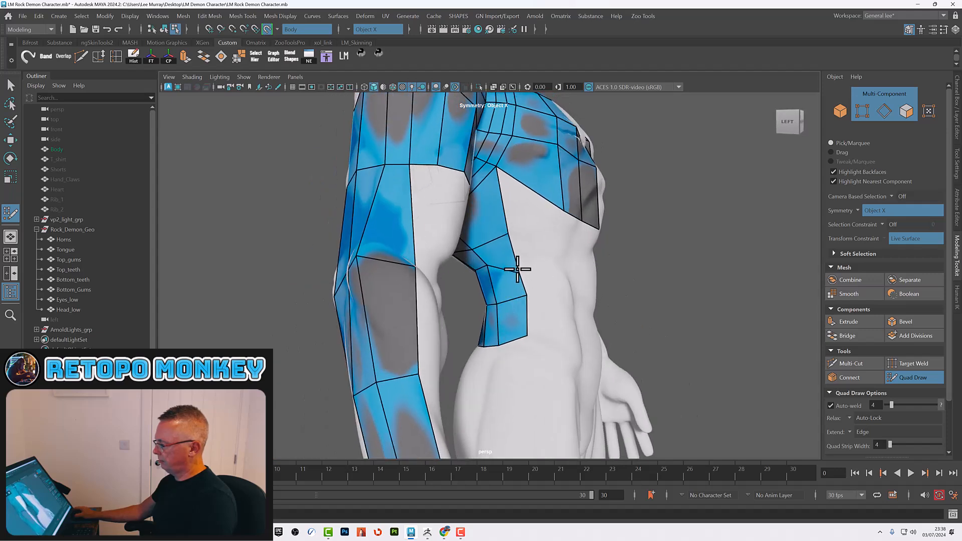
Fill quads forward around the side of the waist and up beneath the ribcage, nudging their front edge into place.
{"action": "left_click_drag", "start_coordinate": [493, 280], "coordinate": [550, 276], "text": "alt"}
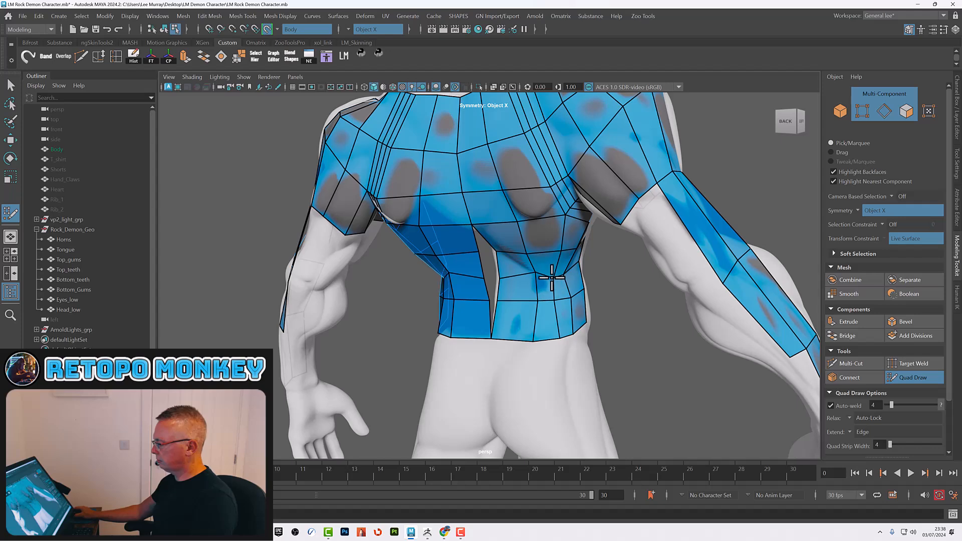
{"action": "mouse_move", "coordinate": [533, 277]}
{"action": "left_mouse_down", "text": "alt"}
{"action": "mouse_move", "coordinate": [526, 273]}
{"action": "mouse_move", "coordinate": [563, 261]}
{"action": "mouse_move", "coordinate": [528, 268]}
{"action": "mouse_move", "coordinate": [554, 233]}
{"action": "left_mouse_up", "text": "alt"}
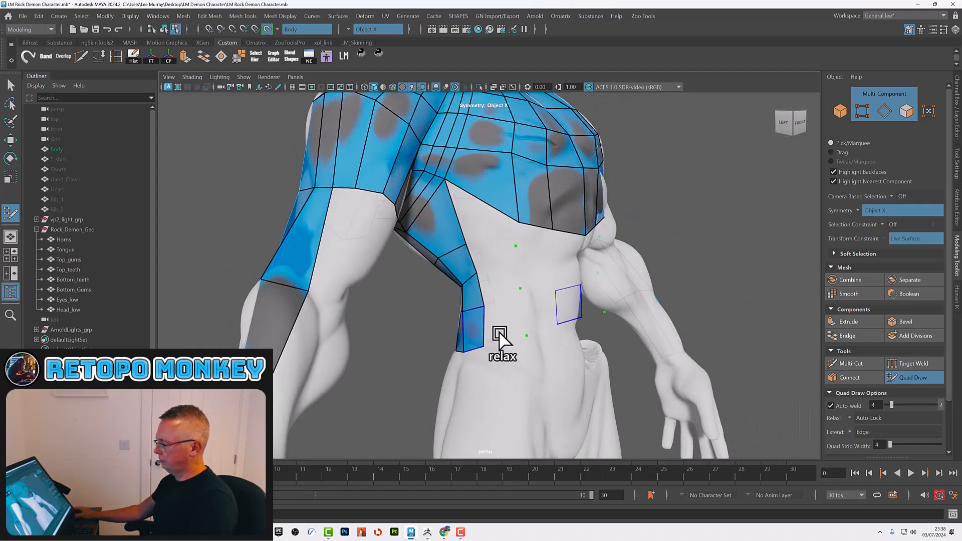
{"action": "left_click", "coordinate": [498, 327], "text": "shift"}
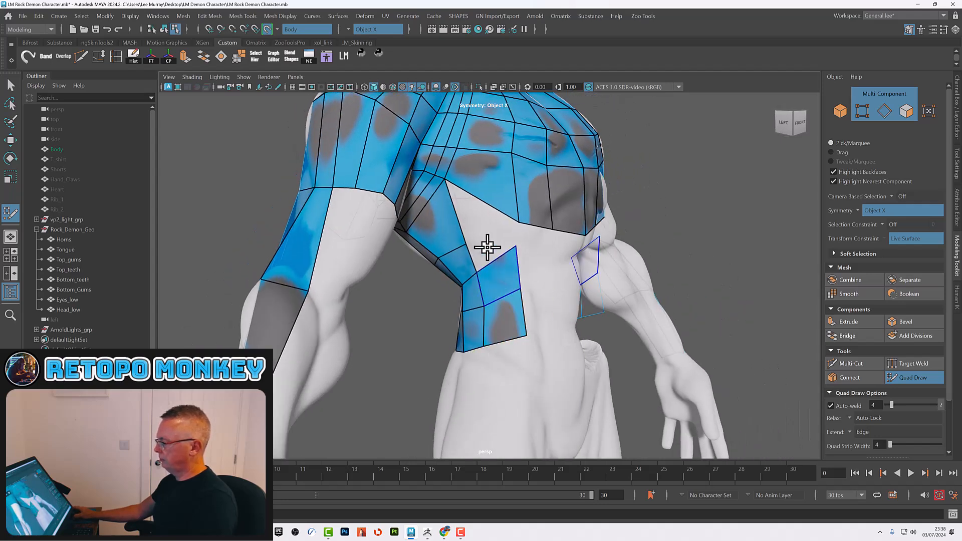
{"action": "left_click", "coordinate": [511, 245], "text": "shift"}
{"action": "left_click_drag", "start_coordinate": [516, 248], "coordinate": [520, 304]}
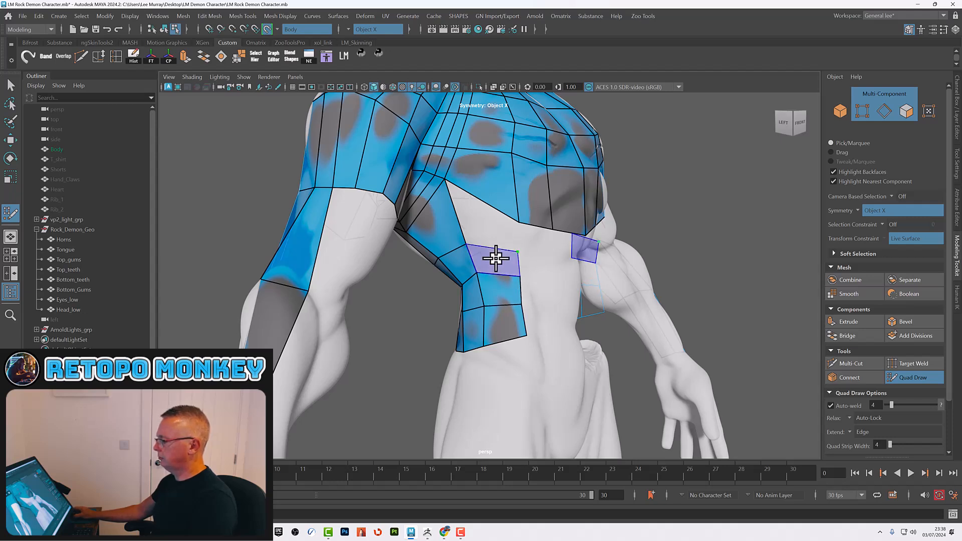
{"action": "left_click", "coordinate": [482, 227], "text": "shift"}
Fill a mirrored column of four quads down the front of the abdomen, from the chest panel to the waist.
{"action": "mouse_move", "coordinate": [497, 296]}
{"action": "left_mouse_down", "text": "alt"}
{"action": "mouse_move", "coordinate": [488, 299]}
{"action": "mouse_move", "coordinate": [502, 290]}
{"action": "left_mouse_up", "text": "alt"}
{"action": "left_click", "coordinate": [472, 254]}
{"action": "left_click", "coordinate": [473, 281]}
{"action": "left_click", "coordinate": [471, 305]}
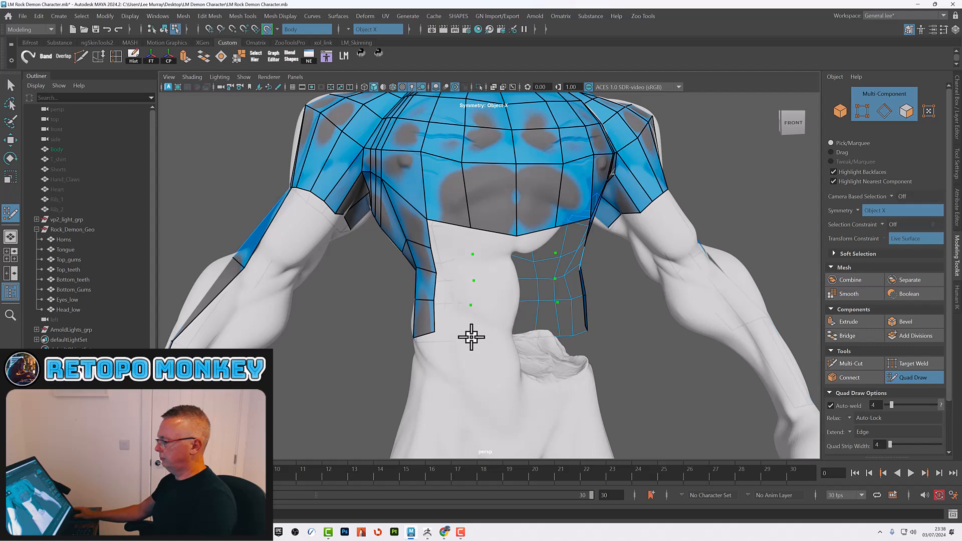
{"action": "left_click", "coordinate": [455, 320], "text": "shift"}
{"action": "left_click", "coordinate": [455, 288], "text": "shift"}
{"action": "left_click", "coordinate": [451, 258], "text": "shift"}
{"action": "left_click", "coordinate": [446, 240], "text": "shift"}
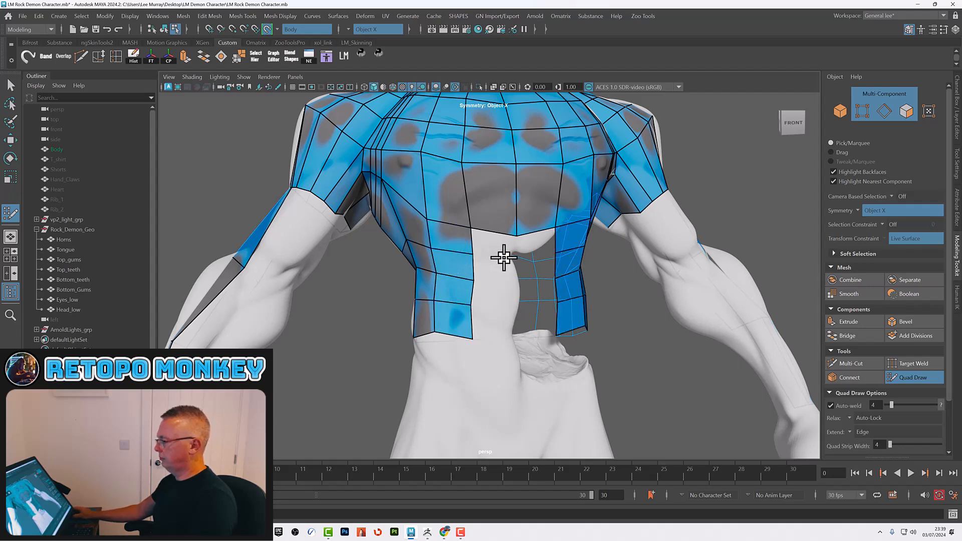
Fill a second mirrored column of abdomen quads inward, leaving a narrow gap along the centre line.
{"action": "left_click", "coordinate": [505, 283], "text": "shift"}
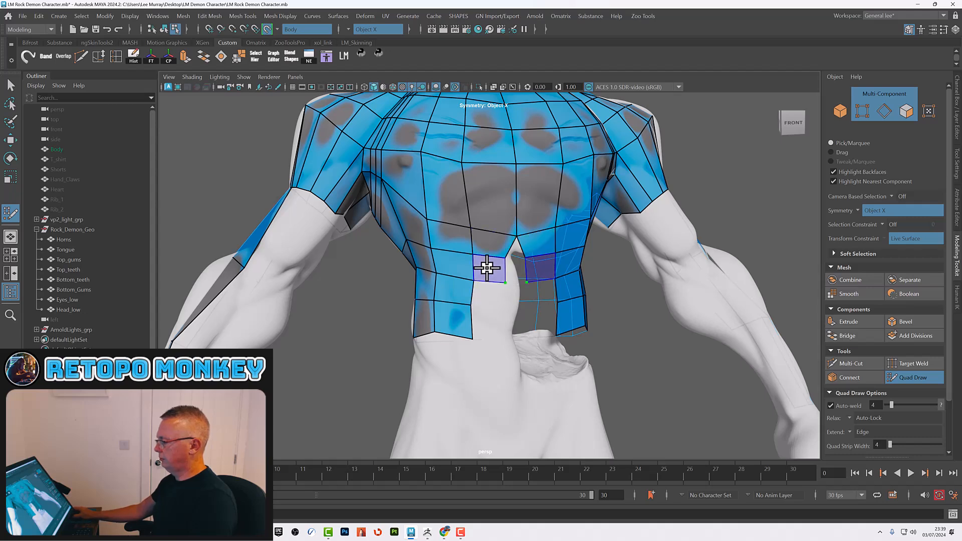
{"action": "left_click", "coordinate": [497, 300], "text": "shift"}
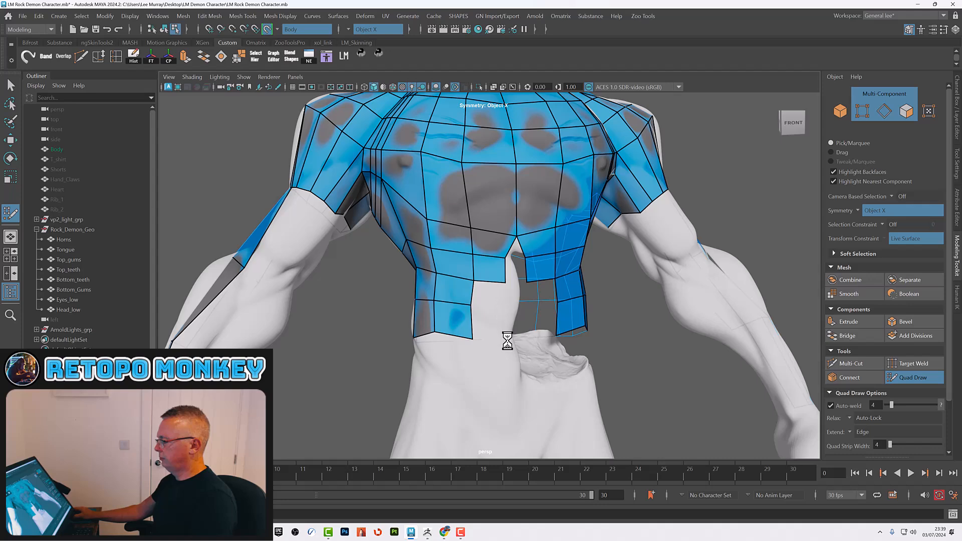
{"action": "left_click", "coordinate": [487, 290], "text": "shift"}
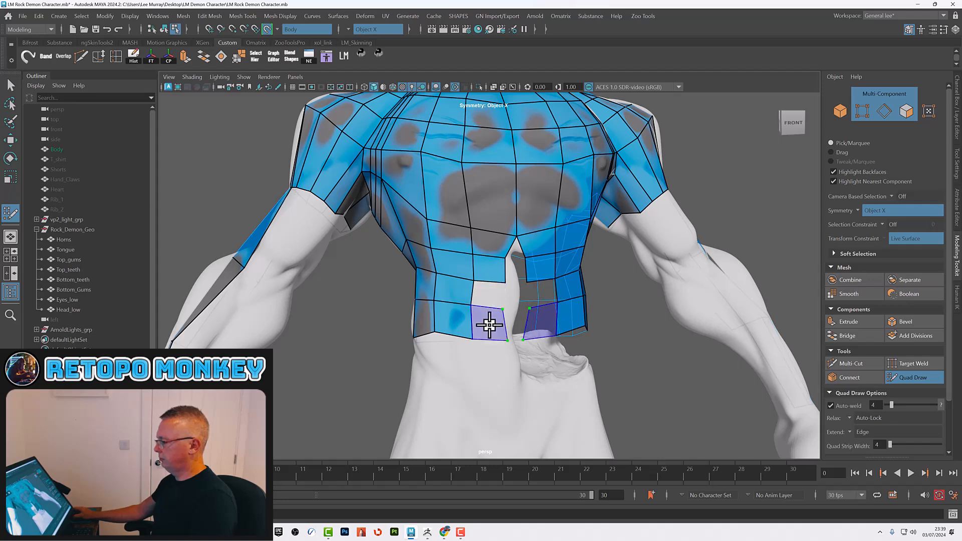
{"action": "left_click", "coordinate": [489, 323], "text": "shift"}
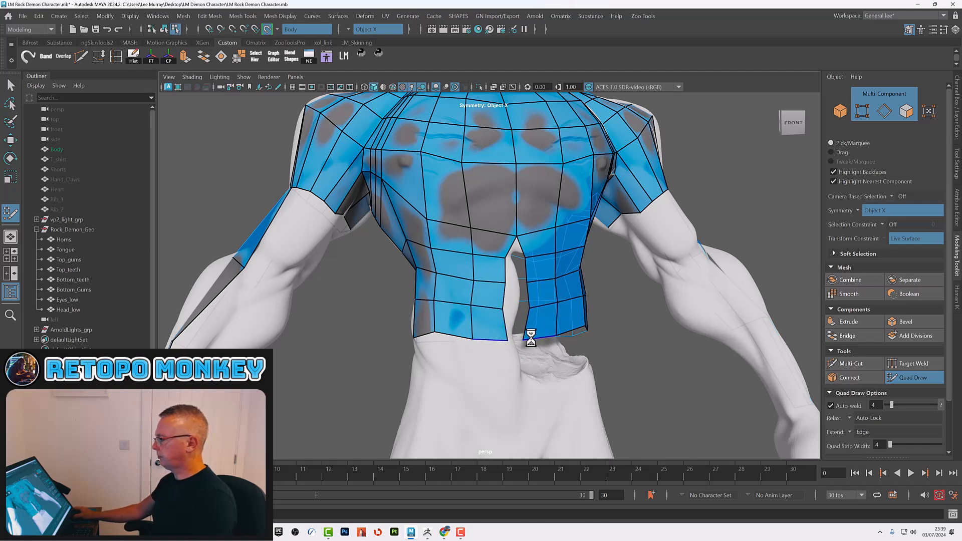
Add another row of quads around the bottom of the waist, from the front centre line around the side.
{"action": "scroll", "coordinate": [519, 337], "scroll_direction": "down", "scroll_amount": 3}
{"action": "mouse_move", "coordinate": [528, 339]}
{"action": "left_mouse_down", "text": "alt"}
{"action": "mouse_move", "coordinate": [515, 339]}
{"action": "mouse_move", "coordinate": [530, 340]}
{"action": "left_mouse_up", "text": "alt"}
{"action": "scroll", "coordinate": [522, 328], "scroll_direction": "up", "scroll_amount": 2}
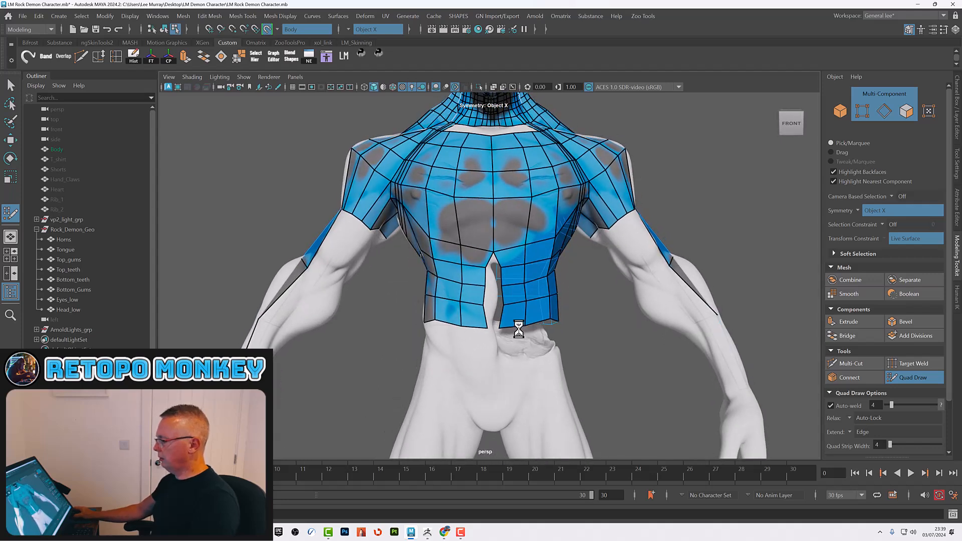
{"action": "scroll", "coordinate": [521, 328], "scroll_direction": "up", "scroll_amount": 2}
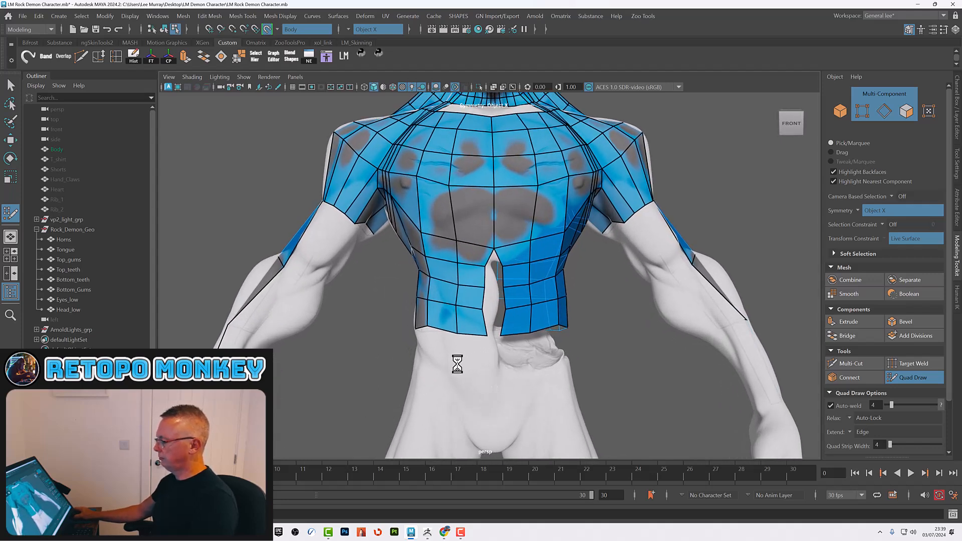
{"action": "left_click", "coordinate": [493, 370]}
{"action": "left_click", "coordinate": [475, 356], "text": "shift"}
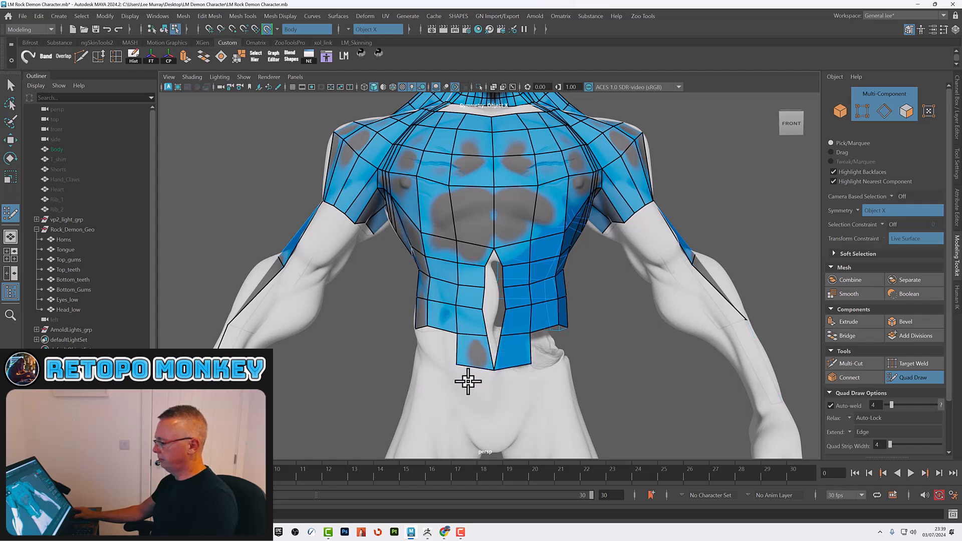
{"action": "left_click_drag", "start_coordinate": [489, 380], "coordinate": [492, 379], "text": "alt"}
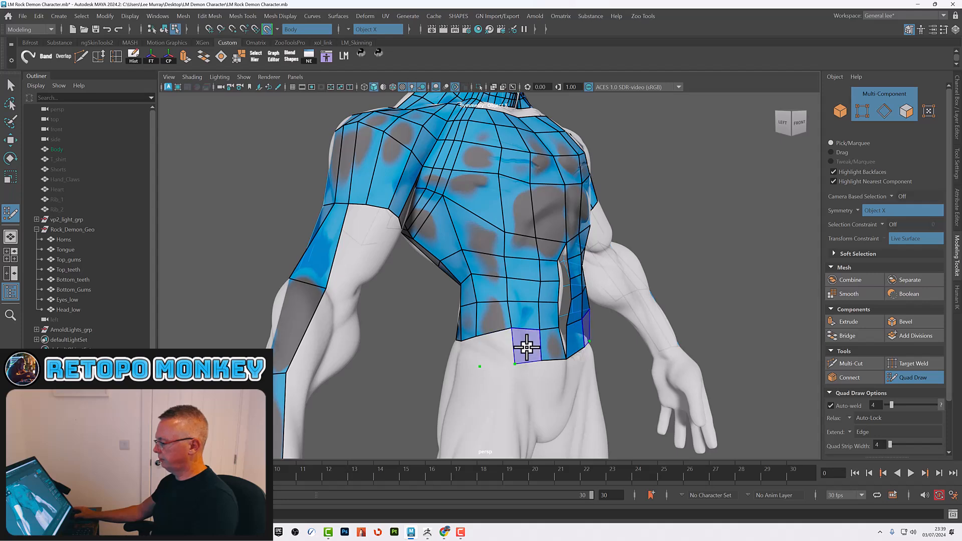
{"action": "right_click_drag", "start_coordinate": [549, 335], "coordinate": [476, 313], "text": "alt"}
{"action": "left_click_drag", "start_coordinate": [601, 346], "coordinate": [553, 330], "text": "alt"}
{"action": "left_click_drag", "start_coordinate": [583, 333], "coordinate": [571, 335], "text": "alt"}
{"action": "right_click_drag", "start_coordinate": [532, 246], "coordinate": [594, 283], "text": "alt"}
{"action": "left_click_drag", "start_coordinate": [458, 258], "coordinate": [432, 245], "text": "alt"}
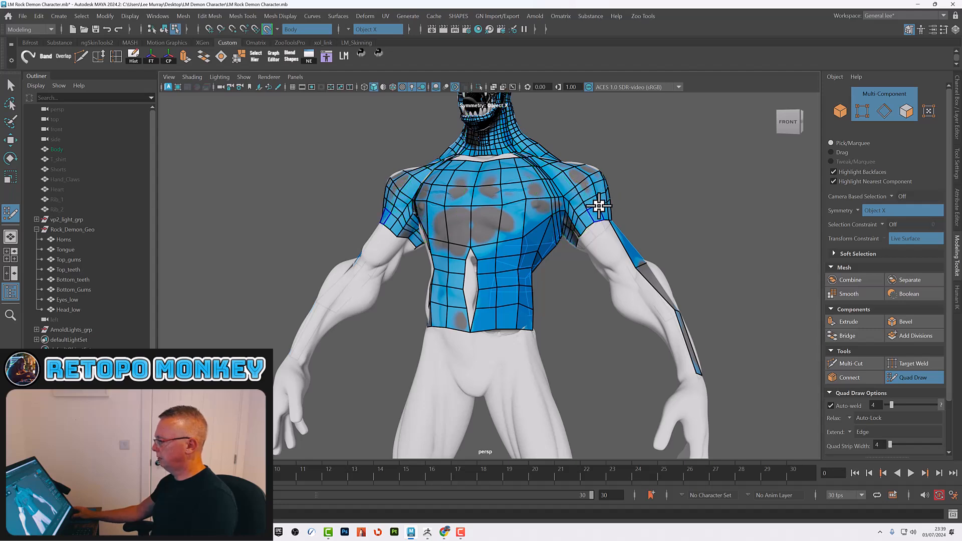
Relax the quads over the shoulder and upper back to spread the tight edge loops evenly.
{"action": "left_click_drag", "start_coordinate": [579, 269], "coordinate": [567, 336], "text": "alt"}
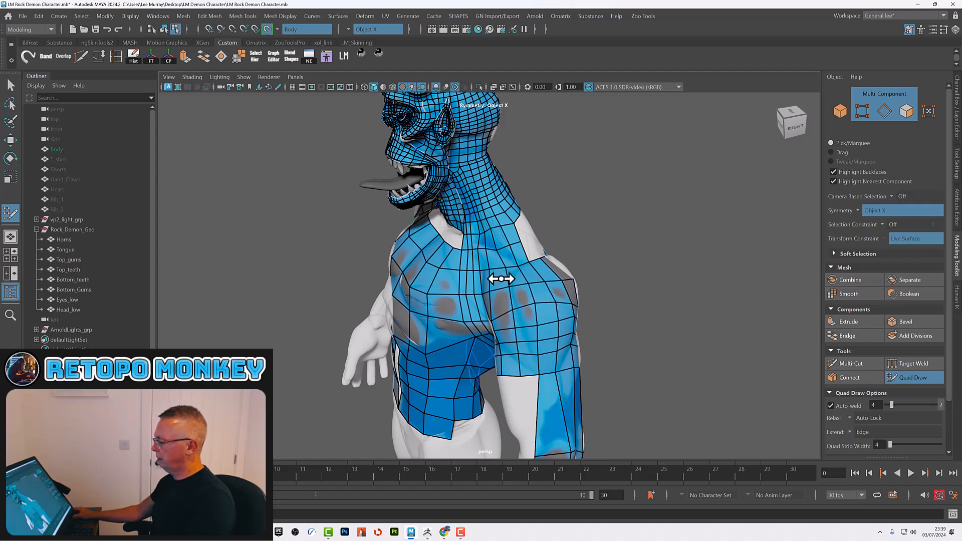
{"action": "mouse_move", "coordinate": [515, 303]}
{"action": "left_mouse_down", "text": "shift"}
{"action": "mouse_move", "coordinate": [489, 262]}
{"action": "mouse_move", "coordinate": [456, 292]}
{"action": "mouse_move", "coordinate": [435, 295]}
{"action": "mouse_move", "coordinate": [494, 264]}
{"action": "mouse_move", "coordinate": [524, 272]}
{"action": "left_mouse_up", "text": "shift"}
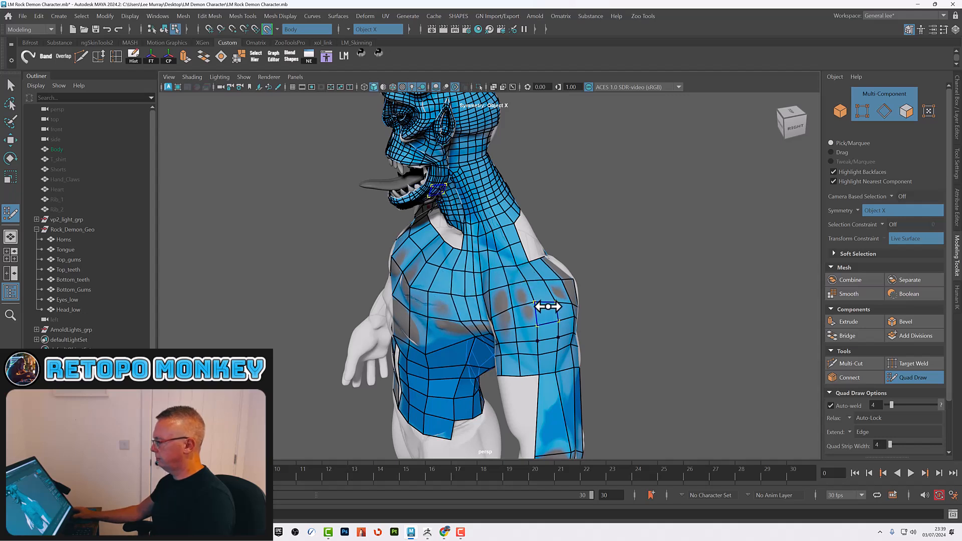
{"action": "mouse_move", "coordinate": [538, 298]}
{"action": "left_mouse_down", "text": "shift"}
{"action": "mouse_move", "coordinate": [571, 315]}
{"action": "mouse_move", "coordinate": [552, 337]}
{"action": "mouse_move", "coordinate": [580, 339]}
{"action": "mouse_move", "coordinate": [576, 322]}
{"action": "mouse_move", "coordinate": [440, 316]}
{"action": "left_mouse_up", "text": "shift"}
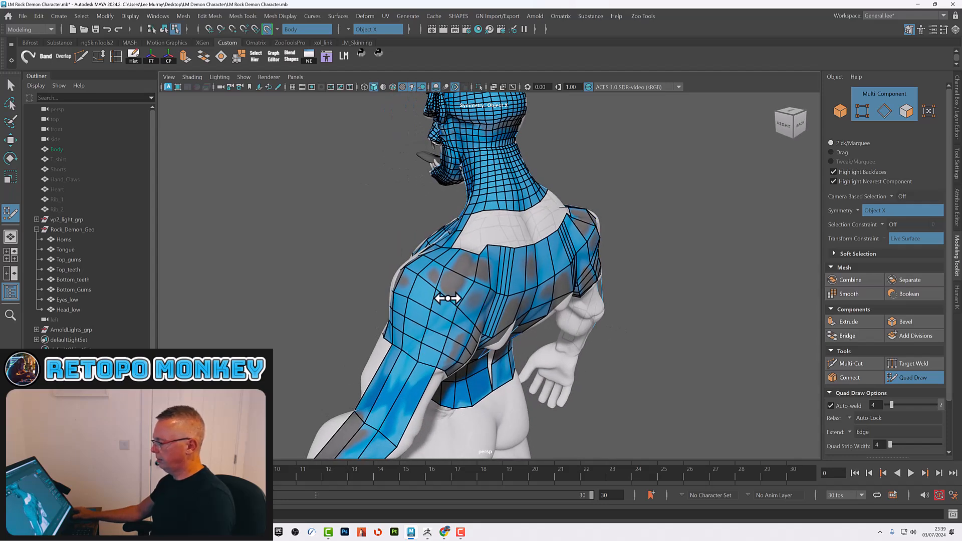
{"action": "mouse_move", "coordinate": [486, 297]}
{"action": "left_mouse_down", "text": "alt"}
{"action": "mouse_move", "coordinate": [503, 300]}
{"action": "mouse_move", "coordinate": [492, 308]}
{"action": "left_mouse_up", "text": "alt"}
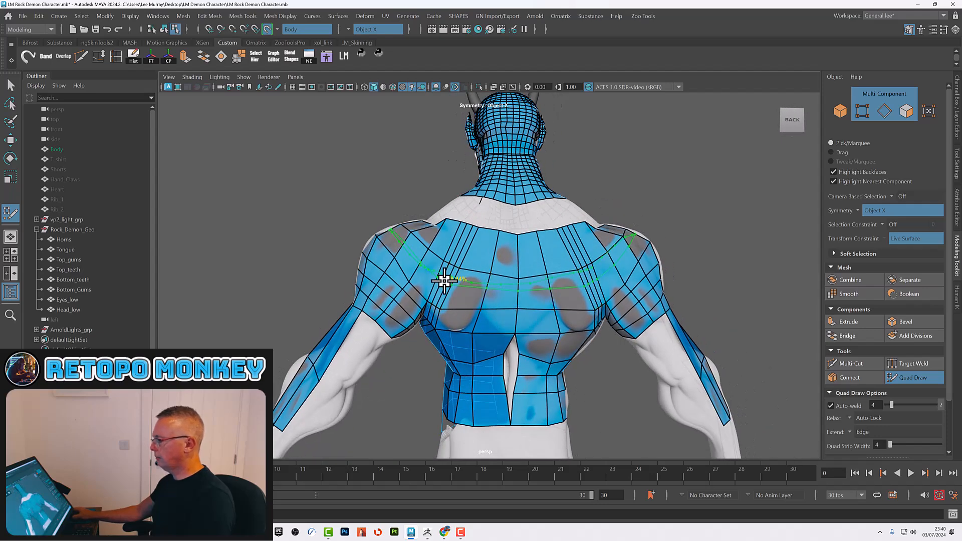
{"action": "left_click_drag", "start_coordinate": [484, 275], "coordinate": [448, 314], "text": "alt"}
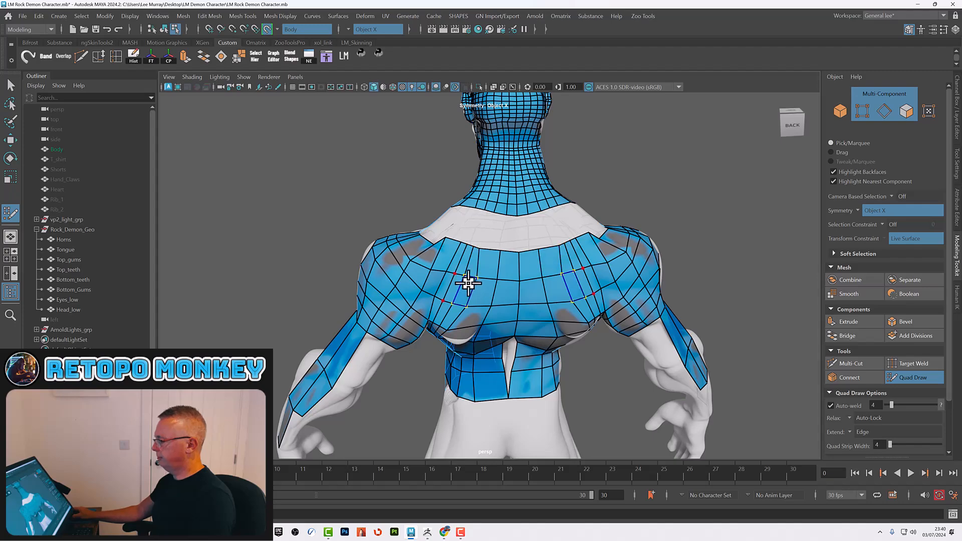
Relax the chest and shoulder quads from the front and insert an edge loop across the lower chest.
{"action": "mouse_move", "coordinate": [468, 263]}
{"action": "left_mouse_down", "text": "alt"}
{"action": "mouse_move", "coordinate": [538, 279]}
{"action": "mouse_move", "coordinate": [500, 293]}
{"action": "left_mouse_up", "text": "alt"}
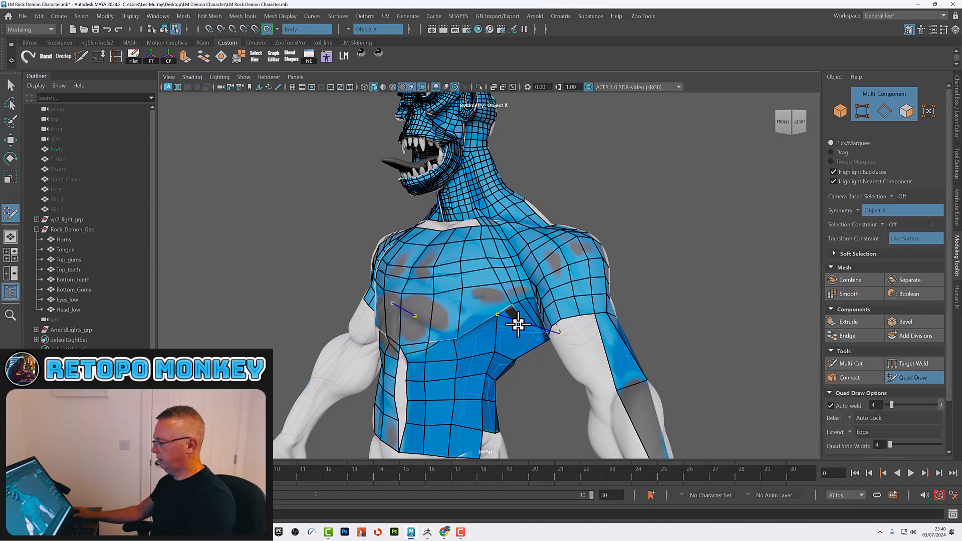
{"action": "left_click_drag", "start_coordinate": [576, 327], "coordinate": [466, 335], "text": "alt"}
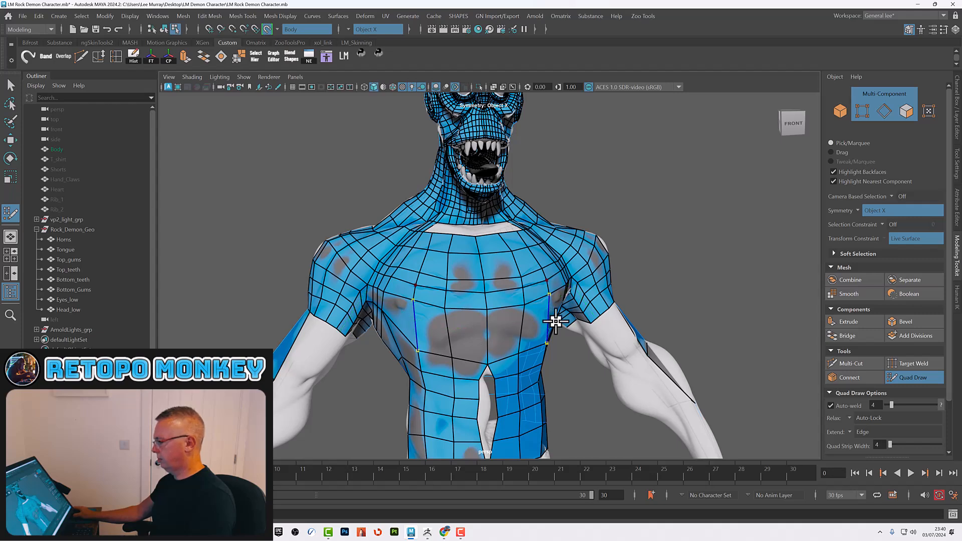
{"action": "left_click_drag", "start_coordinate": [564, 328], "coordinate": [562, 328], "text": "alt"}
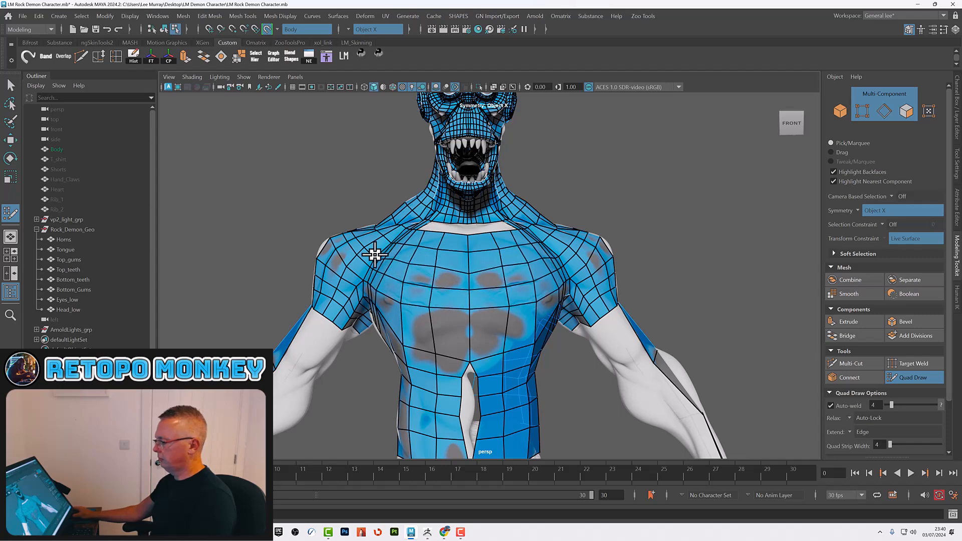
{"action": "mouse_move", "coordinate": [375, 262]}
{"action": "left_mouse_down", "text": "shift"}
{"action": "mouse_move", "coordinate": [483, 272]}
{"action": "mouse_move", "coordinate": [440, 266]}
{"action": "mouse_move", "coordinate": [404, 299]}
{"action": "mouse_move", "coordinate": [467, 303]}
{"action": "left_mouse_up", "text": "shift"}
{"action": "mouse_move", "coordinate": [445, 347]}
{"action": "left_mouse_down", "text": "alt"}
{"action": "mouse_move", "coordinate": [444, 317]}
{"action": "mouse_move", "coordinate": [465, 318]}
{"action": "mouse_move", "coordinate": [469, 341]}
{"action": "left_mouse_up", "text": "alt"}
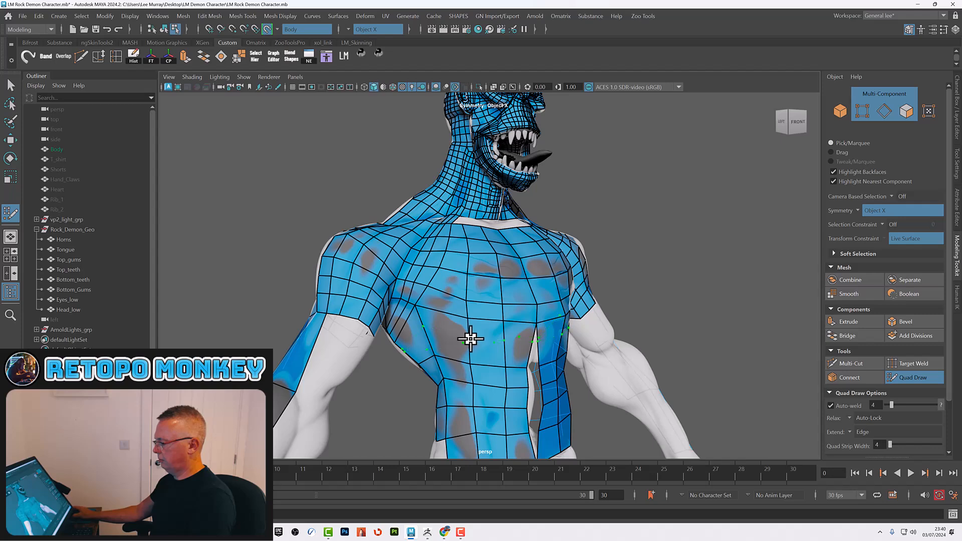
{"action": "mouse_move", "coordinate": [451, 302]}
{"action": "left_mouse_down", "text": "shift"}
{"action": "mouse_move", "coordinate": [467, 306]}
{"action": "mouse_move", "coordinate": [465, 285]}
{"action": "mouse_move", "coordinate": [532, 284]}
{"action": "mouse_move", "coordinate": [490, 252]}
{"action": "left_mouse_up", "text": "shift"}
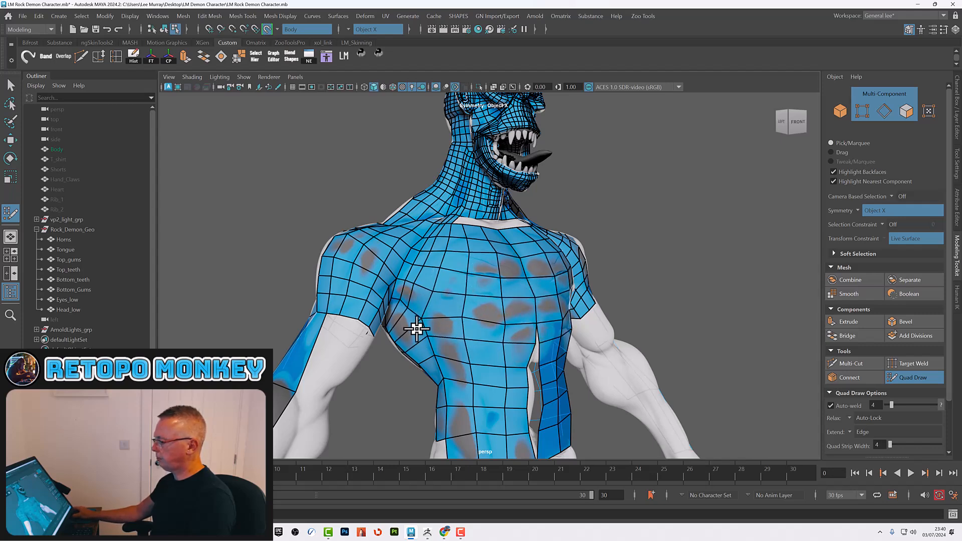
Even out the spacing of the quads across the shoulder blades and middle of the back.
{"action": "left_click_drag", "start_coordinate": [441, 349], "coordinate": [568, 308], "text": "alt"}
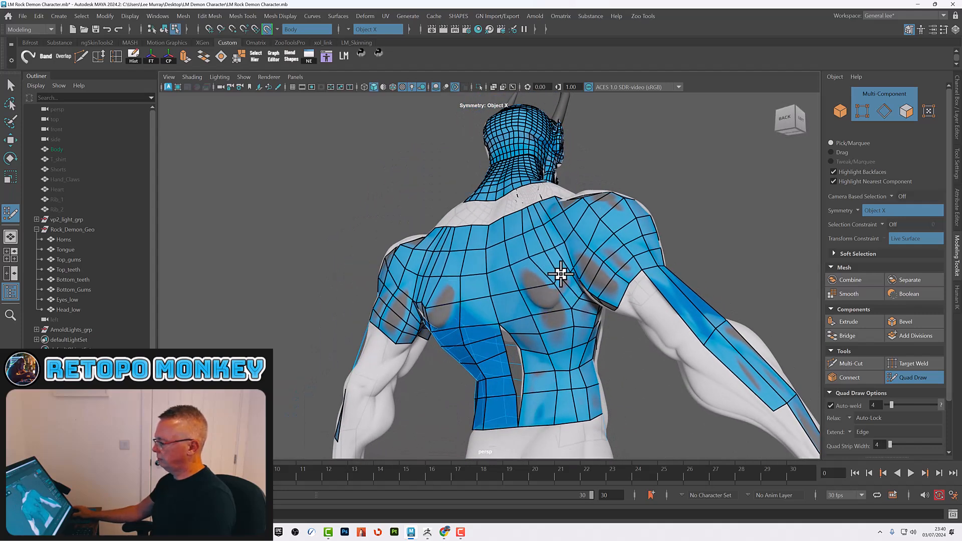
{"action": "mouse_move", "coordinate": [575, 298]}
{"action": "left_mouse_down", "text": "alt"}
{"action": "mouse_move", "coordinate": [569, 292]}
{"action": "mouse_move", "coordinate": [582, 316]}
{"action": "mouse_move", "coordinate": [564, 329]}
{"action": "left_mouse_up", "text": "alt"}
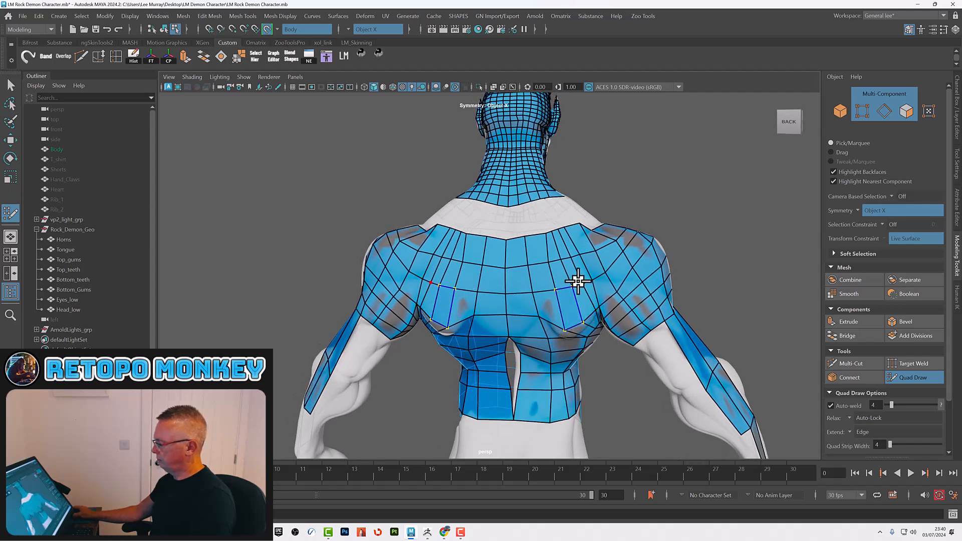
{"action": "left_click_drag", "start_coordinate": [547, 255], "coordinate": [538, 238], "text": "alt"}
{"action": "right_click_drag", "start_coordinate": [538, 239], "coordinate": [595, 298], "text": "alt"}
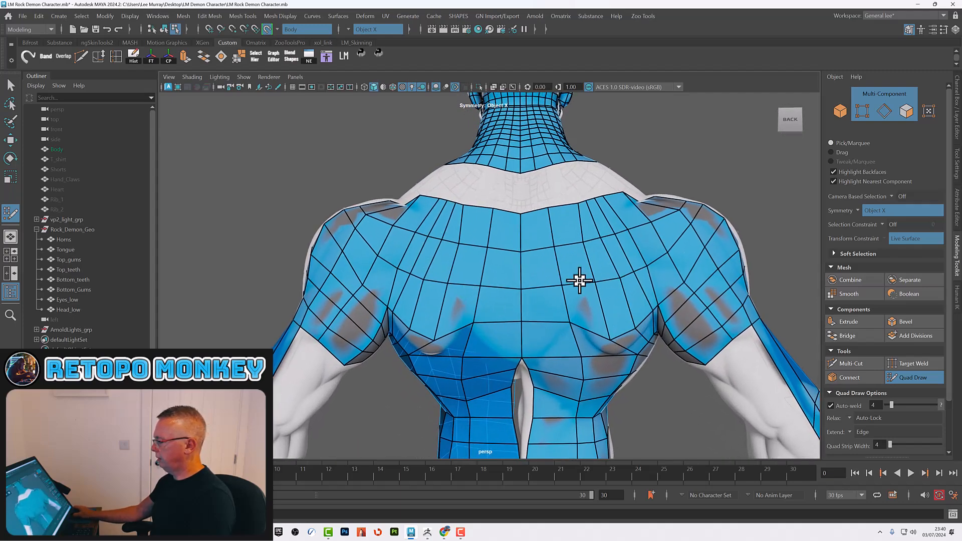
Bridge the back of the neck to the upper back with four quads per side, adding an edge loop to match.
{"action": "middle_click_drag", "start_coordinate": [551, 215], "coordinate": [561, 314], "text": "alt"}
{"action": "left_click_drag", "start_coordinate": [561, 314], "coordinate": [534, 285], "text": "alt"}
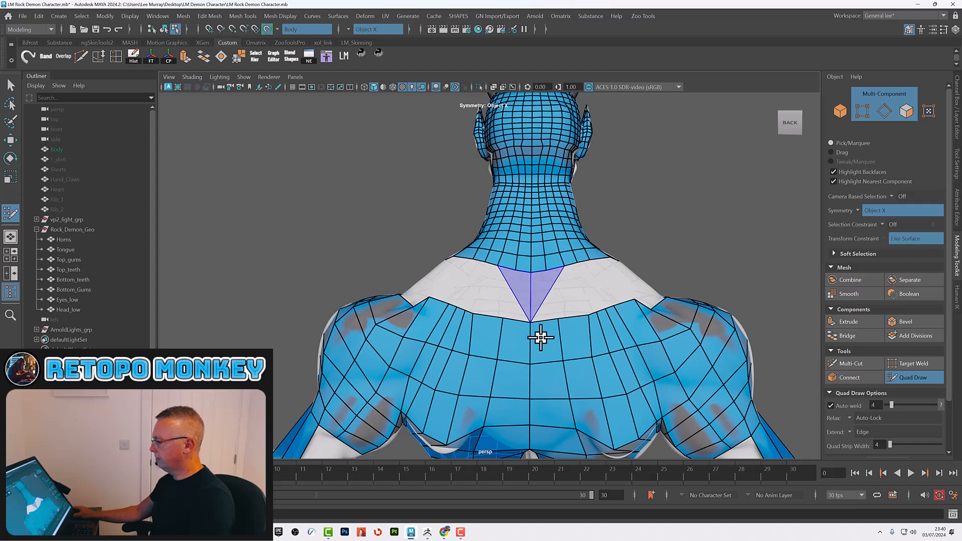
{"action": "left_click", "coordinate": [540, 287], "text": "shift"}
{"action": "left_click", "coordinate": [548, 288], "text": "shift"}
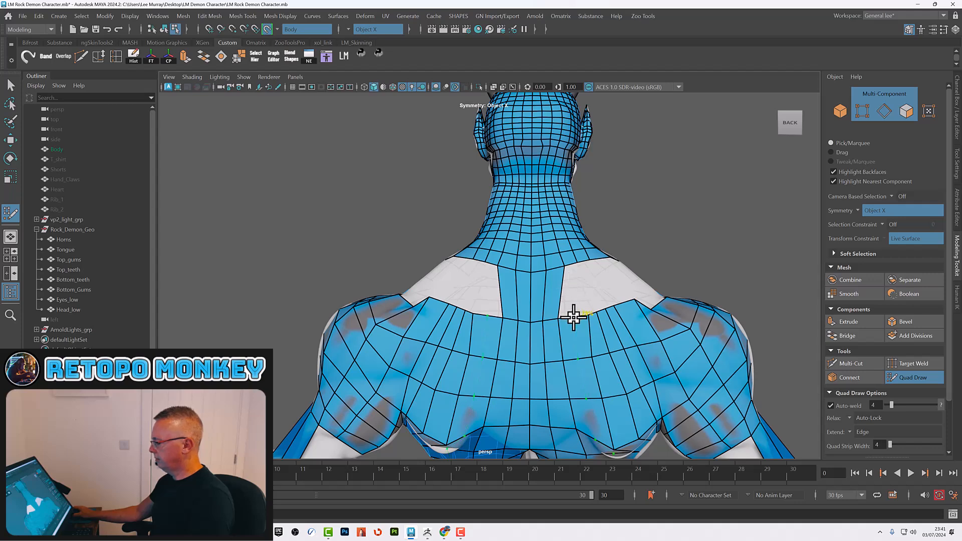
{"action": "left_click", "coordinate": [565, 289], "text": "shift"}
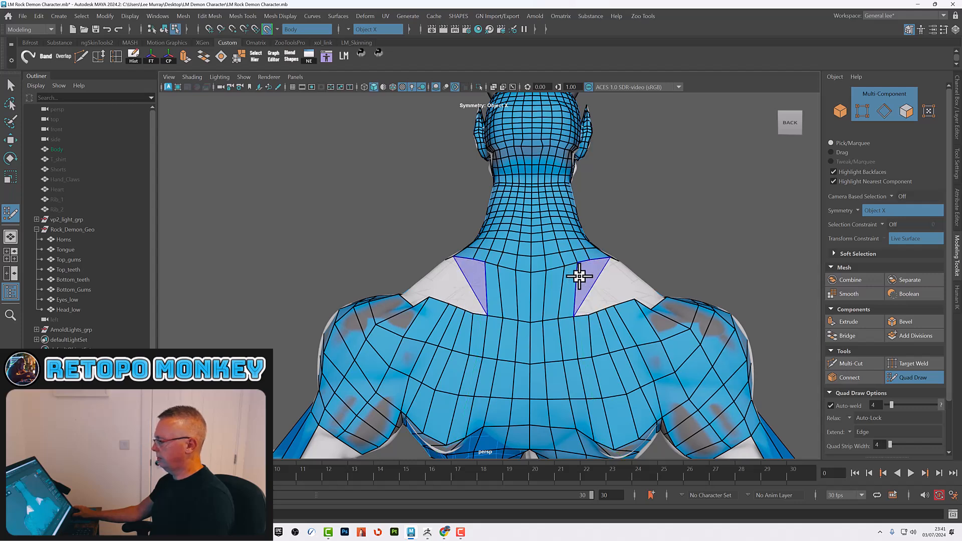
{"action": "left_click", "coordinate": [578, 279], "text": "shift"}
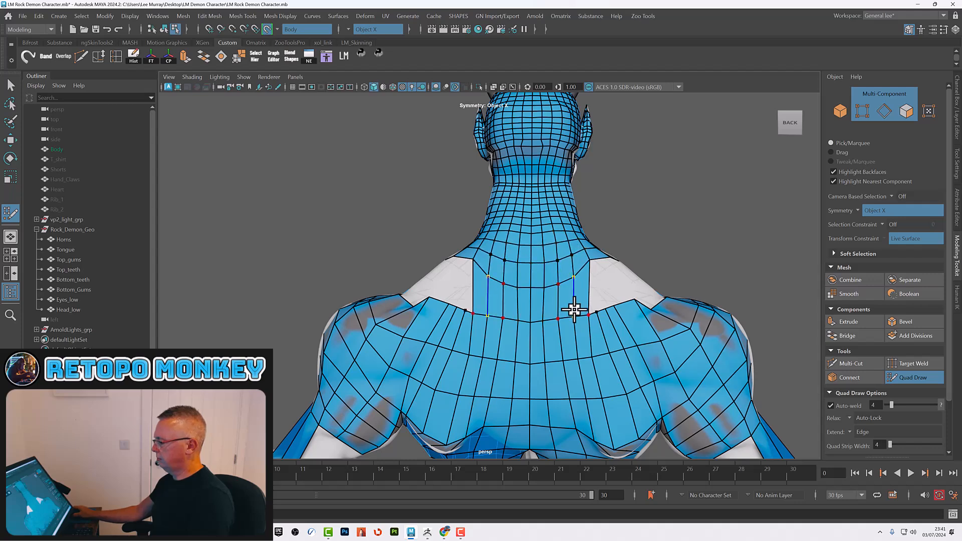
{"action": "key", "text": "ctrl+z"}
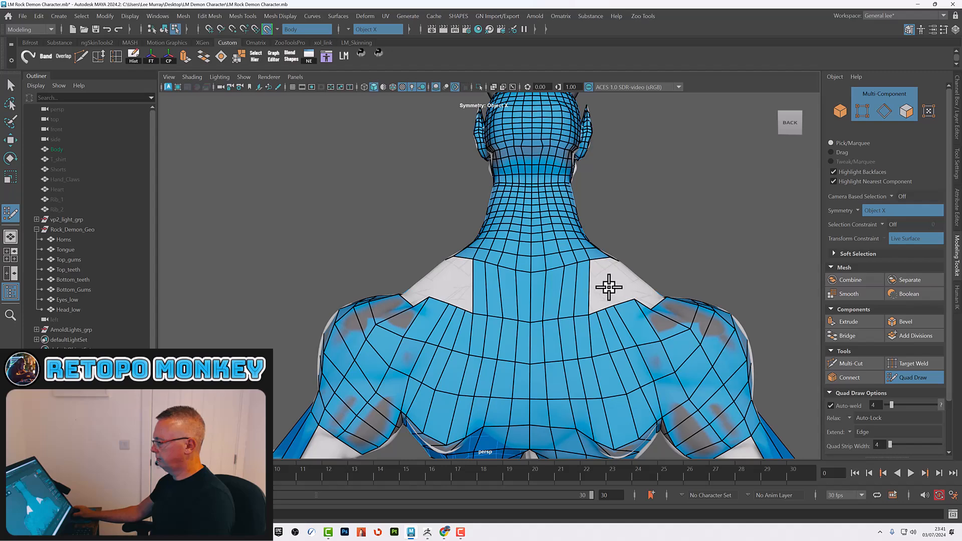
Try inserting an extra edge loop through the bridged quads at the side of the upper back and neck.
{"action": "left_click_drag", "start_coordinate": [614, 284], "coordinate": [545, 330], "text": "alt"}
{"action": "left_click", "coordinate": [531, 335], "text": "ctrl"}
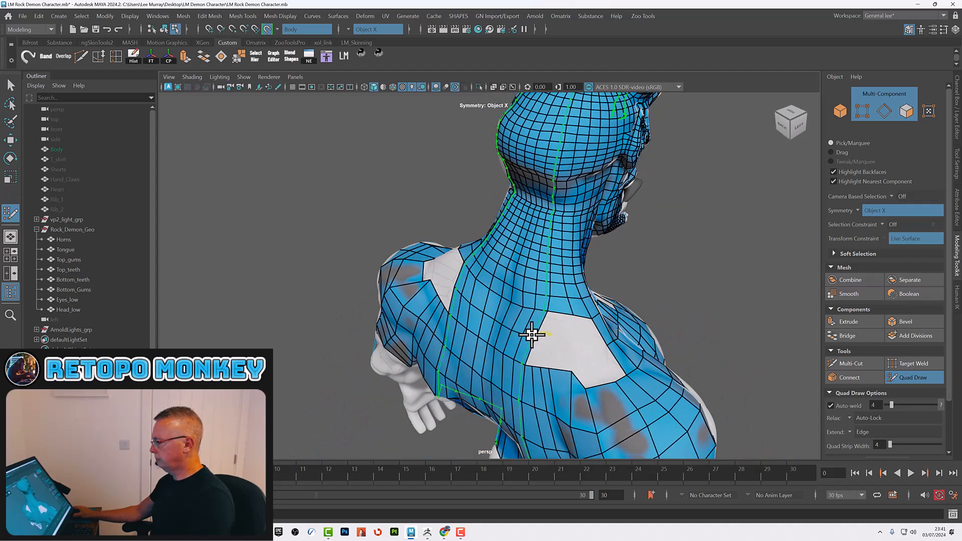
{"action": "left_click_drag", "start_coordinate": [579, 347], "coordinate": [543, 365], "text": "alt"}
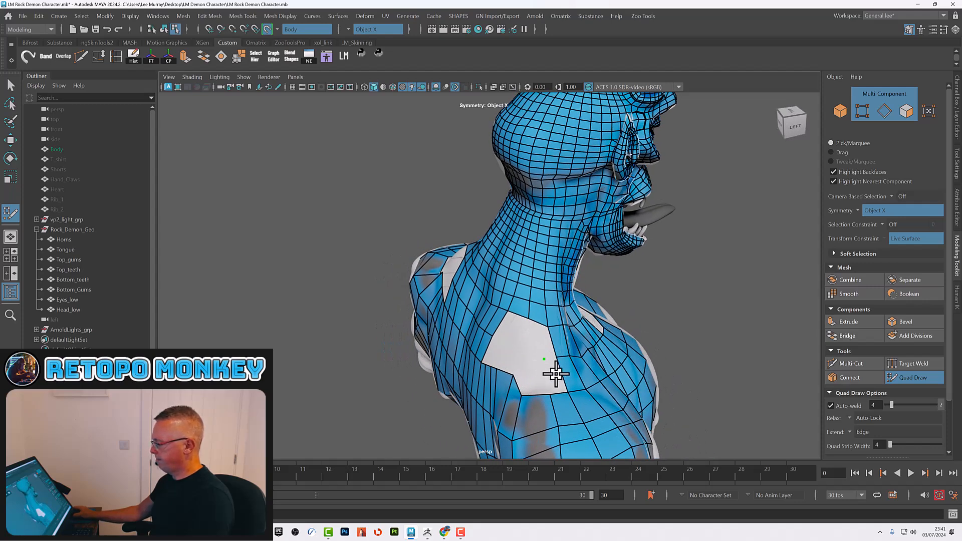
{"action": "mouse_move", "coordinate": [572, 375]}
{"action": "left_mouse_down", "text": "alt"}
{"action": "mouse_move", "coordinate": [593, 348]}
{"action": "mouse_move", "coordinate": [633, 360]}
{"action": "mouse_move", "coordinate": [623, 339]}
{"action": "mouse_move", "coordinate": [658, 352]}
{"action": "mouse_move", "coordinate": [623, 337]}
{"action": "mouse_move", "coordinate": [624, 350]}
{"action": "mouse_move", "coordinate": [608, 272]}
{"action": "mouse_move", "coordinate": [612, 285]}
{"action": "mouse_move", "coordinate": [615, 279]}
{"action": "mouse_move", "coordinate": [619, 290]}
{"action": "mouse_move", "coordinate": [575, 255]}
{"action": "mouse_move", "coordinate": [599, 309]}
{"action": "left_mouse_up", "text": "alt"}
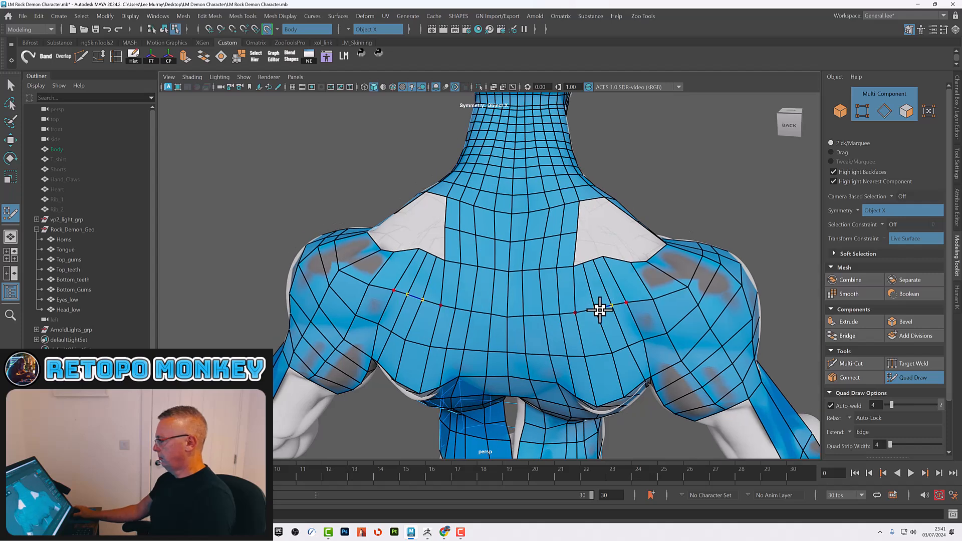
Undo the recent edge loops and the bridge quads between the back of the neck and the upper back.
{"action": "key", "text": "ctrl+z"}
{"action": "key", "text": "ctrl+z"}
{"action": "key", "text": "ctrl+z"}
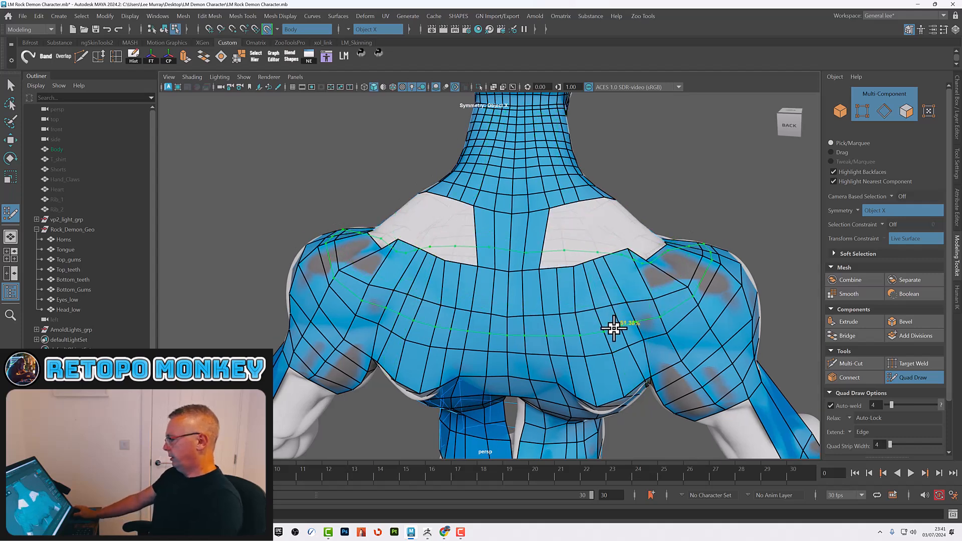
{"action": "key", "text": "ctrl+z"}
{"action": "key", "text": "ctrl+z"}
{"action": "key", "text": "ctrl+z"}
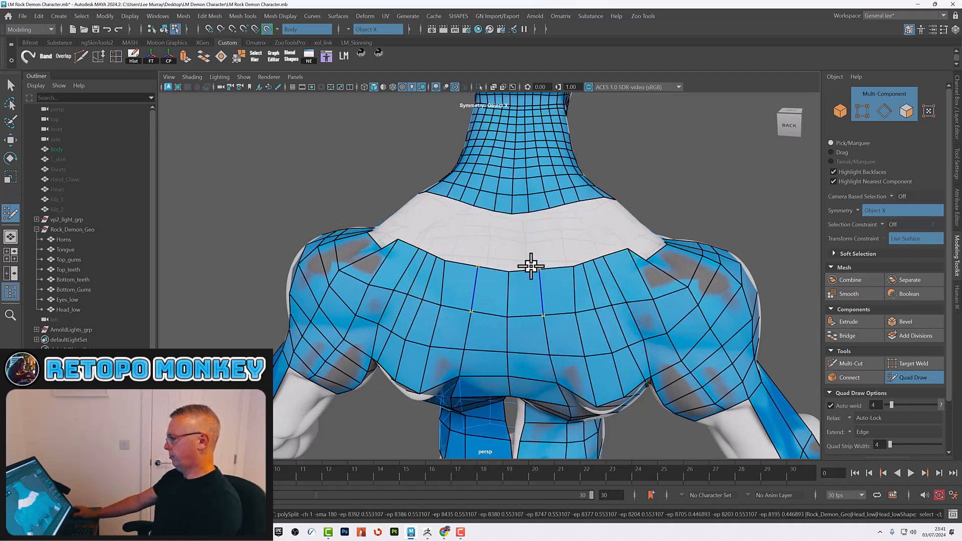
Adjust the vertices along the upper back's top edge and rebridge it to the neck with four quads per side.
{"action": "left_click_drag", "start_coordinate": [537, 268], "coordinate": [520, 270]}
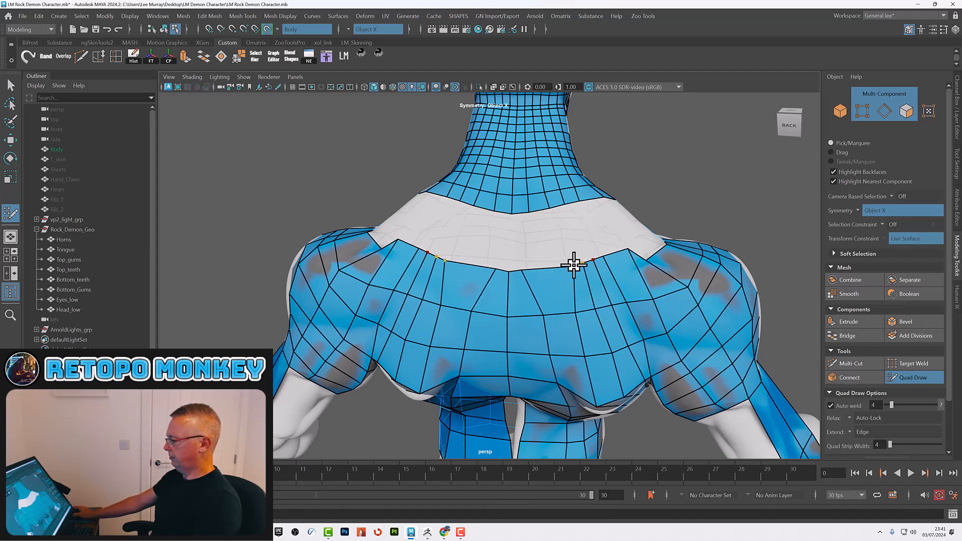
{"action": "left_click", "coordinate": [515, 240], "text": "shift"}
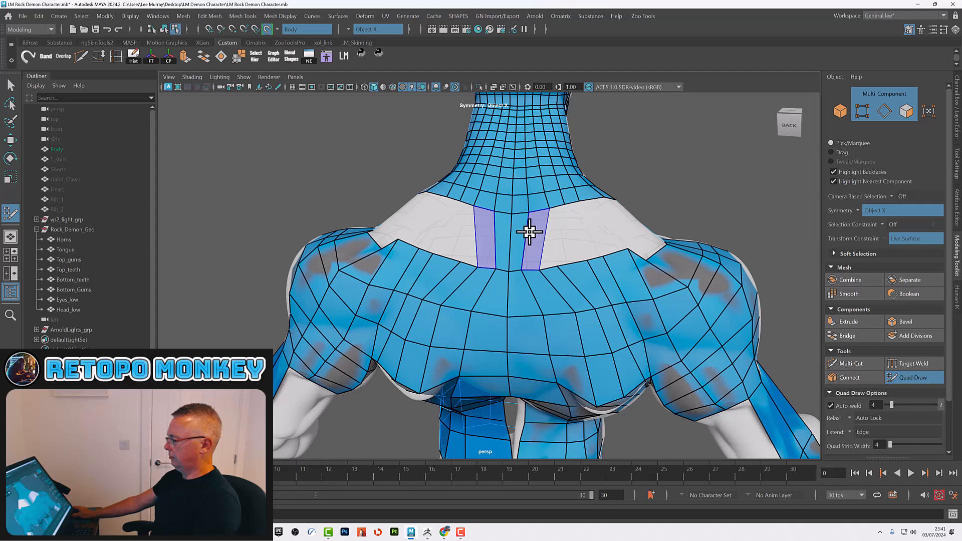
{"action": "left_click", "coordinate": [530, 231], "text": "shift"}
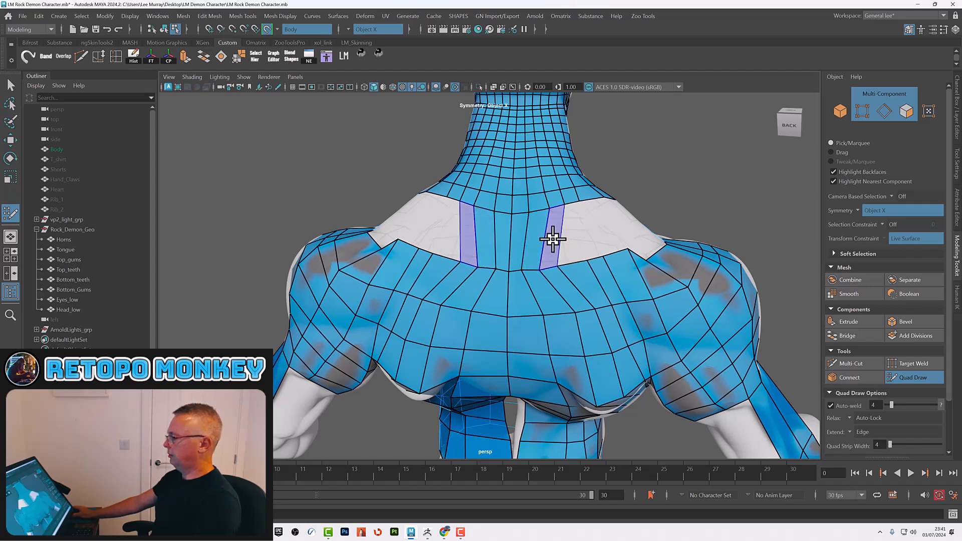
{"action": "left_click", "coordinate": [585, 260], "text": "shift"}
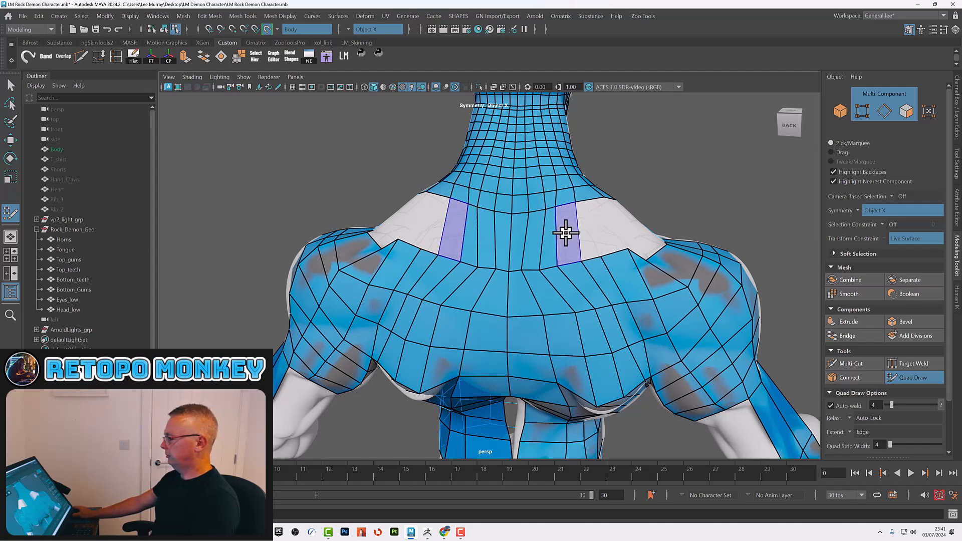
Extend quads across the gap between the neck and shoulder, placing a vertex to connect the back and shoulder edges.
{"action": "left_click_drag", "start_coordinate": [592, 232], "coordinate": [594, 243], "text": "alt"}
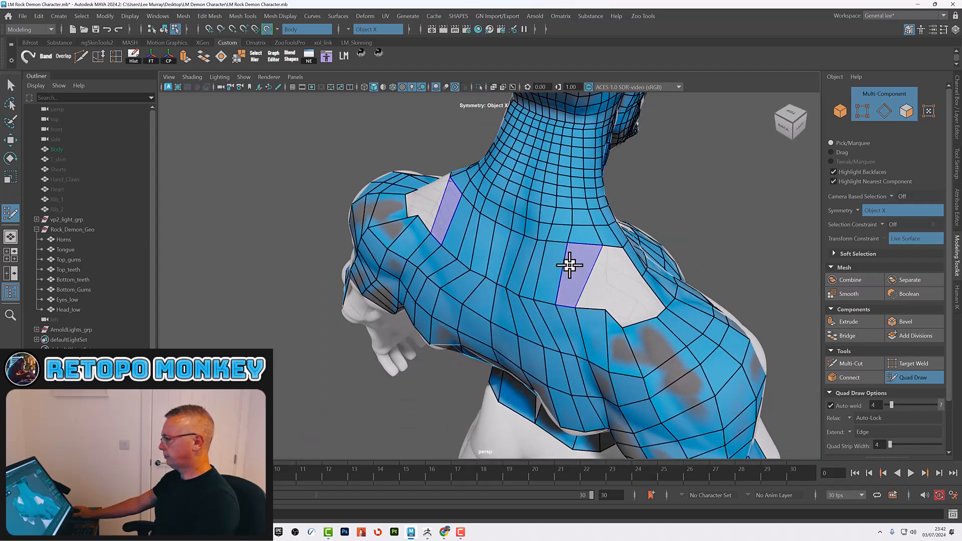
{"action": "left_click_drag", "start_coordinate": [610, 298], "coordinate": [602, 297], "text": "alt"}
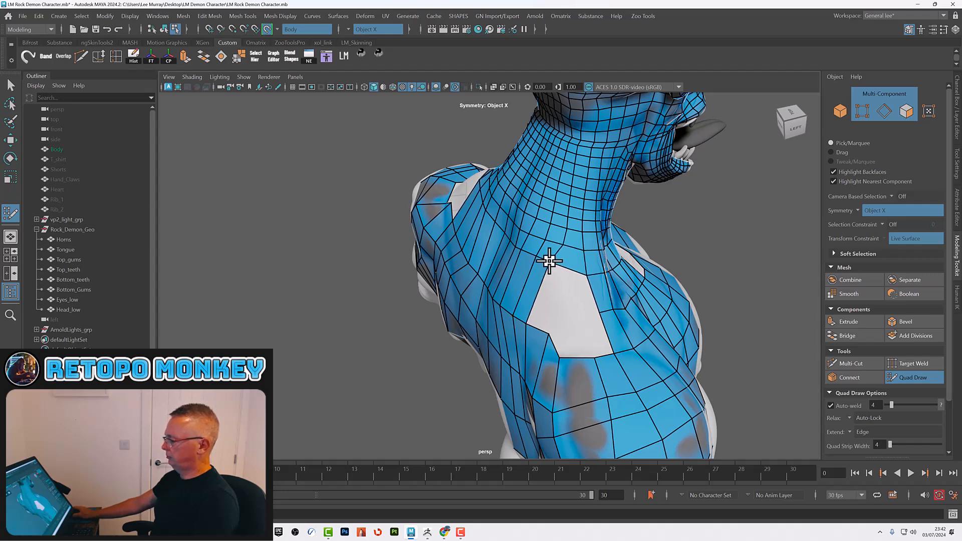
{"action": "right_click_drag", "start_coordinate": [575, 268], "coordinate": [519, 227], "text": "alt"}
{"action": "middle_click_drag", "start_coordinate": [520, 227], "coordinate": [519, 290], "text": "alt"}
{"action": "mouse_move", "coordinate": [519, 290]}
{"action": "left_mouse_down", "text": "alt"}
{"action": "mouse_move", "coordinate": [500, 287]}
{"action": "mouse_move", "coordinate": [489, 263]}
{"action": "left_mouse_up", "text": "alt"}
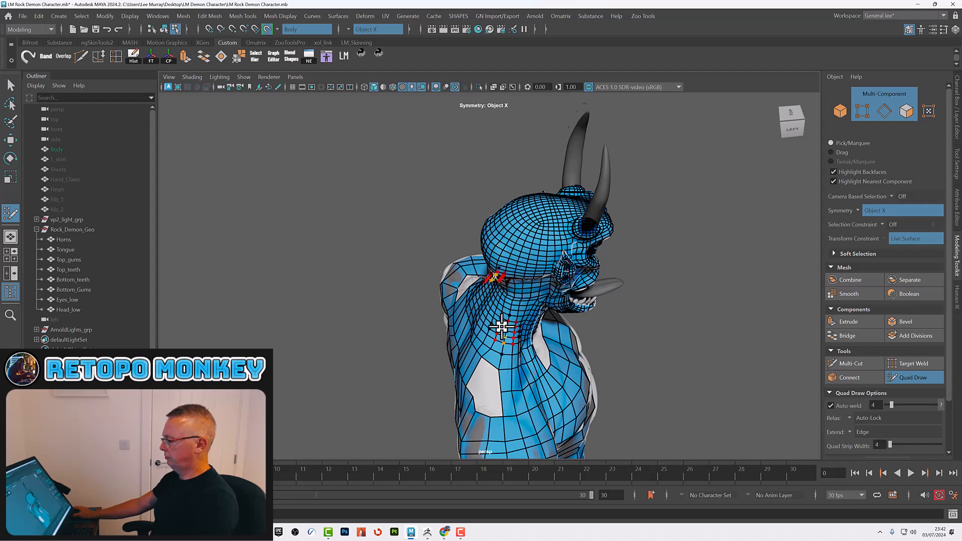
{"action": "middle_click_drag", "start_coordinate": [503, 333], "coordinate": [498, 286], "text": "alt"}
{"action": "right_click_drag", "start_coordinate": [498, 285], "coordinate": [573, 351], "text": "alt"}
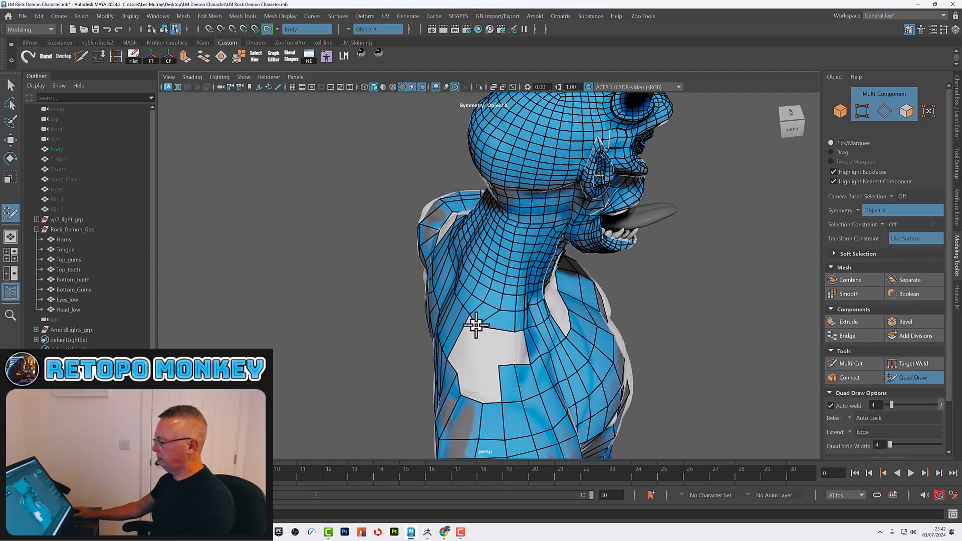
{"action": "left_click_drag", "start_coordinate": [477, 350], "coordinate": [502, 350], "text": "alt"}
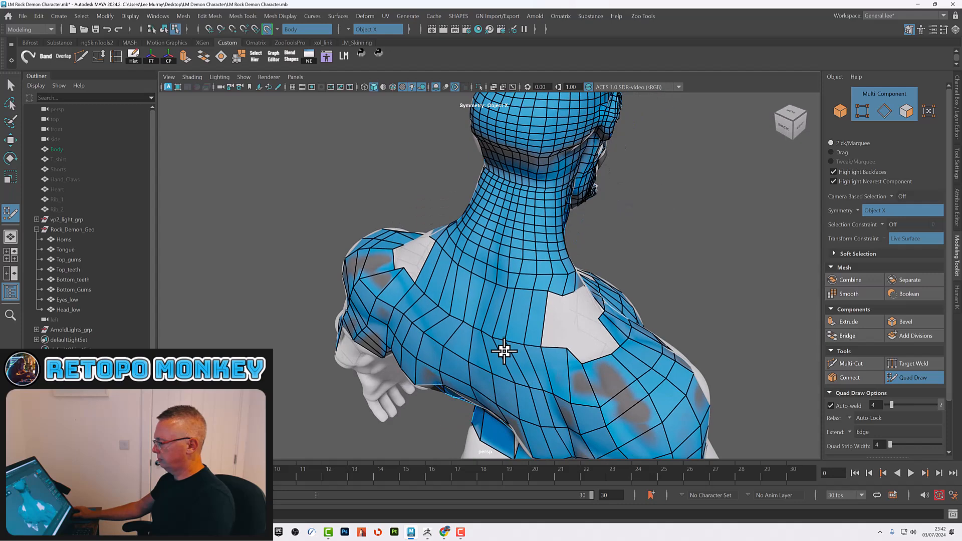
{"action": "left_click", "coordinate": [553, 321], "text": "ctrl+shift"}
{"action": "left_click_drag", "start_coordinate": [584, 329], "coordinate": [538, 370], "text": "alt"}
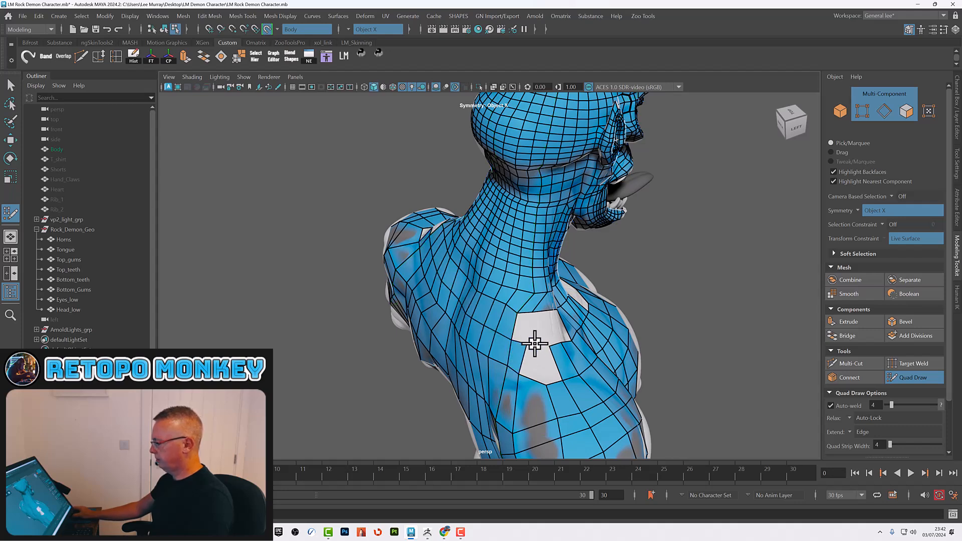
{"action": "left_click", "coordinate": [538, 347]}
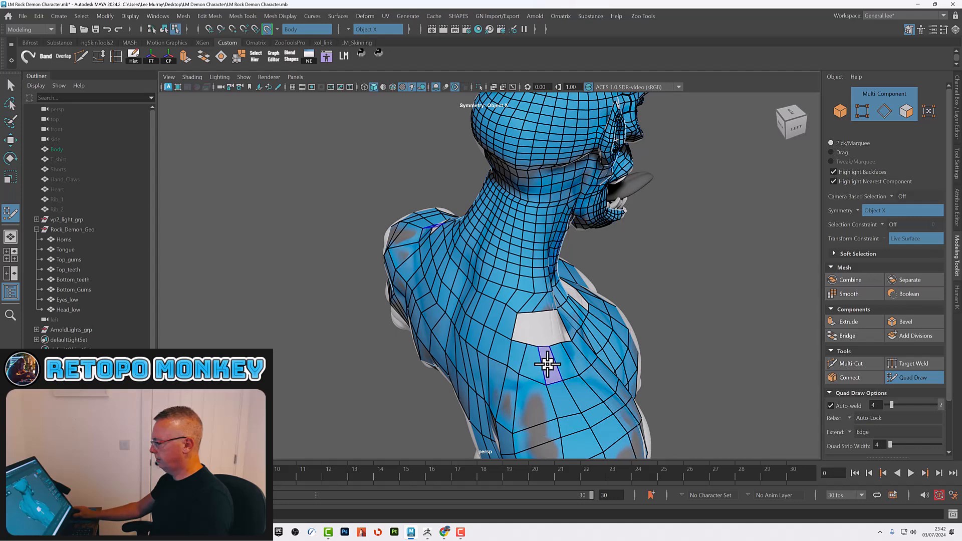
Insert matching edge loops up the side of the neck and fill the remaining neck-to-shoulder gap with quads.
{"action": "left_click_drag", "start_coordinate": [562, 344], "coordinate": [549, 346], "text": "alt"}
{"action": "right_click_drag", "start_coordinate": [495, 334], "coordinate": [533, 357], "text": "alt"}
{"action": "left_click_drag", "start_coordinate": [500, 332], "coordinate": [506, 318], "text": "alt"}
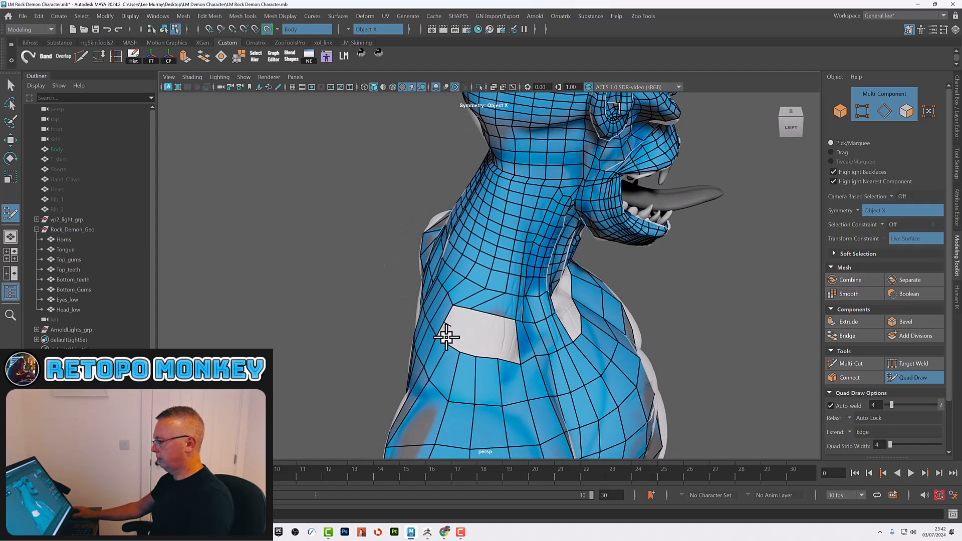
{"action": "left_click_drag", "start_coordinate": [446, 330], "coordinate": [481, 317], "text": "alt"}
{"action": "left_click", "coordinate": [489, 326], "text": "shift"}
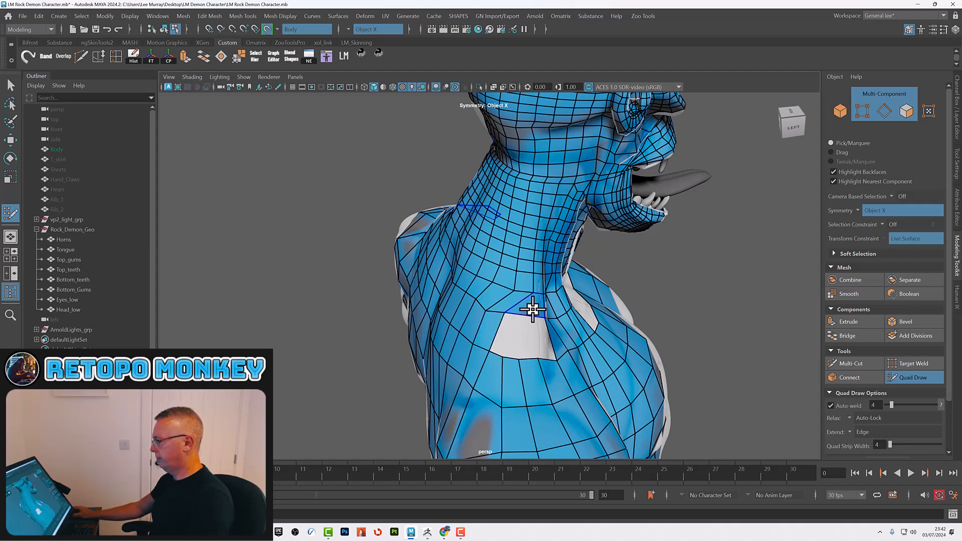
{"action": "left_click", "coordinate": [532, 315], "text": "ctrl"}
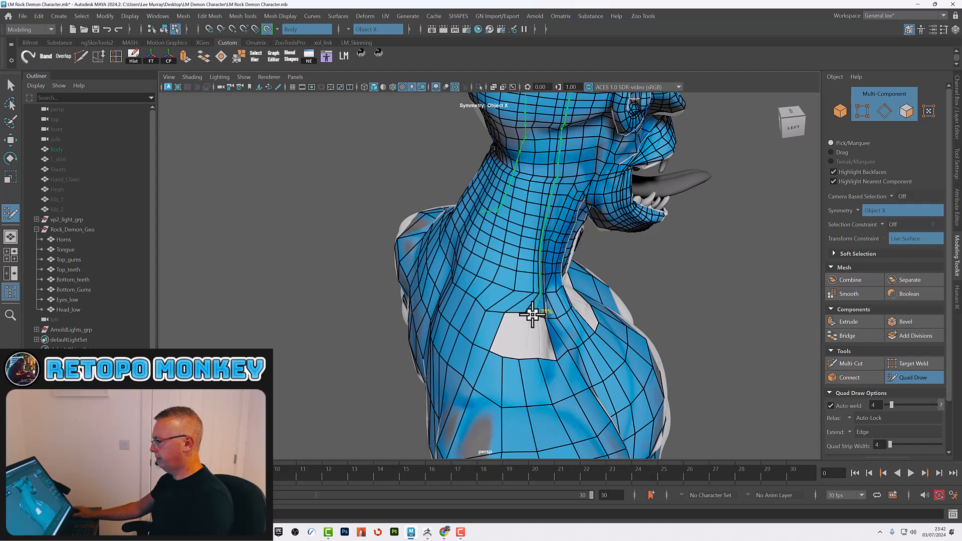
{"action": "left_click", "coordinate": [514, 312], "text": "ctrl"}
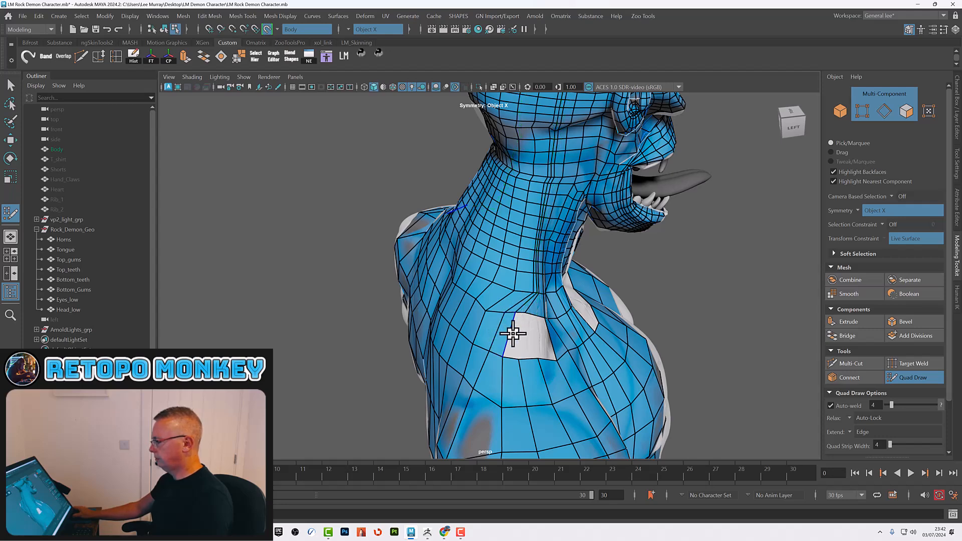
{"action": "left_click", "coordinate": [535, 312], "text": "ctrl"}
{"action": "left_click", "coordinate": [538, 341], "text": "shift"}
{"action": "left_click", "coordinate": [534, 340], "text": "shift"}
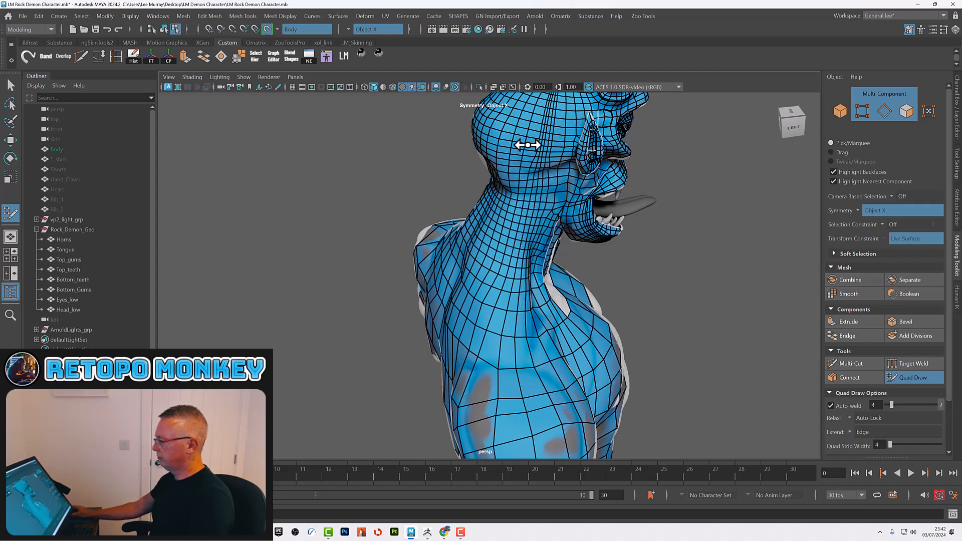
Relax the tight edge loops over the side of the head and down the neck.
{"action": "mouse_move", "coordinate": [541, 130]}
{"action": "left_mouse_down", "text": "shift"}
{"action": "mouse_move", "coordinate": [541, 174]}
{"action": "mouse_move", "coordinate": [526, 205]}
{"action": "mouse_move", "coordinate": [545, 205]}
{"action": "mouse_move", "coordinate": [514, 165]}
{"action": "left_mouse_up", "text": "shift"}
{"action": "mouse_move", "coordinate": [513, 155]}
{"action": "left_mouse_down", "text": "shift"}
{"action": "mouse_move", "coordinate": [513, 137]}
{"action": "mouse_move", "coordinate": [508, 177]}
{"action": "mouse_move", "coordinate": [514, 125]}
{"action": "left_mouse_up", "text": "shift"}
{"action": "middle_click_drag", "start_coordinate": [516, 129], "coordinate": [517, 219], "text": "alt"}
{"action": "left_click_drag", "start_coordinate": [517, 219], "coordinate": [525, 256], "text": "alt"}
{"action": "mouse_move", "coordinate": [524, 256]}
{"action": "left_mouse_down", "text": "shift"}
{"action": "mouse_move", "coordinate": [528, 264]}
{"action": "mouse_move", "coordinate": [530, 215]}
{"action": "mouse_move", "coordinate": [544, 219]}
{"action": "mouse_move", "coordinate": [527, 214]}
{"action": "mouse_move", "coordinate": [548, 222]}
{"action": "mouse_move", "coordinate": [554, 243]}
{"action": "mouse_move", "coordinate": [526, 241]}
{"action": "mouse_move", "coordinate": [542, 279]}
{"action": "left_mouse_up", "text": "shift"}
{"action": "mouse_move", "coordinate": [542, 280]}
{"action": "left_mouse_down", "text": "shift"}
{"action": "mouse_move", "coordinate": [560, 297]}
{"action": "mouse_move", "coordinate": [528, 314]}
{"action": "left_mouse_up", "text": "shift"}
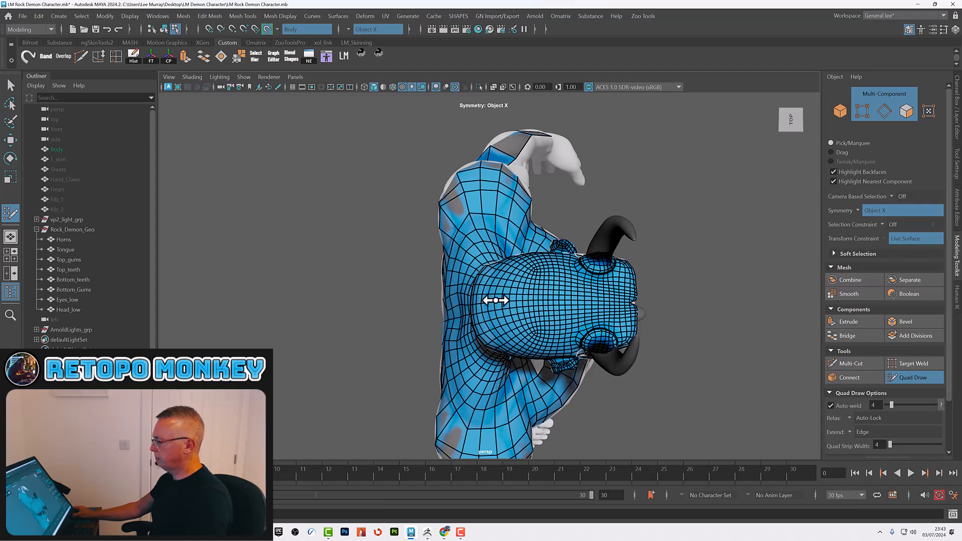
Relax the quads across the back of the neck, the upper back and the tops of the shoulders.
{"action": "mouse_move", "coordinate": [534, 351]}
{"action": "left_mouse_down", "text": "alt"}
{"action": "mouse_move", "coordinate": [544, 323]}
{"action": "mouse_move", "coordinate": [569, 326]}
{"action": "mouse_move", "coordinate": [542, 354]}
{"action": "left_mouse_up", "text": "alt"}
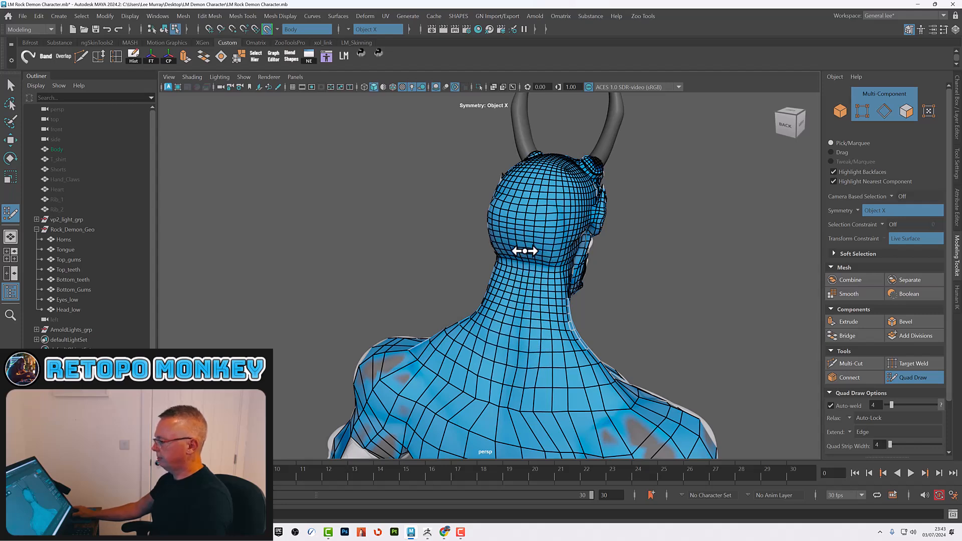
{"action": "left_click_drag", "start_coordinate": [554, 339], "coordinate": [547, 204], "text": "alt"}
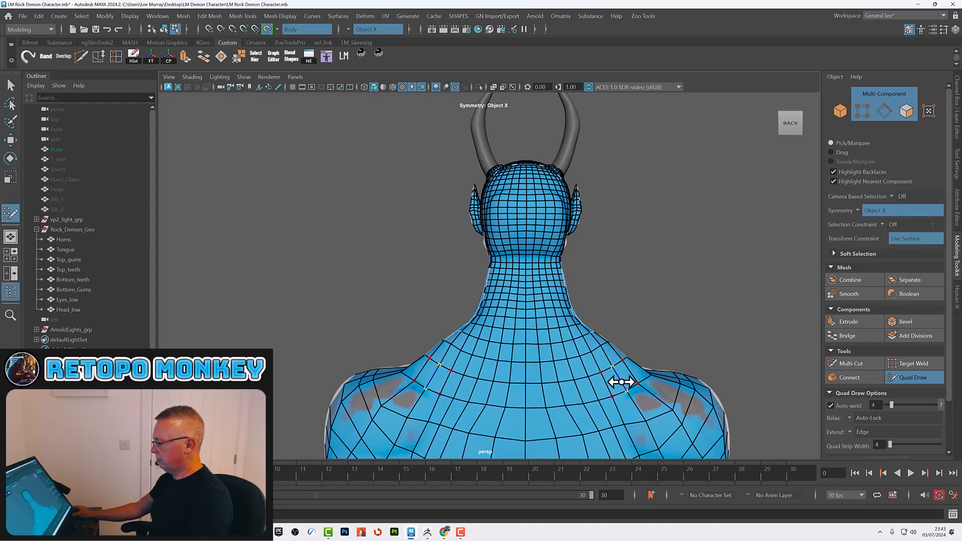
{"action": "right_click_drag", "start_coordinate": [635, 389], "coordinate": [530, 366], "text": "alt"}
{"action": "middle_click_drag", "start_coordinate": [530, 366], "coordinate": [532, 293], "text": "alt"}
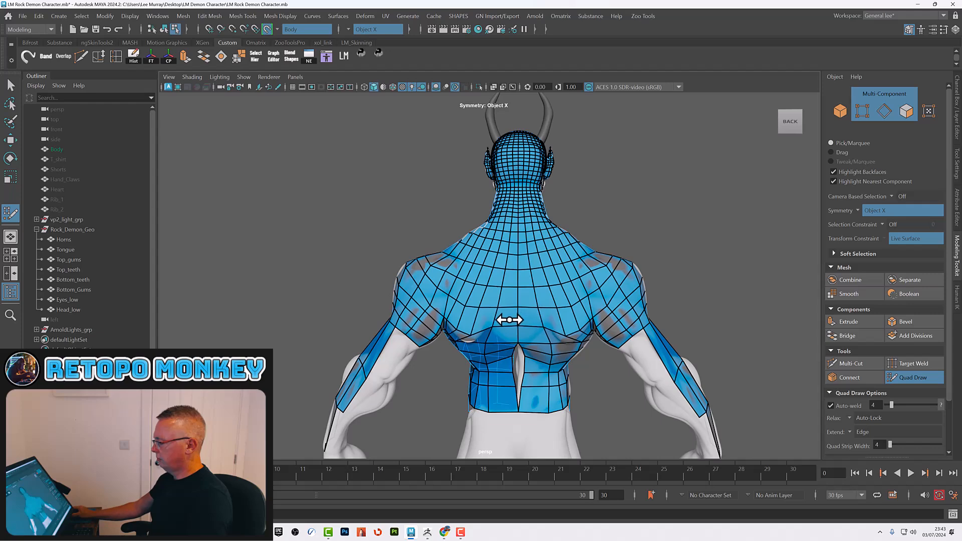
{"action": "left_click_drag", "start_coordinate": [576, 338], "coordinate": [467, 318], "text": "alt"}
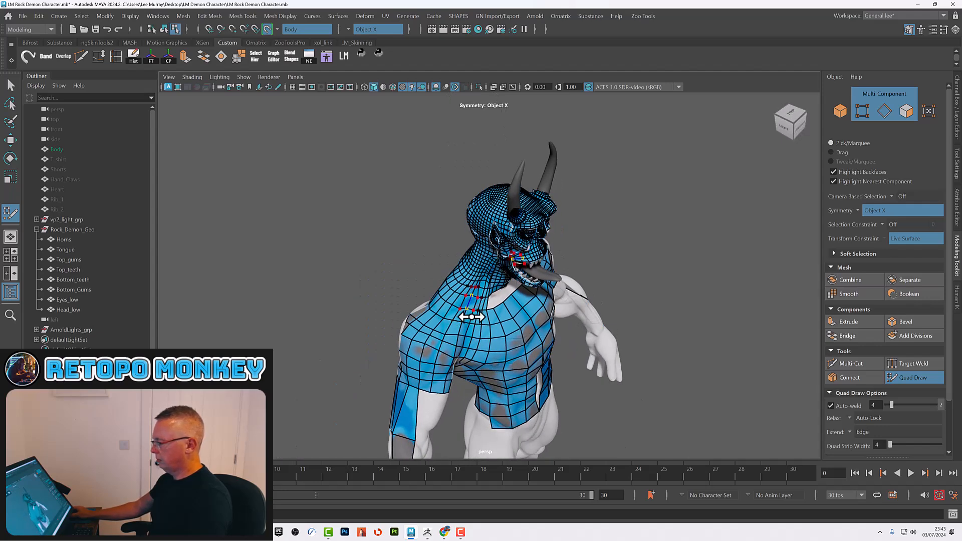
{"action": "left_click_drag", "start_coordinate": [502, 338], "coordinate": [478, 321], "text": "alt"}
{"action": "right_click_drag", "start_coordinate": [461, 266], "coordinate": [506, 313], "text": "alt"}
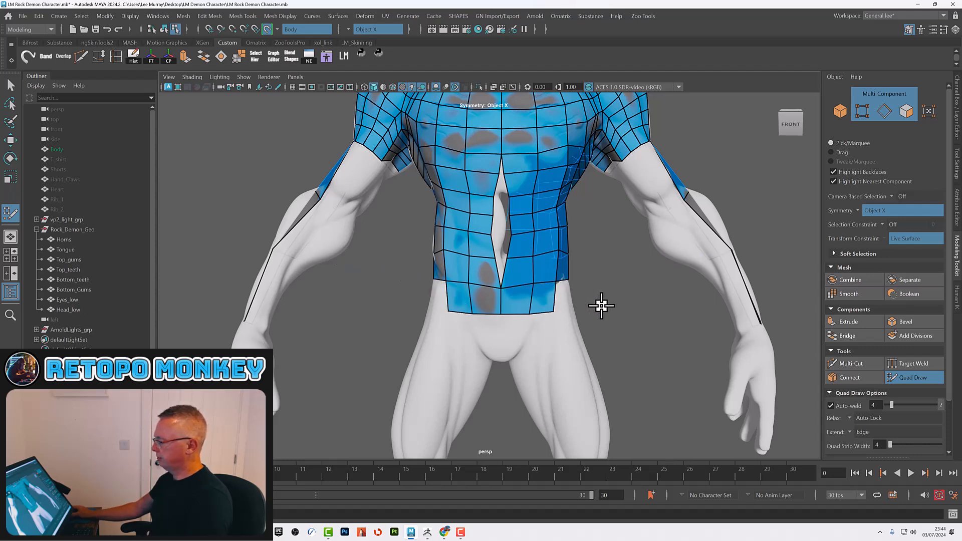
Extend the lowest row of torso quads from the front of the pelvis around the side of the hip.
{"action": "left_click_drag", "start_coordinate": [632, 319], "coordinate": [489, 313], "text": "alt"}
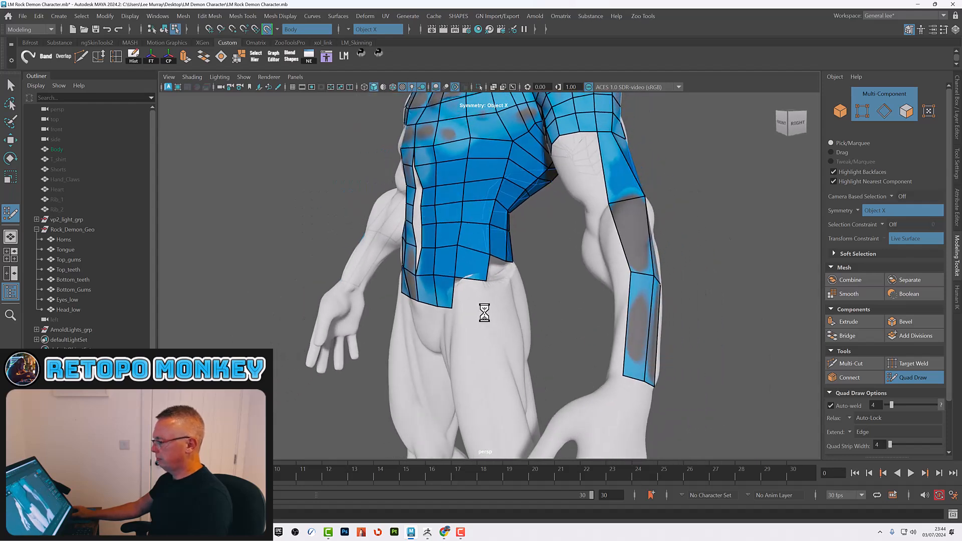
{"action": "left_click", "coordinate": [466, 300], "text": "shift"}
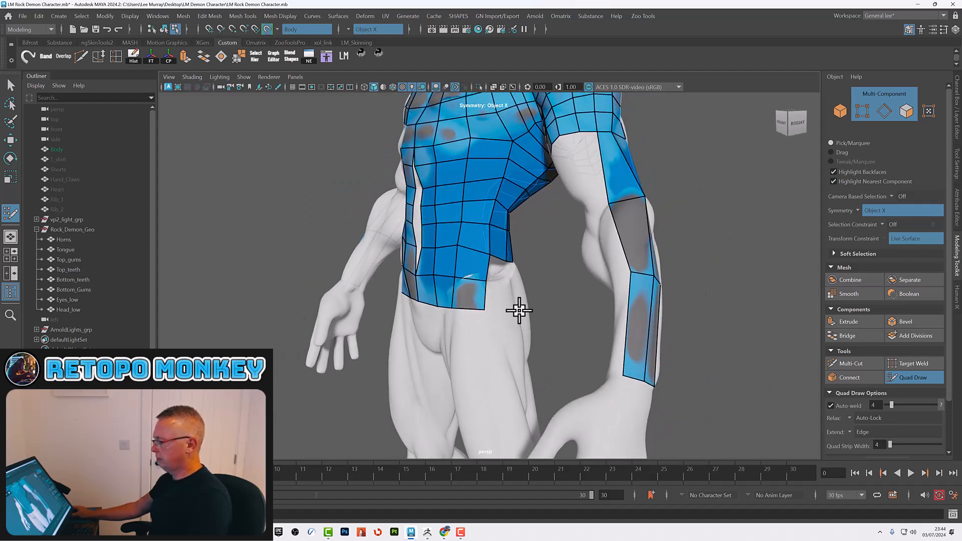
{"action": "left_click_drag", "start_coordinate": [494, 312], "coordinate": [430, 288], "text": "alt"}
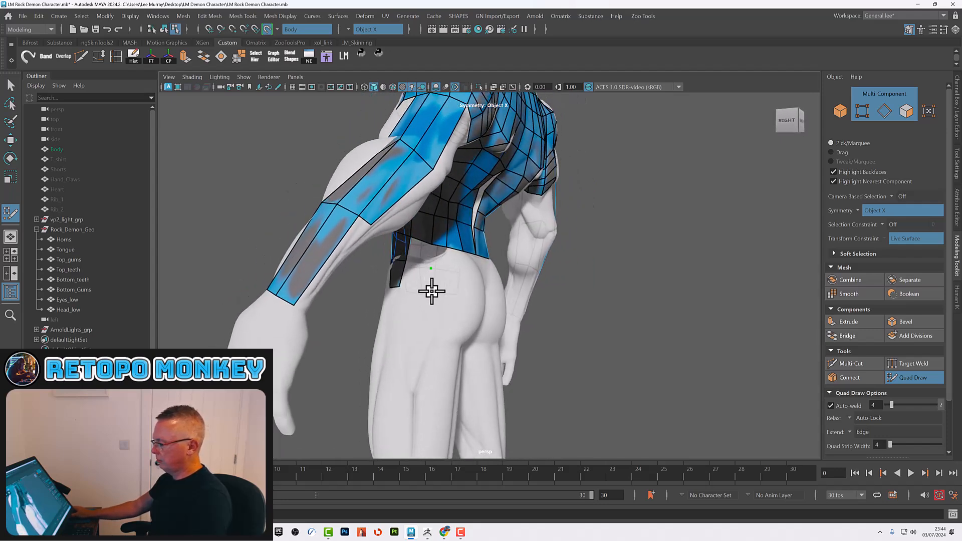
{"action": "left_click", "coordinate": [410, 276], "text": "shift"}
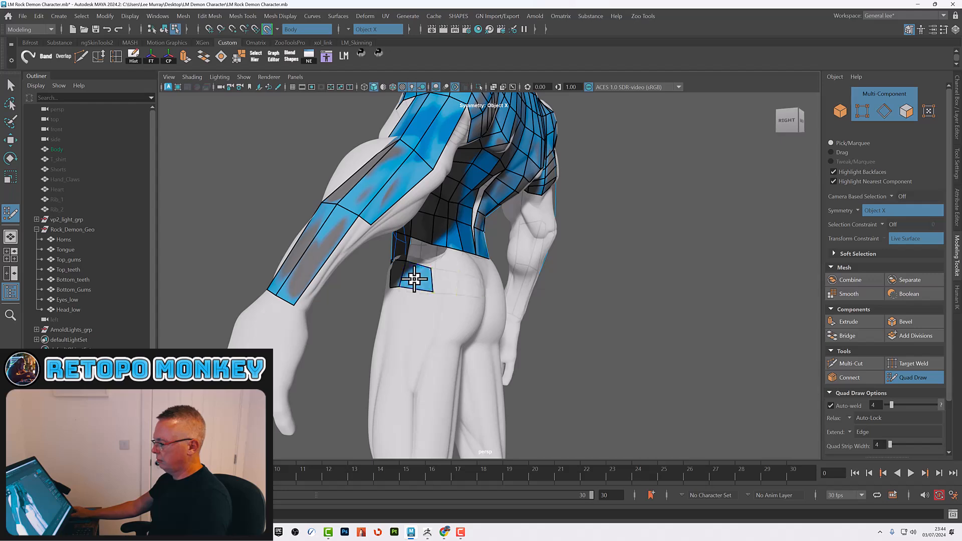
{"action": "left_click", "coordinate": [440, 277], "text": "shift"}
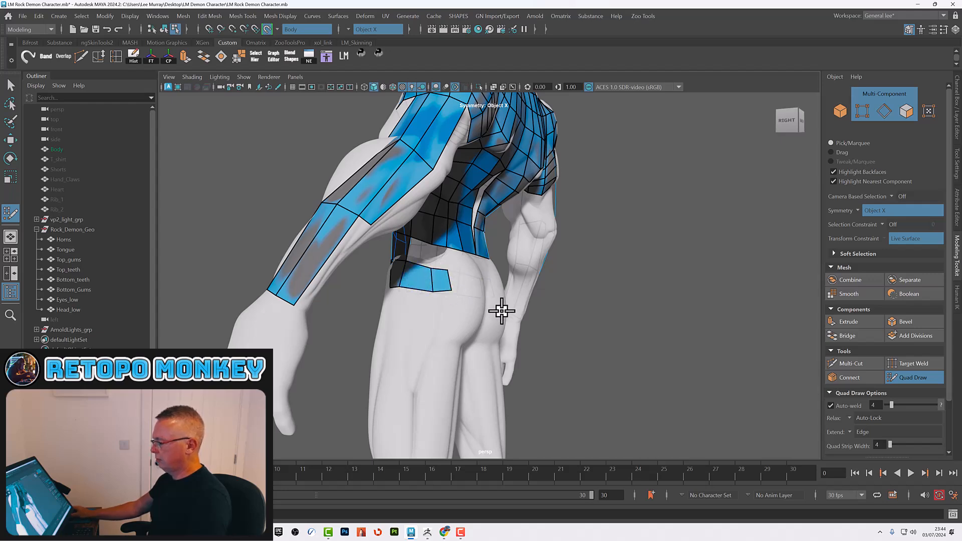
Continue the hip row across the lower back and fill the strip between it and the waist.
{"action": "left_click_drag", "start_coordinate": [505, 309], "coordinate": [473, 313], "text": "alt"}
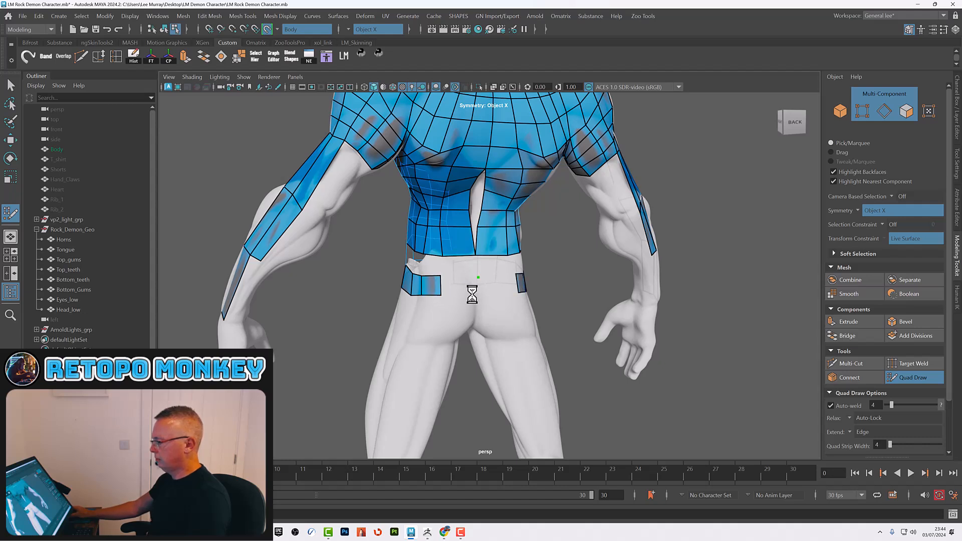
{"action": "left_click", "coordinate": [460, 283], "text": "shift"}
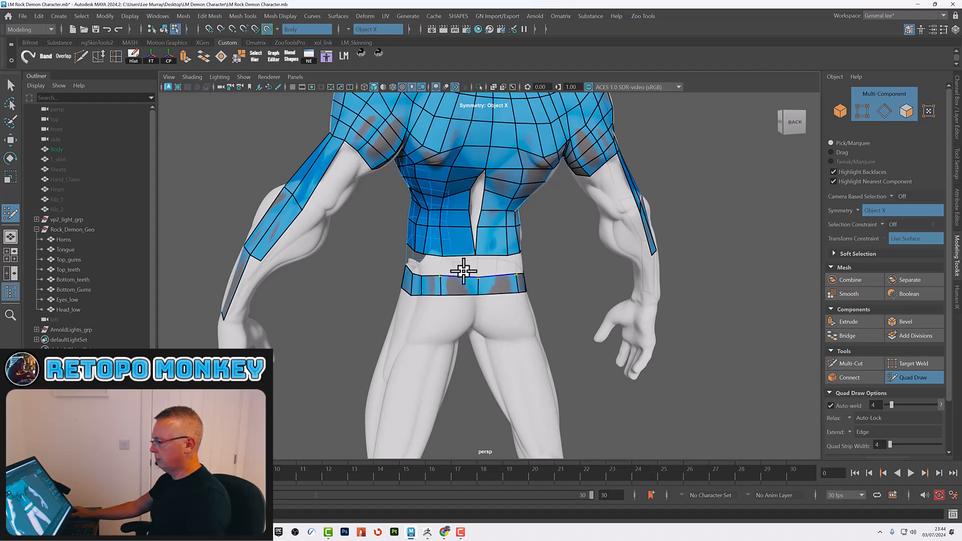
{"action": "left_click", "coordinate": [452, 269], "text": "shift"}
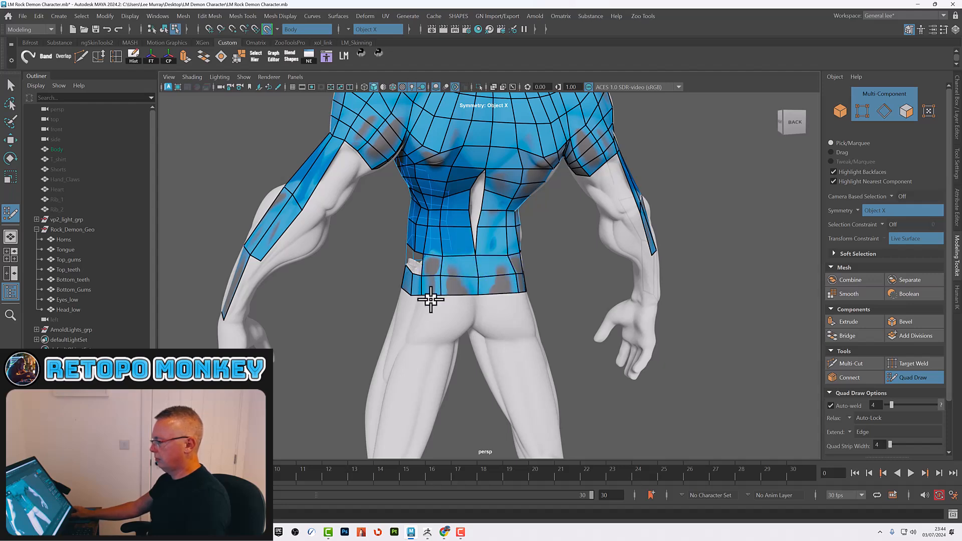
{"action": "mouse_move", "coordinate": [436, 281]}
{"action": "left_mouse_down", "text": "alt"}
{"action": "mouse_move", "coordinate": [493, 240]}
{"action": "mouse_move", "coordinate": [459, 395]}
{"action": "mouse_move", "coordinate": [457, 369]}
{"action": "mouse_move", "coordinate": [442, 378]}
{"action": "mouse_move", "coordinate": [440, 370]}
{"action": "mouse_move", "coordinate": [477, 327]}
{"action": "mouse_move", "coordinate": [472, 369]}
{"action": "mouse_move", "coordinate": [491, 369]}
{"action": "mouse_move", "coordinate": [421, 356]}
{"action": "left_mouse_up", "text": "alt"}
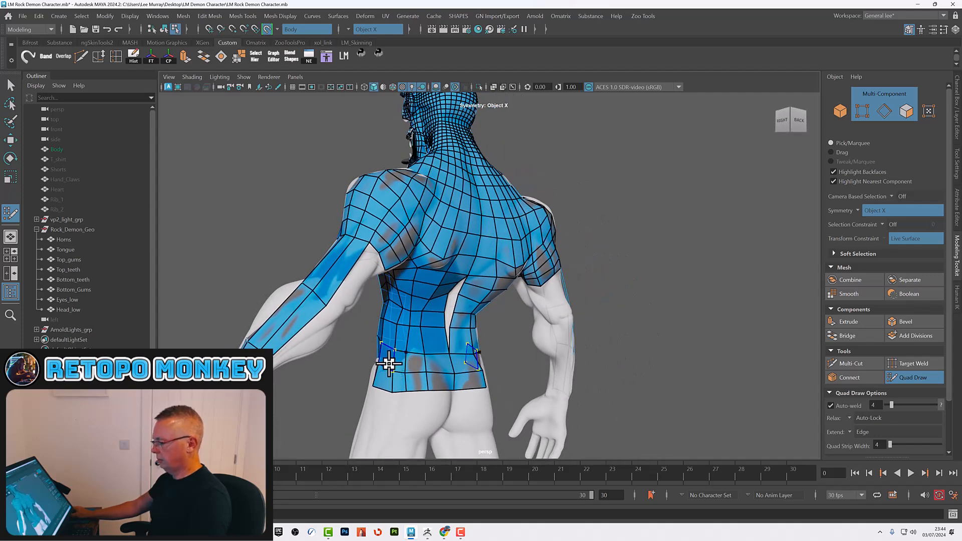
{"action": "left_click_drag", "start_coordinate": [423, 315], "coordinate": [483, 344], "text": "shift"}
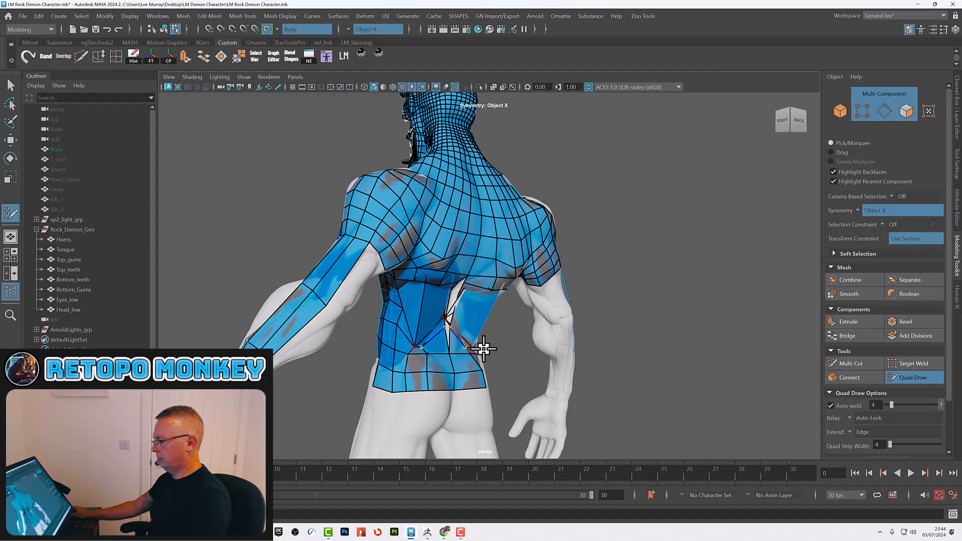
{"action": "key", "text": "ctrl+z"}
Shift the vertical edge loops across the lower back and hips and relax the surrounding quads for more even spacing.
{"action": "left_click_drag", "start_coordinate": [530, 369], "coordinate": [483, 369], "text": "alt"}
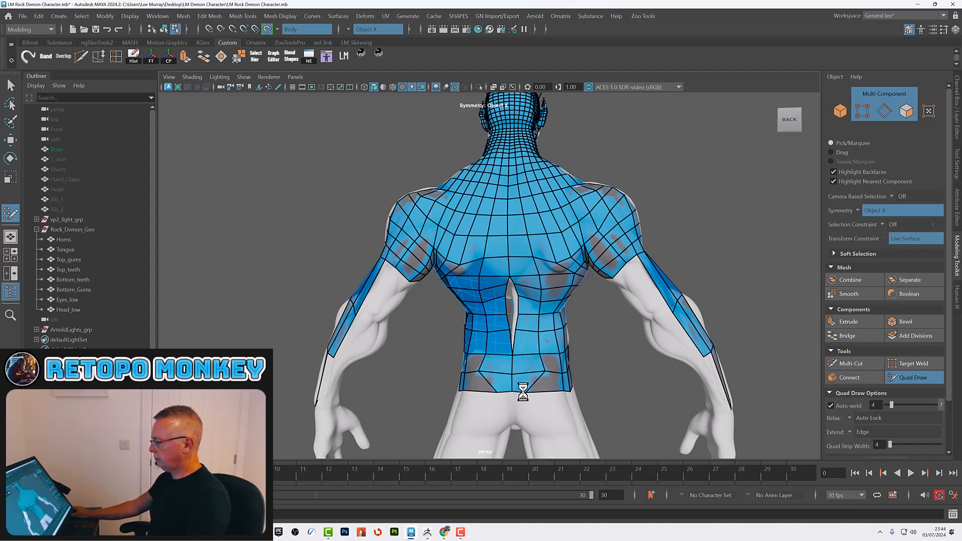
{"action": "left_click_drag", "start_coordinate": [543, 373], "coordinate": [526, 372]}
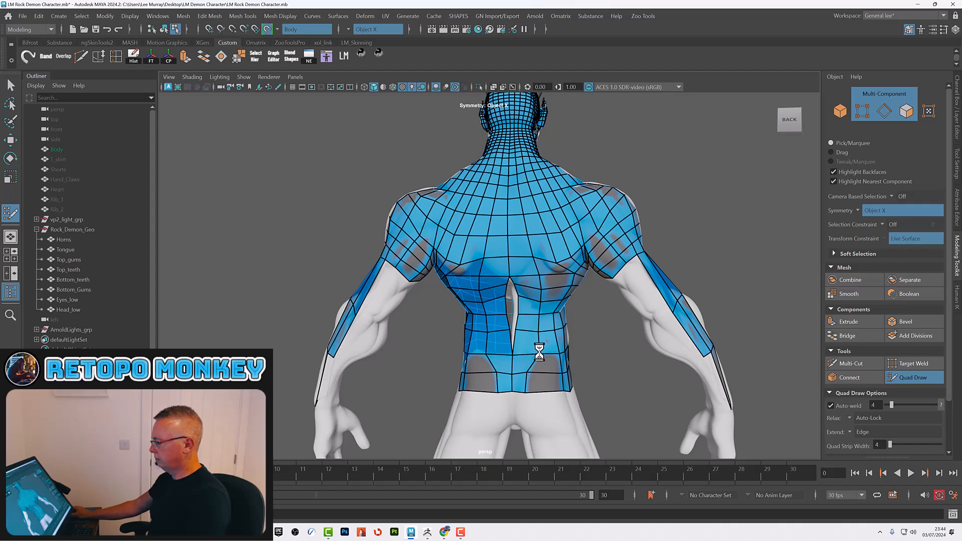
{"action": "left_click", "coordinate": [541, 328], "text": "ctrl"}
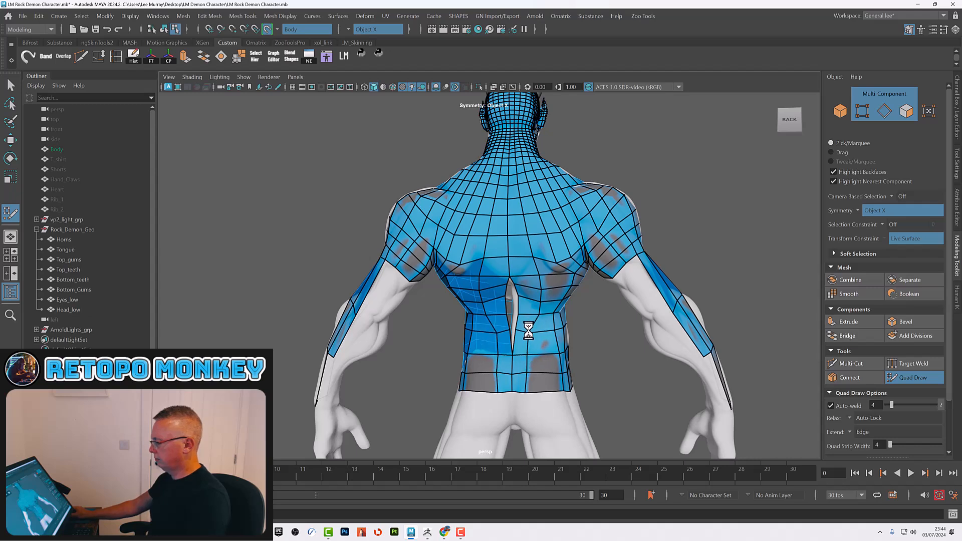
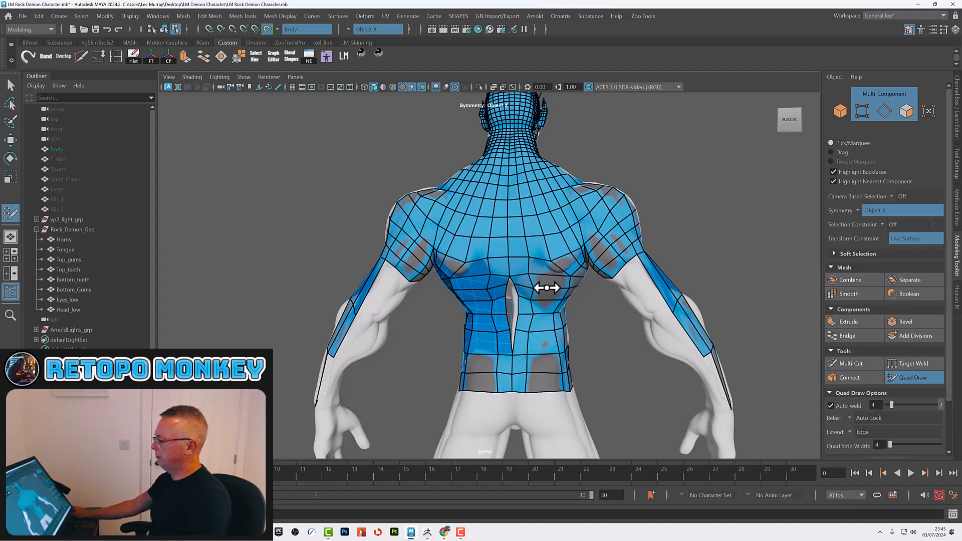
{"action": "mouse_move", "coordinate": [544, 332]}
{"action": "left_mouse_down", "text": "shift"}
{"action": "mouse_move", "coordinate": [542, 363]}
{"action": "mouse_move", "coordinate": [543, 349]}
{"action": "mouse_move", "coordinate": [554, 369]}
{"action": "left_mouse_up", "text": "shift"}
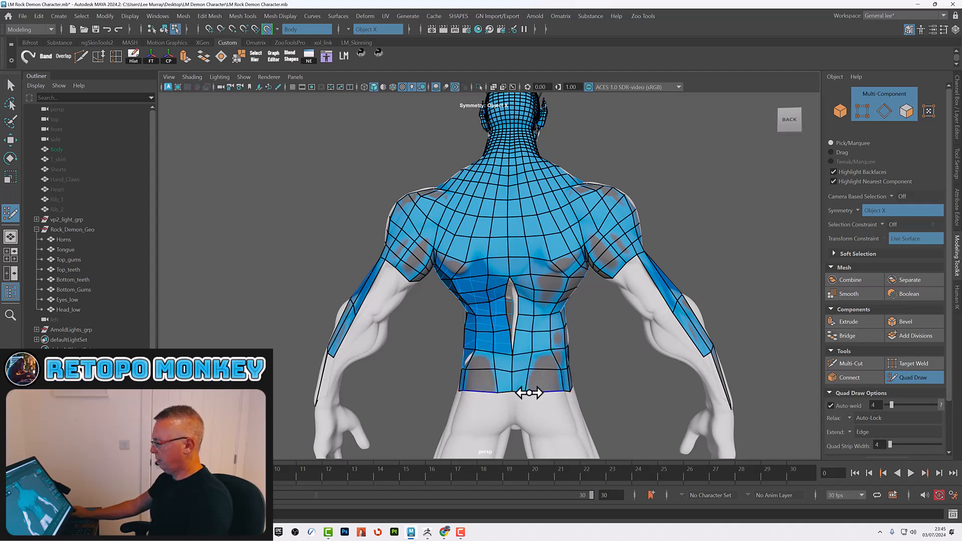
{"action": "mouse_move", "coordinate": [558, 392]}
{"action": "left_mouse_down", "text": "shift"}
{"action": "mouse_move", "coordinate": [551, 388]}
{"action": "mouse_move", "coordinate": [564, 376]}
{"action": "mouse_move", "coordinate": [549, 366]}
{"action": "mouse_move", "coordinate": [548, 391]}
{"action": "left_mouse_up", "text": "shift"}
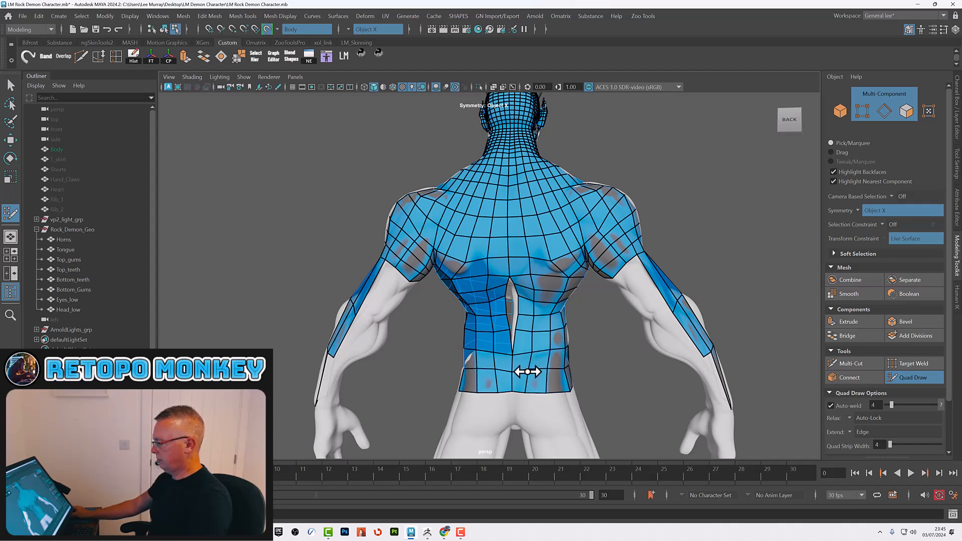
Place vertices below the front centre of the hip row and fill a narrow quad strip down the crotch.
{"action": "left_click_drag", "start_coordinate": [587, 366], "coordinate": [611, 345], "text": "alt"}
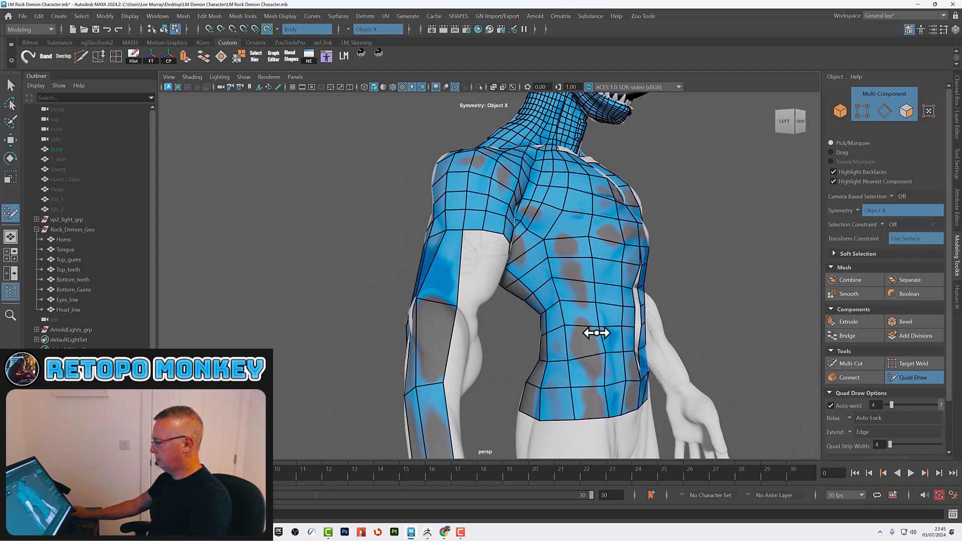
{"action": "left_click_drag", "start_coordinate": [603, 416], "coordinate": [541, 379], "text": "alt"}
{"action": "middle_click_drag", "start_coordinate": [488, 327], "coordinate": [528, 352], "text": "alt"}
{"action": "right_click_drag", "start_coordinate": [528, 352], "coordinate": [555, 140], "text": "alt"}
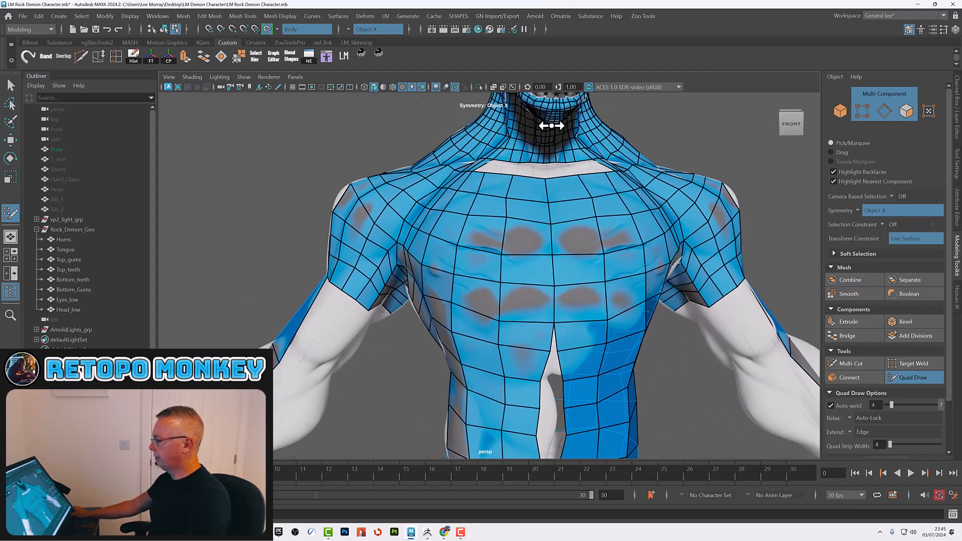
{"action": "middle_click_drag", "start_coordinate": [576, 401], "coordinate": [554, 175], "text": "alt"}
{"action": "middle_click_drag", "start_coordinate": [552, 324], "coordinate": [543, 265], "text": "alt"}
{"action": "mouse_move", "coordinate": [514, 348]}
{"action": "middle_mouse_down", "text": "alt"}
{"action": "mouse_move", "coordinate": [514, 324]}
{"action": "mouse_move", "coordinate": [512, 362]}
{"action": "middle_mouse_up", "text": "alt"}
{"action": "left_click", "coordinate": [483, 273], "text": "ctrl"}
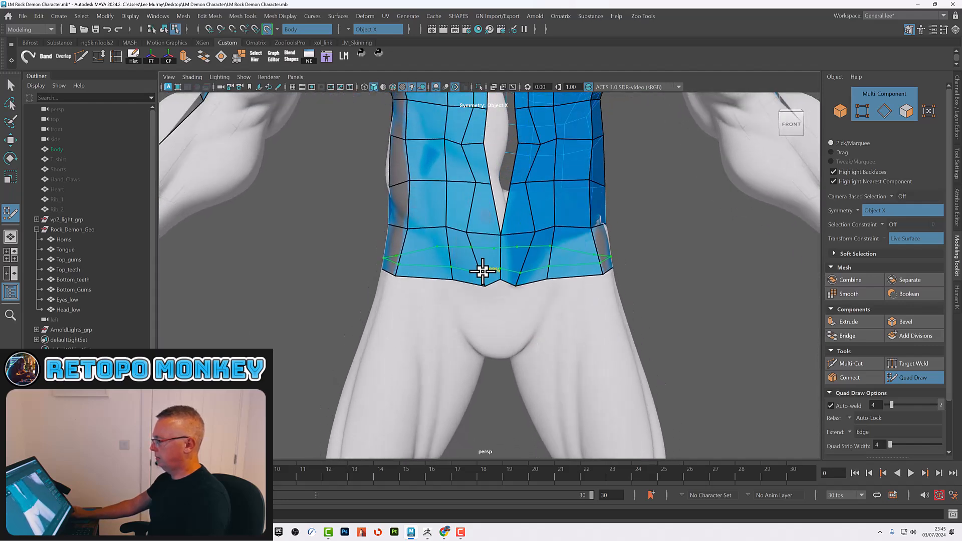
{"action": "left_click", "coordinate": [487, 326]}
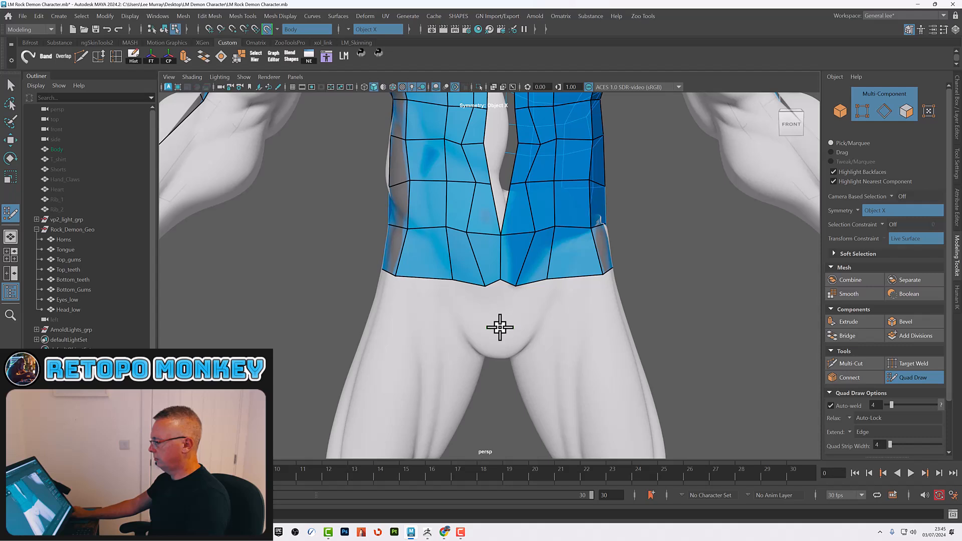
{"action": "left_click", "coordinate": [492, 304], "text": "shift"}
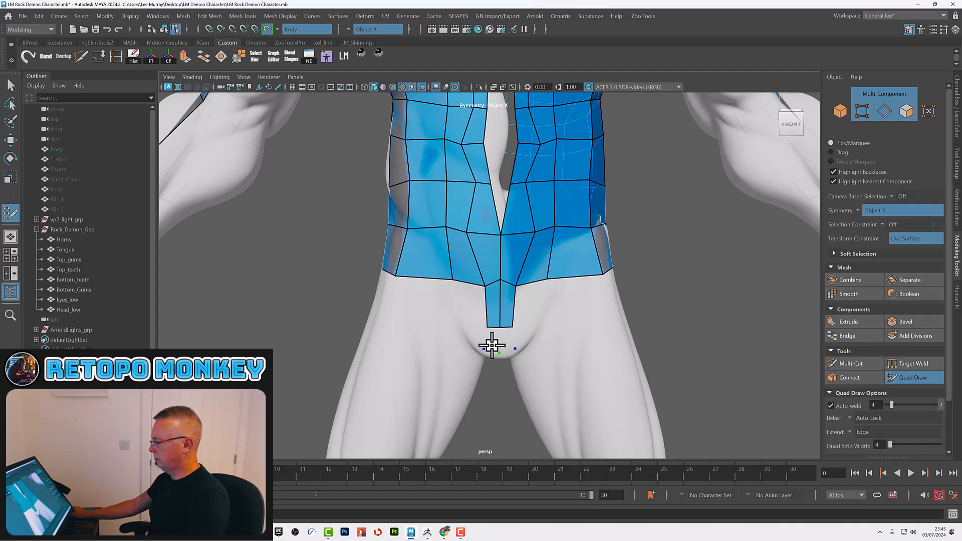
{"action": "left_click", "coordinate": [492, 337], "text": "shift"}
Continue the crotch strip underneath the body between the legs and connect it to the centre of the lower back.
{"action": "mouse_move", "coordinate": [520, 354]}
{"action": "left_mouse_down", "text": "alt"}
{"action": "mouse_move", "coordinate": [519, 332]}
{"action": "mouse_move", "coordinate": [541, 314]}
{"action": "mouse_move", "coordinate": [520, 268]}
{"action": "mouse_move", "coordinate": [511, 275]}
{"action": "left_mouse_up", "text": "alt"}
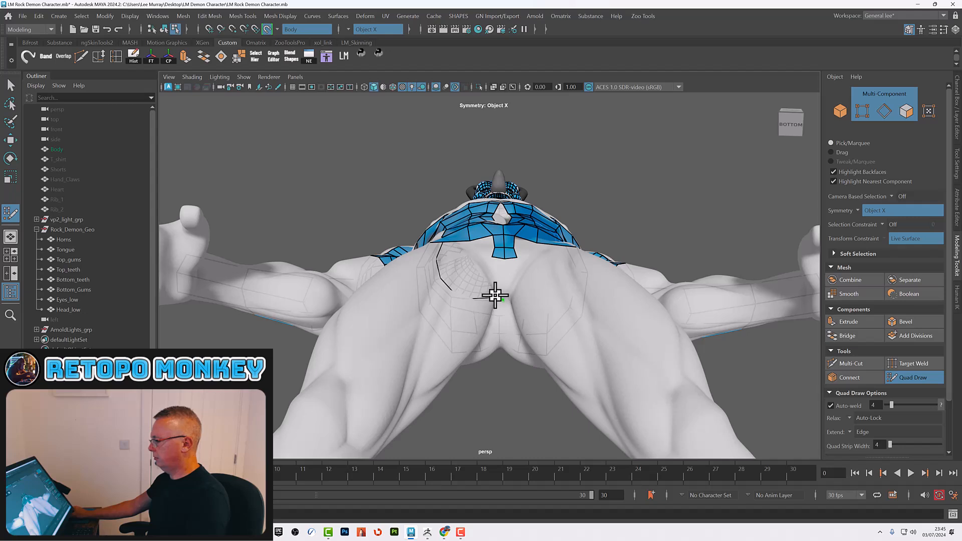
{"action": "left_click", "coordinate": [499, 278], "text": "shift"}
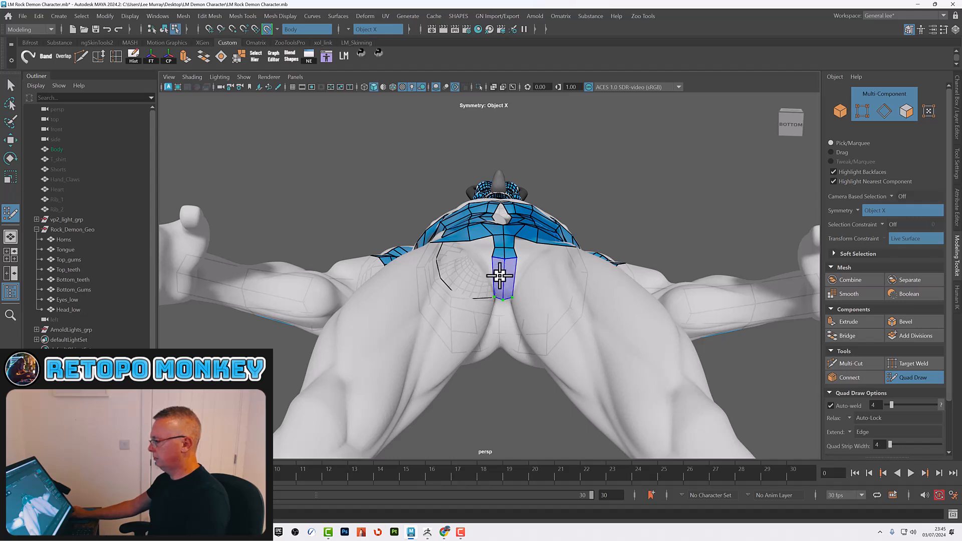
{"action": "left_click", "coordinate": [500, 333]}
{"action": "left_click", "coordinate": [497, 318], "text": "shift"}
{"action": "left_click_drag", "start_coordinate": [529, 352], "coordinate": [498, 326], "text": "alt"}
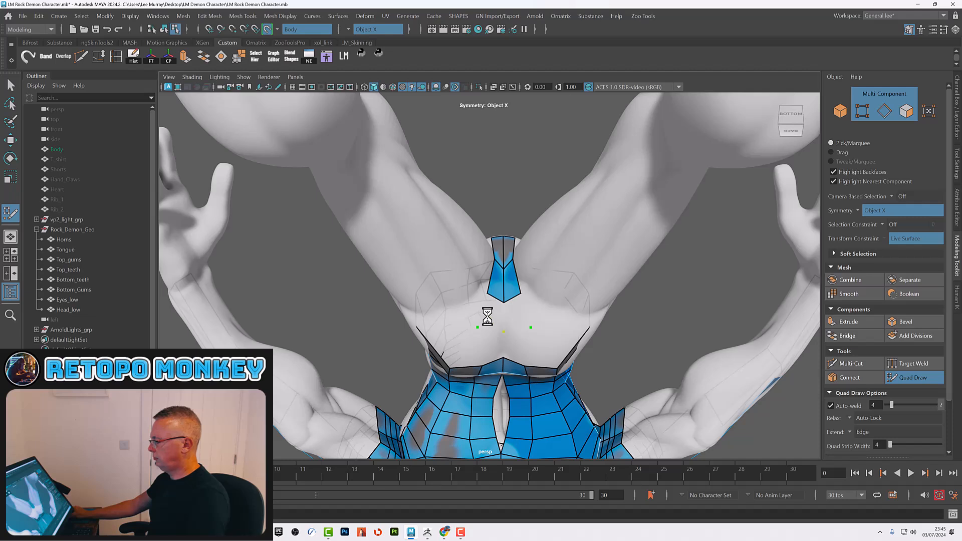
{"action": "left_click", "coordinate": [489, 331], "text": "shift"}
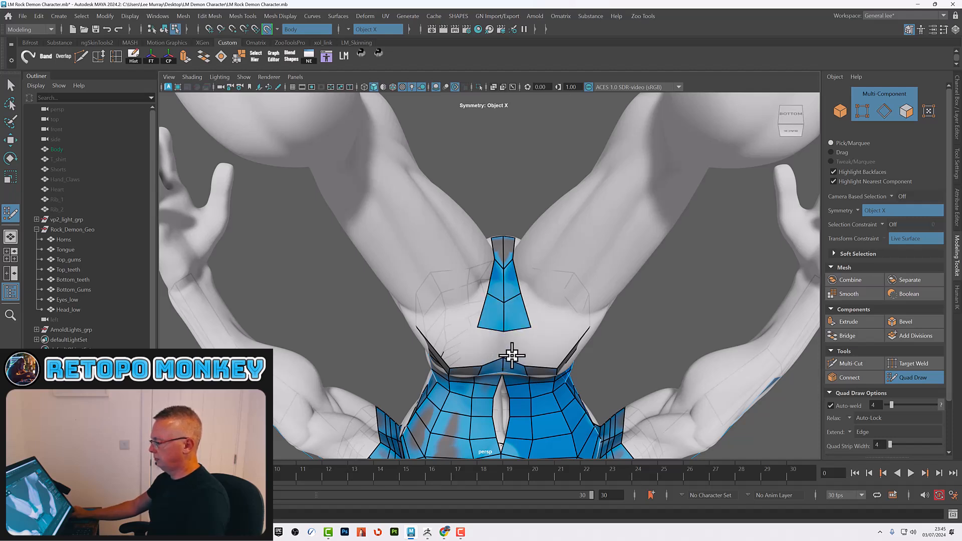
{"action": "left_click", "coordinate": [529, 355], "text": "shift"}
Fill the quads over the buttocks beside the central strip and insert a horizontal edge loop across them.
{"action": "left_click_drag", "start_coordinate": [538, 335], "coordinate": [546, 283], "text": "alt"}
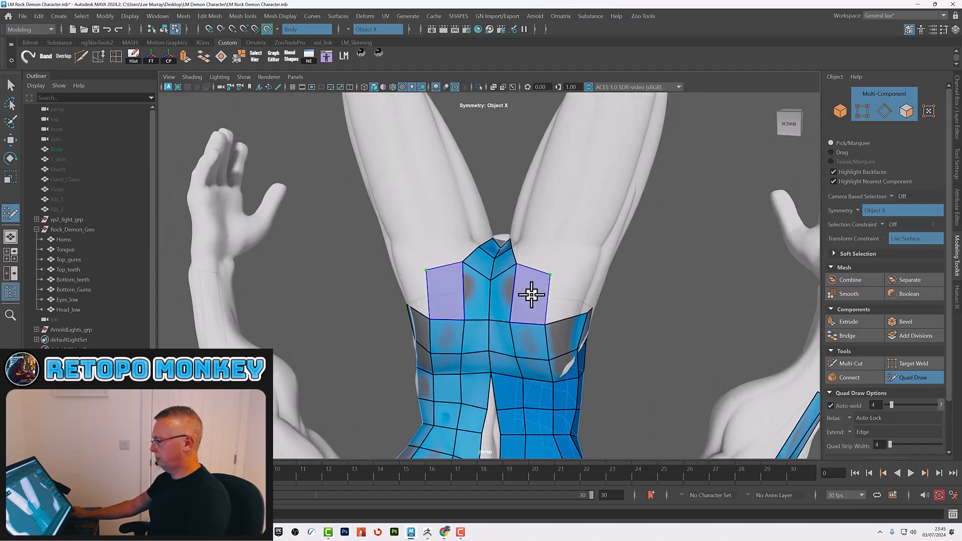
{"action": "left_click", "coordinate": [485, 281], "text": "shift"}
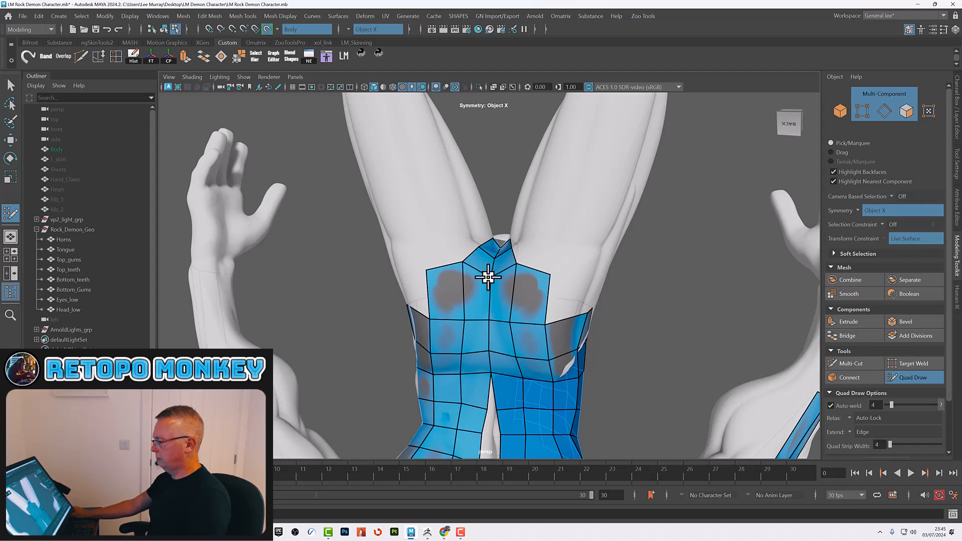
{"action": "left_click", "coordinate": [532, 297], "text": "ctrl"}
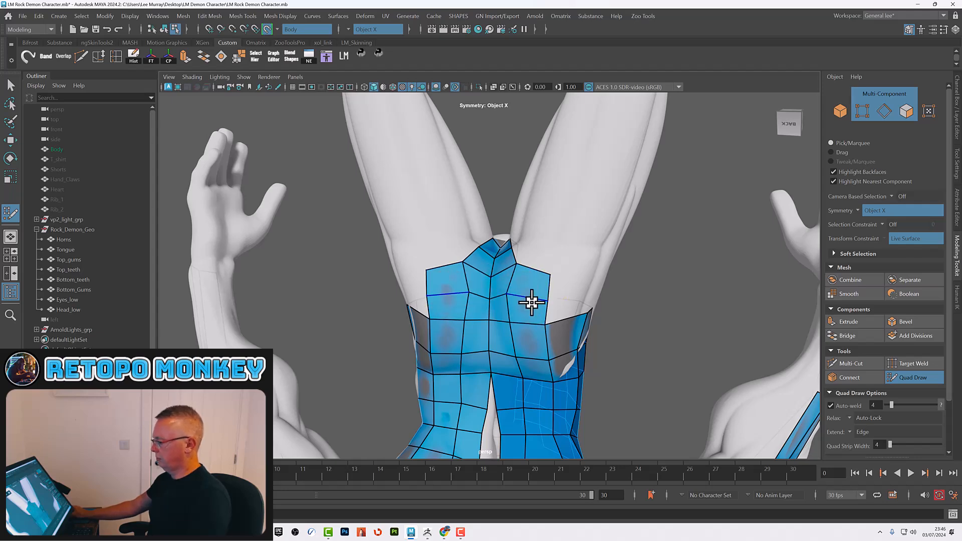
Add a row of quads from the buttock around the side of the hip to the front crotch strip.
{"action": "left_click_drag", "start_coordinate": [581, 326], "coordinate": [518, 306], "text": "alt"}
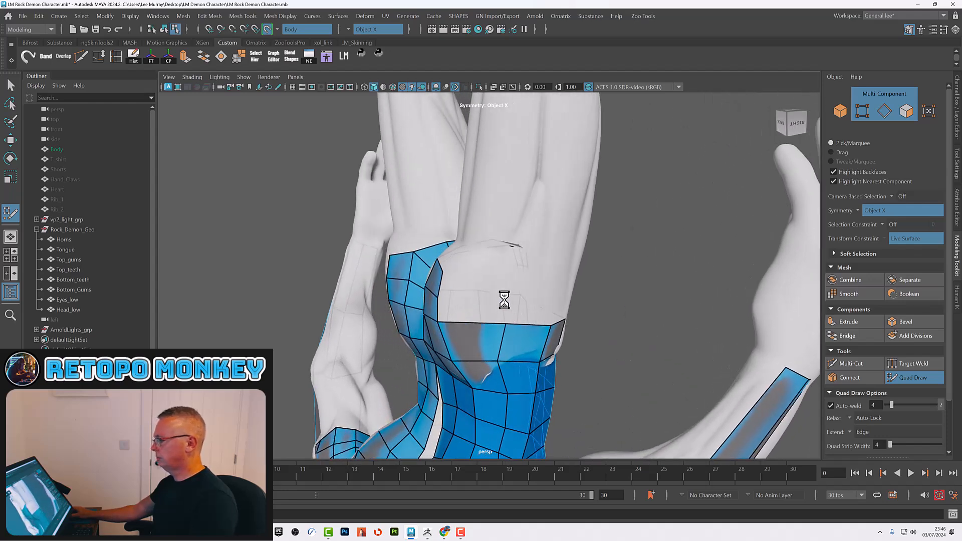
{"action": "left_click", "coordinate": [472, 310], "text": "shift"}
{"action": "left_click", "coordinate": [550, 303]}
{"action": "left_click_drag", "start_coordinate": [551, 295], "coordinate": [515, 290], "text": "alt"}
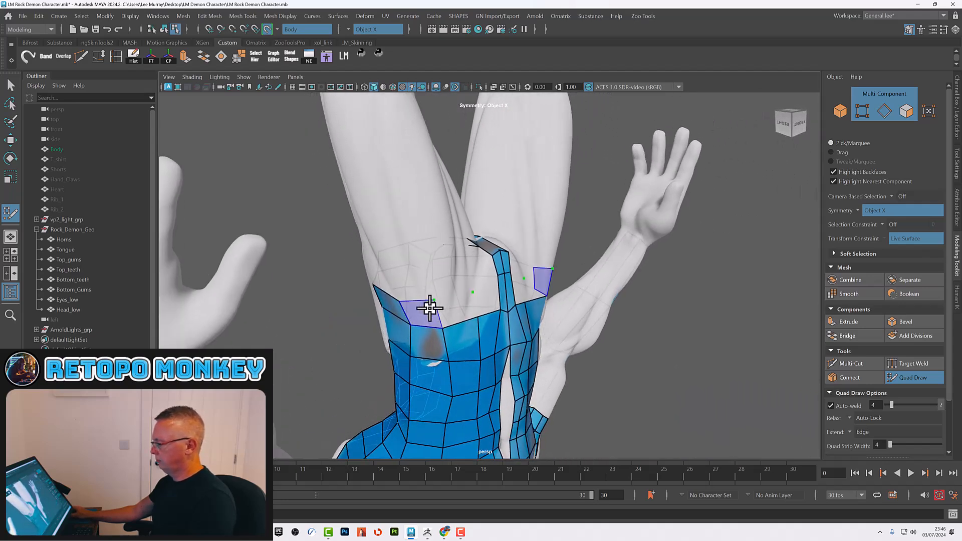
{"action": "left_click", "coordinate": [451, 306], "text": "shift"}
{"action": "left_click", "coordinate": [459, 304], "text": "shift"}
{"action": "left_click", "coordinate": [488, 292], "text": "shift"}
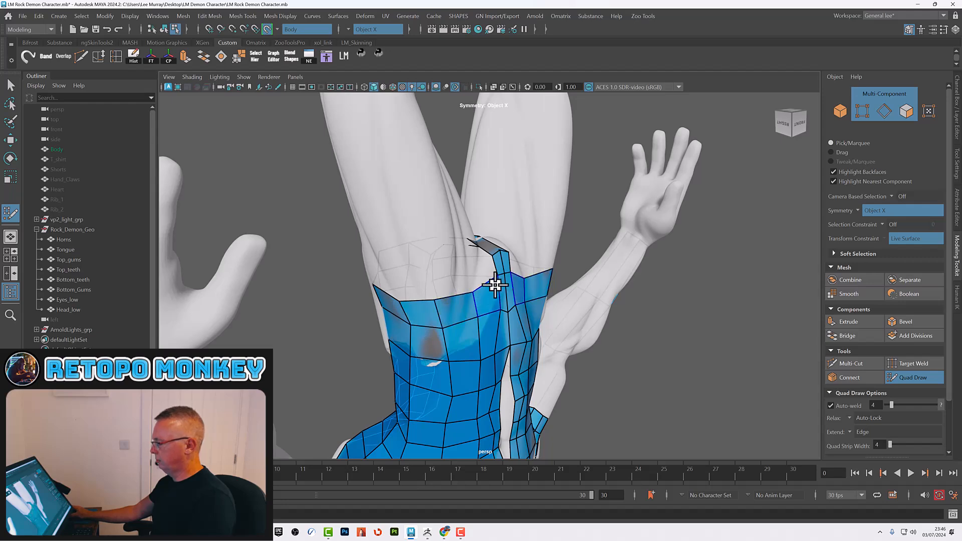
Fill a second row of quads below it, from the front of the pelvis around the outer hip to the buttock.
{"action": "left_click_drag", "start_coordinate": [535, 224], "coordinate": [439, 276], "text": "alt"}
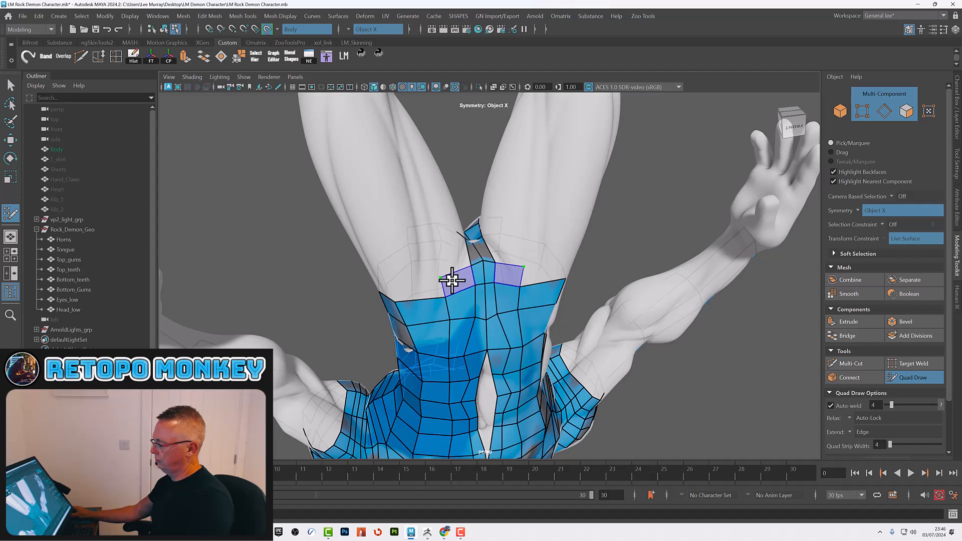
{"action": "left_click", "coordinate": [452, 280], "text": "shift"}
{"action": "left_click", "coordinate": [403, 289], "text": "shift"}
{"action": "left_click_drag", "start_coordinate": [470, 300], "coordinate": [509, 291], "text": "alt"}
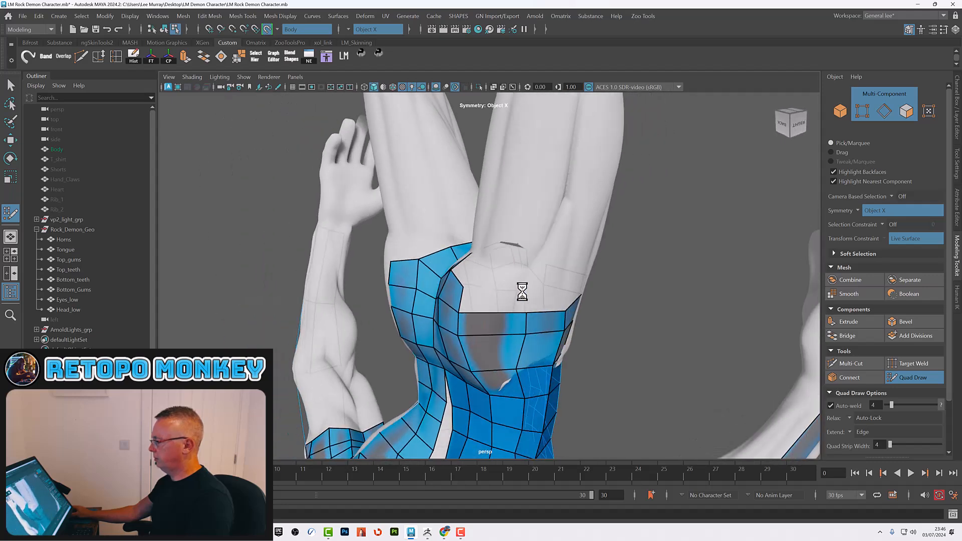
{"action": "left_click", "coordinate": [494, 293], "text": "shift"}
{"action": "left_click_drag", "start_coordinate": [532, 297], "coordinate": [428, 234], "text": "alt"}
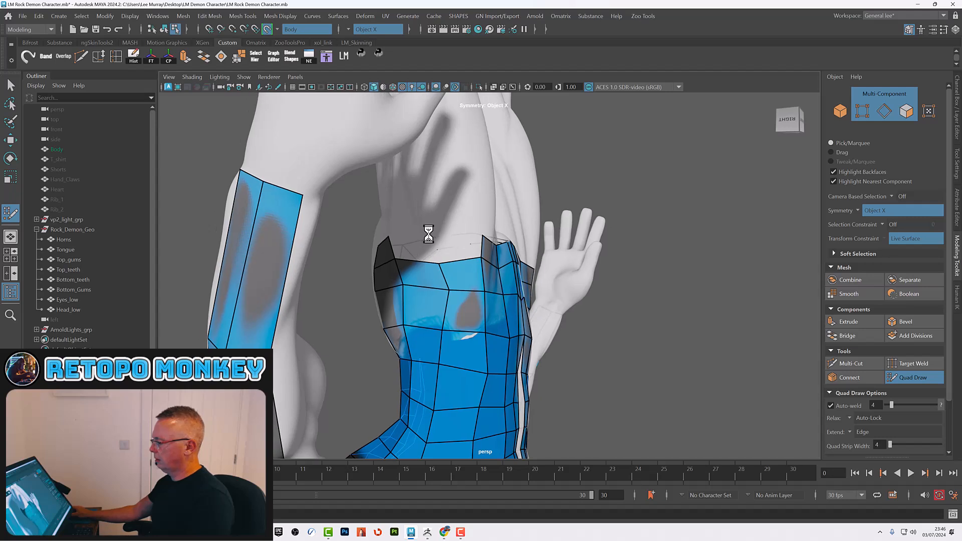
{"action": "left_click", "coordinate": [402, 250], "text": "shift"}
{"action": "left_click", "coordinate": [457, 243], "text": "shift"}
Place vertices partway down the back of the thigh and fill long quads down from the buttock edge.
{"action": "mouse_move", "coordinate": [491, 311]}
{"action": "left_mouse_down", "text": "alt"}
{"action": "mouse_move", "coordinate": [433, 303]}
{"action": "mouse_move", "coordinate": [470, 317]}
{"action": "mouse_move", "coordinate": [462, 318]}
{"action": "mouse_move", "coordinate": [481, 299]}
{"action": "mouse_move", "coordinate": [491, 307]}
{"action": "mouse_move", "coordinate": [459, 292]}
{"action": "mouse_move", "coordinate": [524, 302]}
{"action": "left_mouse_up", "text": "alt"}
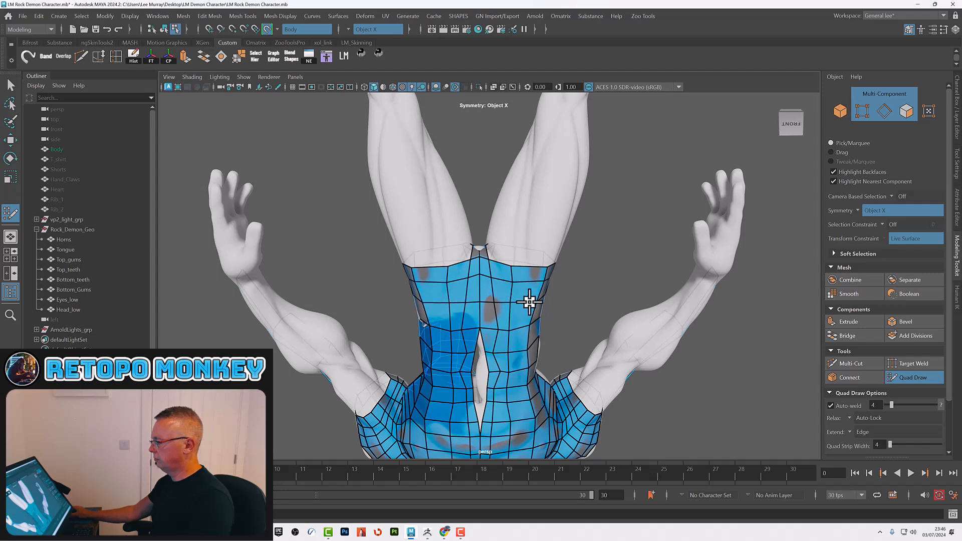
{"action": "left_click_drag", "start_coordinate": [538, 397], "coordinate": [540, 377], "text": "alt"}
{"action": "left_click", "coordinate": [571, 372]}
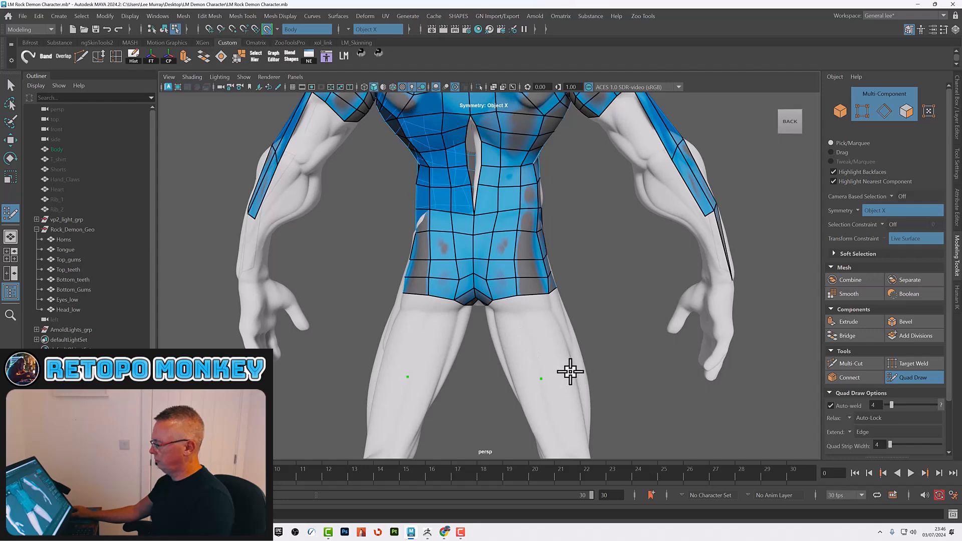
{"action": "left_click", "coordinate": [546, 342], "text": "shift"}
{"action": "left_click", "coordinate": [536, 354], "text": "shift"}
{"action": "mouse_move", "coordinate": [538, 361]}
{"action": "left_mouse_down", "text": "alt"}
{"action": "mouse_move", "coordinate": [550, 349]}
{"action": "mouse_move", "coordinate": [548, 367]}
{"action": "left_mouse_up", "text": "alt"}
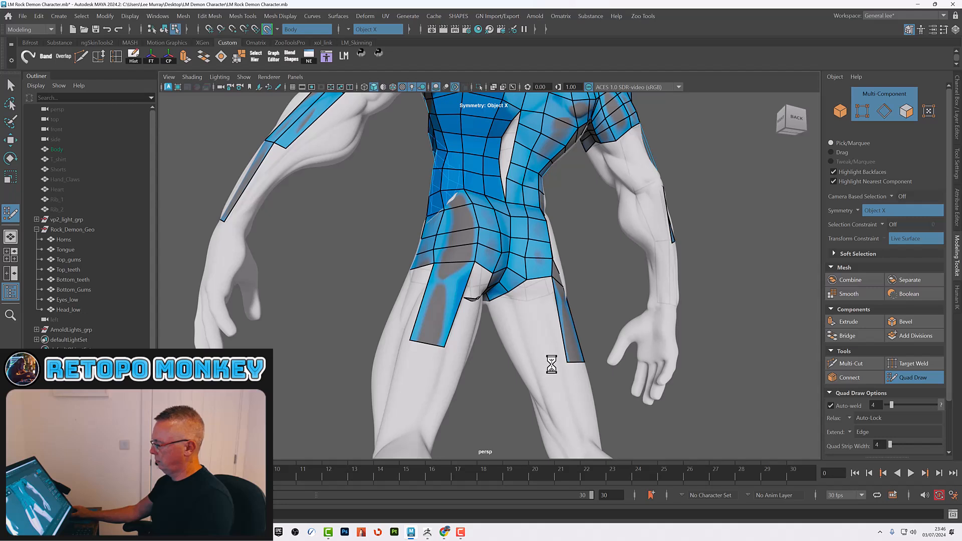
{"action": "left_click", "coordinate": [546, 326], "text": "shift"}
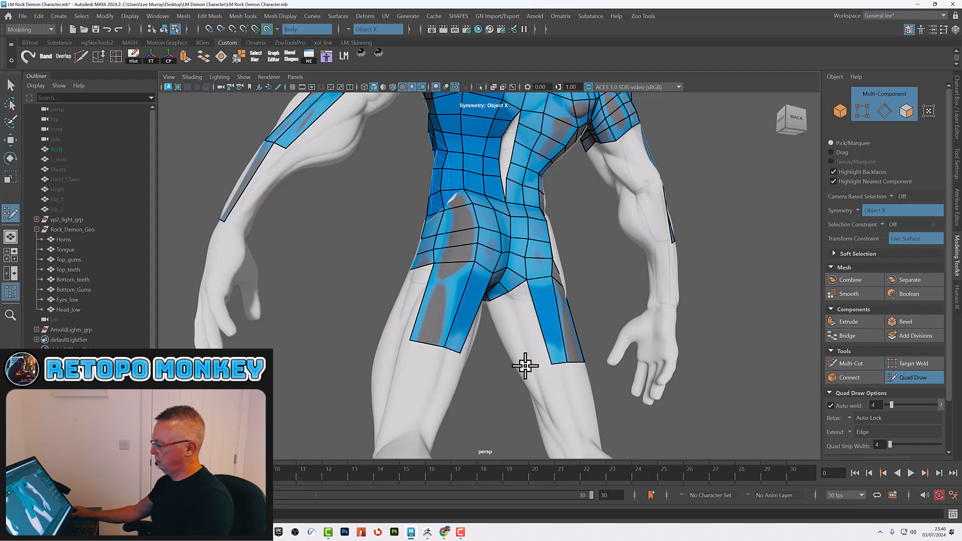
{"action": "left_click", "coordinate": [534, 332], "text": "shift"}
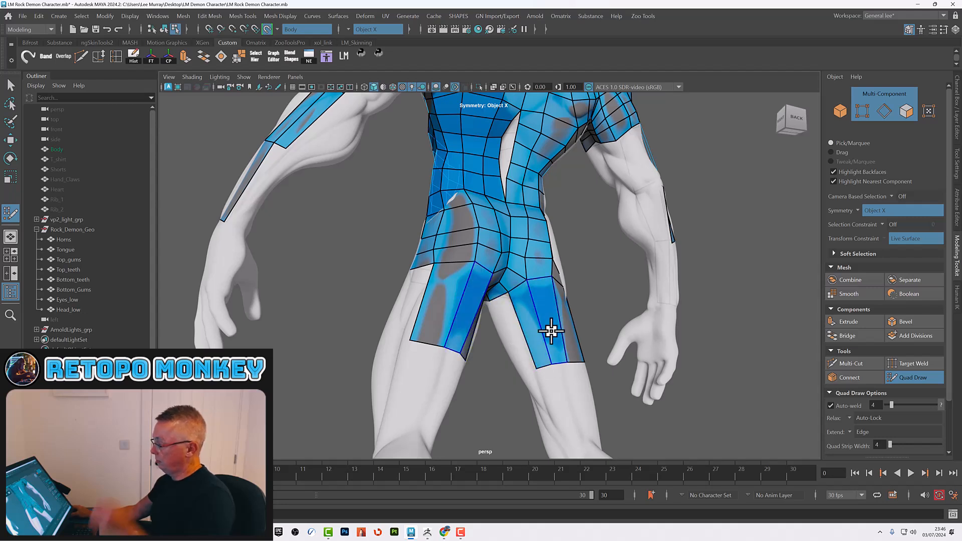
Extend the long thigh quads around the inner thigh to the front beside the crotch strip.
{"action": "mouse_move", "coordinate": [538, 336]}
{"action": "left_mouse_down", "text": "alt"}
{"action": "mouse_move", "coordinate": [564, 359]}
{"action": "mouse_move", "coordinate": [573, 344]}
{"action": "mouse_move", "coordinate": [535, 350]}
{"action": "left_mouse_up", "text": "alt"}
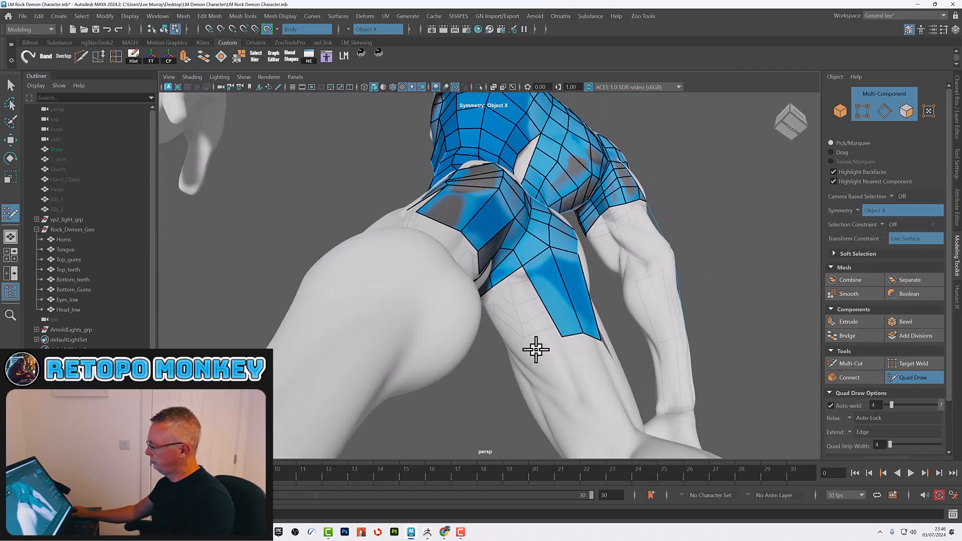
{"action": "left_click", "coordinate": [535, 350]}
{"action": "left_click", "coordinate": [532, 342], "text": "shift"}
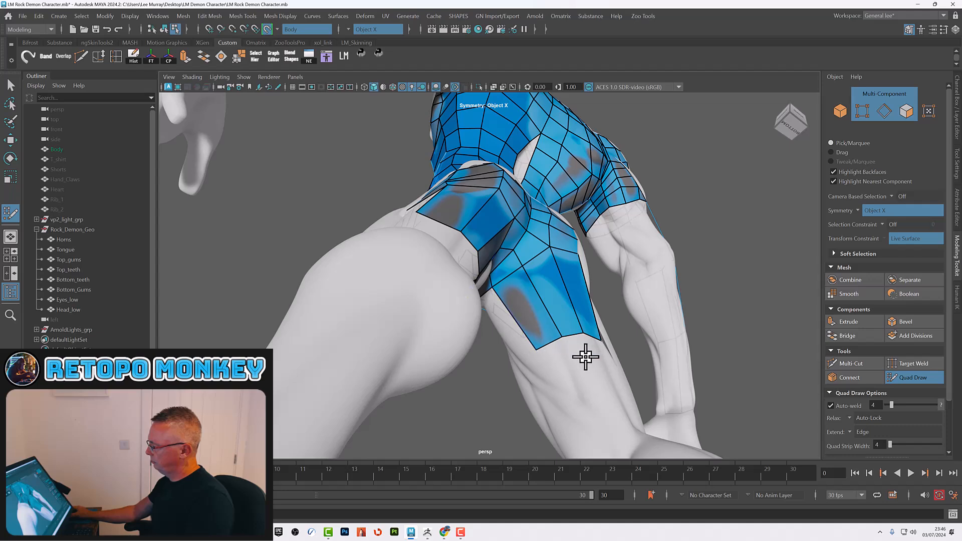
{"action": "left_click_drag", "start_coordinate": [603, 347], "coordinate": [577, 385], "text": "alt"}
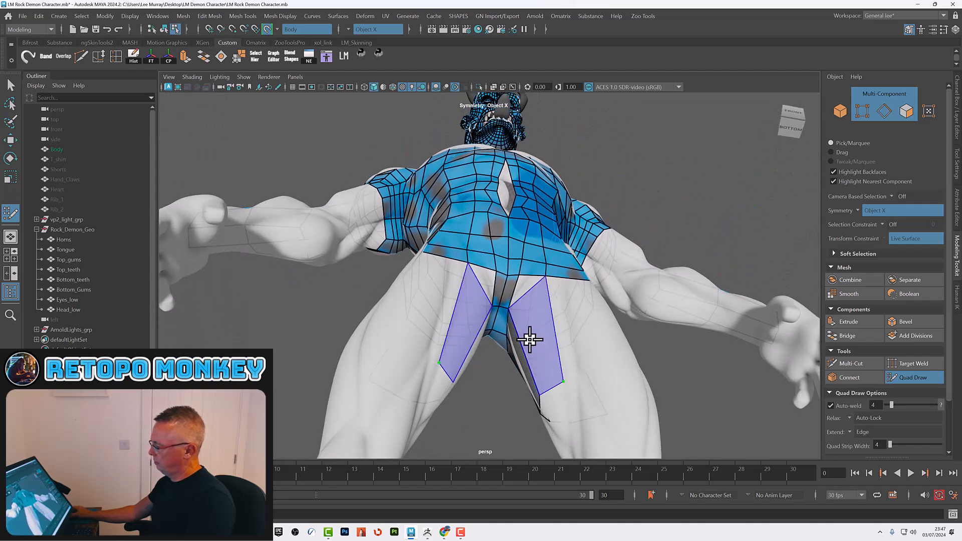
{"action": "left_click", "coordinate": [528, 339], "text": "shift"}
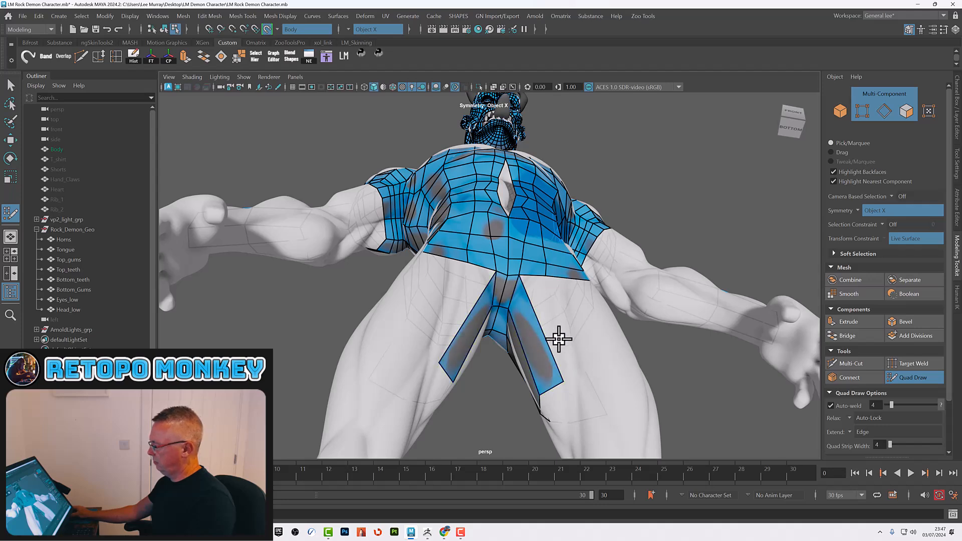
Fill two long quads across the front of the thigh, working outward from the crotch strip.
{"action": "left_click", "coordinate": [584, 335], "text": "shift"}
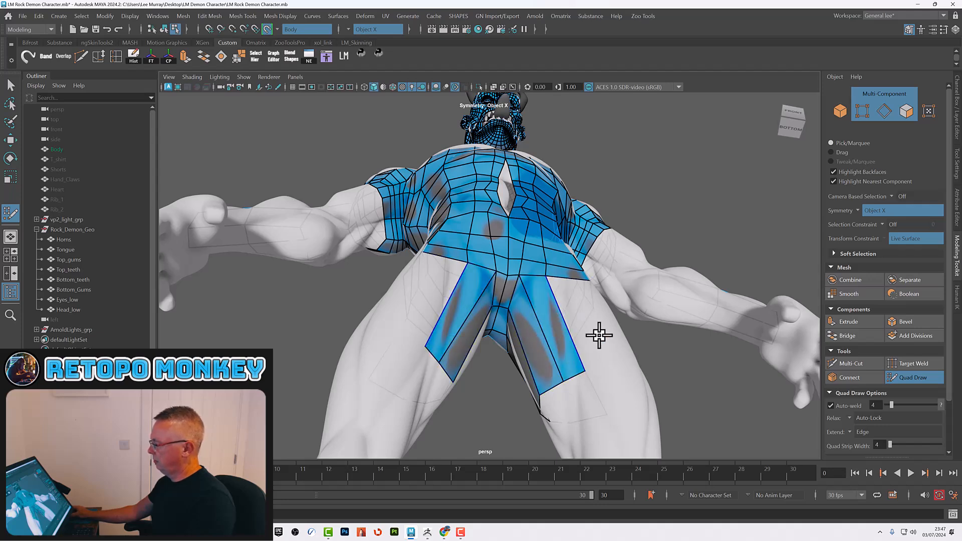
{"action": "left_click_drag", "start_coordinate": [602, 350], "coordinate": [552, 329], "text": "alt"}
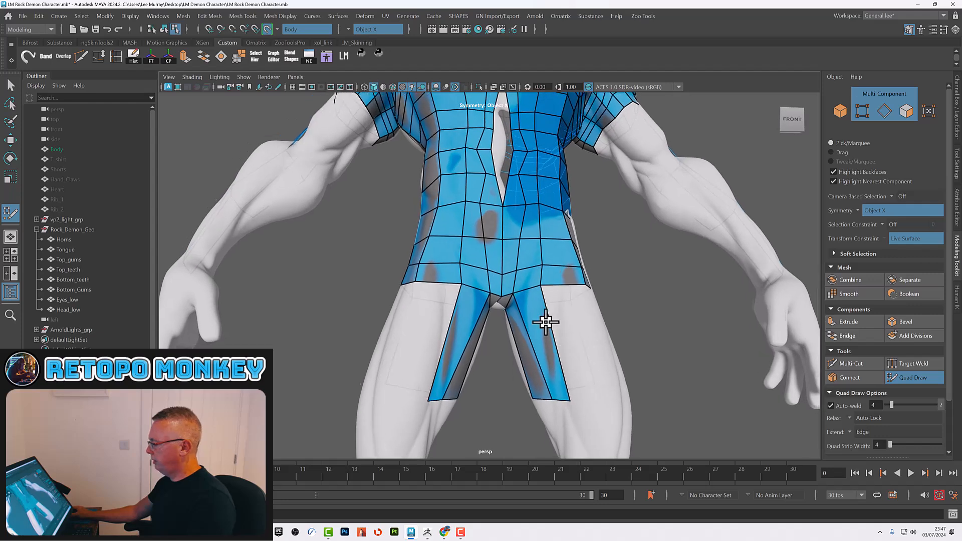
{"action": "middle_click_drag", "start_coordinate": [551, 328], "coordinate": [556, 323], "text": "alt"}
{"action": "left_click_drag", "start_coordinate": [556, 323], "coordinate": [541, 332], "text": "alt"}
{"action": "key", "text": "shift"}
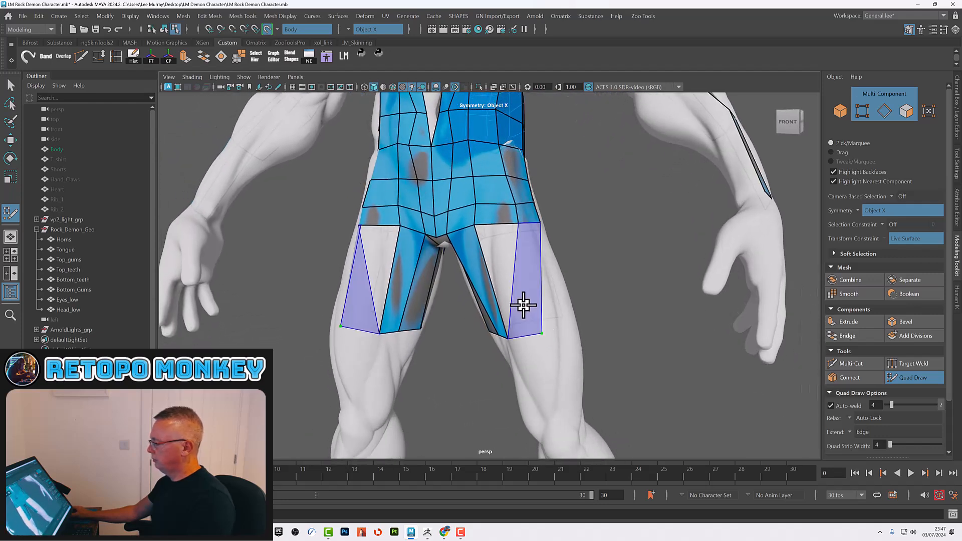
{"action": "left_click", "coordinate": [510, 295], "text": "shift"}
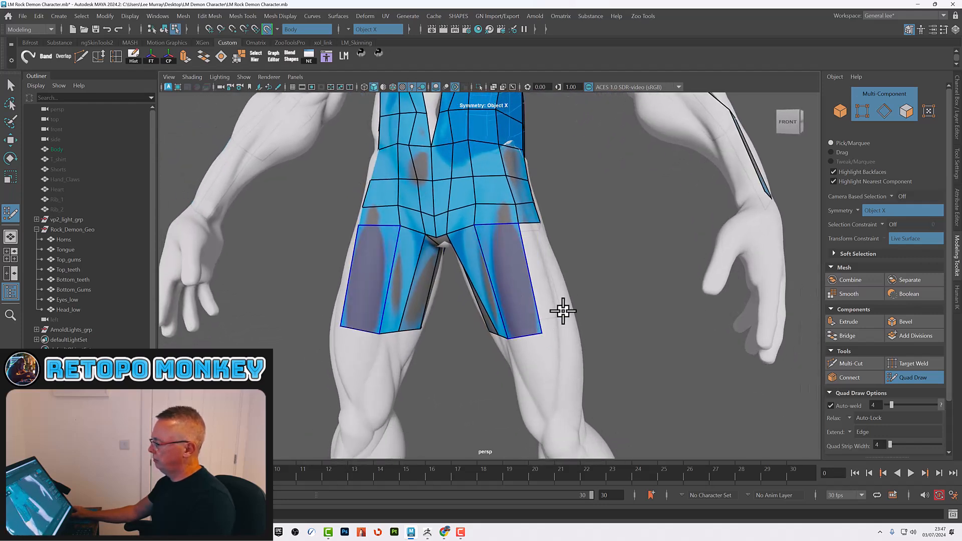
Close the long thigh quad row around the outer side of the leg, joining the front quads to the back.
{"action": "mouse_move", "coordinate": [525, 316]}
{"action": "left_mouse_down", "text": "alt"}
{"action": "mouse_move", "coordinate": [543, 307]}
{"action": "mouse_move", "coordinate": [522, 319]}
{"action": "left_mouse_up", "text": "alt"}
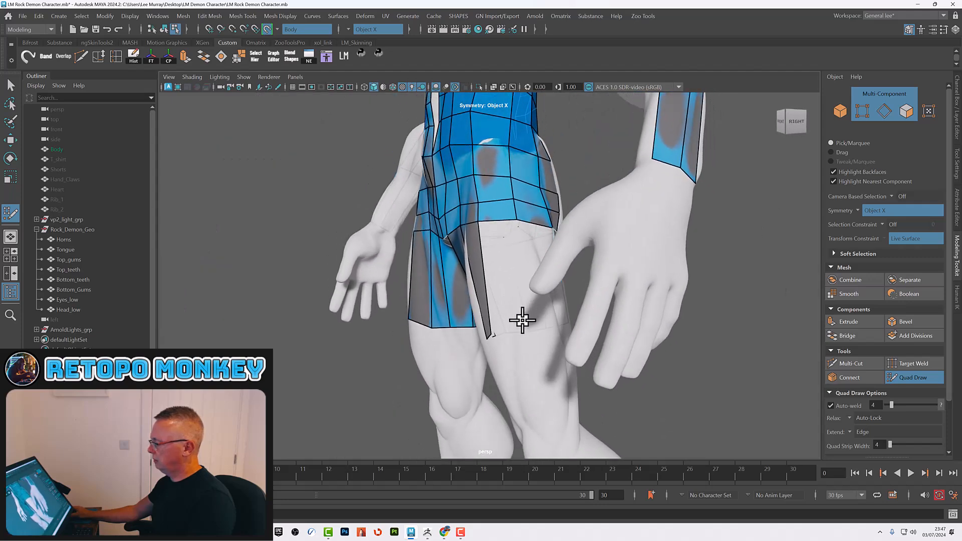
{"action": "left_click", "coordinate": [497, 285], "text": "shift"}
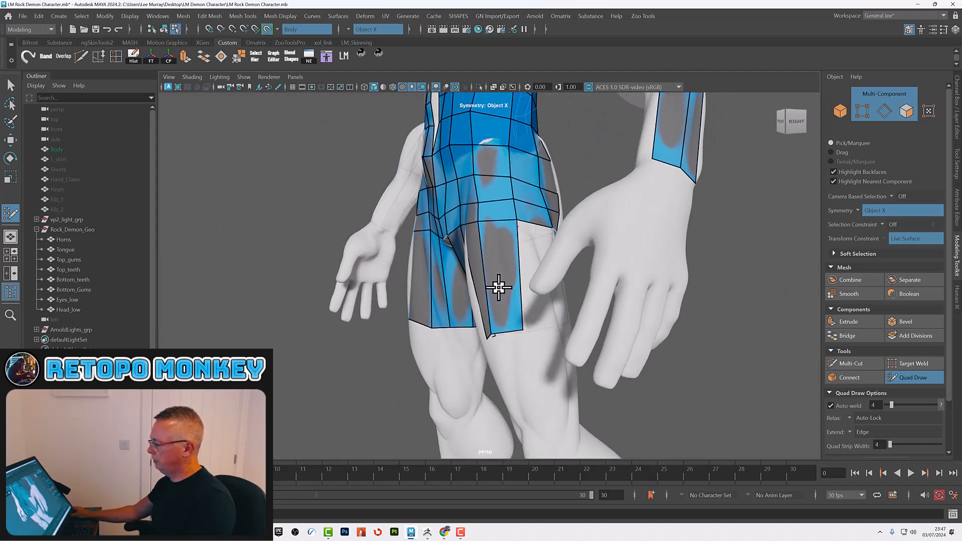
{"action": "mouse_move", "coordinate": [541, 336]}
{"action": "left_mouse_down", "text": "alt"}
{"action": "mouse_move", "coordinate": [507, 332]}
{"action": "mouse_move", "coordinate": [489, 283]}
{"action": "left_mouse_up", "text": "alt"}
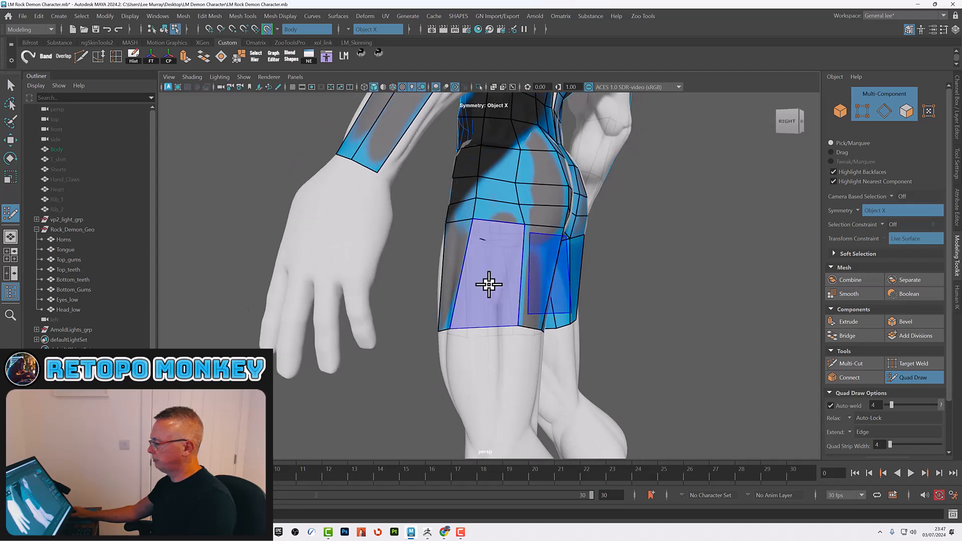
{"action": "left_click", "coordinate": [485, 287], "text": "shift"}
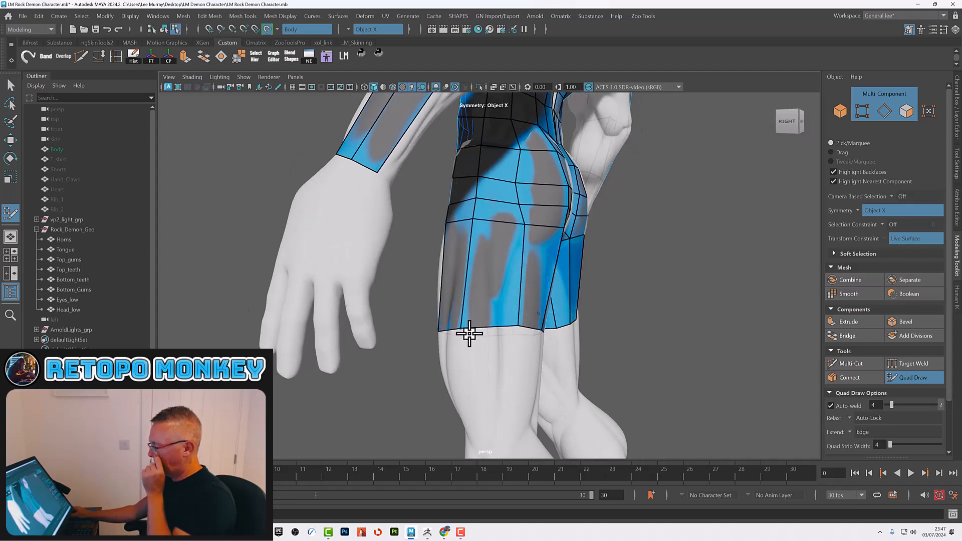
Adjust the quads at the front of the hip beside the crotch.
{"action": "left_click_drag", "start_coordinate": [465, 326], "coordinate": [541, 309], "text": "alt"}
{"action": "right_click_drag", "start_coordinate": [541, 309], "coordinate": [451, 211], "text": "alt"}
{"action": "middle_click_drag", "start_coordinate": [468, 174], "coordinate": [483, 306], "text": "alt"}
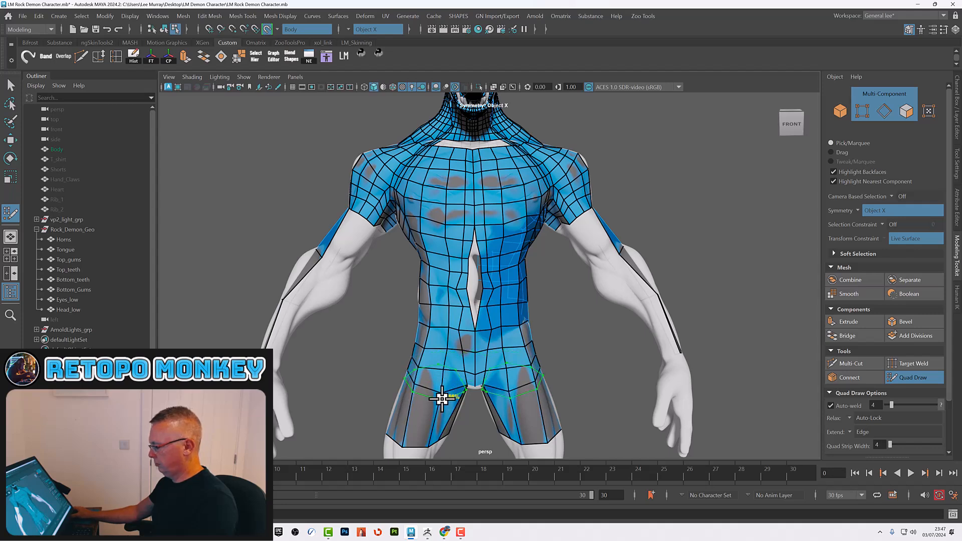
{"action": "left_click_drag", "start_coordinate": [447, 380], "coordinate": [444, 385]}
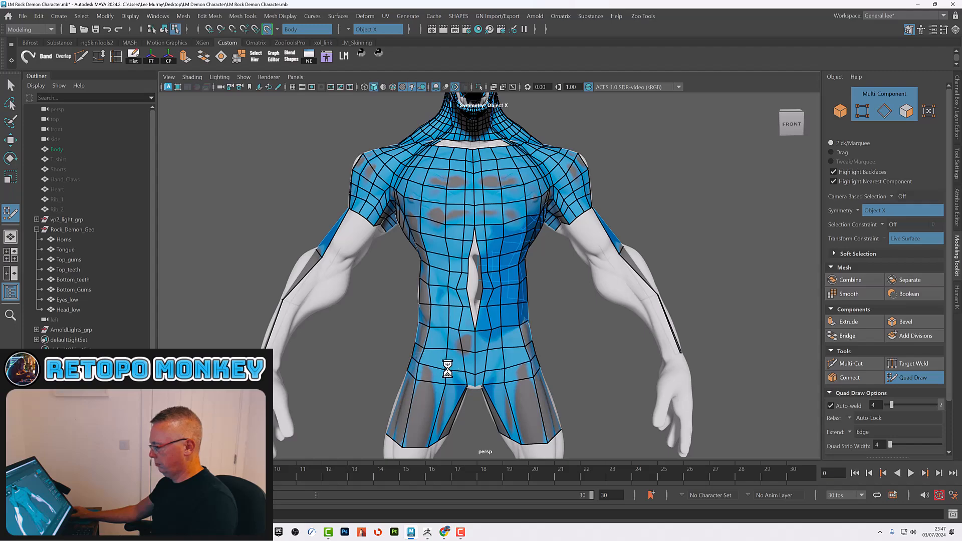
Fill quads in the gap between the neck base and upper chest toward the centre, adding matching vertical edge loops down the chest.
{"action": "middle_click_drag", "start_coordinate": [454, 180], "coordinate": [458, 274], "text": "alt"}
{"action": "right_click_drag", "start_coordinate": [458, 274], "coordinate": [571, 277], "text": "alt"}
{"action": "middle_click_drag", "start_coordinate": [571, 277], "coordinate": [709, 356], "text": "alt"}
{"action": "left_click_drag", "start_coordinate": [529, 294], "coordinate": [509, 266], "text": "alt"}
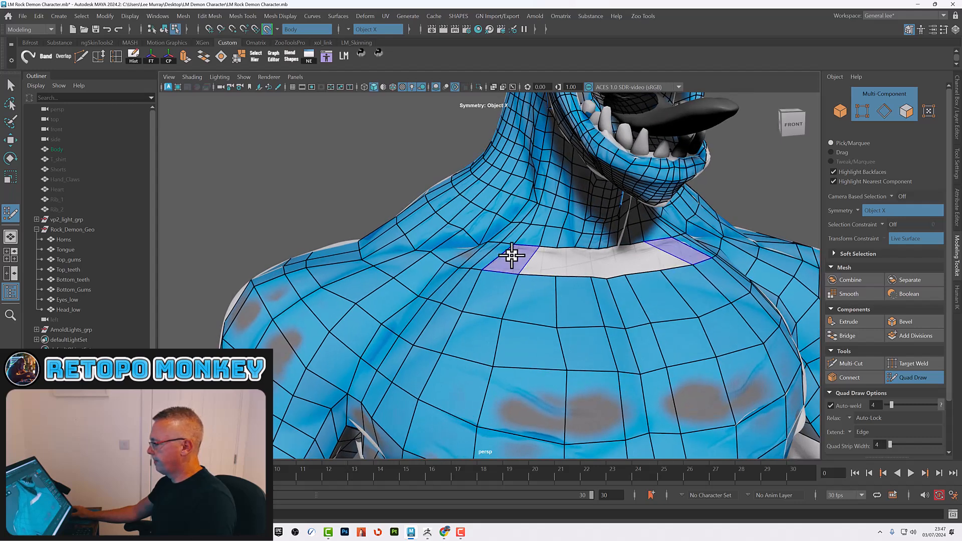
{"action": "left_click", "coordinate": [539, 256], "text": "shift"}
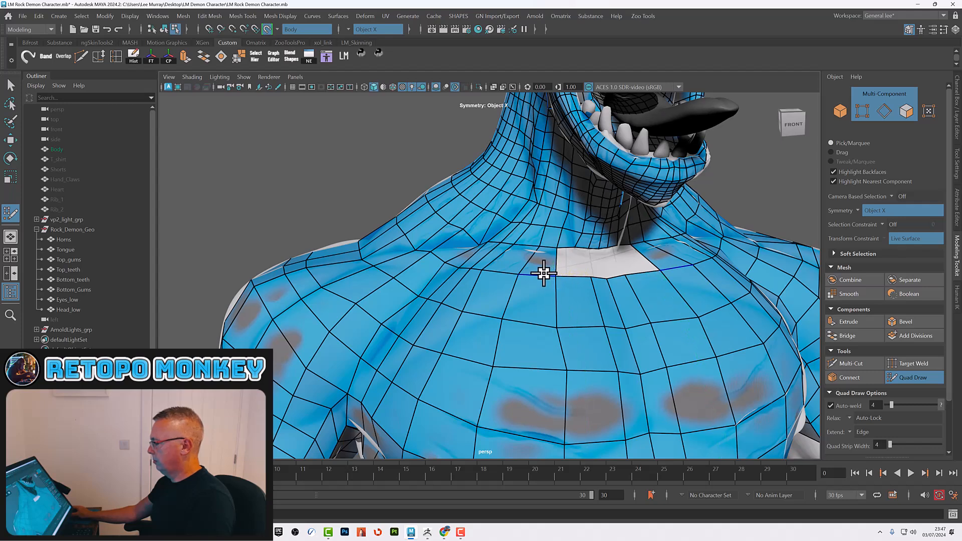
{"action": "key", "text": "ctrl+z"}
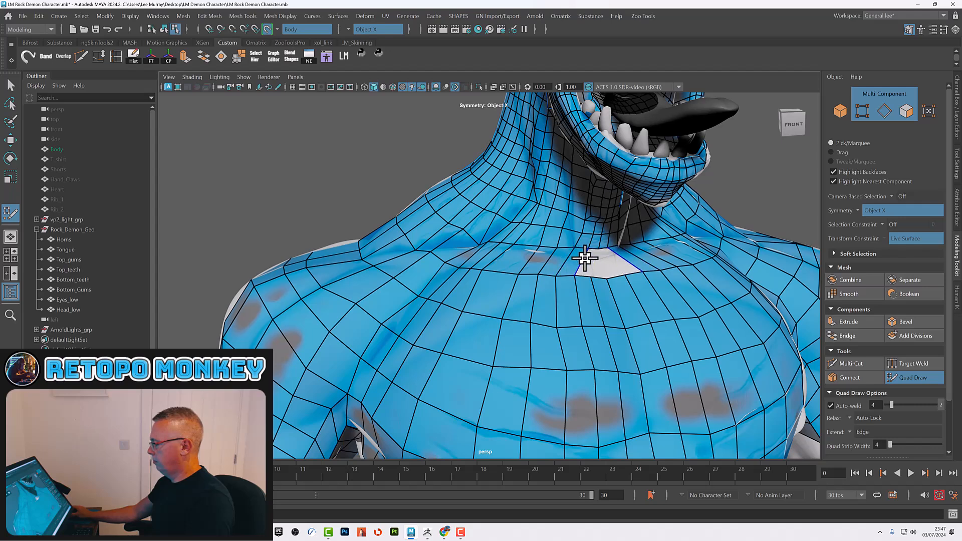
Delete the two rows of centre quads at the front of the neck base, just above the remaining chest gap.
{"action": "left_click_drag", "start_coordinate": [616, 275], "coordinate": [531, 312], "text": "alt"}
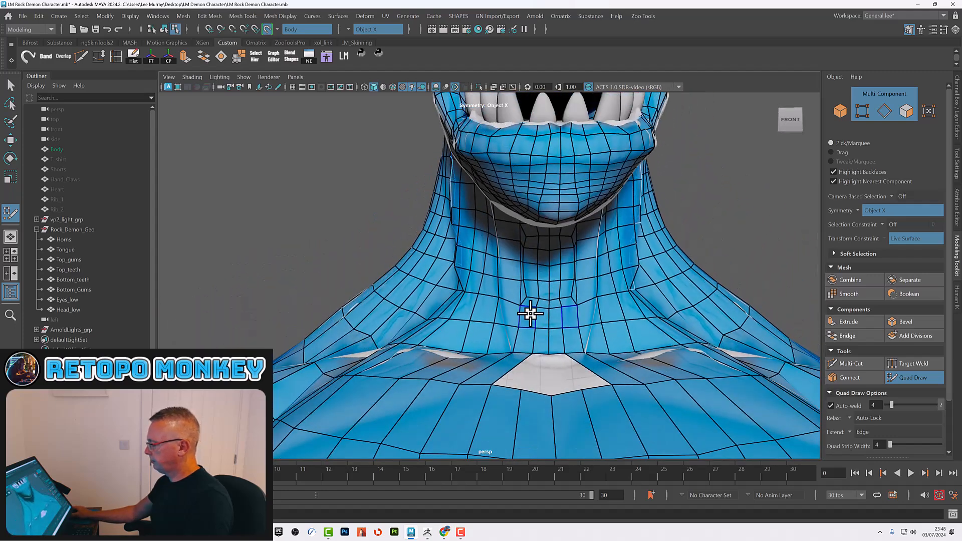
{"action": "left_click", "coordinate": [529, 316], "text": "ctrl+shift"}
{"action": "left_click", "coordinate": [543, 316], "text": "ctrl+shift"}
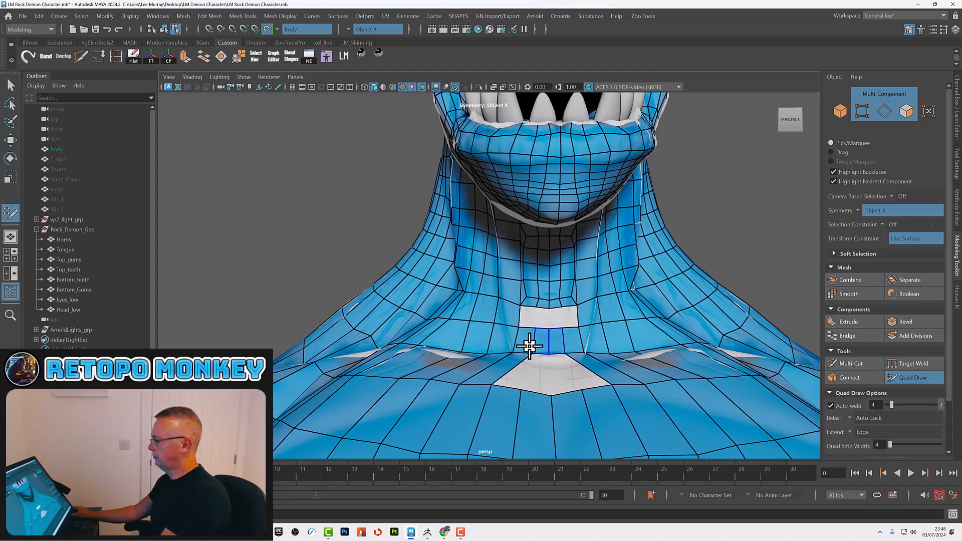
{"action": "left_click", "coordinate": [526, 340], "text": "ctrl+shift"}
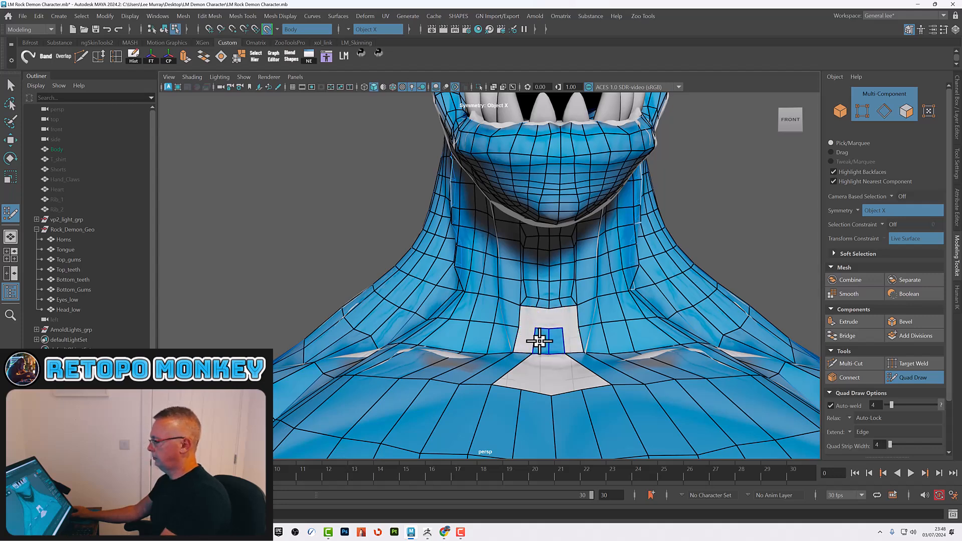
Refill the hole at the front of the neck base with narrower quads, adding an extra column on each side of the centre line.
{"action": "left_click", "coordinate": [524, 318], "text": "shift"}
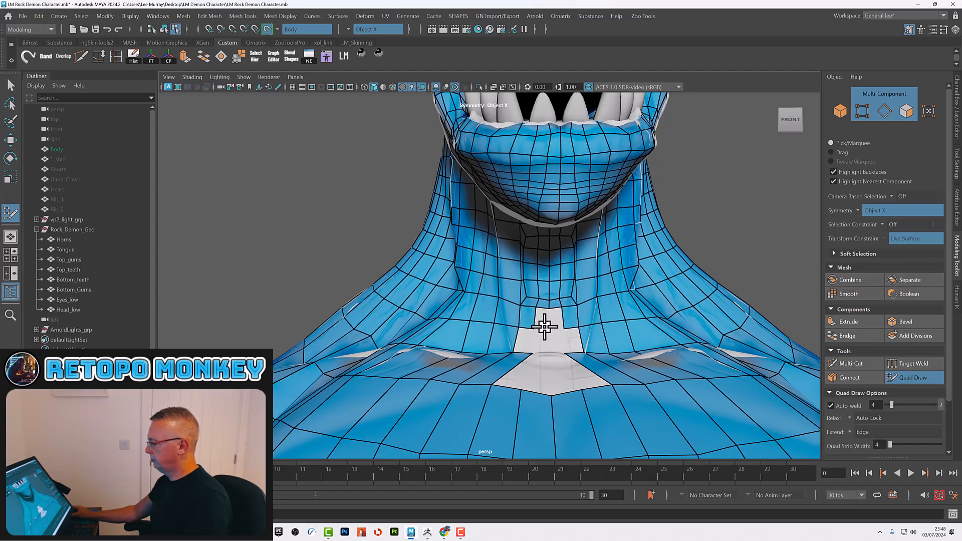
{"action": "left_click", "coordinate": [523, 343], "text": "shift"}
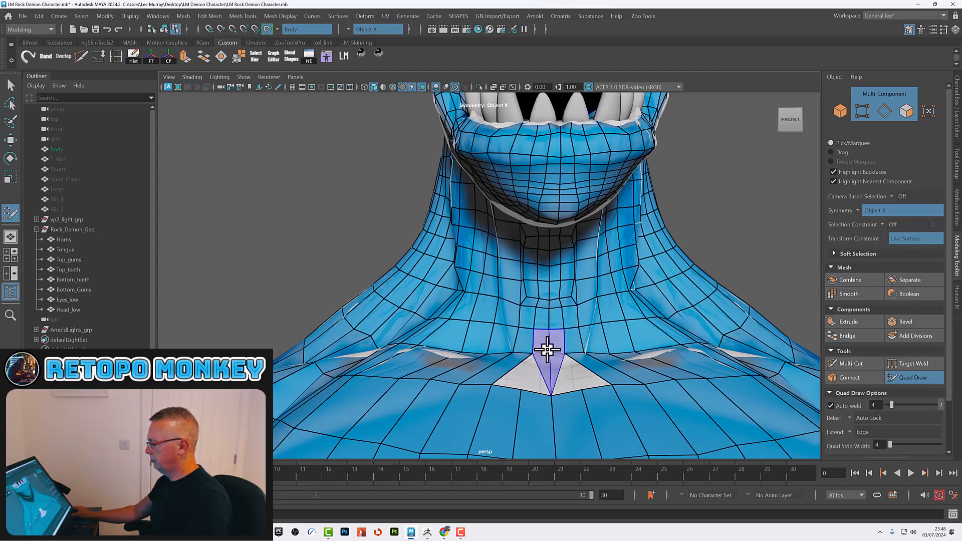
{"action": "left_click", "coordinate": [545, 338], "text": "shift"}
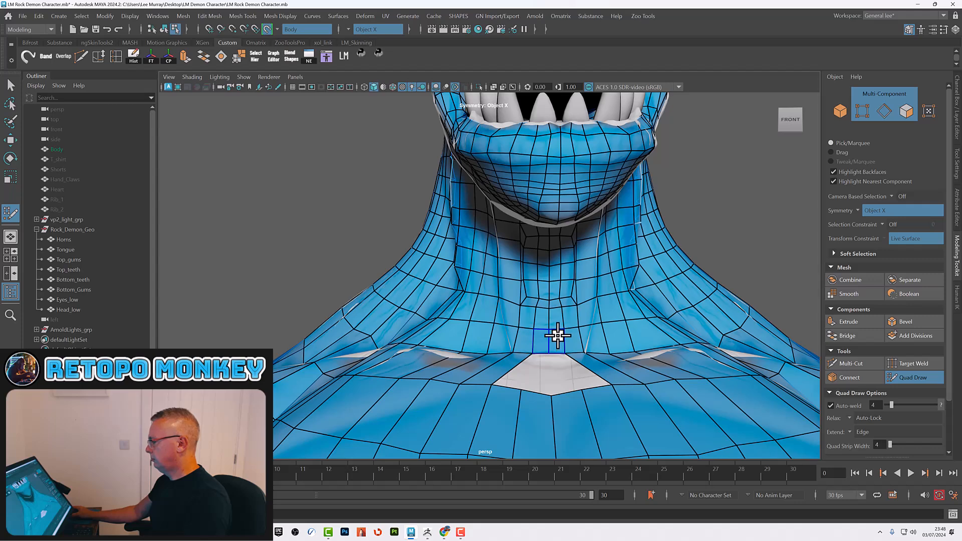
Delete the quads flanking the throat's centre, directly above the refilled neck base, to rework the edge flow.
{"action": "left_click", "coordinate": [530, 304], "text": "ctrl+shift"}
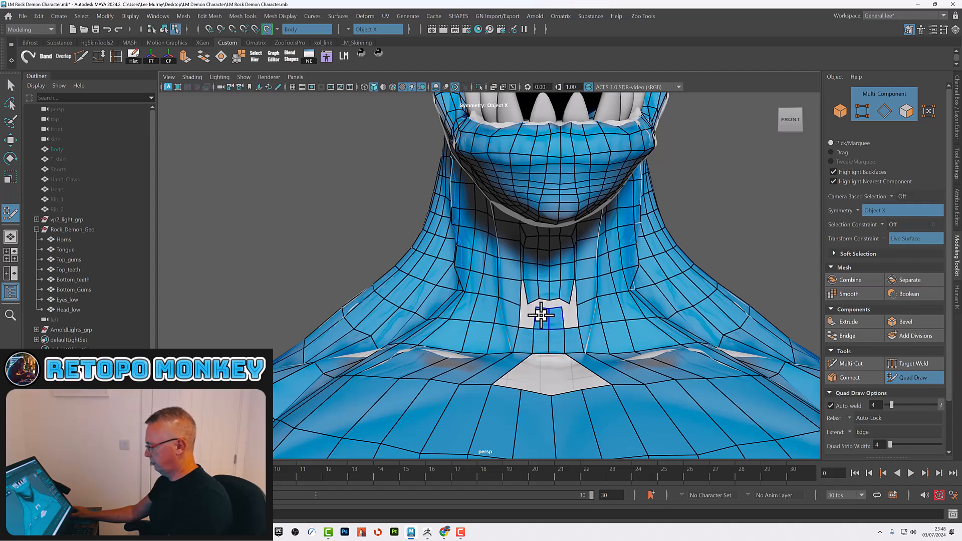
Delete the stray face in the throat gap, adjust the bordering vertices and fill the gap with quads.
{"action": "left_click", "coordinate": [540, 316], "text": "ctrl+shift"}
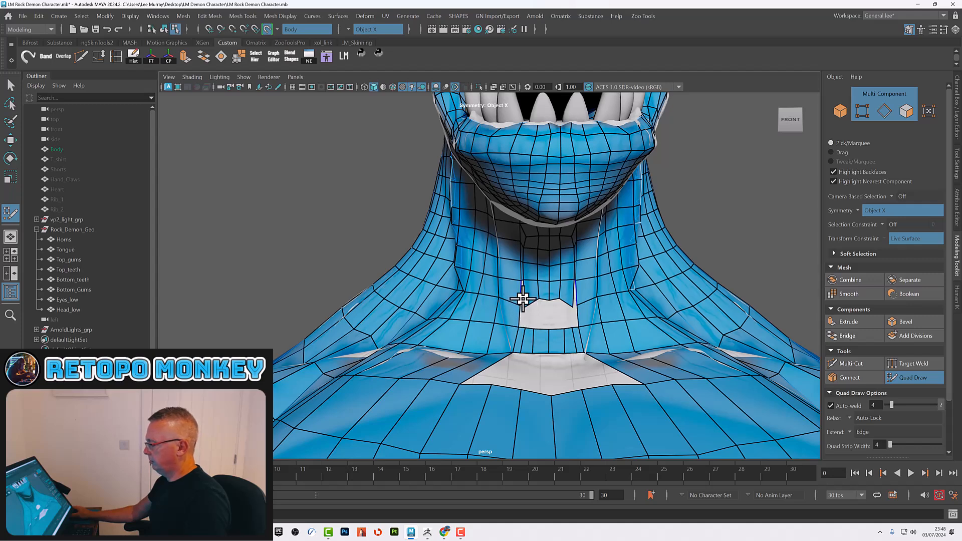
{"action": "scroll", "coordinate": [553, 322], "scroll_direction": "up", "scroll_amount": 4}
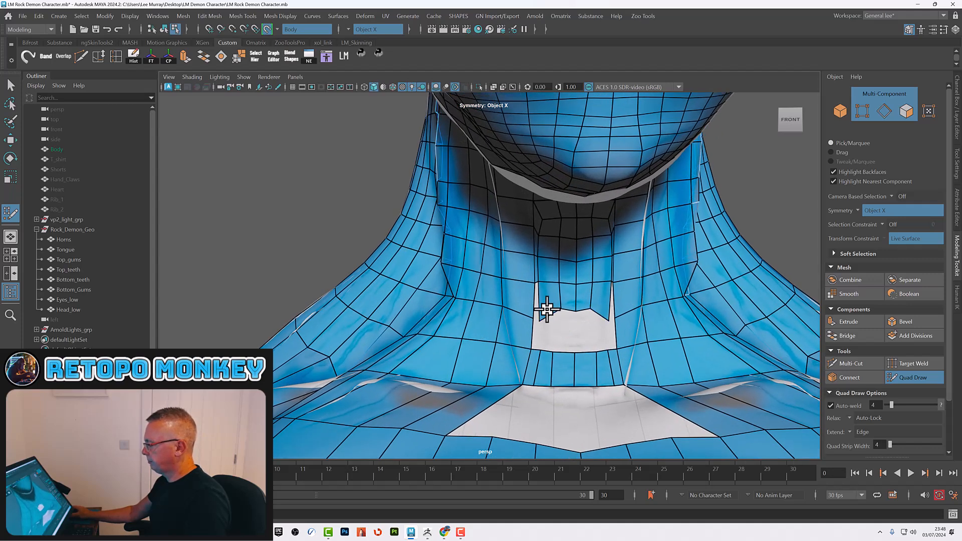
{"action": "left_click_drag", "start_coordinate": [533, 316], "coordinate": [522, 311]}
{"action": "left_click", "coordinate": [532, 305], "text": "shift"}
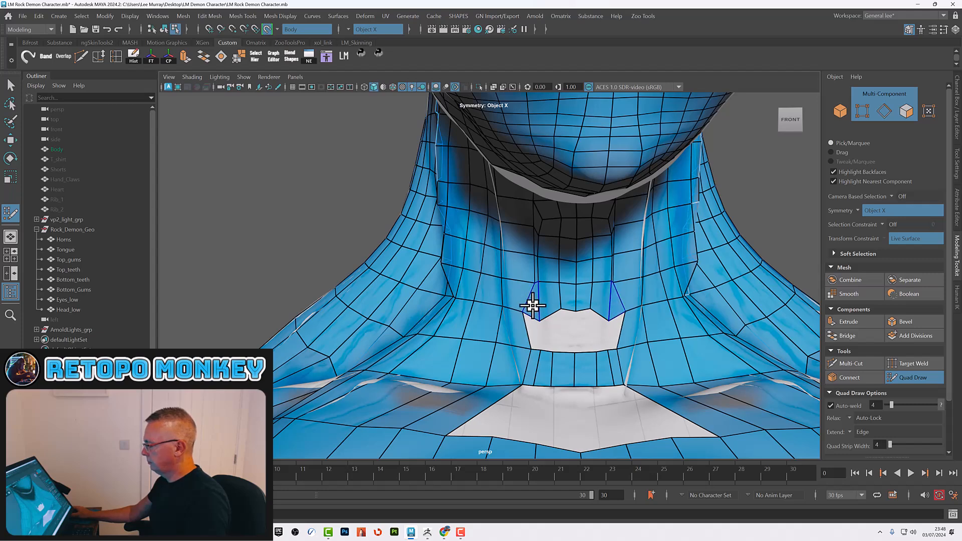
{"action": "left_click_drag", "start_coordinate": [540, 319], "coordinate": [540, 315]}
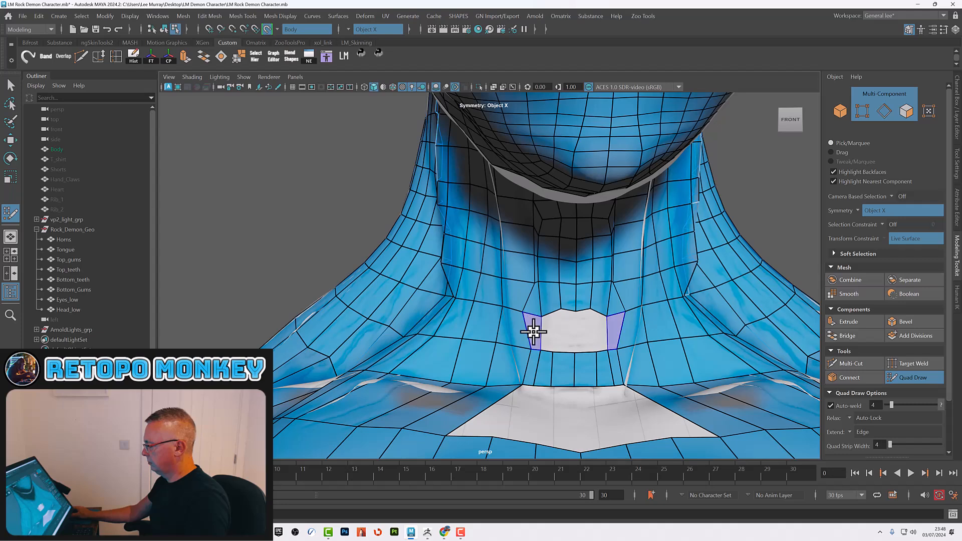
{"action": "left_click", "coordinate": [546, 334], "text": "shift"}
{"action": "left_click", "coordinate": [559, 335], "text": "shift"}
Fill the gap between the collarbones with quads and relax the lower-neck topology around it.
{"action": "left_click", "coordinate": [554, 415], "text": "shift"}
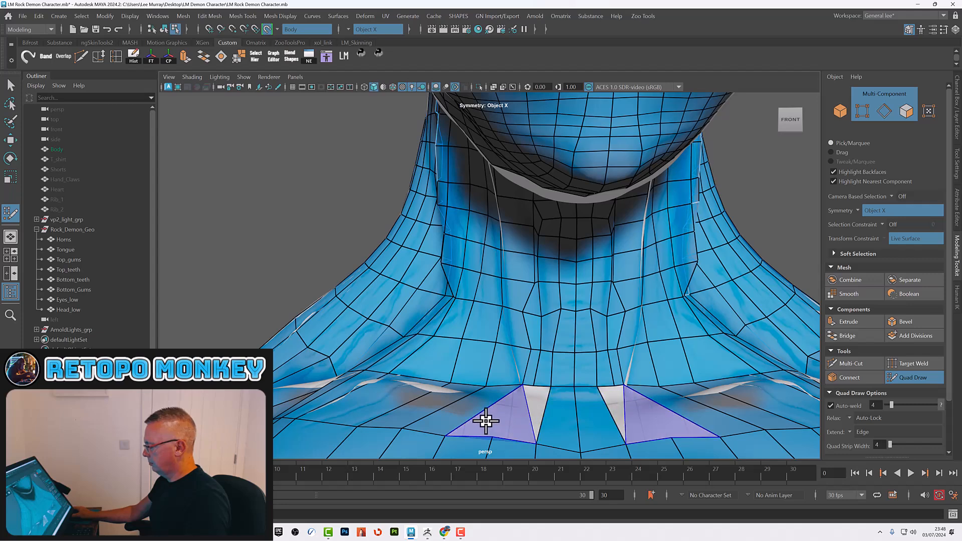
{"action": "left_click", "coordinate": [523, 417], "text": "shift"}
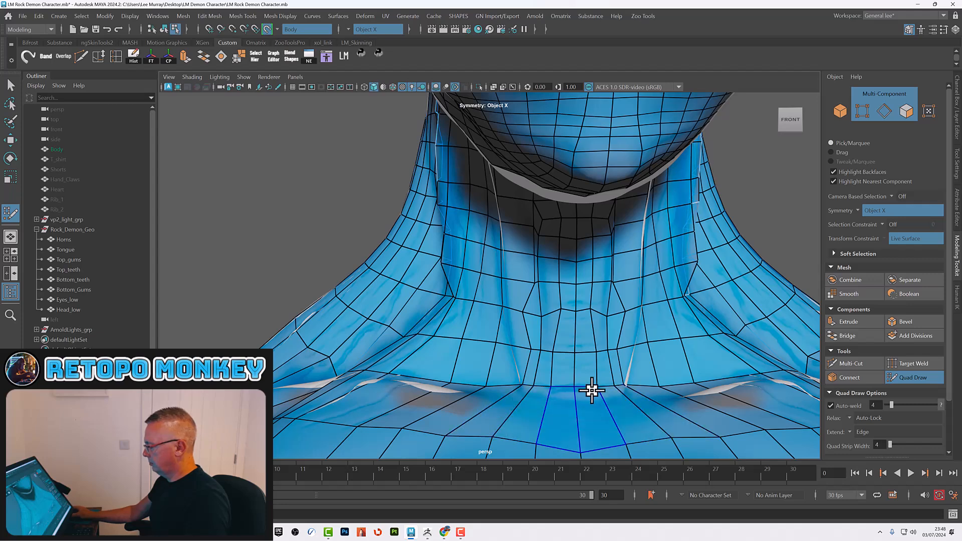
{"action": "key", "text": "b"}
{"action": "mouse_move", "coordinate": [591, 352]}
{"action": "left_mouse_down", "text": "shift"}
{"action": "mouse_move", "coordinate": [554, 374]}
{"action": "mouse_move", "coordinate": [598, 370]}
{"action": "mouse_move", "coordinate": [483, 361]}
{"action": "mouse_move", "coordinate": [518, 365]}
{"action": "mouse_move", "coordinate": [548, 350]}
{"action": "left_mouse_up", "text": "shift"}
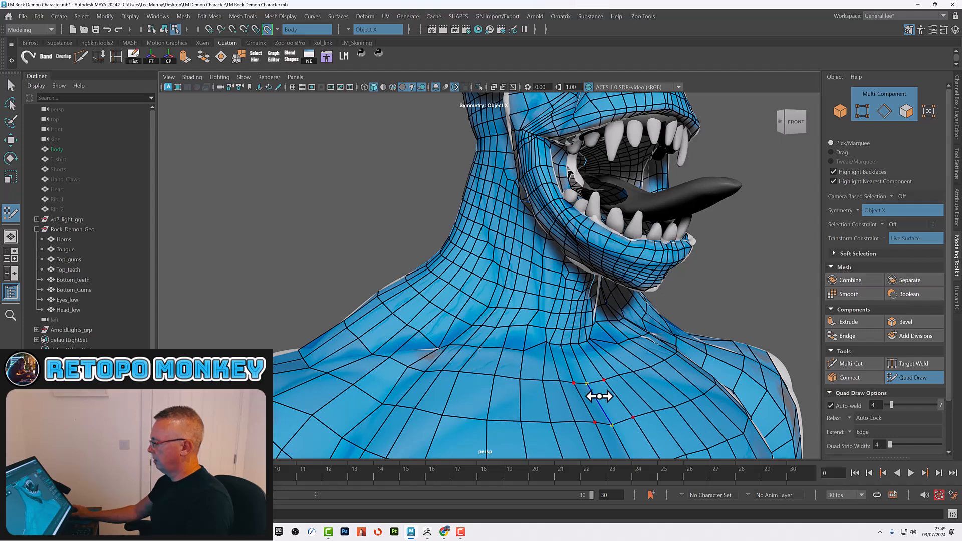
Examine the topology flow across the neck, shoulders and chest from several angles.
{"action": "right_click_drag", "start_coordinate": [562, 382], "coordinate": [463, 353], "text": "alt"}
{"action": "mouse_move", "coordinate": [563, 388]}
{"action": "left_mouse_down", "text": "alt"}
{"action": "mouse_move", "coordinate": [545, 384]}
{"action": "mouse_move", "coordinate": [555, 389]}
{"action": "left_mouse_up", "text": "alt"}
{"action": "right_click_drag", "start_coordinate": [555, 347], "coordinate": [628, 372], "text": "alt"}
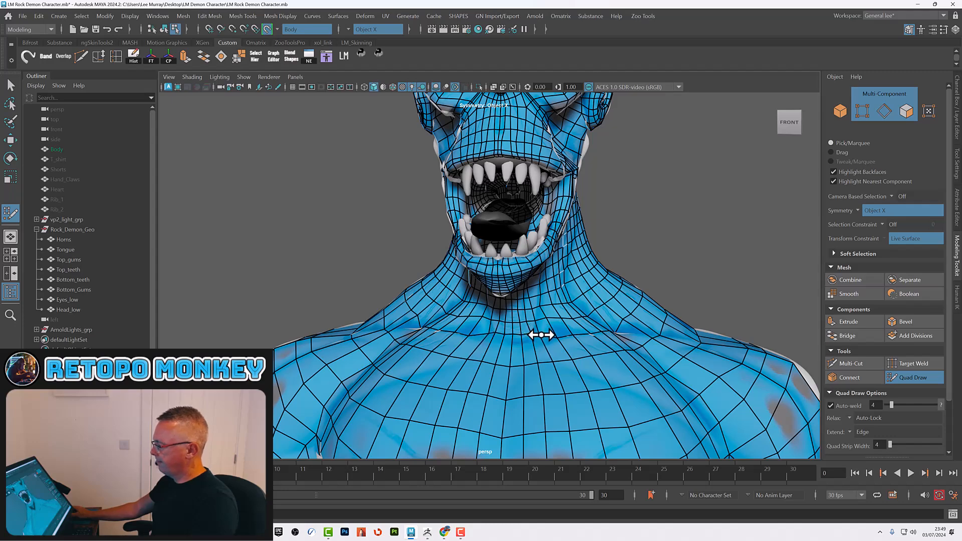
{"action": "right_click_drag", "start_coordinate": [565, 339], "coordinate": [489, 362], "text": "alt"}
{"action": "middle_click_drag", "start_coordinate": [539, 386], "coordinate": [539, 305], "text": "alt"}
{"action": "right_click_drag", "start_coordinate": [539, 305], "coordinate": [483, 322], "text": "alt"}
{"action": "right_click_drag", "start_coordinate": [591, 328], "coordinate": [539, 334], "text": "alt"}
{"action": "left_click_drag", "start_coordinate": [539, 334], "coordinate": [552, 335], "text": "alt"}
Insert a horizontal edge loop around the hips of the low-poly mesh with Quad Draw.
{"action": "scroll", "coordinate": [494, 329], "scroll_direction": "down", "scroll_amount": 5}
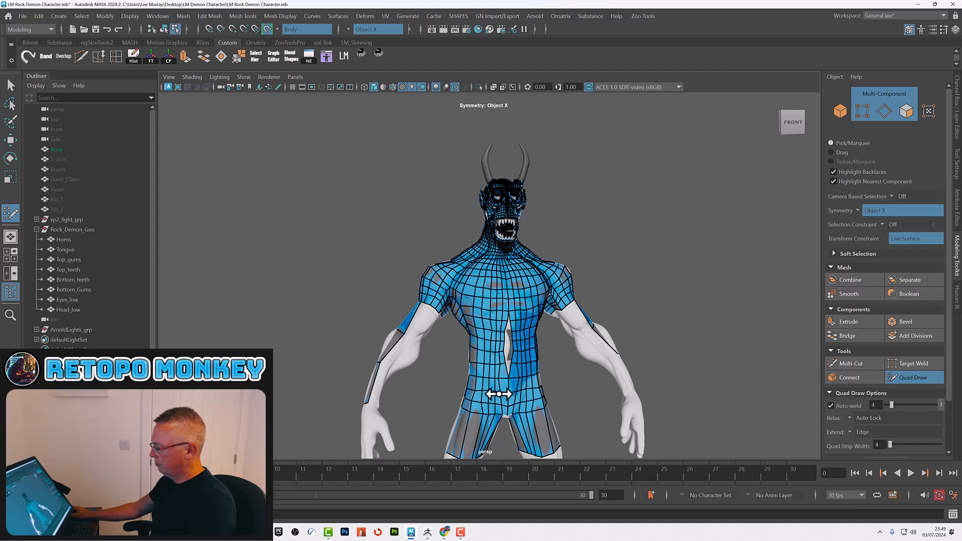
{"action": "mouse_move", "coordinate": [477, 379]}
{"action": "left_mouse_down", "text": "alt"}
{"action": "mouse_move", "coordinate": [573, 376]}
{"action": "mouse_move", "coordinate": [503, 370]}
{"action": "mouse_move", "coordinate": [507, 392]}
{"action": "mouse_move", "coordinate": [506, 333]}
{"action": "mouse_move", "coordinate": [510, 344]}
{"action": "mouse_move", "coordinate": [490, 342]}
{"action": "mouse_move", "coordinate": [534, 352]}
{"action": "left_mouse_up", "text": "alt"}
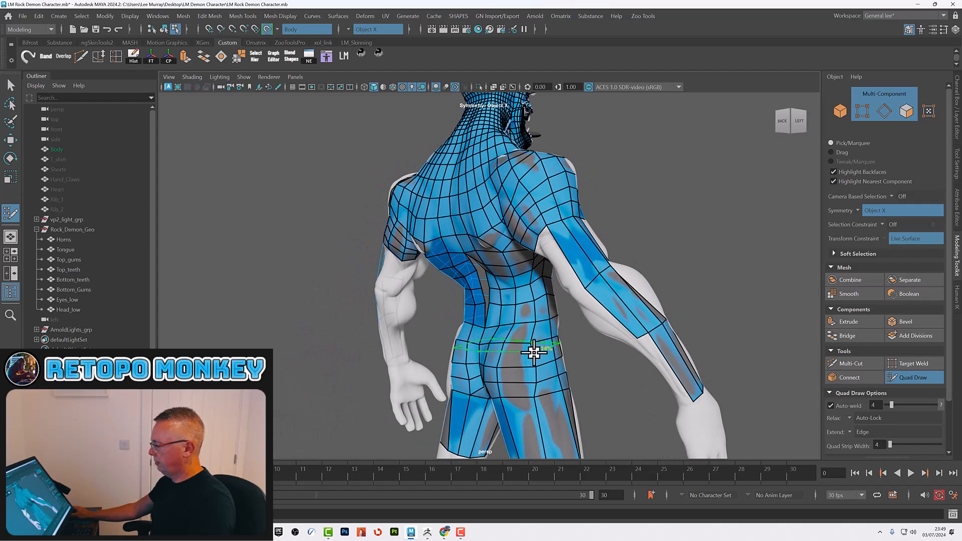
{"action": "left_click", "coordinate": [534, 352], "text": "ctrl"}
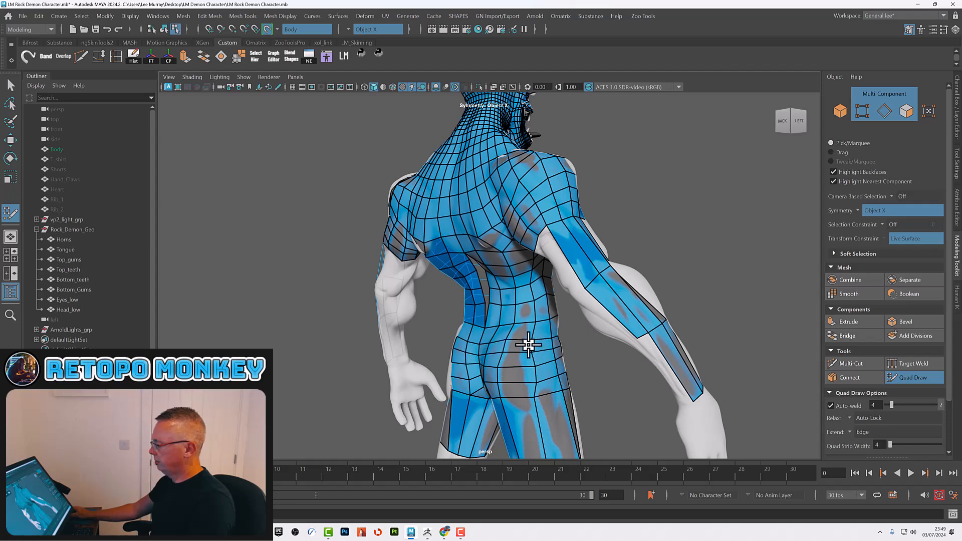
Examine the torso, arm and thigh topology of the whole character from front and back.
{"action": "left_click_drag", "start_coordinate": [511, 362], "coordinate": [475, 354], "text": "alt"}
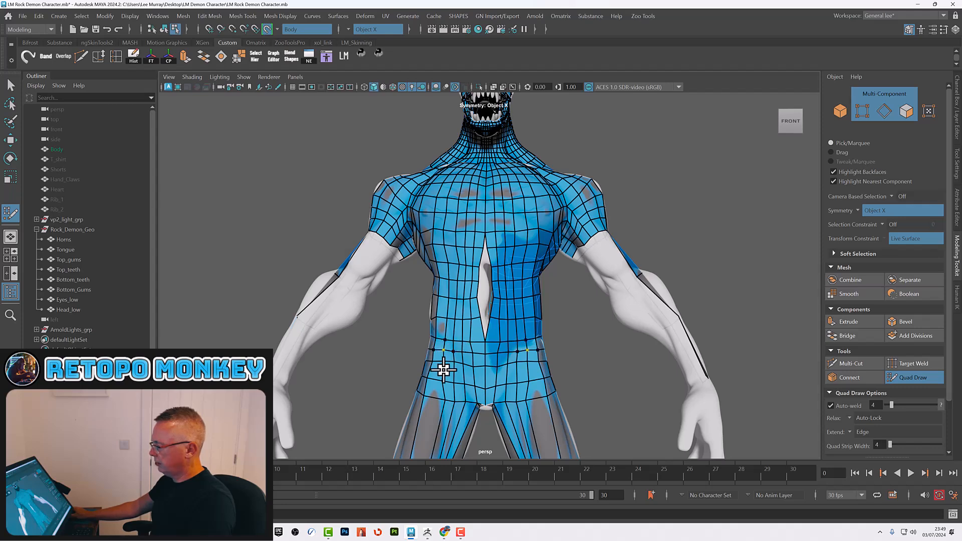
{"action": "right_click_drag", "start_coordinate": [468, 416], "coordinate": [551, 398], "text": "alt"}
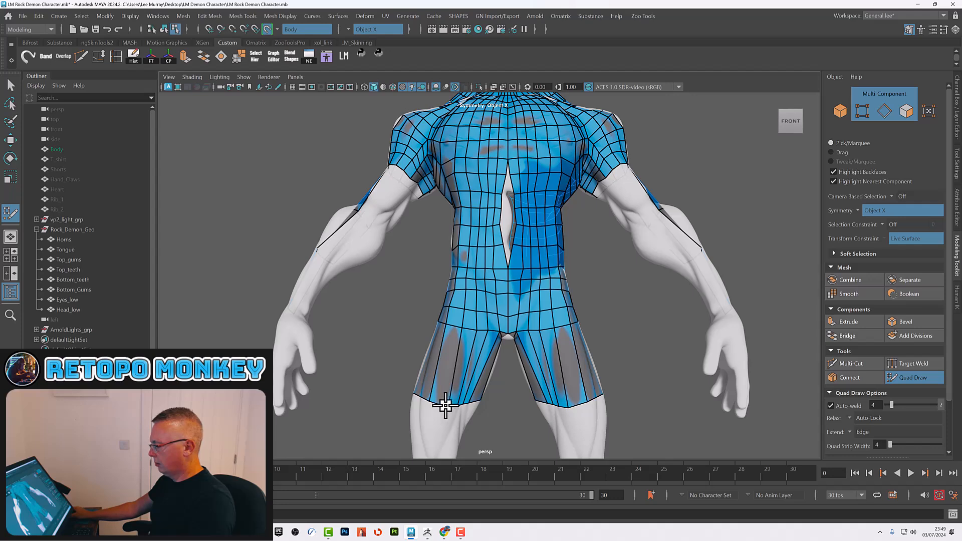
{"action": "left_click_drag", "start_coordinate": [479, 397], "coordinate": [566, 369], "text": "alt"}
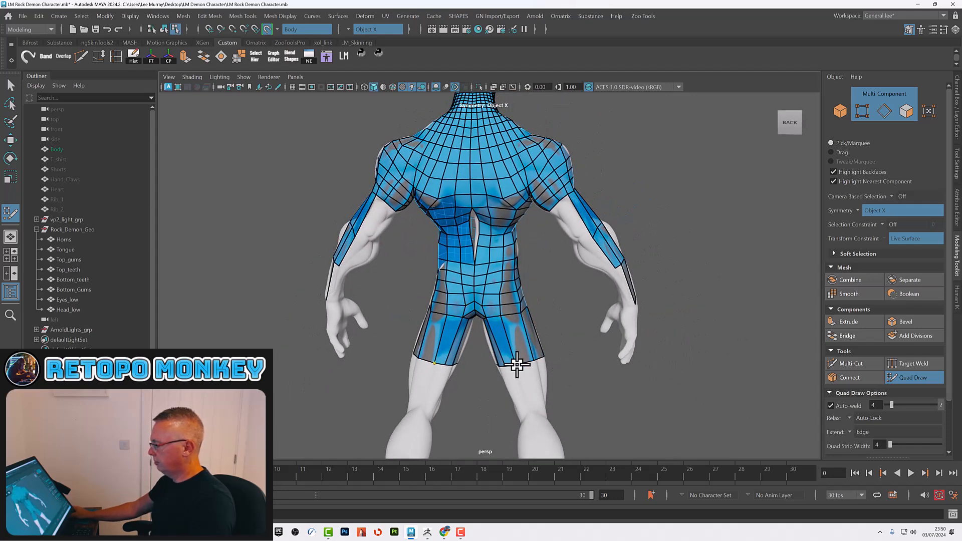
{"action": "right_click_drag", "start_coordinate": [543, 352], "coordinate": [446, 323], "text": "alt"}
{"action": "left_click_drag", "start_coordinate": [500, 346], "coordinate": [501, 345], "text": "alt"}
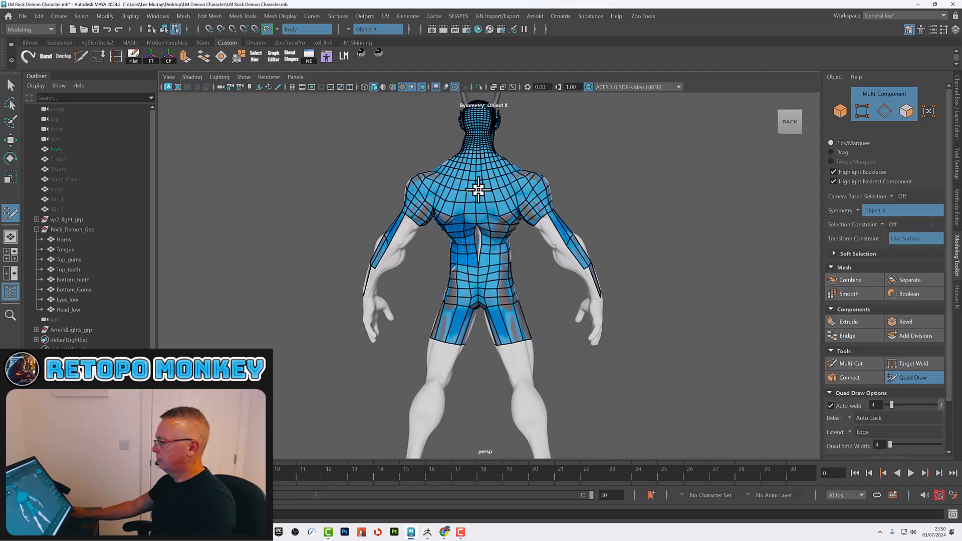
{"action": "left_click_drag", "start_coordinate": [535, 215], "coordinate": [516, 251], "text": "alt"}
{"action": "middle_click_drag", "start_coordinate": [521, 297], "coordinate": [526, 441], "text": "alt"}
{"action": "left_click_drag", "start_coordinate": [525, 277], "coordinate": [531, 281], "text": "alt"}
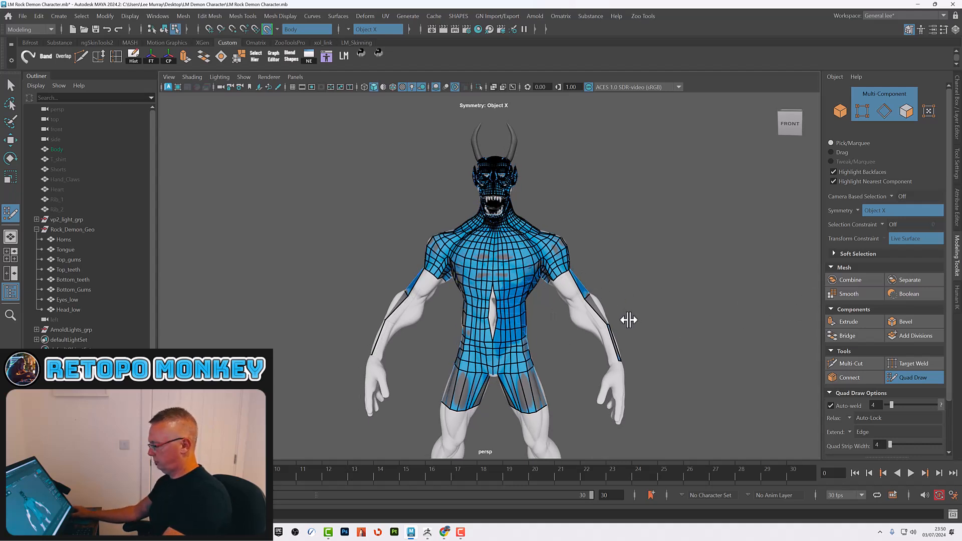
Leave Quad Draw for object selection and disable the live surface on the Body mesh.
{"action": "left_click", "coordinate": [925, 383]}
{"action": "key", "text": "F8"}
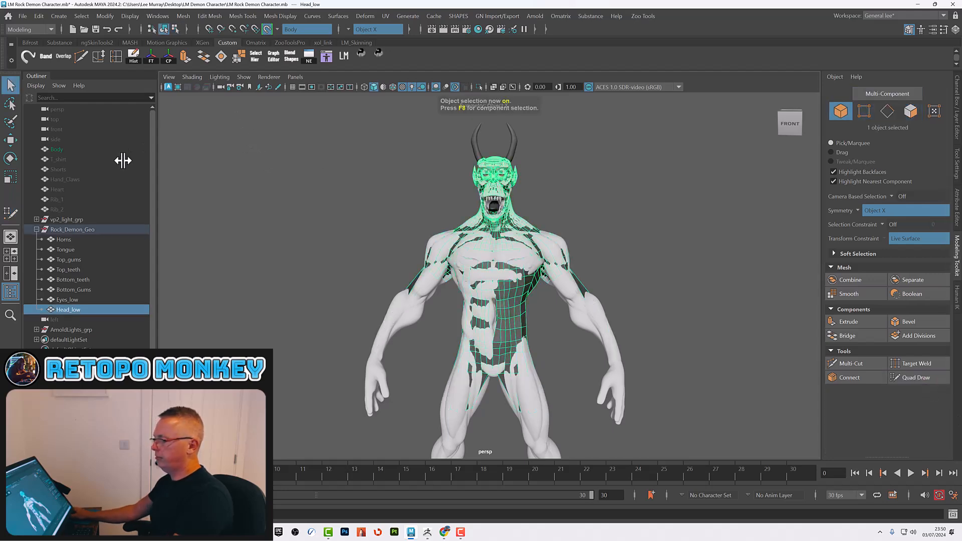
{"action": "left_click", "coordinate": [59, 149]}
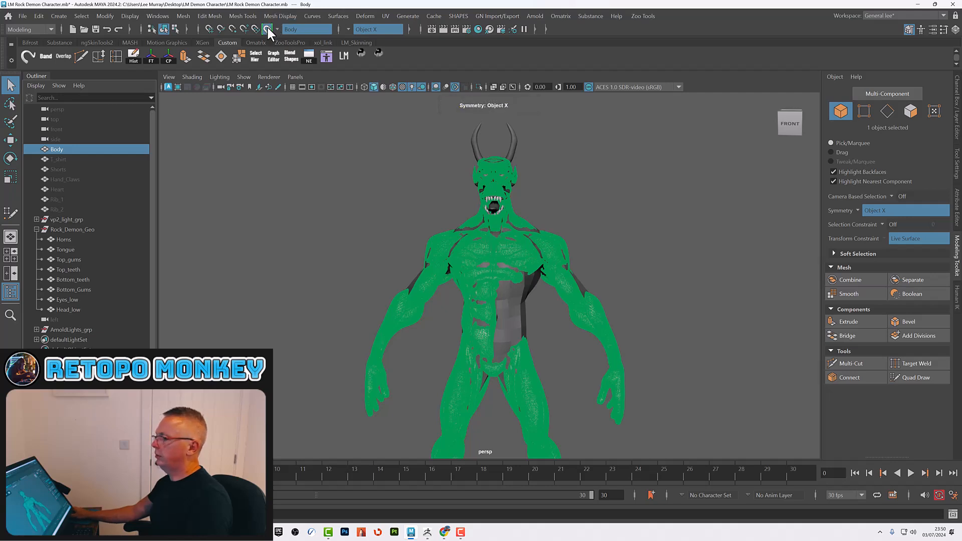
{"action": "left_click", "coordinate": [267, 29]}
Hide the Body mesh by setting its Visibility to 0.
{"action": "left_click", "coordinate": [957, 120]}
{"action": "left_click", "coordinate": [931, 177]}
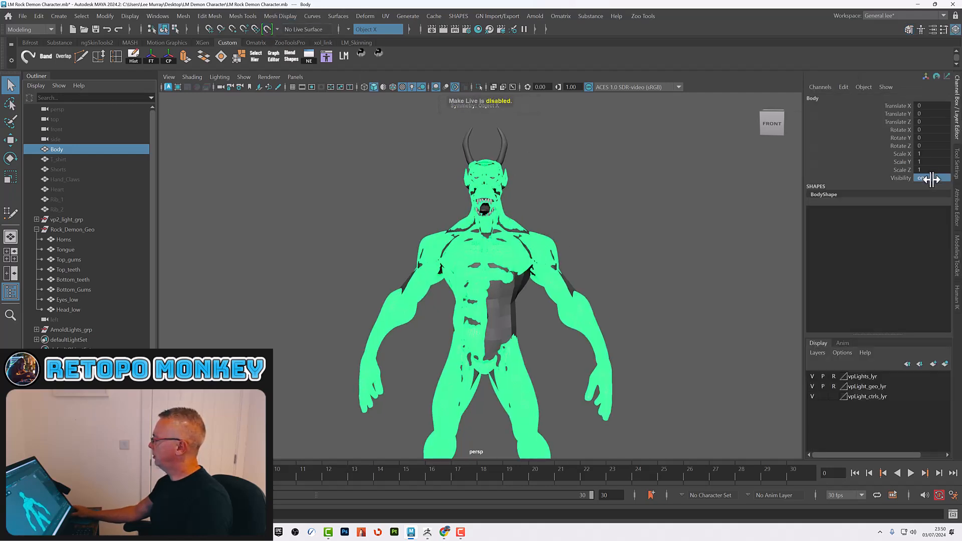
{"action": "type", "text": "0"}
{"action": "key", "text": "Return"}
Reverse the normals of the Head_low mesh and deselect it to check the shading.
{"action": "left_click", "coordinate": [489, 263]}
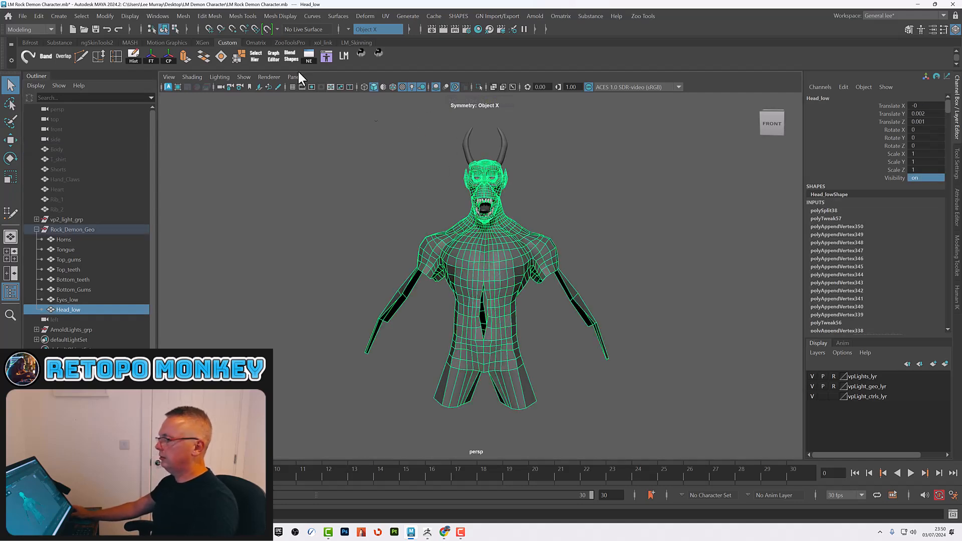
{"action": "left_click", "coordinate": [271, 17]}
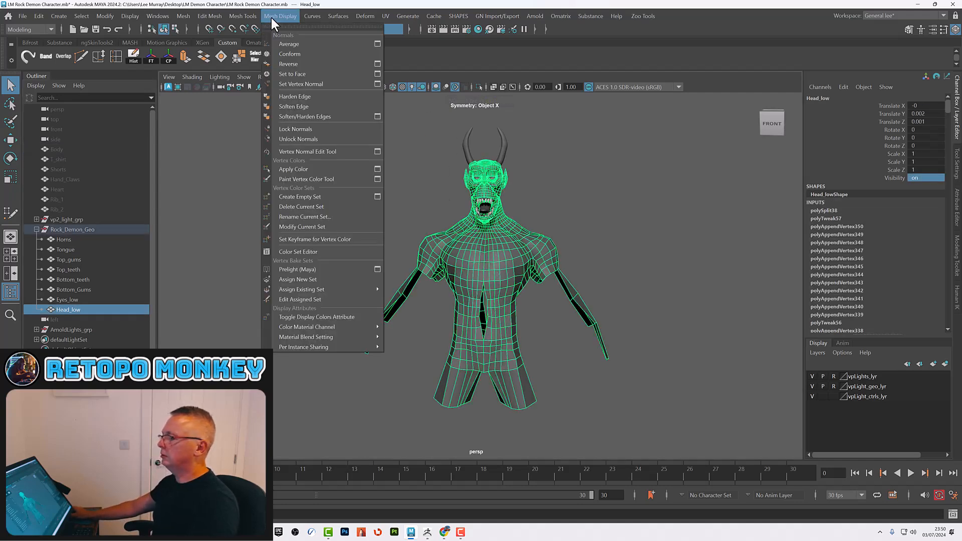
{"action": "left_click", "coordinate": [289, 62]}
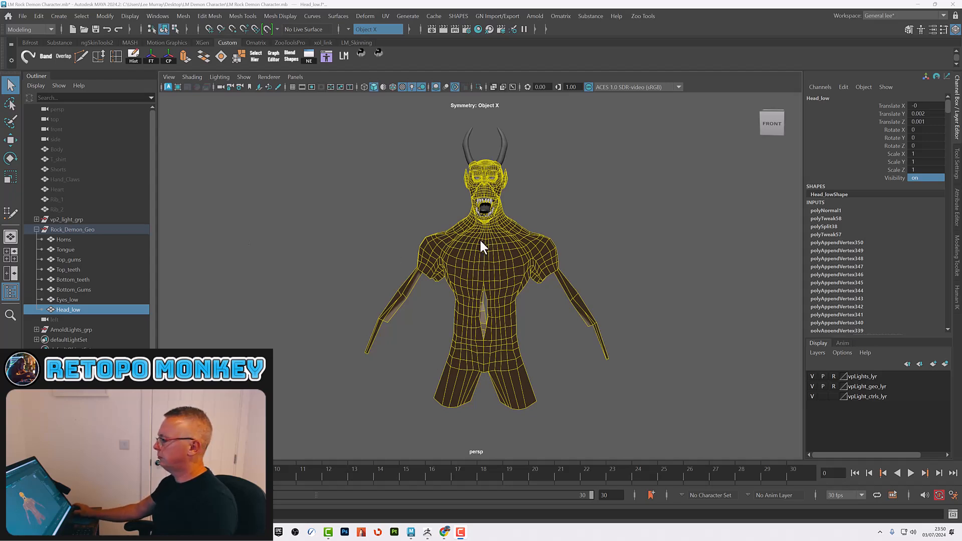
{"action": "left_click", "coordinate": [534, 216]}
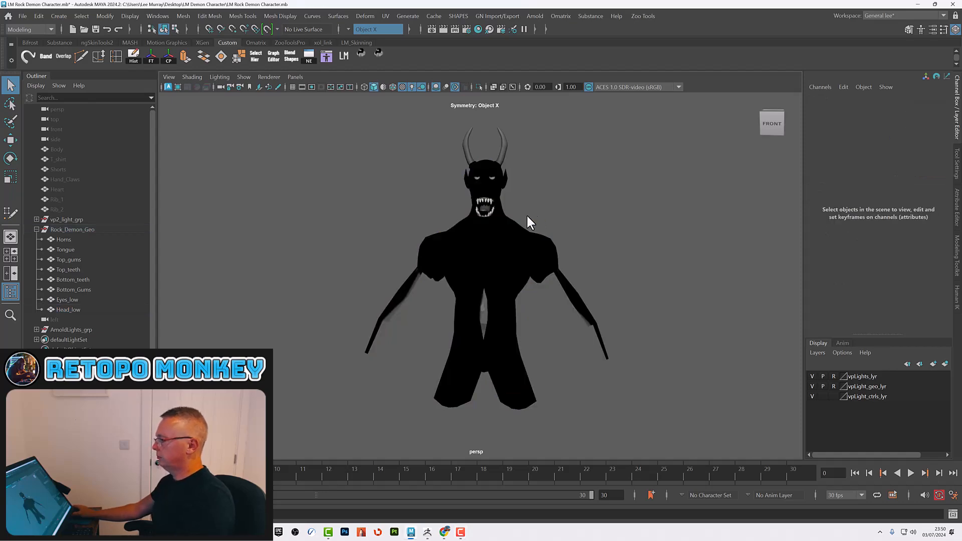
Soften all edges of the Head_low mesh.
{"action": "left_click", "coordinate": [515, 229]}
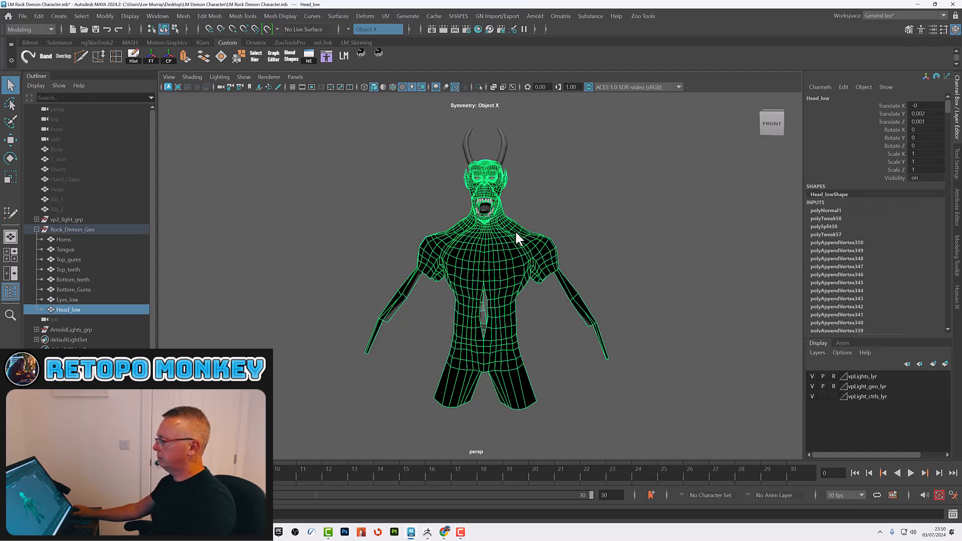
{"action": "left_click", "coordinate": [275, 17]}
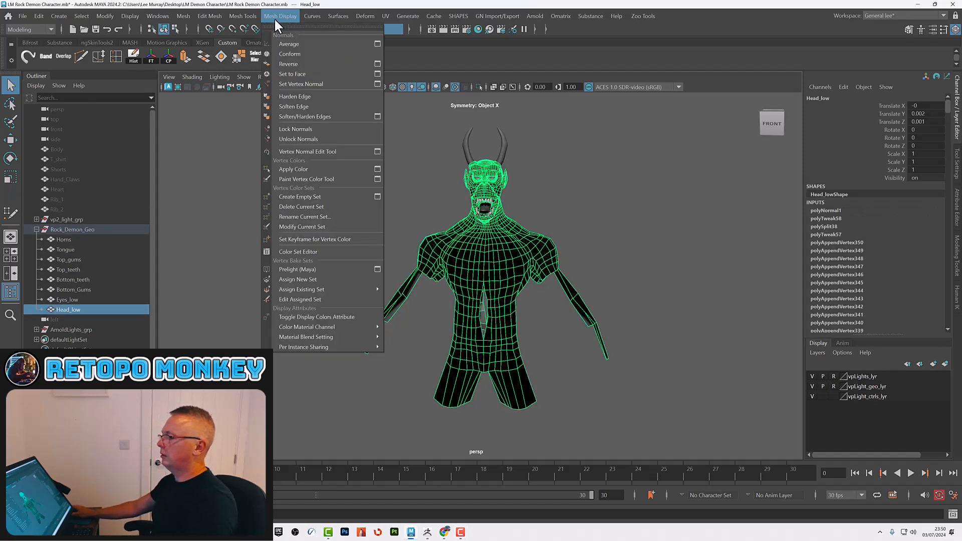
{"action": "left_click", "coordinate": [299, 106]}
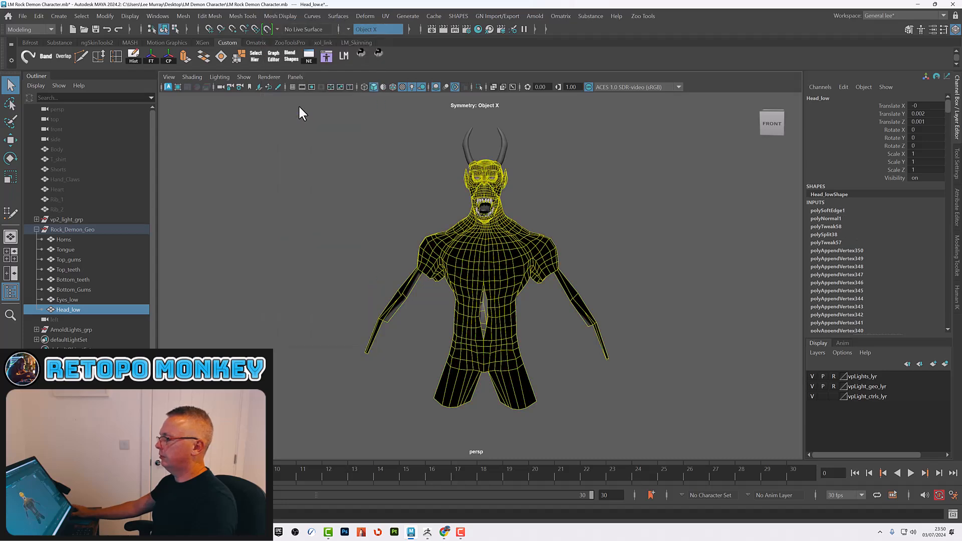
Try setting the Head_low normals to face and deselect the mesh to check the shading.
{"action": "left_click", "coordinate": [271, 16]}
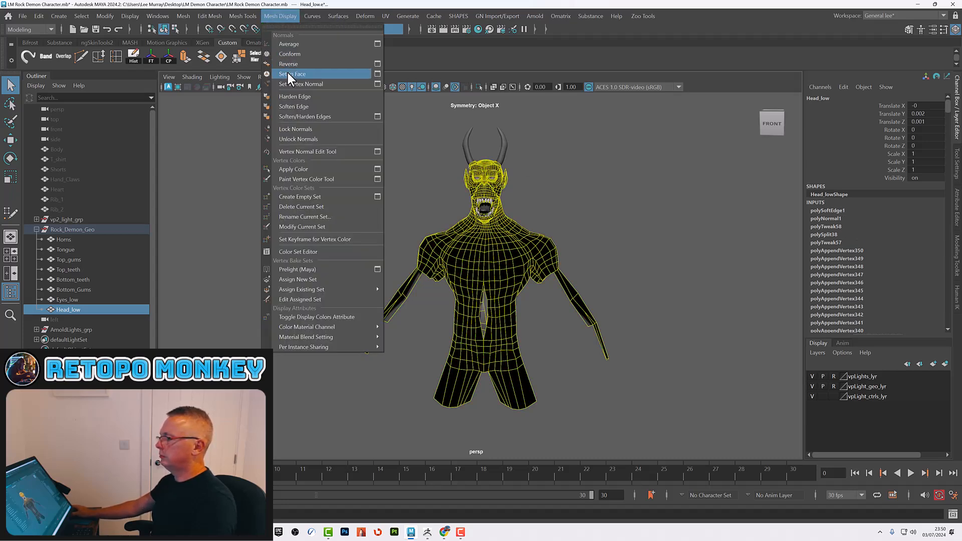
{"action": "left_click", "coordinate": [287, 73]}
{"action": "left_click", "coordinate": [667, 197]}
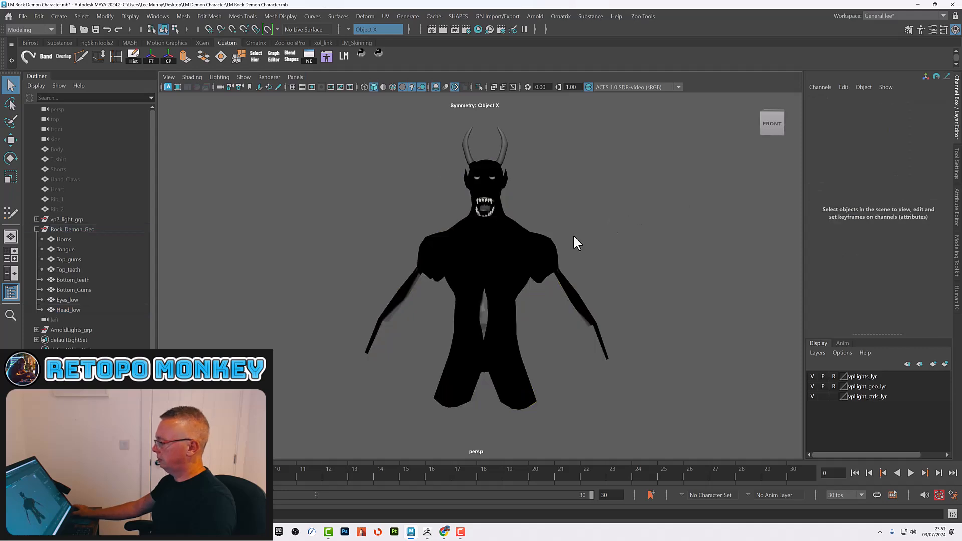
Reselect the Head_low mesh and reverse its normals again.
{"action": "left_click", "coordinate": [512, 253]}
{"action": "scroll", "coordinate": [508, 253], "scroll_direction": "up", "scroll_amount": 3}
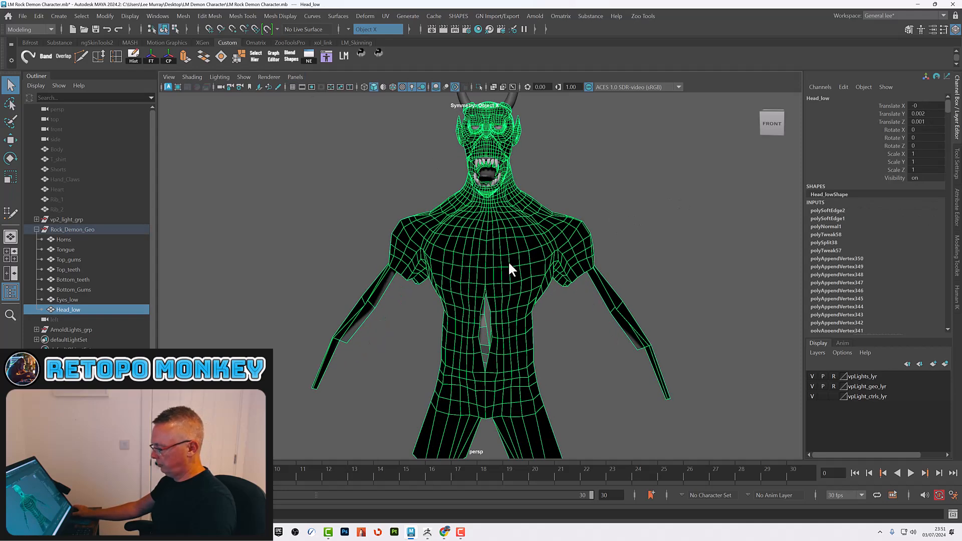
{"action": "key", "text": "w"}
{"action": "left_click", "coordinate": [581, 356]}
{"action": "mouse_move", "coordinate": [575, 365]}
{"action": "left_mouse_down", "text": "alt"}
{"action": "mouse_move", "coordinate": [654, 347]}
{"action": "mouse_move", "coordinate": [588, 355]}
{"action": "left_mouse_up", "text": "alt"}
{"action": "left_click", "coordinate": [517, 240]}
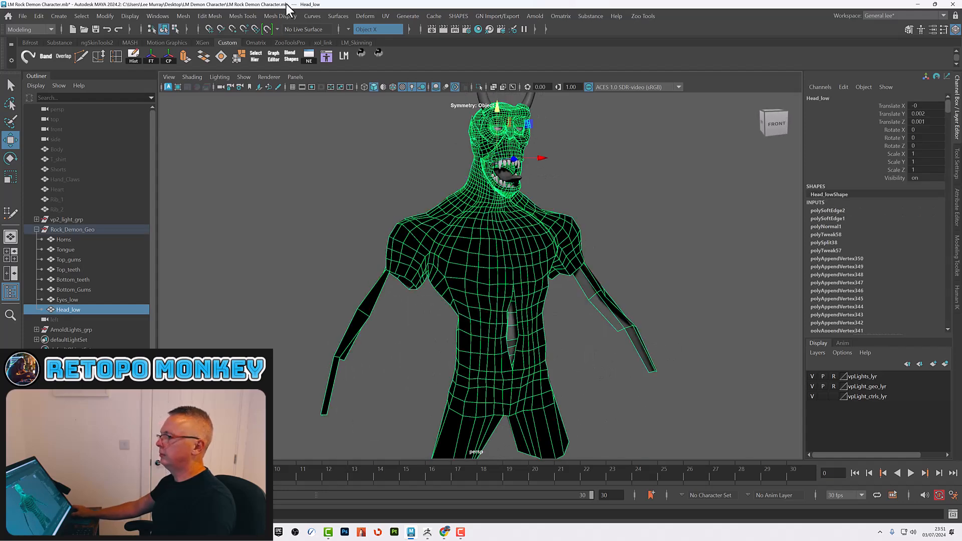
{"action": "left_click", "coordinate": [275, 15]}
{"action": "left_click", "coordinate": [299, 65]}
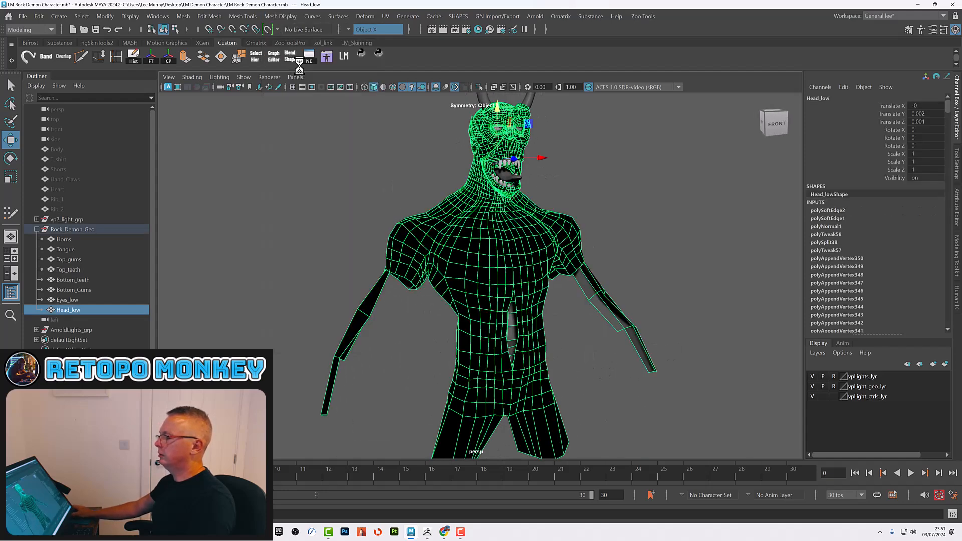
Apply Soften Edge to the re-reversed Head_low mesh and inspect its shading deselected from several angles.
{"action": "left_click", "coordinate": [279, 16]}
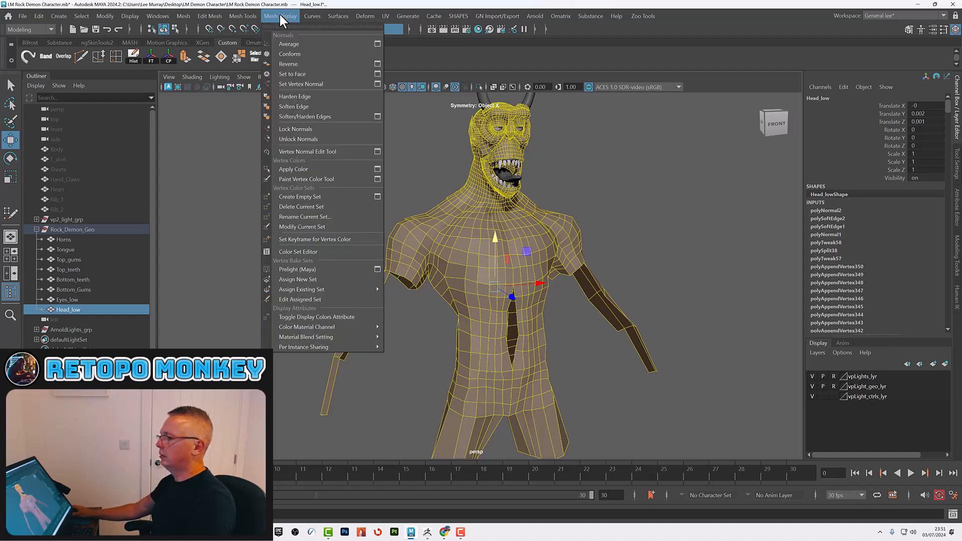
{"action": "left_click", "coordinate": [299, 107]}
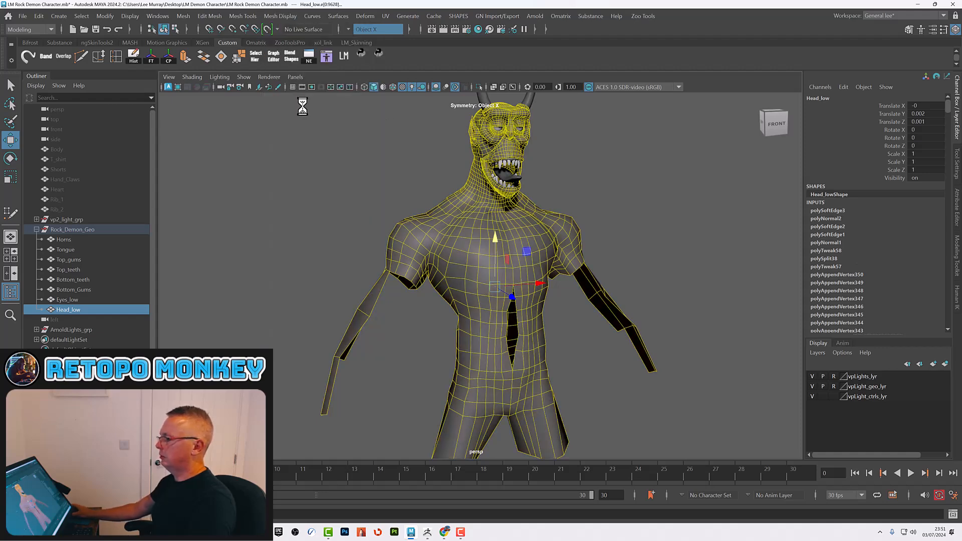
{"action": "left_click", "coordinate": [685, 283]}
{"action": "left_click_drag", "start_coordinate": [677, 292], "coordinate": [692, 281], "text": "alt"}
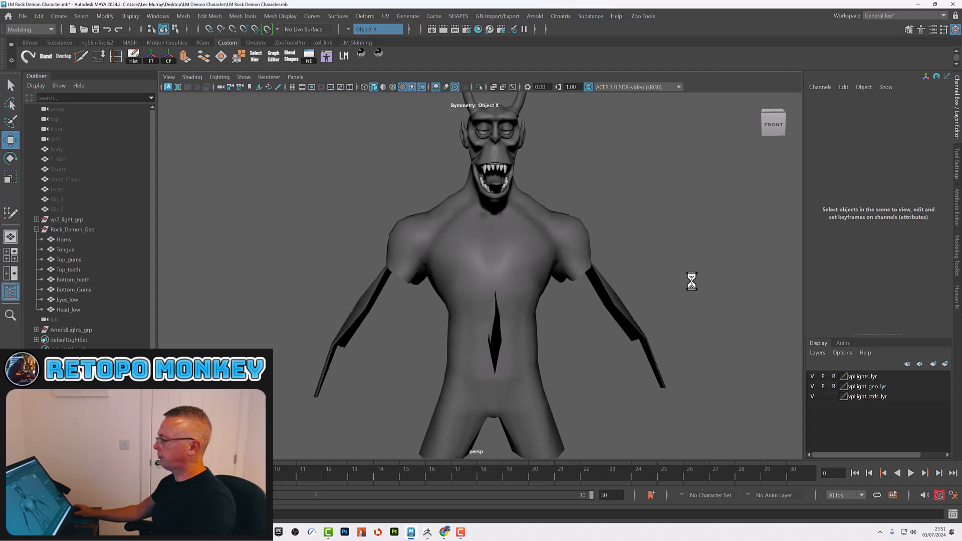
{"action": "right_click_drag", "start_coordinate": [692, 281], "coordinate": [629, 284], "text": "alt"}
{"action": "mouse_move", "coordinate": [629, 285]}
{"action": "left_mouse_down", "text": "alt"}
{"action": "mouse_move", "coordinate": [601, 279]}
{"action": "mouse_move", "coordinate": [632, 279]}
{"action": "left_mouse_up", "text": "alt"}
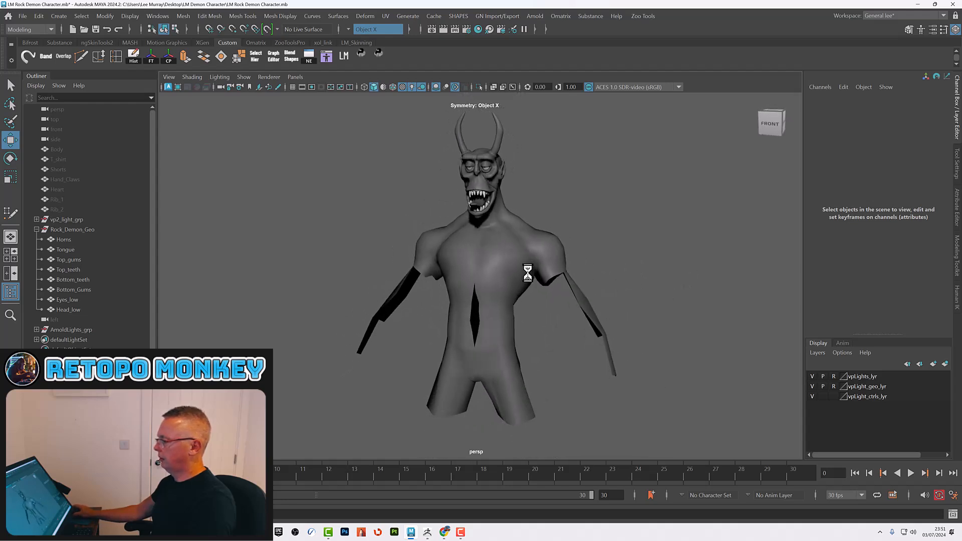
Switch Head_low to vertex editing and merge the uppermost open vertex pair of the centre-line gap on the front torso.
{"action": "right_click_drag", "start_coordinate": [527, 273], "coordinate": [626, 296], "text": "alt"}
{"action": "middle_click_drag", "start_coordinate": [627, 296], "coordinate": [611, 345], "text": "alt"}
{"action": "right_click_drag", "start_coordinate": [511, 358], "coordinate": [572, 373], "text": "alt"}
{"action": "middle_click_drag", "start_coordinate": [572, 373], "coordinate": [526, 275], "text": "alt"}
{"action": "right_click_drag", "start_coordinate": [526, 275], "coordinate": [545, 307], "text": "alt"}
{"action": "left_click", "coordinate": [548, 279]}
{"action": "right_click_drag", "start_coordinate": [542, 242], "coordinate": [512, 232]}
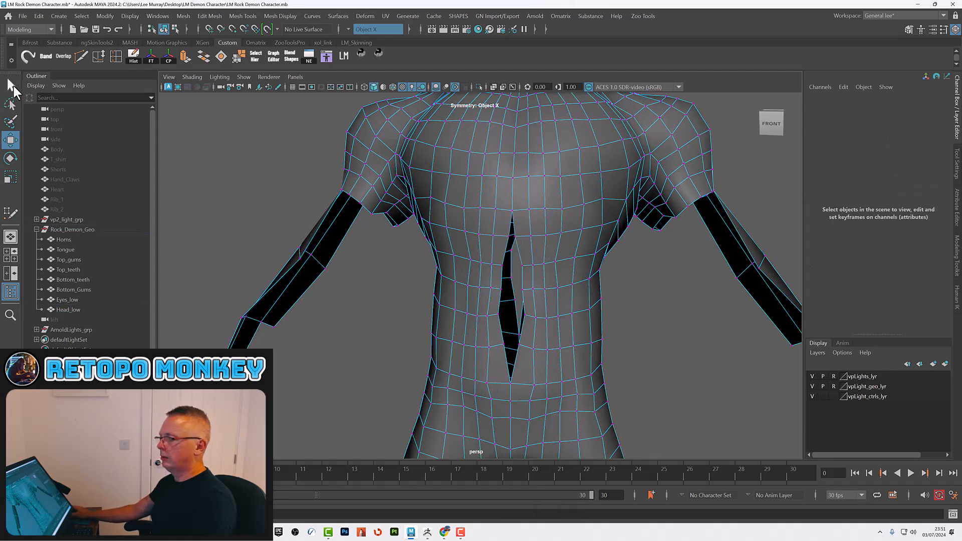
{"action": "left_click", "coordinate": [515, 236]}
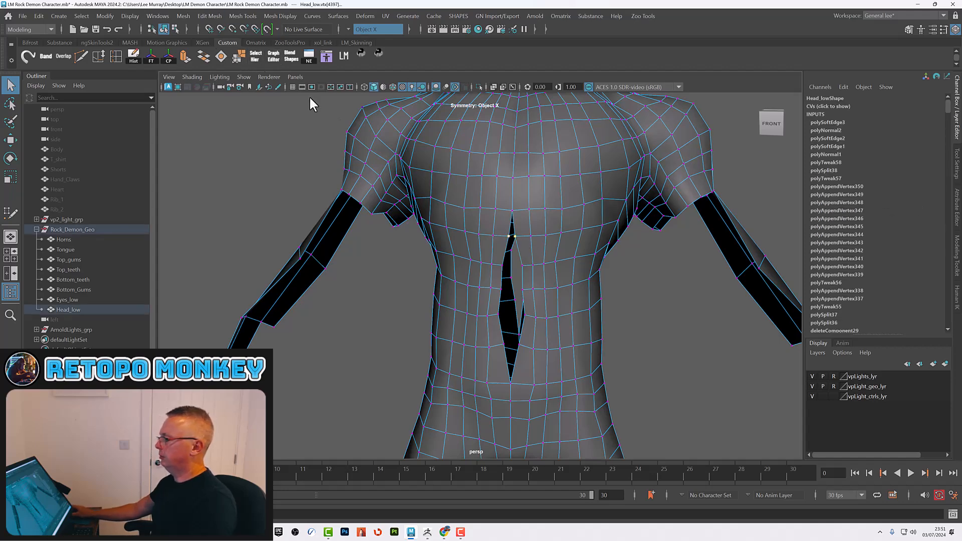
{"action": "left_click", "coordinate": [220, 56]}
Merge the remaining four vertex pairs down the abdomen to close the front centre-line gap.
{"action": "left_click", "coordinate": [521, 266]}
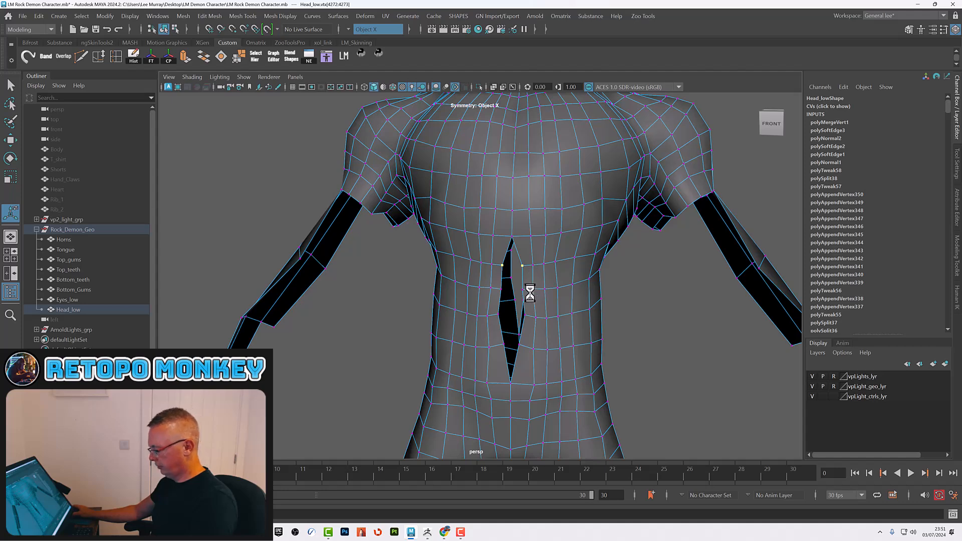
{"action": "key", "text": "g"}
{"action": "left_click", "coordinate": [522, 290]}
{"action": "key", "text": "g"}
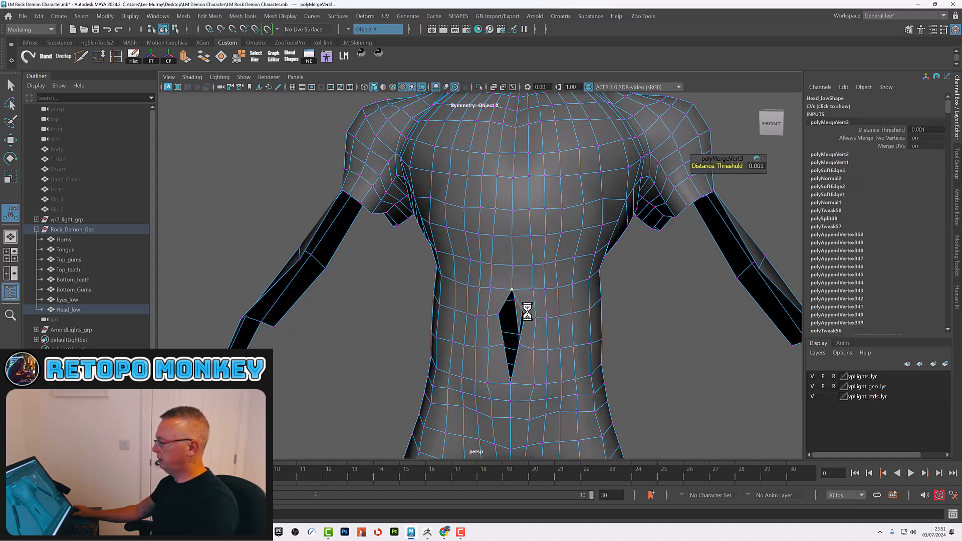
{"action": "left_click", "coordinate": [524, 313]}
{"action": "key", "text": "g"}
{"action": "left_click", "coordinate": [520, 344]}
{"action": "key", "text": "g"}
Merge the four open vertex pairs along the lower back to close the rear centre-line gap.
{"action": "left_click_drag", "start_coordinate": [601, 317], "coordinate": [451, 244], "text": "alt"}
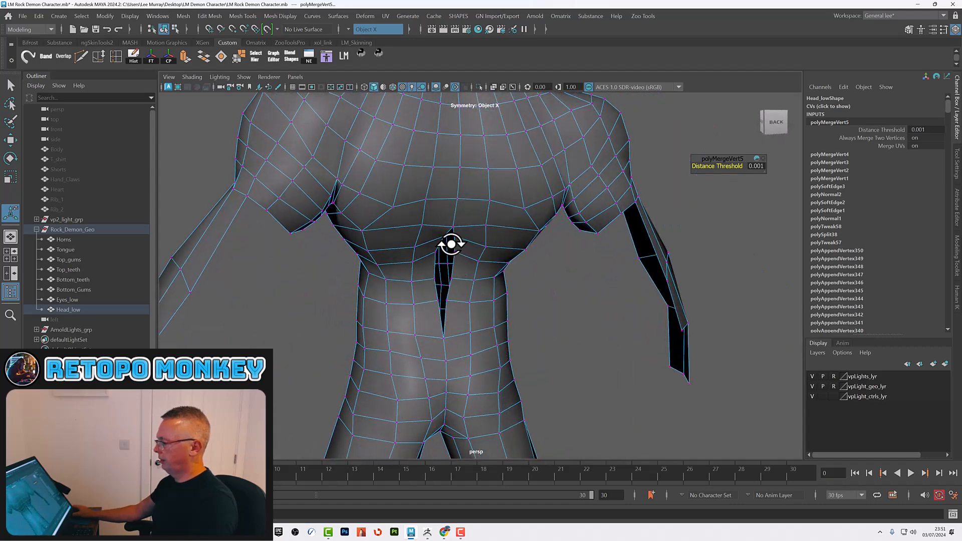
{"action": "left_click", "coordinate": [444, 240]}
{"action": "key", "text": "g"}
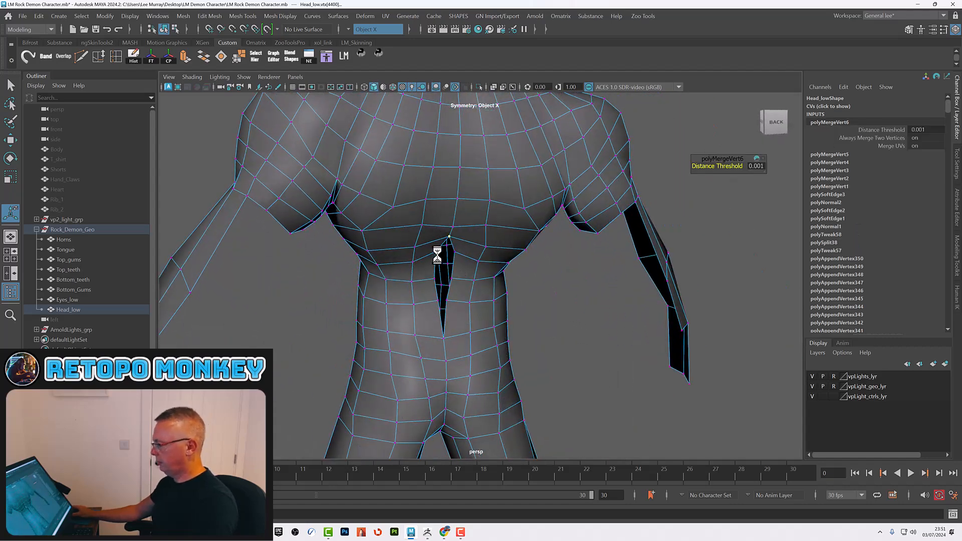
{"action": "left_click", "coordinate": [435, 257]}
{"action": "key", "text": "g"}
{"action": "left_click", "coordinate": [435, 279]}
{"action": "key", "text": "g"}
{"action": "left_click", "coordinate": [438, 299]}
{"action": "key", "text": "g"}
Nudge the centre-line vertices of the mid-back upward to even out the edge rows, and return to object mode with nothing selected.
{"action": "left_click_drag", "start_coordinate": [555, 326], "coordinate": [500, 304], "text": "alt"}
{"action": "left_click", "coordinate": [441, 249]}
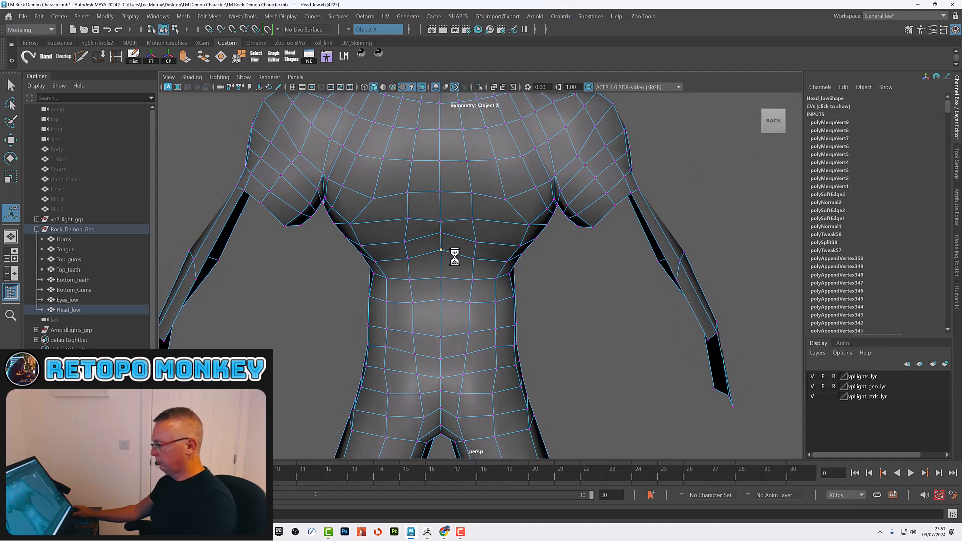
{"action": "key", "text": "w"}
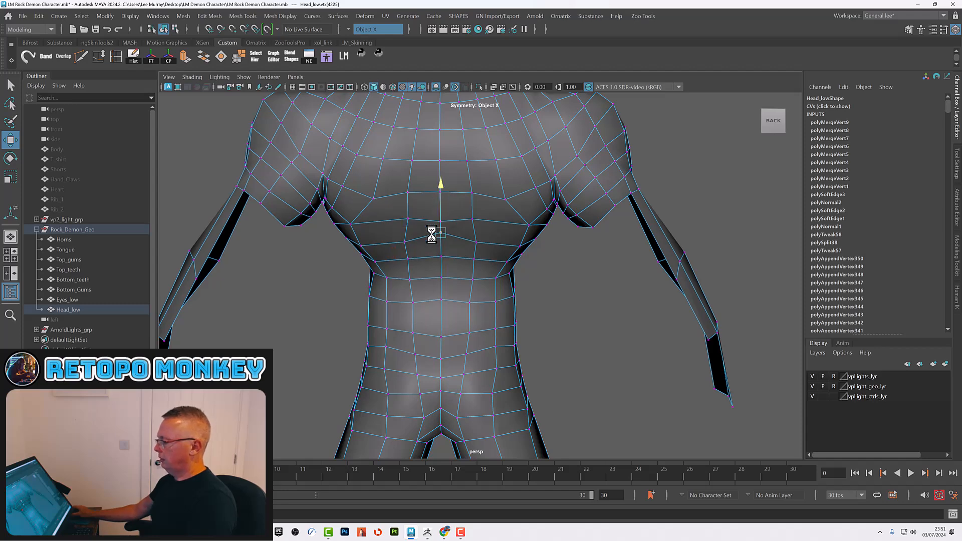
{"action": "left_click", "coordinate": [440, 221]}
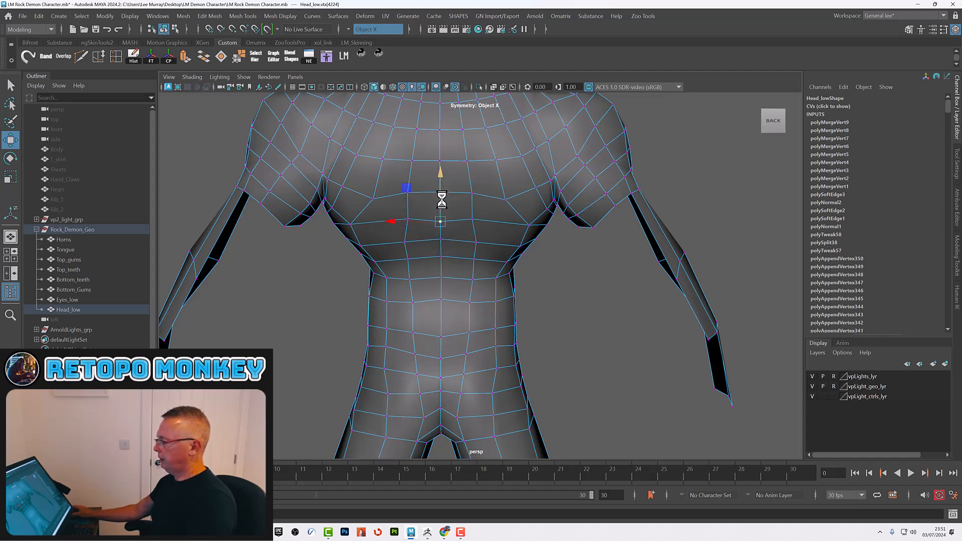
{"action": "left_click_drag", "start_coordinate": [440, 177], "coordinate": [439, 174]}
{"action": "left_click", "coordinate": [440, 297]}
{"action": "left_click_drag", "start_coordinate": [471, 294], "coordinate": [601, 320], "text": "alt"}
{"action": "right_click_drag", "start_coordinate": [601, 320], "coordinate": [491, 288], "text": "alt"}
{"action": "left_click_drag", "start_coordinate": [491, 289], "coordinate": [547, 303], "text": "alt"}
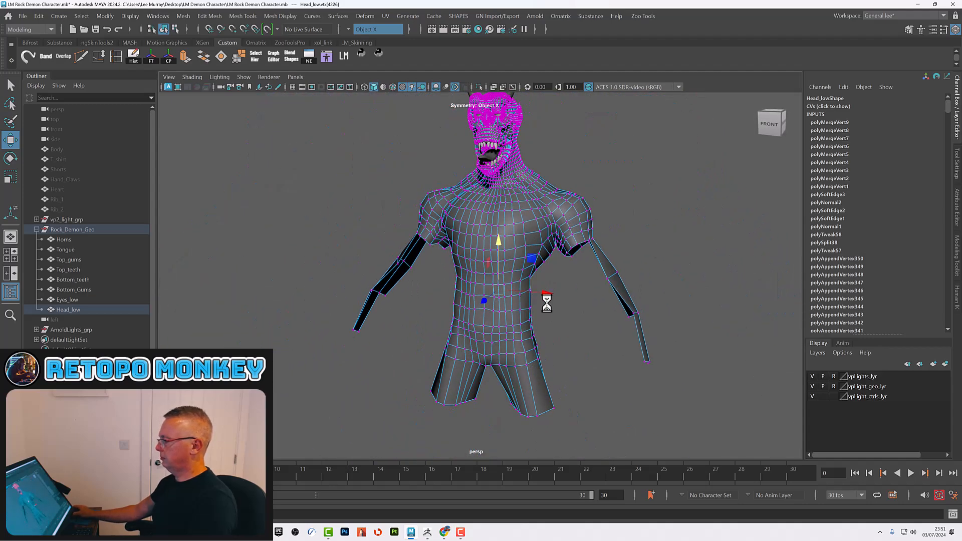
{"action": "key", "text": "F8"}
{"action": "left_click", "coordinate": [565, 324]}
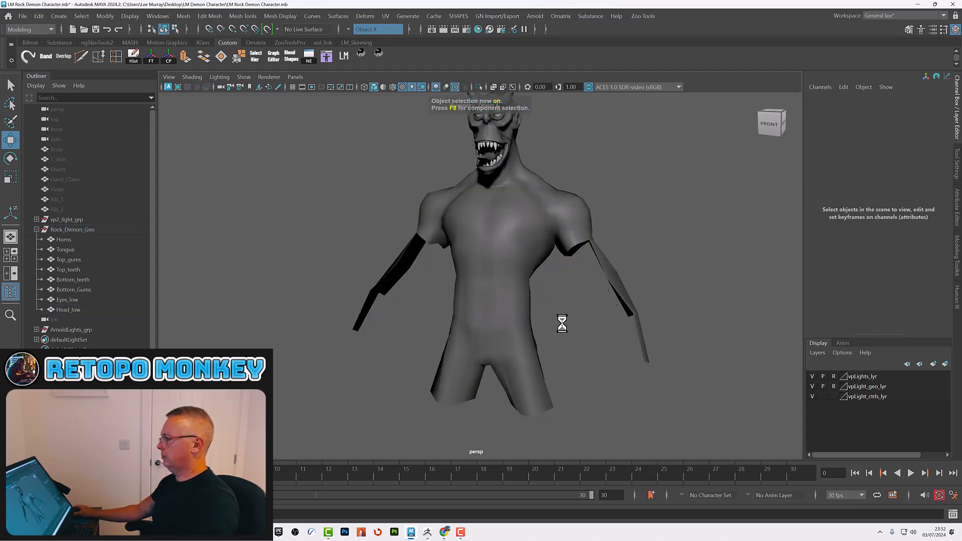
Preview Head_low with mesh smoothing, inspect the torso shading with the mesh deselected, and return it to the unsmoothed display.
{"action": "left_click", "coordinate": [509, 343]}
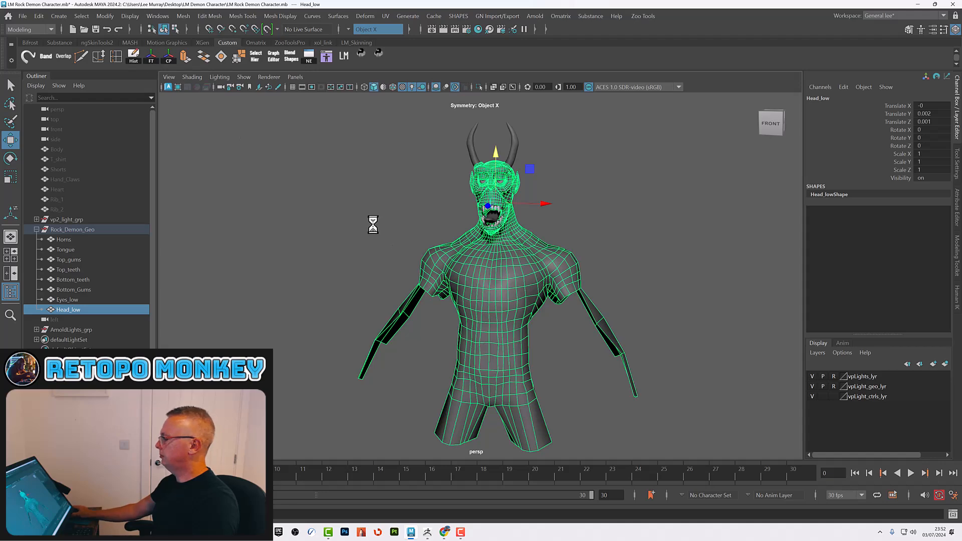
{"action": "left_click", "coordinate": [657, 379]}
{"action": "left_click_drag", "start_coordinate": [657, 379], "coordinate": [524, 344], "text": "alt"}
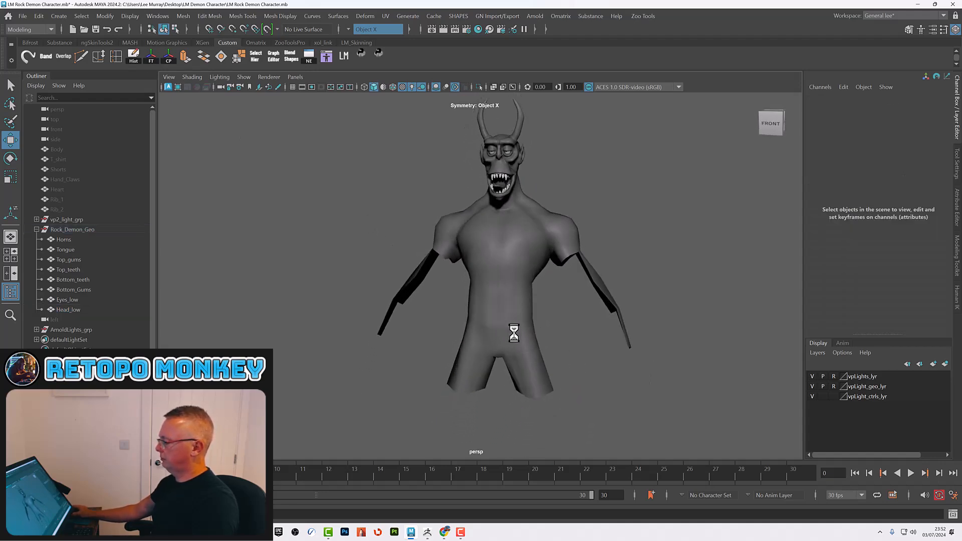
{"action": "left_click", "coordinate": [510, 327]}
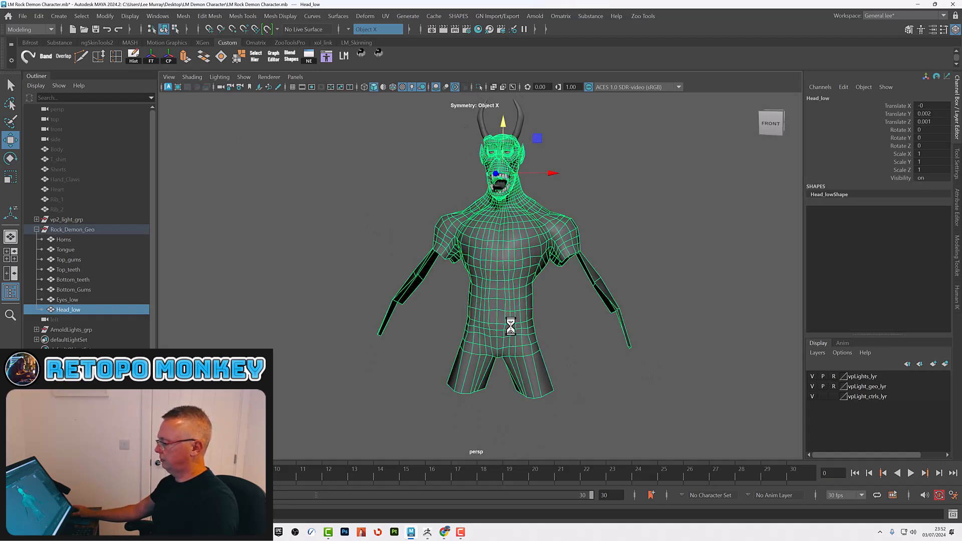
{"action": "left_click", "coordinate": [586, 359]}
{"action": "left_click_drag", "start_coordinate": [590, 365], "coordinate": [556, 350], "text": "alt"}
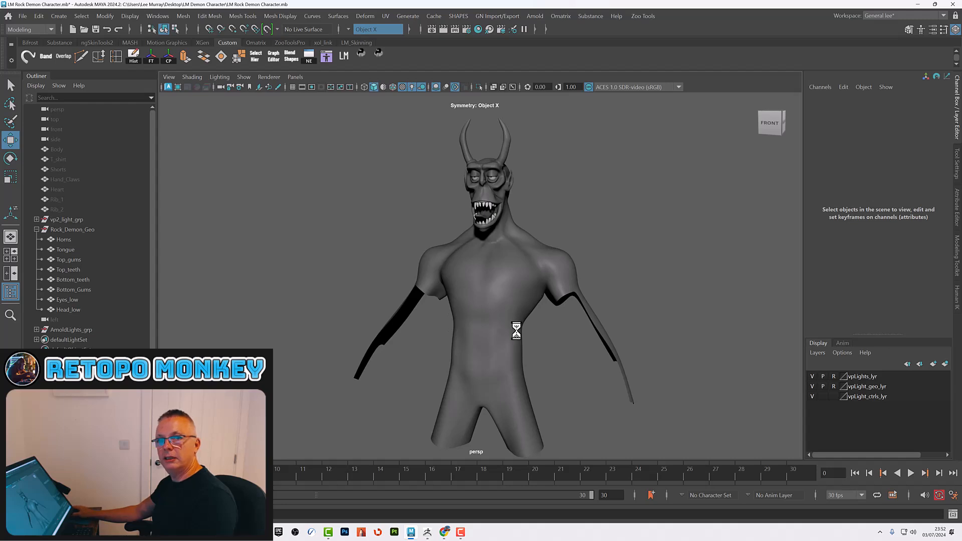
{"action": "left_click", "coordinate": [492, 296]}
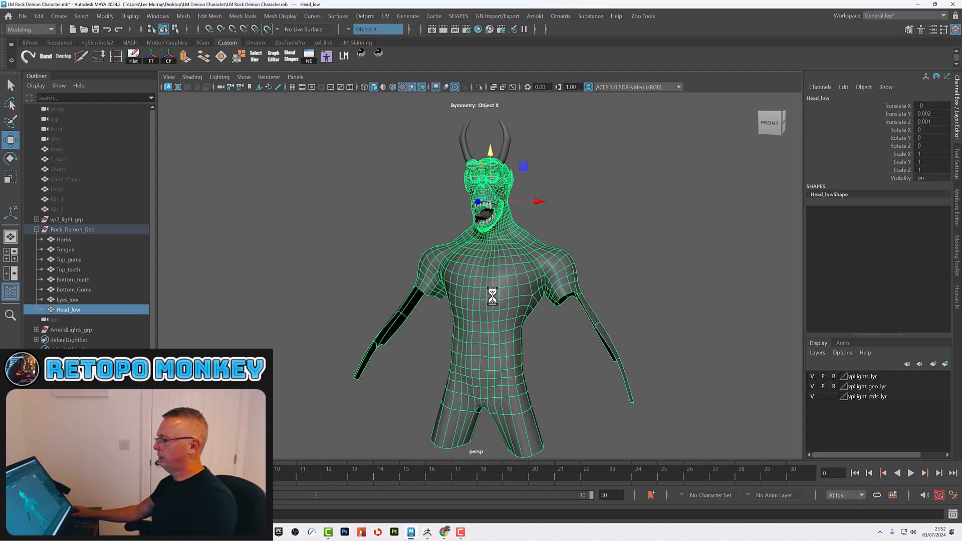
{"action": "left_click", "coordinate": [581, 376]}
{"action": "mouse_move", "coordinate": [584, 380]}
{"action": "left_mouse_down", "text": "alt"}
{"action": "mouse_move", "coordinate": [457, 389]}
{"action": "mouse_move", "coordinate": [584, 382]}
{"action": "mouse_move", "coordinate": [559, 383]}
{"action": "mouse_move", "coordinate": [566, 379]}
{"action": "left_mouse_up", "text": "alt"}
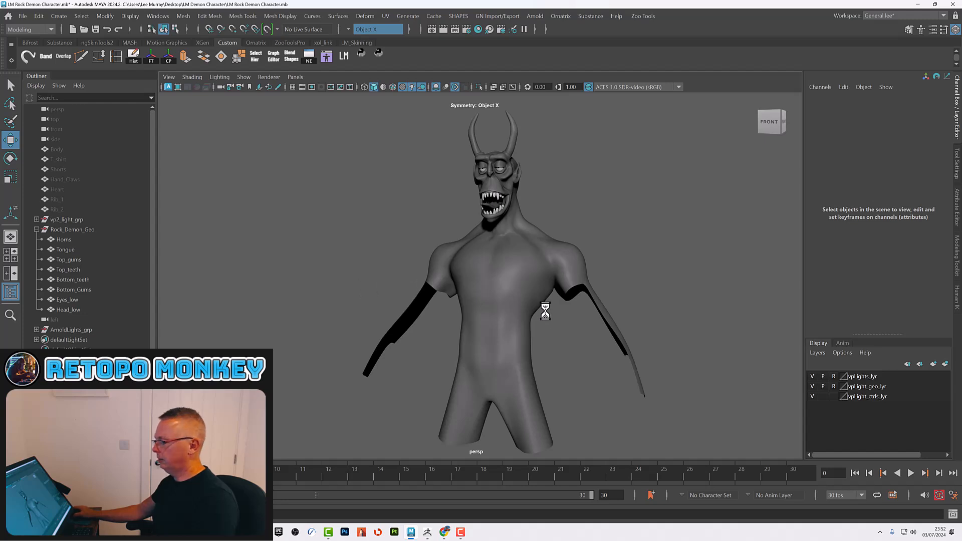
{"action": "mouse_move", "coordinate": [546, 334]}
{"action": "left_mouse_down", "text": "alt"}
{"action": "mouse_move", "coordinate": [574, 324]}
{"action": "mouse_move", "coordinate": [543, 322]}
{"action": "left_mouse_up", "text": "alt"}
{"action": "left_click_drag", "start_coordinate": [556, 324], "coordinate": [549, 323], "text": "alt"}
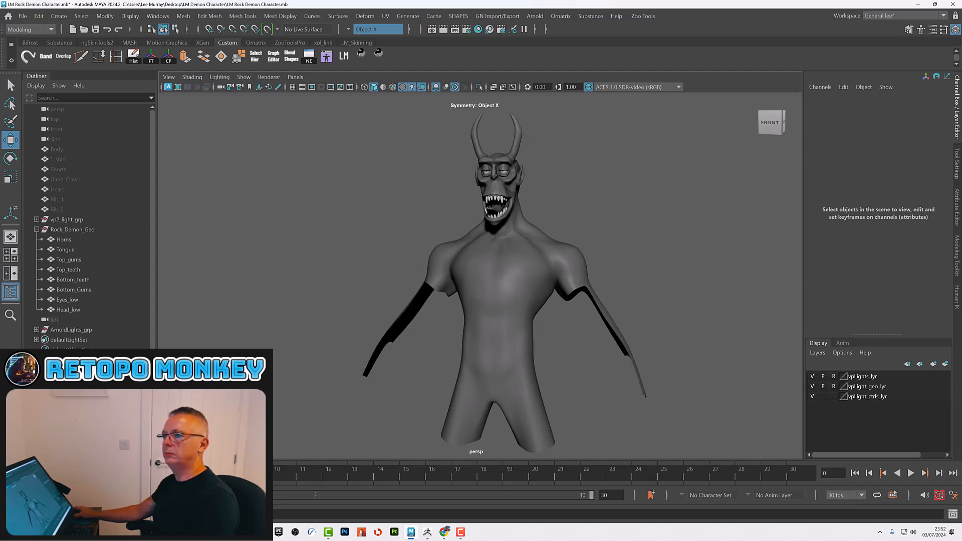
{"action": "left_click", "coordinate": [538, 270]}
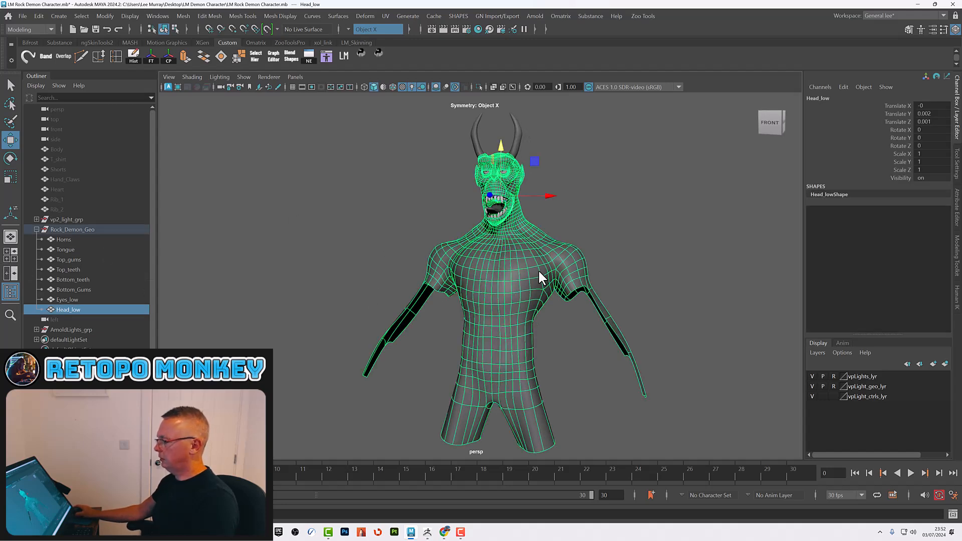
{"action": "left_click", "coordinate": [569, 399]}
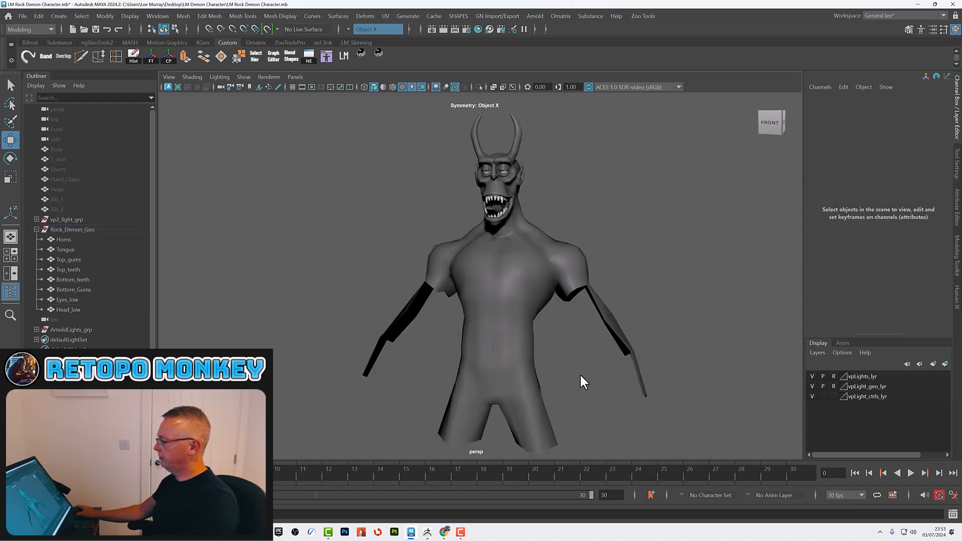
Set the Body mesh's visibility to 1, make it a live surface, and activate Quad Draw on Head_low.
{"action": "left_click", "coordinate": [59, 150]}
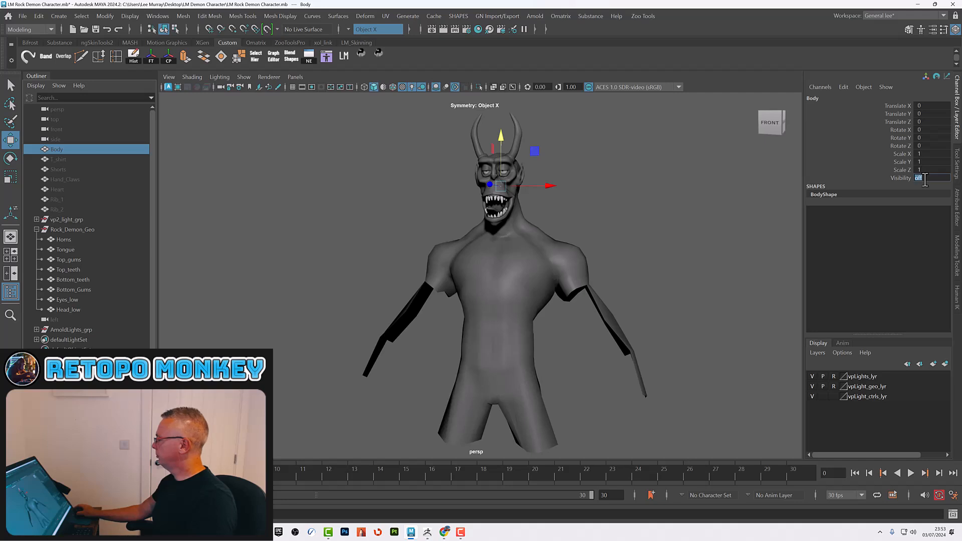
{"action": "type", "text": "1"}
{"action": "key", "text": "Return"}
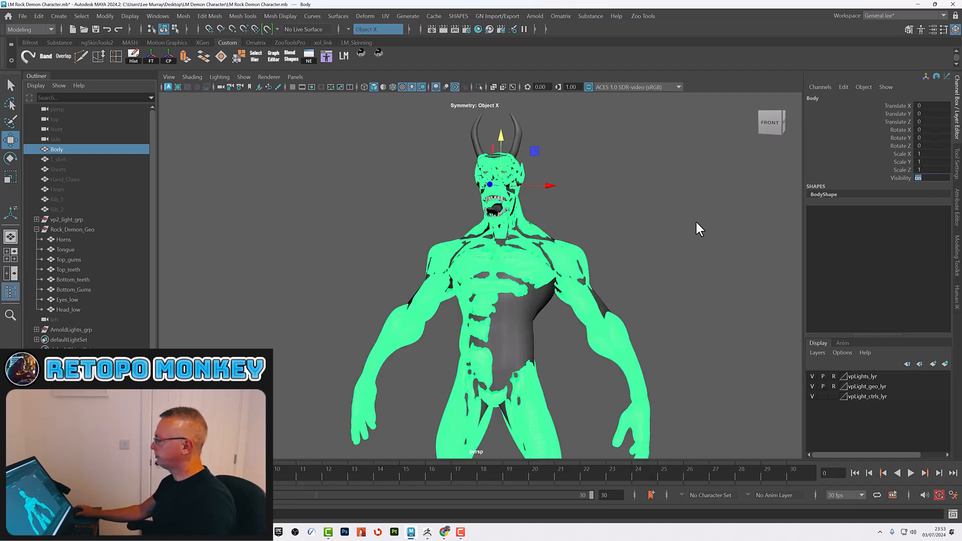
{"action": "left_click", "coordinate": [267, 28]}
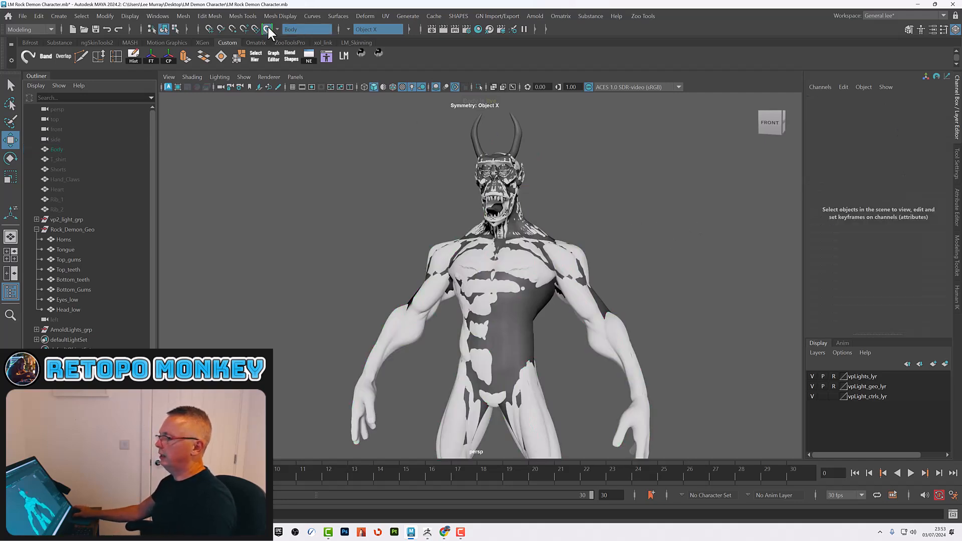
{"action": "left_click", "coordinate": [528, 306]}
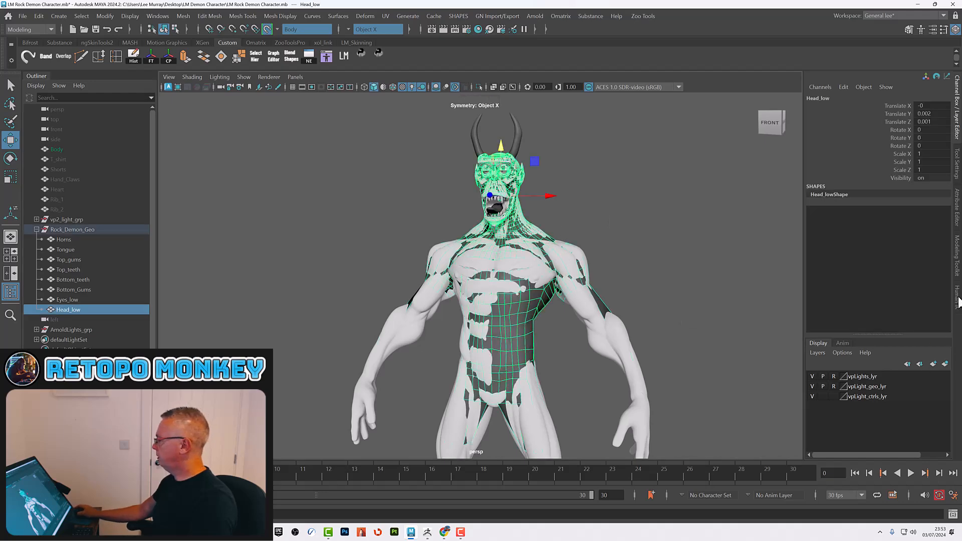
{"action": "left_click", "coordinate": [957, 265]}
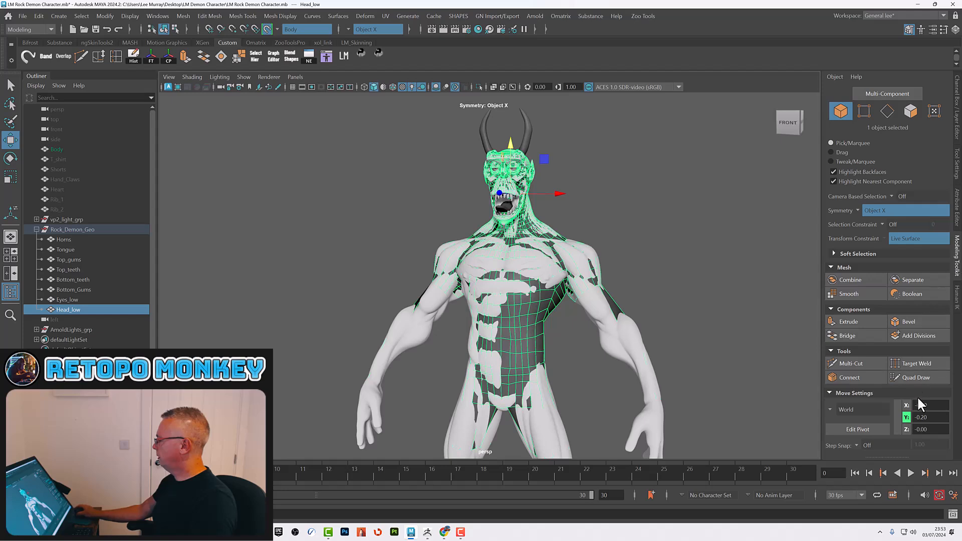
{"action": "left_click", "coordinate": [917, 377]}
Add two quads down the front of the forearm from elbow to wrist, alongside the existing arm strip.
{"action": "left_click_drag", "start_coordinate": [669, 290], "coordinate": [655, 307], "text": "alt"}
{"action": "middle_click_drag", "start_coordinate": [655, 308], "coordinate": [605, 160], "text": "alt"}
{"action": "middle_click_drag", "start_coordinate": [591, 383], "coordinate": [587, 323], "text": "alt"}
{"action": "right_click_drag", "start_coordinate": [587, 323], "coordinate": [627, 223], "text": "alt"}
{"action": "middle_click_drag", "start_coordinate": [627, 223], "coordinate": [612, 294], "text": "alt"}
{"action": "right_click_drag", "start_coordinate": [539, 247], "coordinate": [639, 303], "text": "alt"}
{"action": "left_click_drag", "start_coordinate": [639, 302], "coordinate": [626, 211], "text": "alt"}
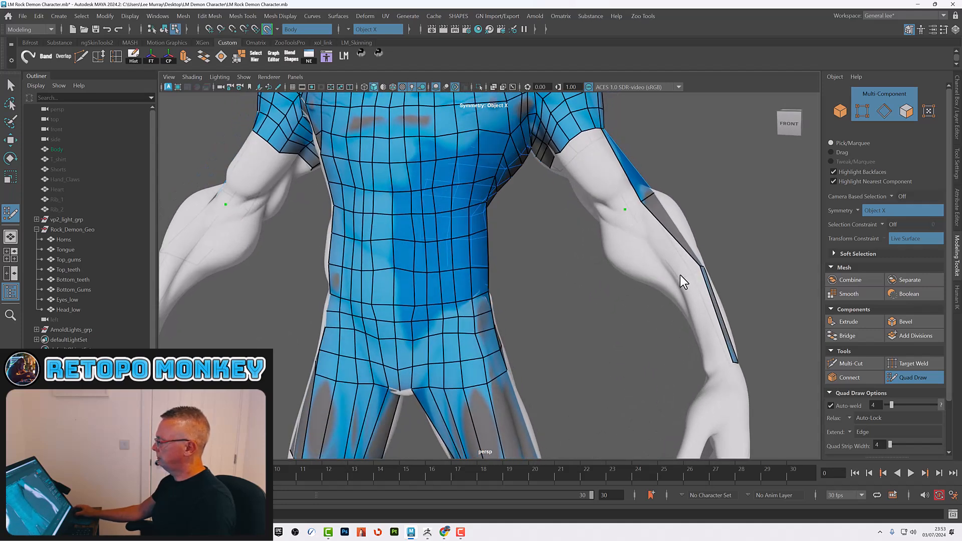
{"action": "left_click", "coordinate": [661, 241], "text": "shift"}
{"action": "left_click", "coordinate": [720, 365]}
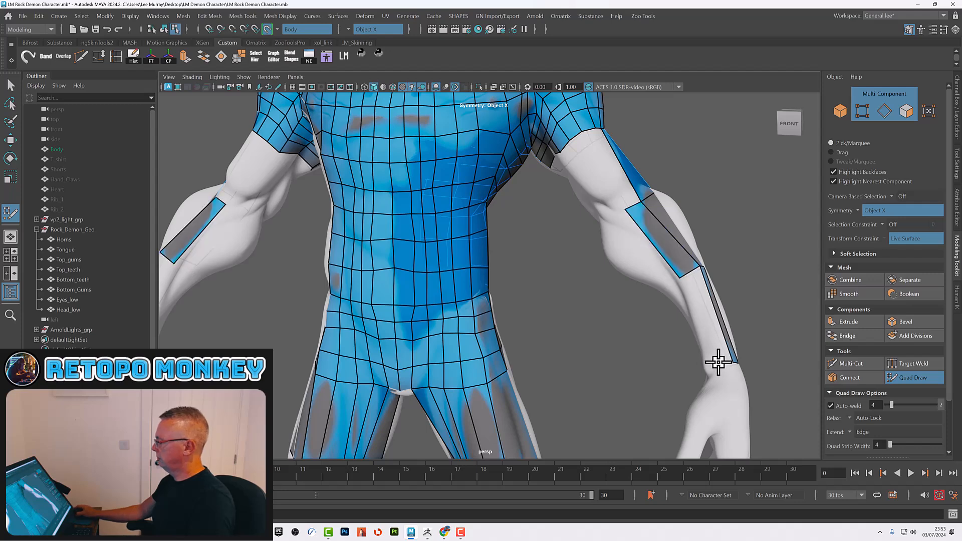
{"action": "left_click", "coordinate": [710, 319], "text": "shift"}
Extend the forearm with two more quads toward its inner side and one quad on the back near the wrist.
{"action": "left_click_drag", "start_coordinate": [665, 281], "coordinate": [608, 269], "text": "alt"}
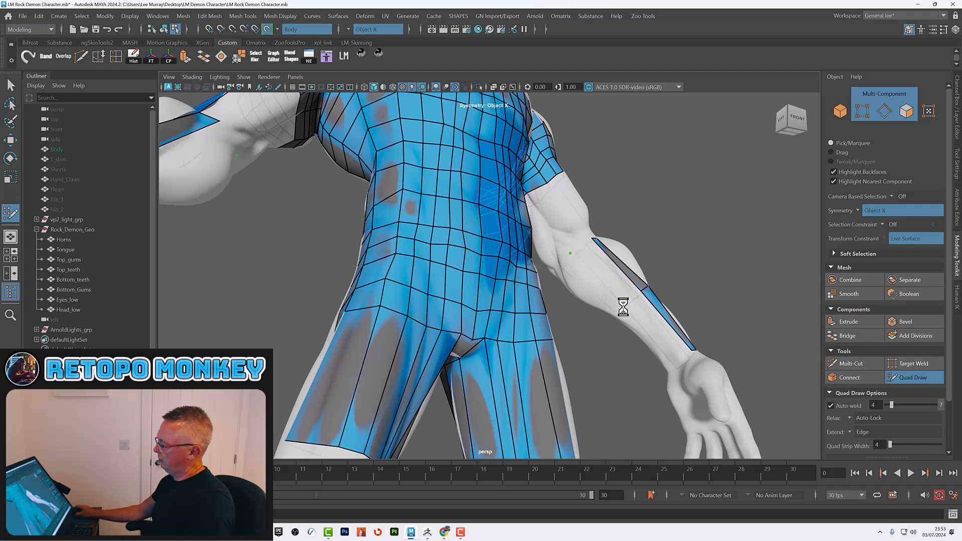
{"action": "left_click", "coordinate": [673, 357], "text": "shift"}
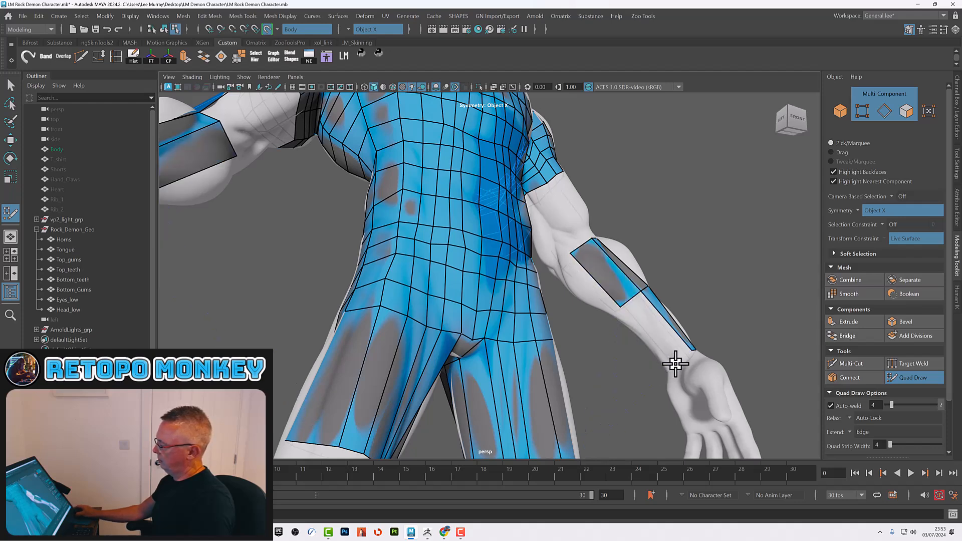
{"action": "left_click", "coordinate": [658, 326], "text": "shift"}
{"action": "mouse_move", "coordinate": [554, 311]}
{"action": "left_mouse_down", "text": "alt"}
{"action": "mouse_move", "coordinate": [606, 332]}
{"action": "mouse_move", "coordinate": [595, 272]}
{"action": "left_mouse_up", "text": "alt"}
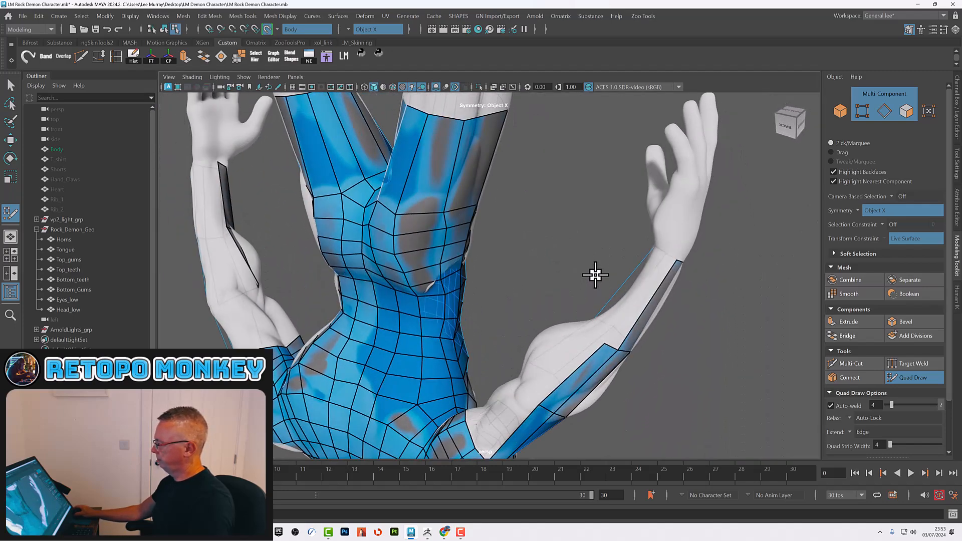
{"action": "left_click", "coordinate": [662, 253]}
{"action": "left_click", "coordinate": [638, 303], "text": "shift"}
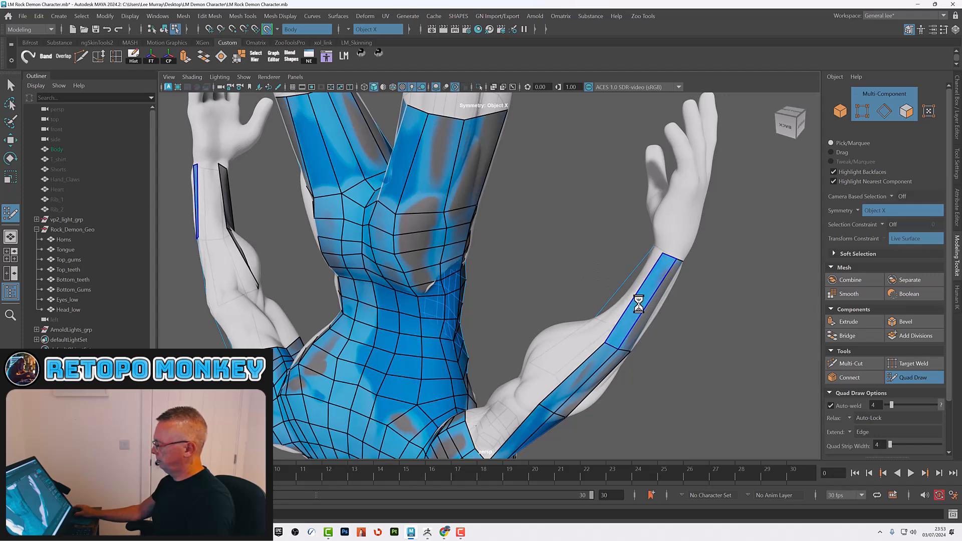
Fill a quad on the back of the upper forearm below the elbow and insert a lengthwise edge loop through it.
{"action": "left_click_drag", "start_coordinate": [601, 359], "coordinate": [606, 296], "text": "alt"}
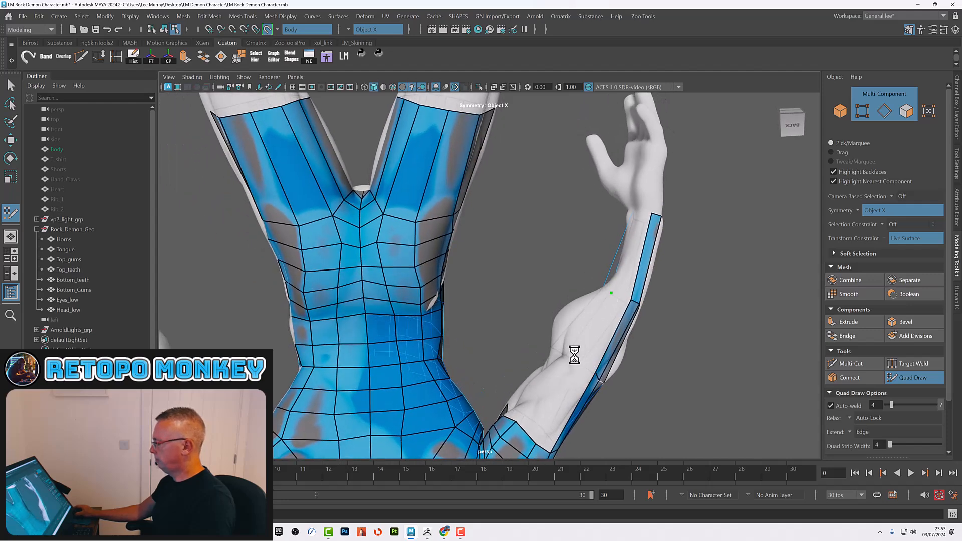
{"action": "left_click", "coordinate": [578, 317], "text": "shift"}
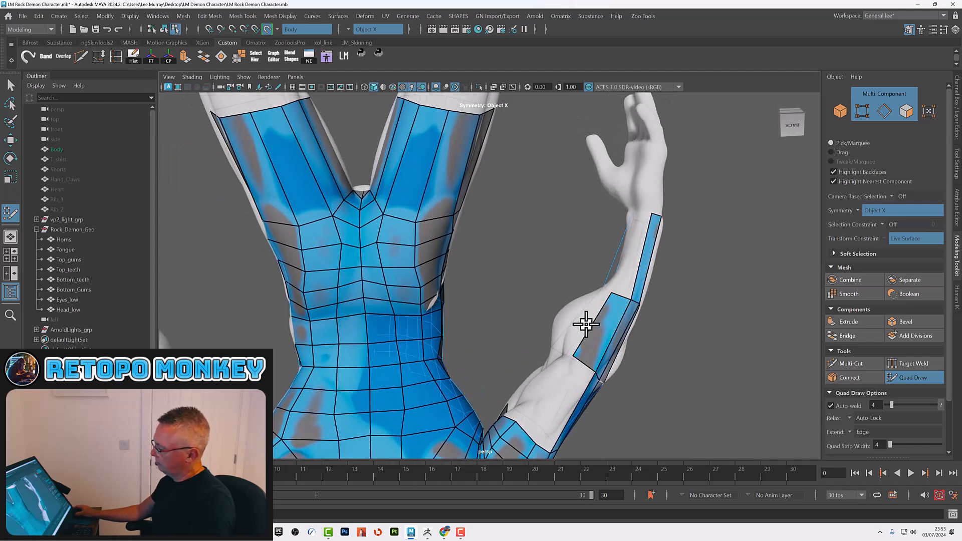
{"action": "left_click_drag", "start_coordinate": [584, 322], "coordinate": [577, 348], "text": "alt"}
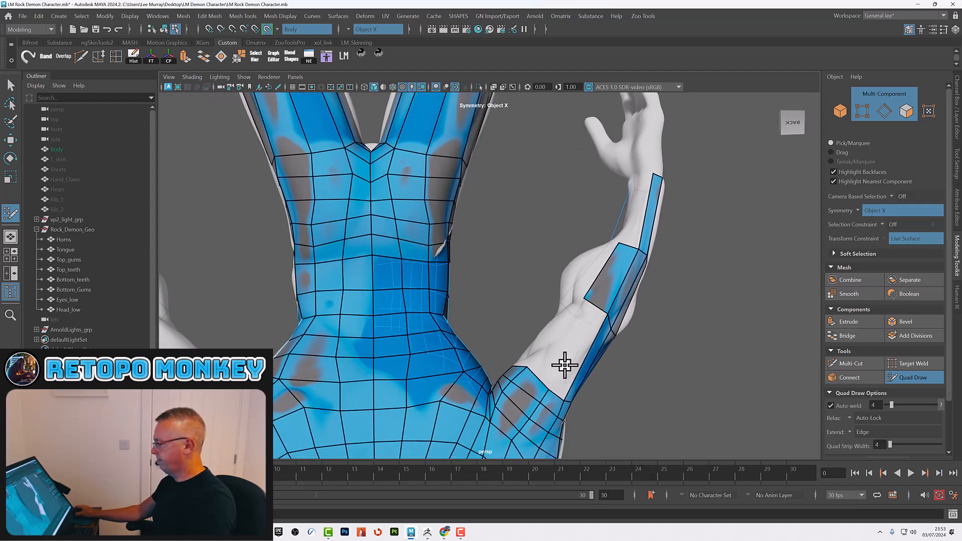
{"action": "left_click", "coordinate": [596, 300], "text": "ctrl"}
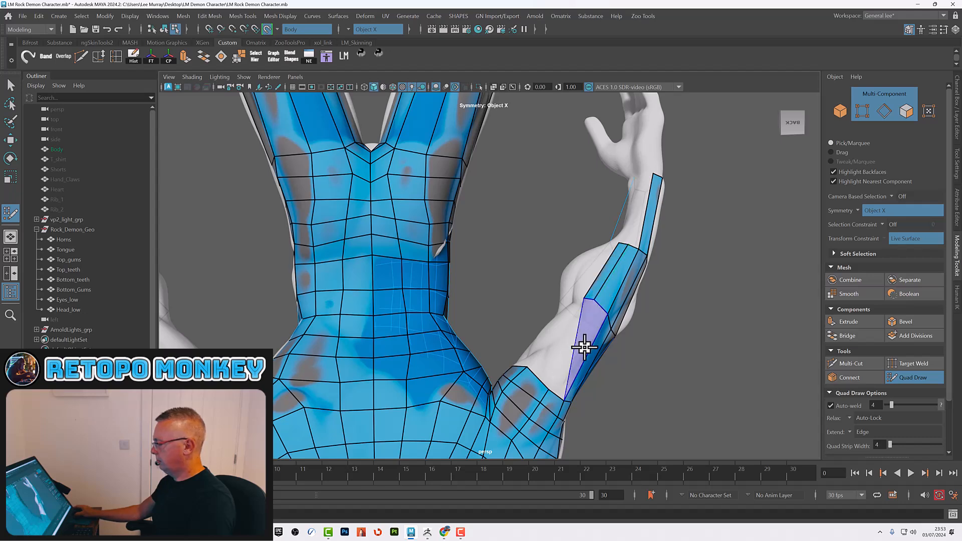
Fill two quads on the back of the upper arm and add a third using a new point near the elbow.
{"action": "left_click", "coordinate": [581, 351], "text": "shift"}
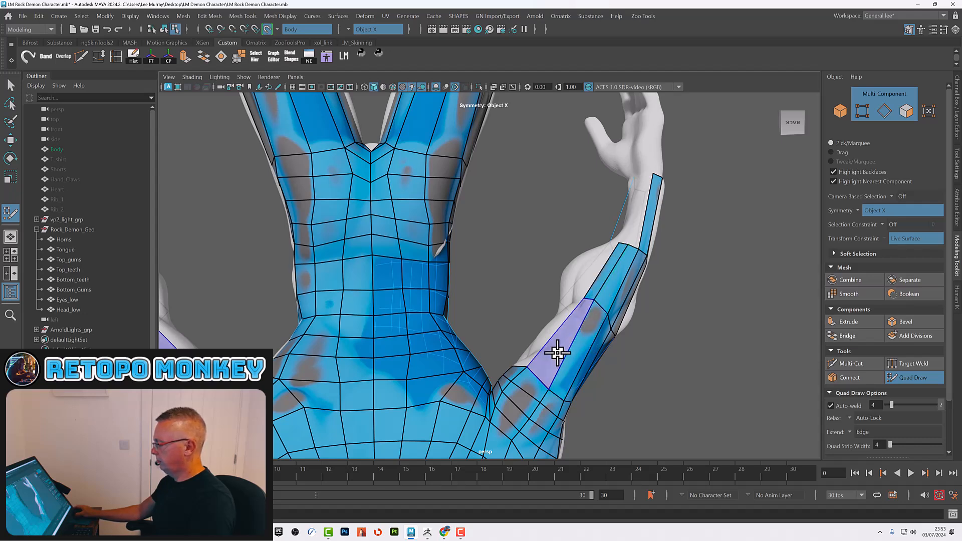
{"action": "left_click", "coordinate": [559, 349], "text": "shift"}
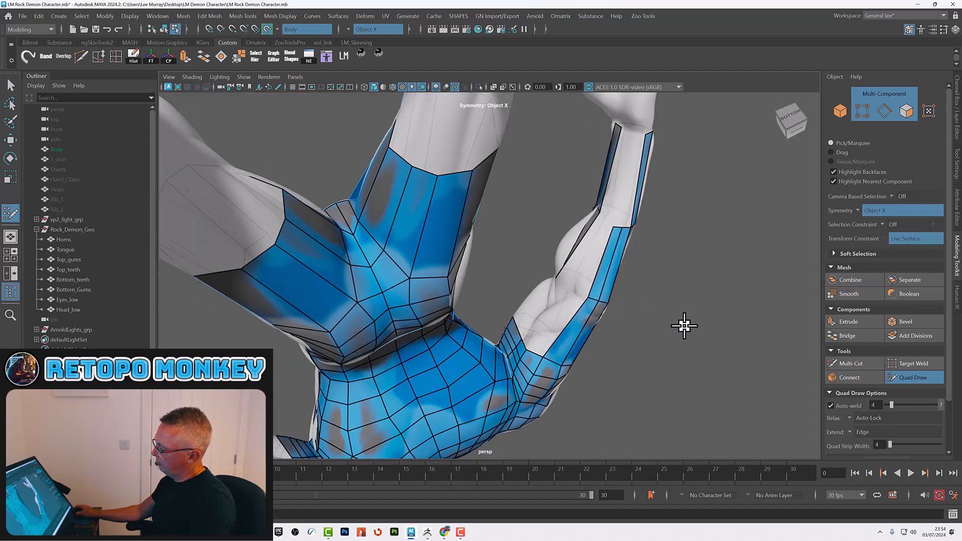
{"action": "left_click_drag", "start_coordinate": [684, 325], "coordinate": [607, 307], "text": "alt"}
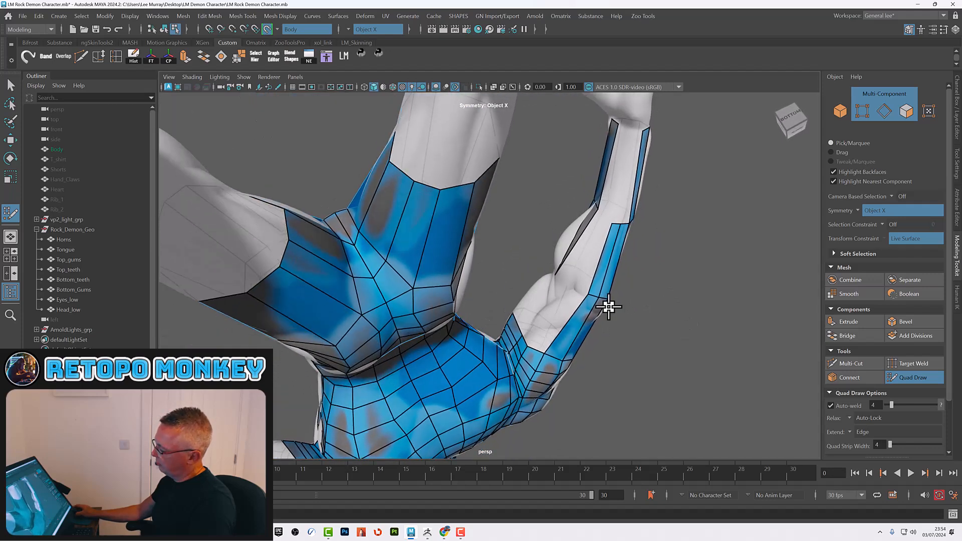
{"action": "left_click", "coordinate": [575, 286]}
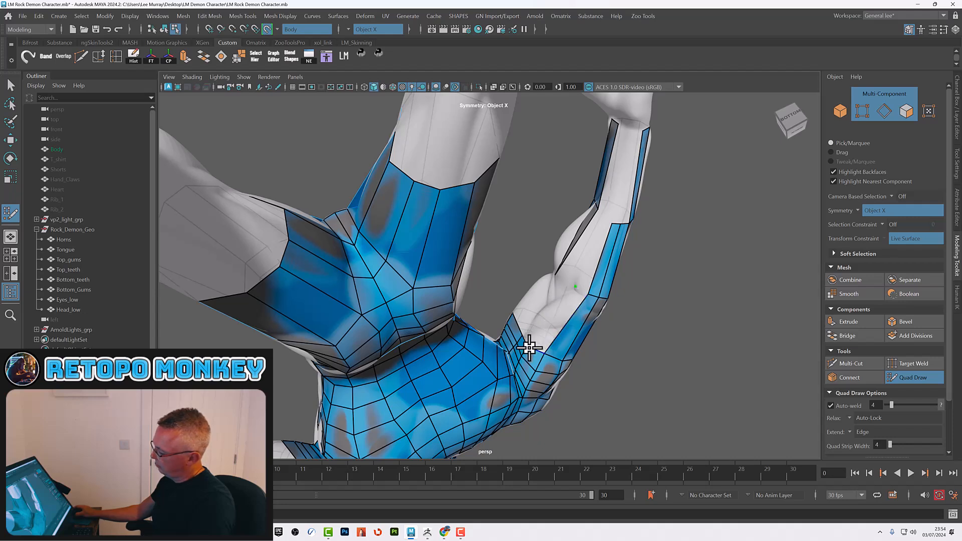
{"action": "left_click", "coordinate": [560, 318], "text": "shift"}
{"action": "left_click_drag", "start_coordinate": [615, 353], "coordinate": [579, 346], "text": "alt"}
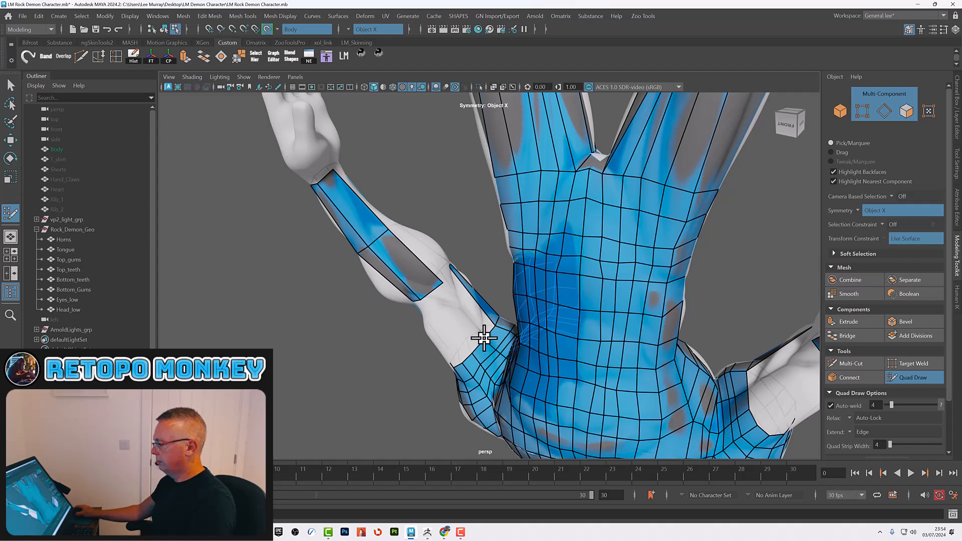
Fill two quads on the front of the upper arm and reposition vertices on the forearm and at the wrist.
{"action": "left_click_drag", "start_coordinate": [460, 318], "coordinate": [461, 317], "text": "alt"}
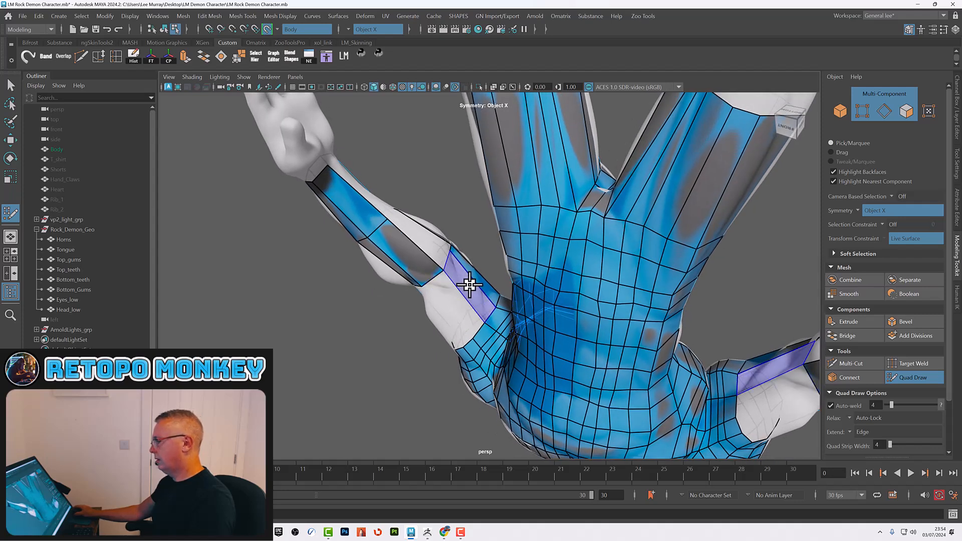
{"action": "left_click", "coordinate": [466, 279], "text": "shift"}
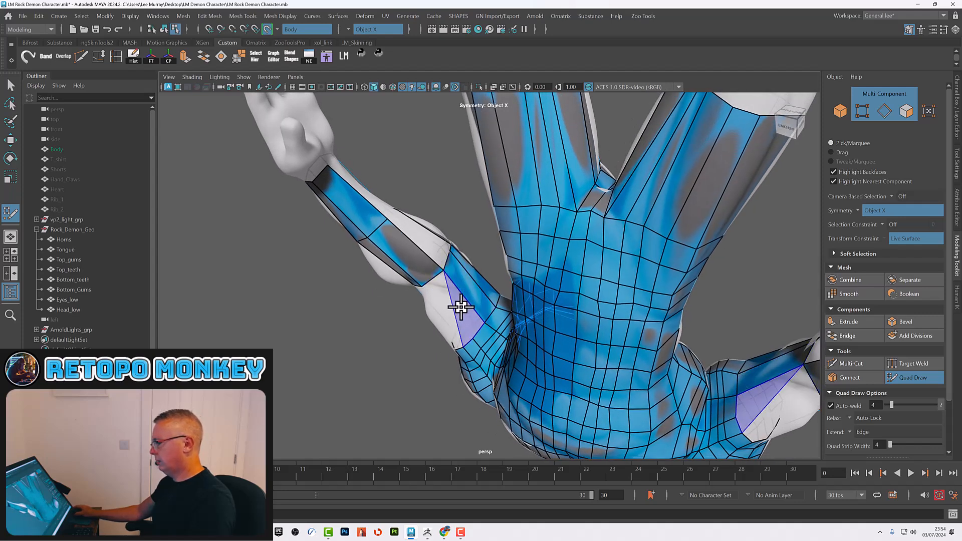
{"action": "left_click", "coordinate": [458, 304], "text": "shift"}
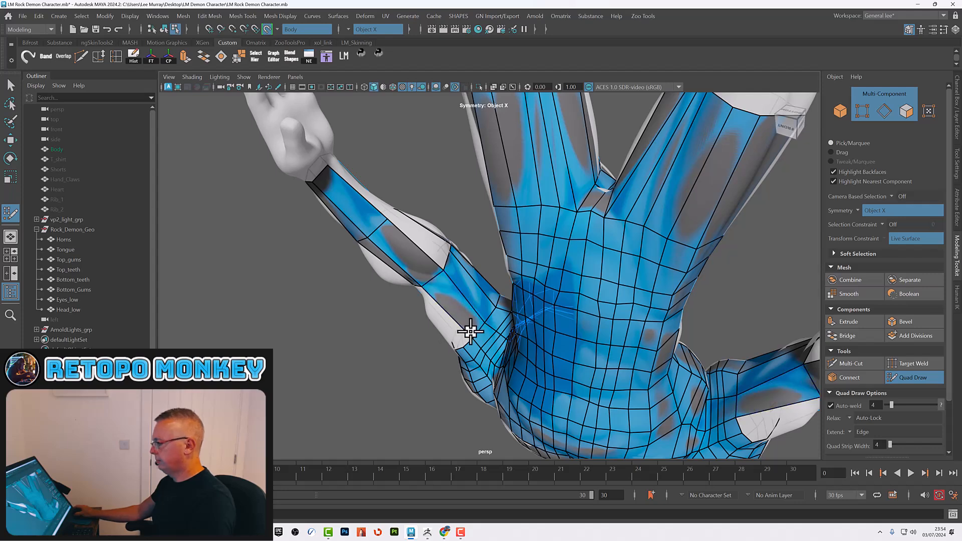
{"action": "mouse_move", "coordinate": [487, 322]}
{"action": "left_mouse_down", "text": "alt"}
{"action": "mouse_move", "coordinate": [487, 312]}
{"action": "mouse_move", "coordinate": [491, 322]}
{"action": "mouse_move", "coordinate": [400, 285]}
{"action": "mouse_move", "coordinate": [371, 324]}
{"action": "mouse_move", "coordinate": [399, 320]}
{"action": "mouse_move", "coordinate": [367, 304]}
{"action": "left_mouse_up", "text": "alt"}
{"action": "left_click_drag", "start_coordinate": [347, 262], "coordinate": [359, 251]}
{"action": "left_click_drag", "start_coordinate": [303, 196], "coordinate": [310, 190]}
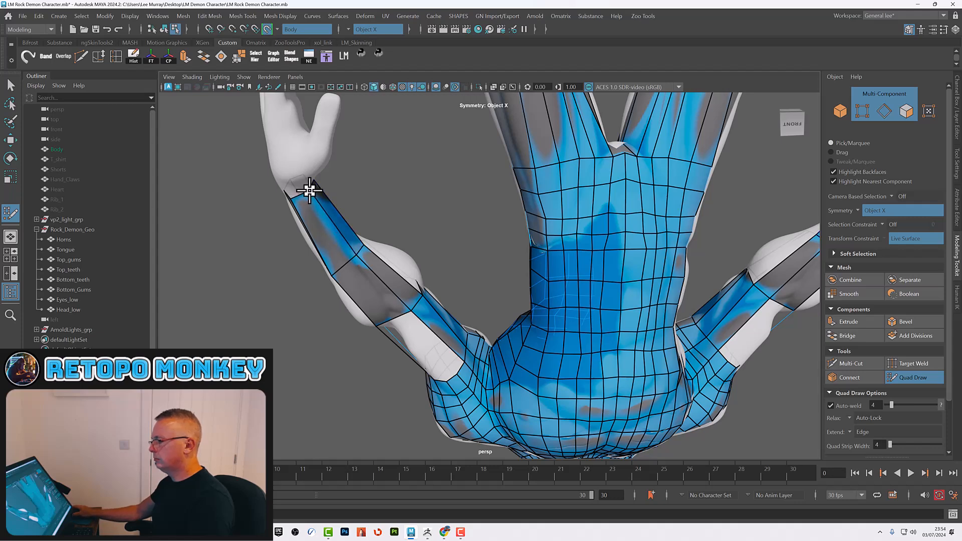
Insert lengthwise edge loops down the front of the forearm and fill the remaining gap on the front of the upper arm.
{"action": "mouse_move", "coordinate": [393, 303]}
{"action": "left_mouse_down", "text": "alt"}
{"action": "mouse_move", "coordinate": [428, 307]}
{"action": "mouse_move", "coordinate": [399, 306]}
{"action": "left_mouse_up", "text": "alt"}
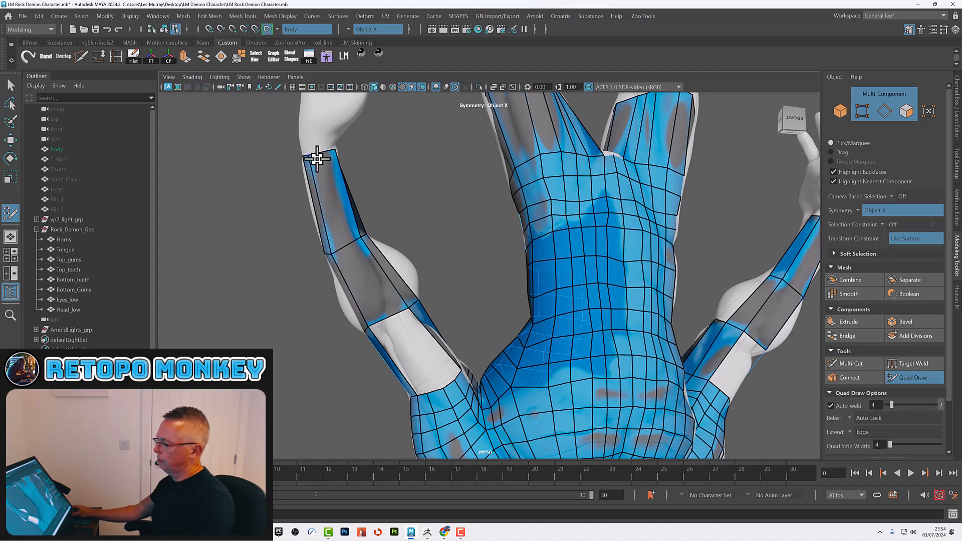
{"action": "left_click", "coordinate": [338, 244], "text": "ctrl"}
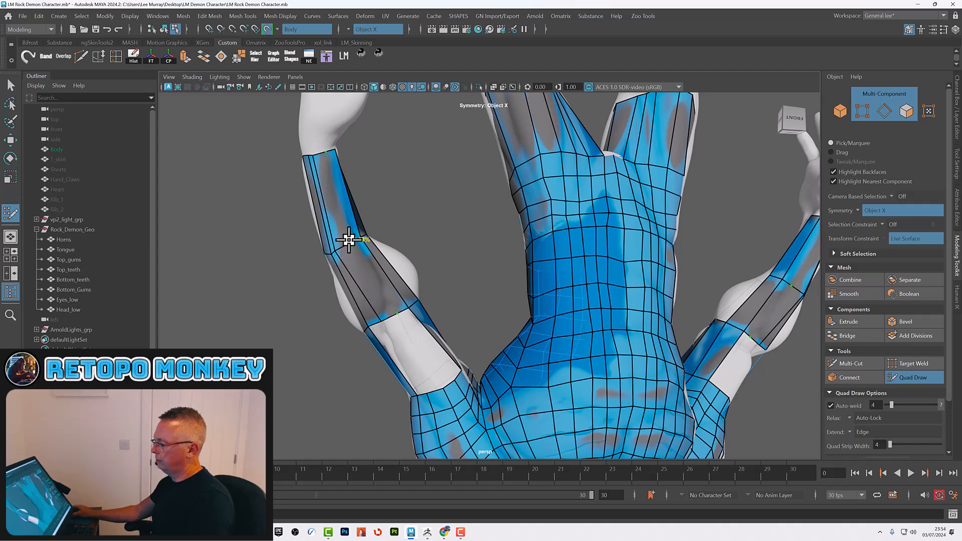
{"action": "left_click", "coordinate": [347, 241], "text": "ctrl"}
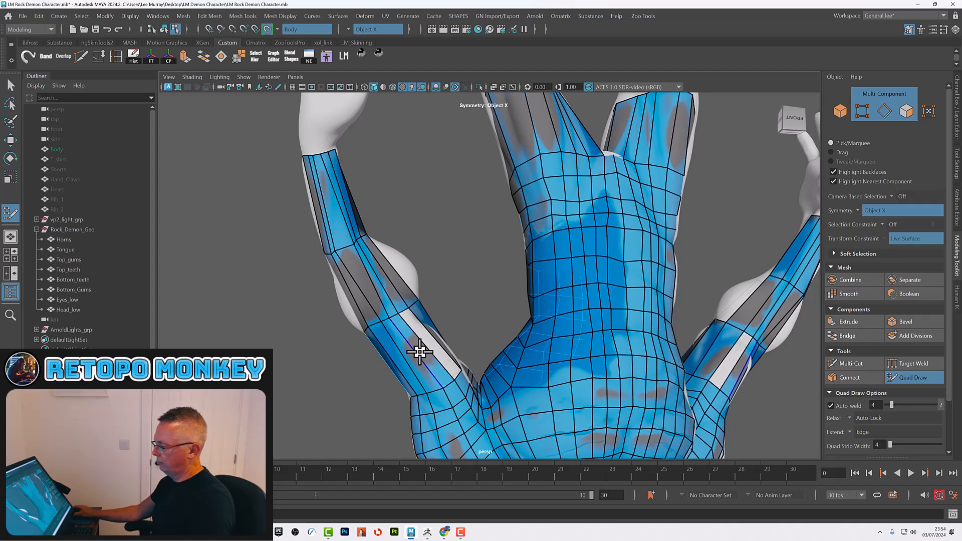
{"action": "left_click", "coordinate": [422, 337], "text": "shift"}
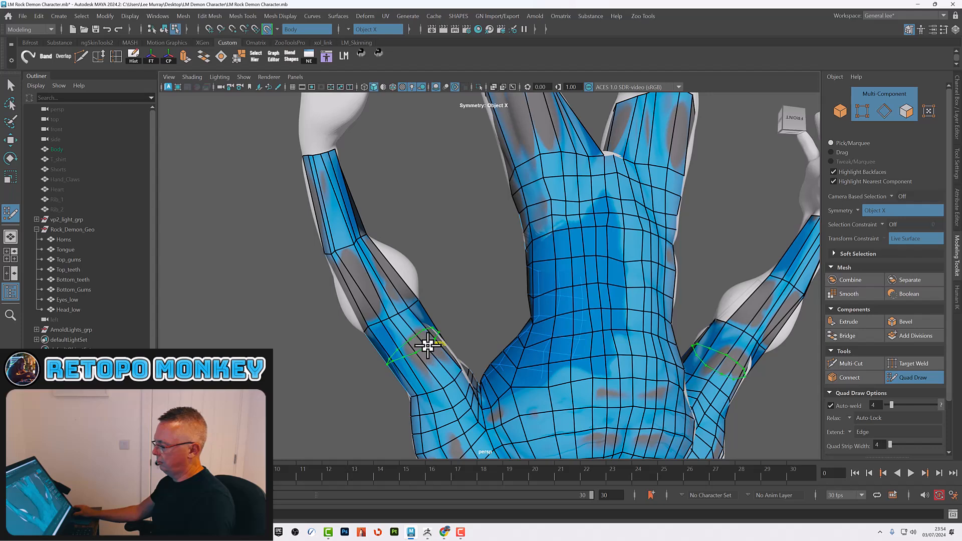
Insert edge loops around the upper arm, on both sides of the elbow and around the forearm toward the wrist.
{"action": "left_click", "coordinate": [427, 346], "text": "ctrl"}
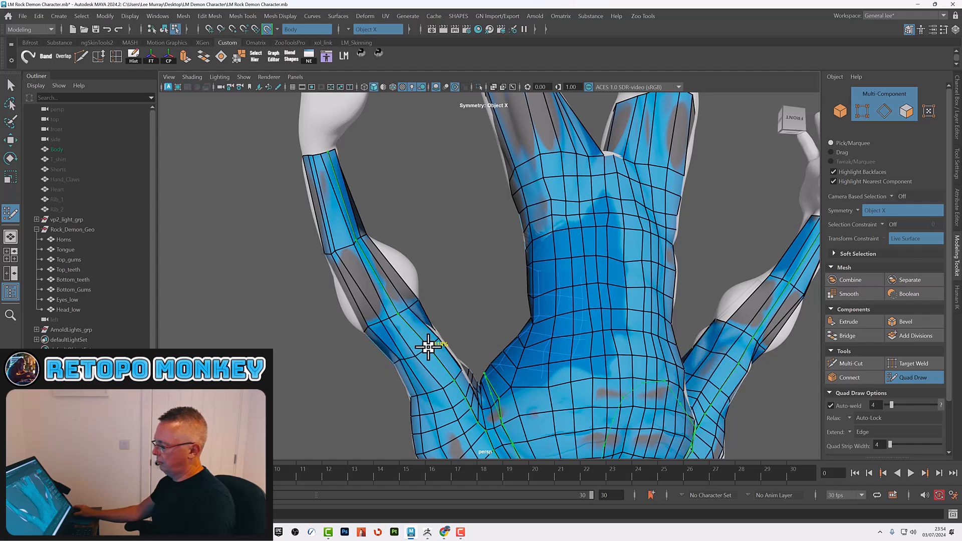
{"action": "left_click", "coordinate": [373, 281], "text": "ctrl"}
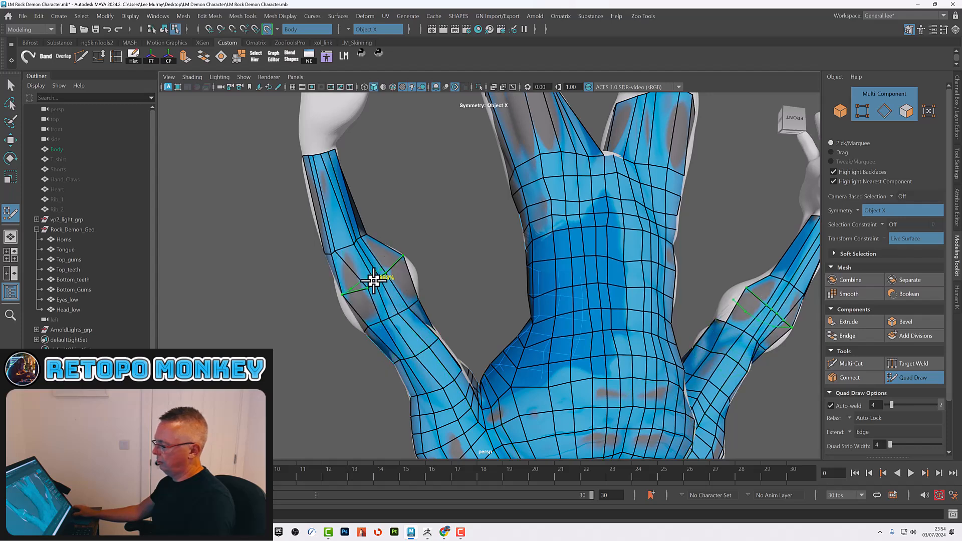
{"action": "left_click", "coordinate": [401, 339], "text": "ctrl"}
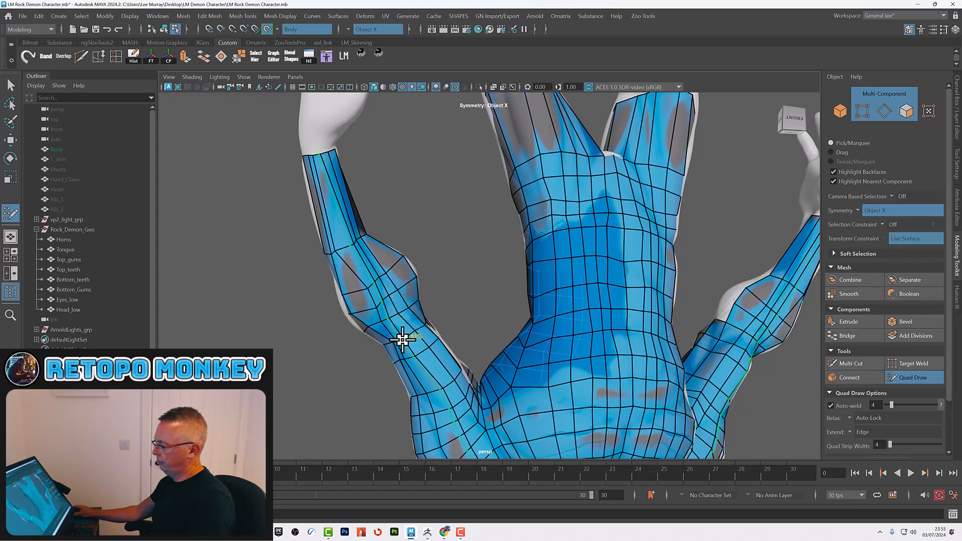
{"action": "left_click", "coordinate": [428, 374], "text": "ctrl"}
{"action": "mouse_move", "coordinate": [445, 280]}
{"action": "left_mouse_down", "text": "alt"}
{"action": "mouse_move", "coordinate": [486, 295]}
{"action": "mouse_move", "coordinate": [500, 273]}
{"action": "left_mouse_up", "text": "alt"}
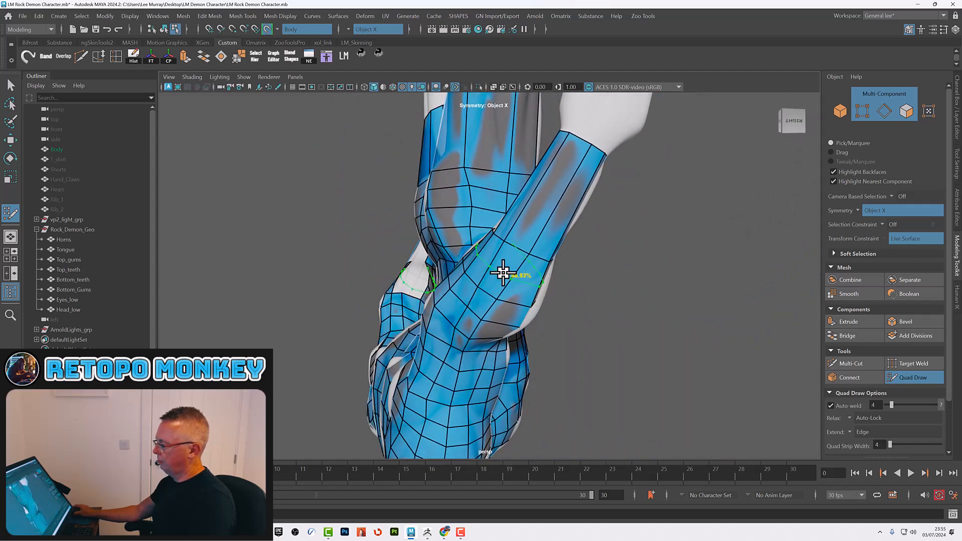
{"action": "left_click", "coordinate": [547, 199], "text": "ctrl"}
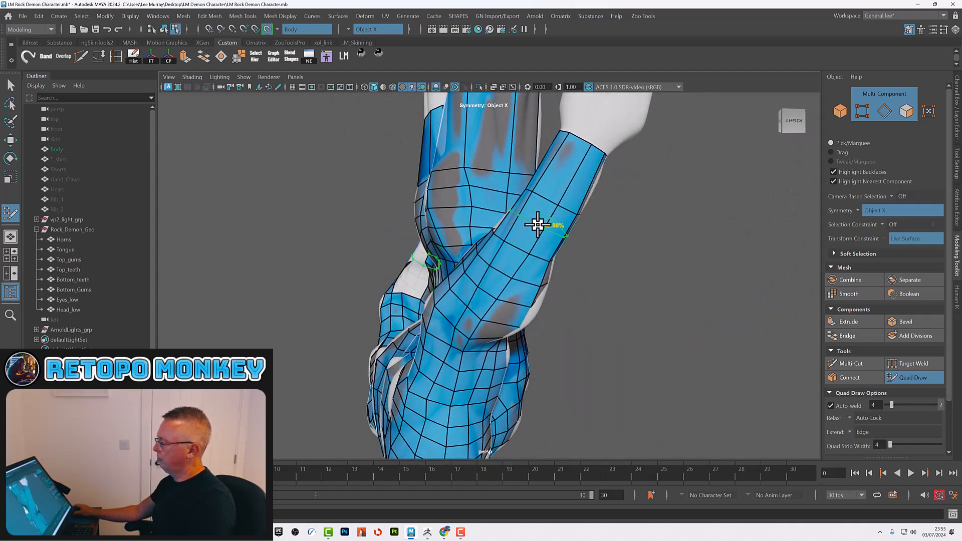
{"action": "left_click_drag", "start_coordinate": [569, 265], "coordinate": [591, 317], "text": "alt"}
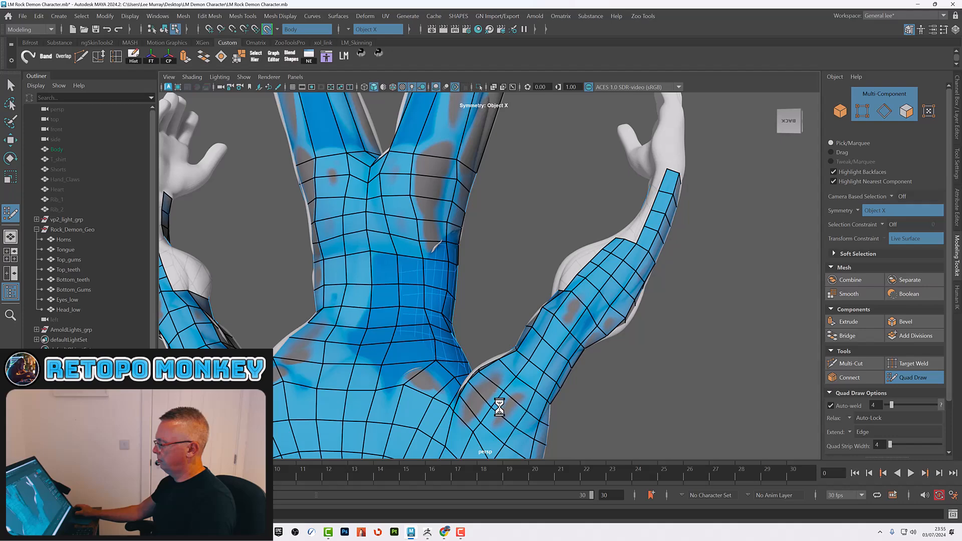
Fill the open underside of the forearm with two rows of quads, from the elbow to about mid-forearm.
{"action": "left_click_drag", "start_coordinate": [613, 284], "coordinate": [603, 322], "text": "alt"}
{"action": "right_click_drag", "start_coordinate": [603, 322], "coordinate": [661, 354], "text": "alt"}
{"action": "left_click_drag", "start_coordinate": [661, 354], "coordinate": [557, 309], "text": "alt"}
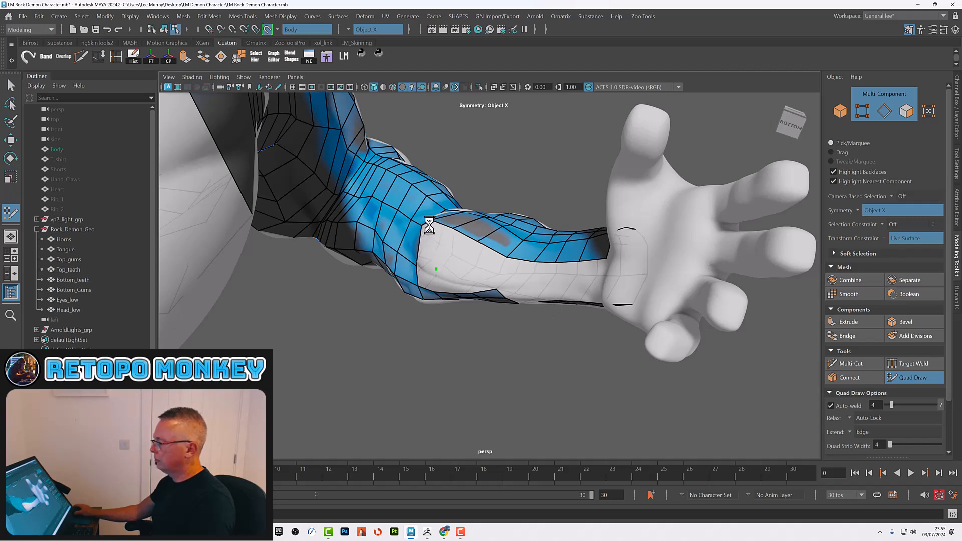
{"action": "left_click", "coordinate": [427, 247], "text": "shift"}
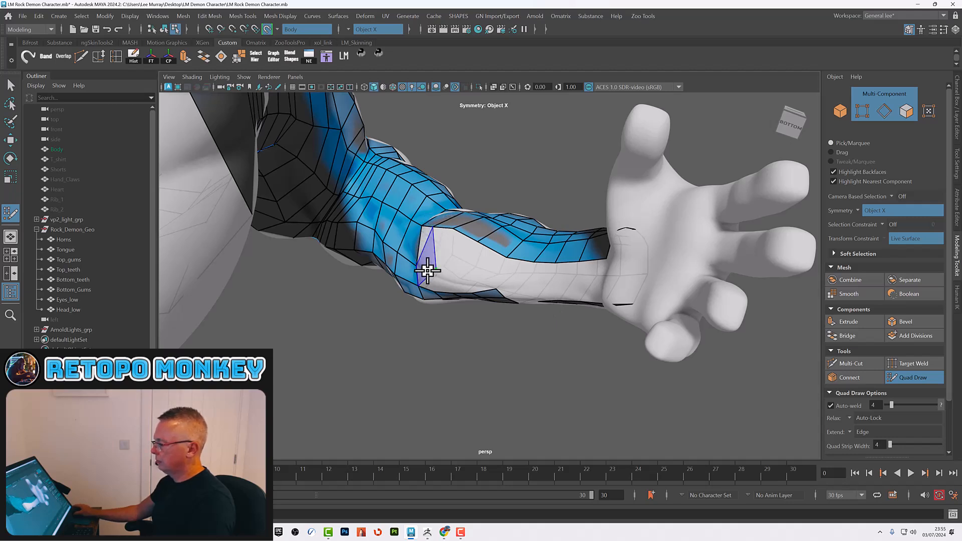
{"action": "left_click", "coordinate": [446, 246], "text": "shift"}
{"action": "left_click_drag", "start_coordinate": [457, 268], "coordinate": [451, 272], "text": "alt"}
{"action": "left_click", "coordinate": [442, 277], "text": "shift"}
{"action": "left_click", "coordinate": [466, 245], "text": "shift"}
{"action": "left_click", "coordinate": [465, 275], "text": "shift"}
{"action": "left_click", "coordinate": [489, 253], "text": "shift"}
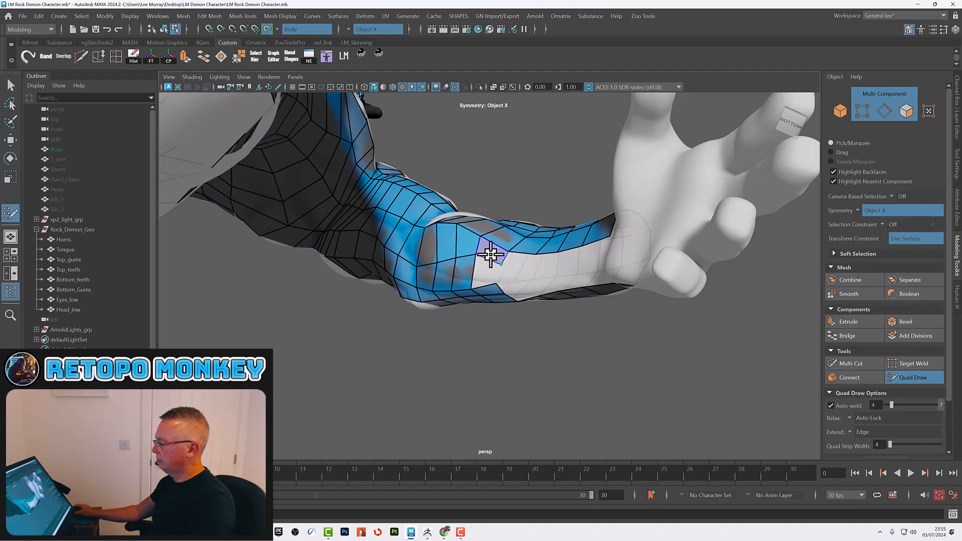
{"action": "left_click", "coordinate": [487, 272], "text": "shift"}
{"action": "left_click", "coordinate": [516, 262], "text": "shift"}
{"action": "left_click", "coordinate": [513, 274], "text": "shift"}
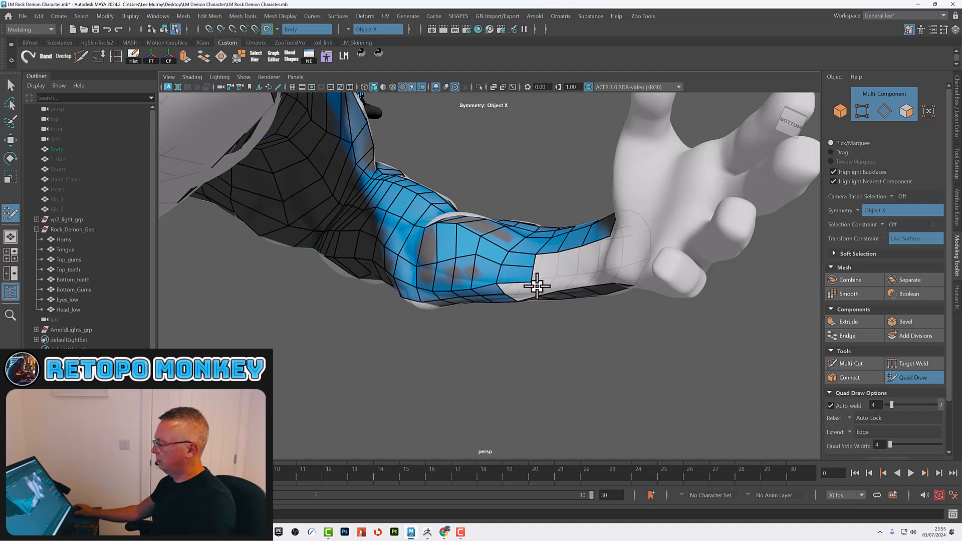
Place three points along the lower forearm and fill a row of three quads up to the wrist.
{"action": "left_click_drag", "start_coordinate": [540, 280], "coordinate": [553, 275], "text": "alt"}
{"action": "left_click", "coordinate": [560, 274]}
{"action": "left_click", "coordinate": [588, 273]}
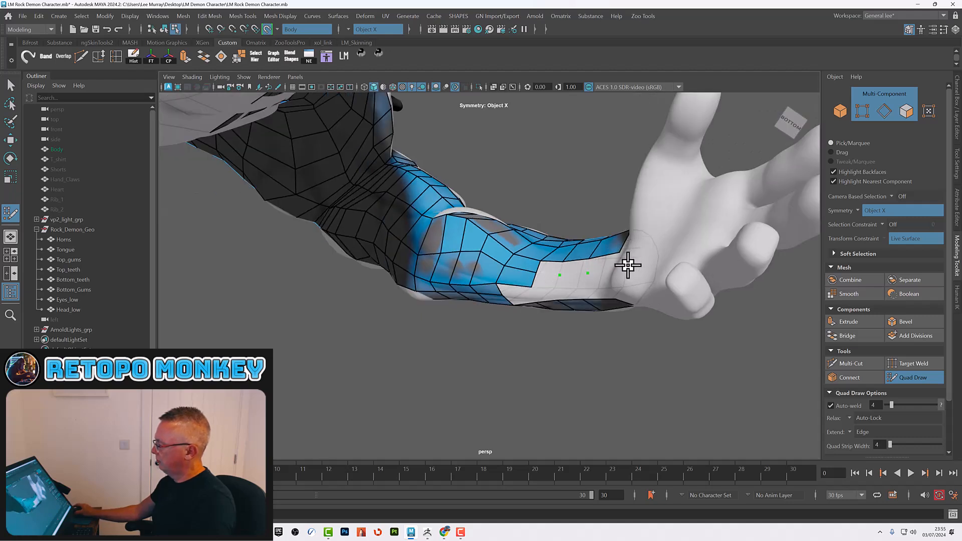
{"action": "left_click", "coordinate": [611, 269]}
{"action": "left_click", "coordinate": [601, 264], "text": "shift"}
{"action": "left_click", "coordinate": [574, 267], "text": "shift"}
{"action": "left_click", "coordinate": [552, 268], "text": "shift"}
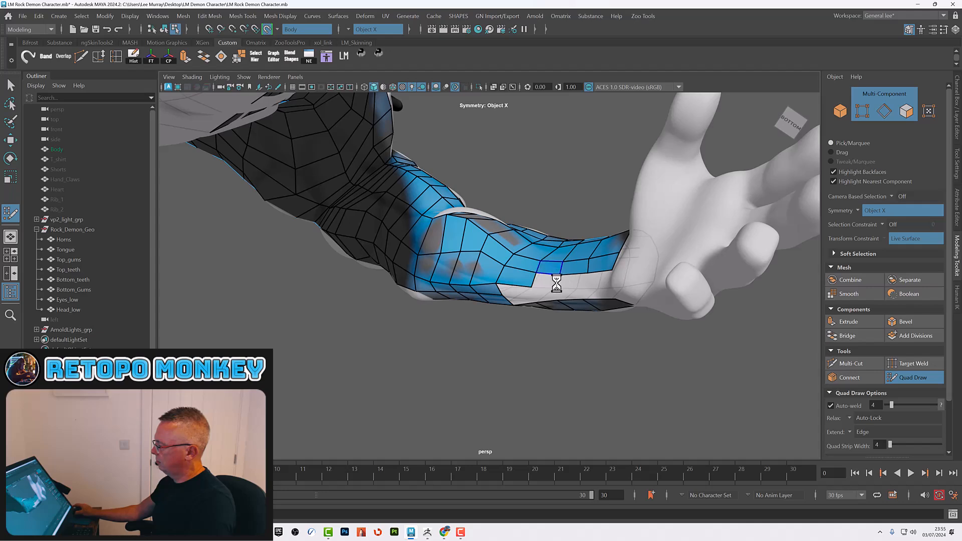
Place three more points beside that row and fill a second row of three quads up to the wrist.
{"action": "left_click", "coordinate": [556, 289]}
{"action": "left_click", "coordinate": [584, 287]}
{"action": "left_click", "coordinate": [607, 285]}
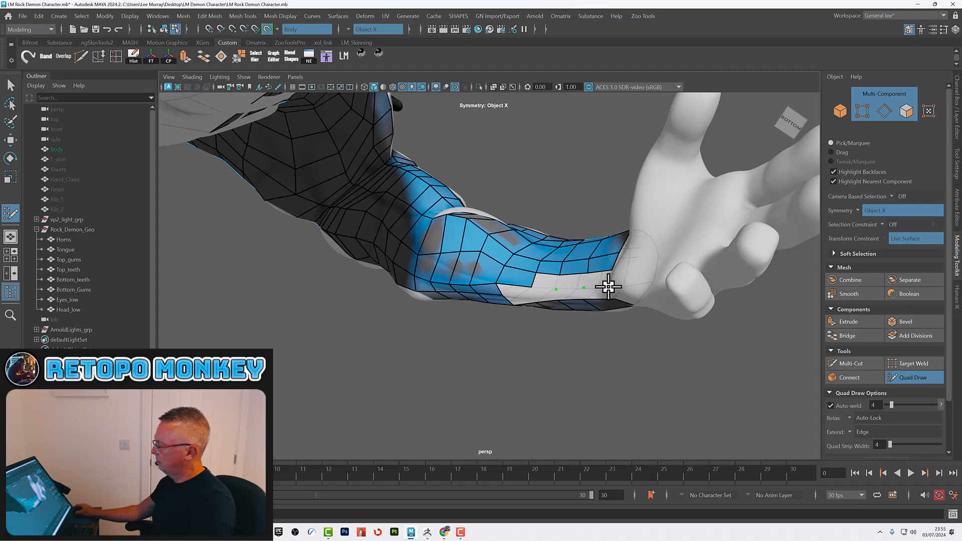
{"action": "left_click", "coordinate": [597, 279], "text": "shift"}
{"action": "left_click", "coordinate": [572, 282], "text": "shift"}
{"action": "left_click", "coordinate": [549, 281], "text": "shift"}
Fill the remaining gap on the forearm with a quad and relax the surrounding arm vertices.
{"action": "left_click_drag", "start_coordinate": [557, 287], "coordinate": [522, 246], "text": "alt"}
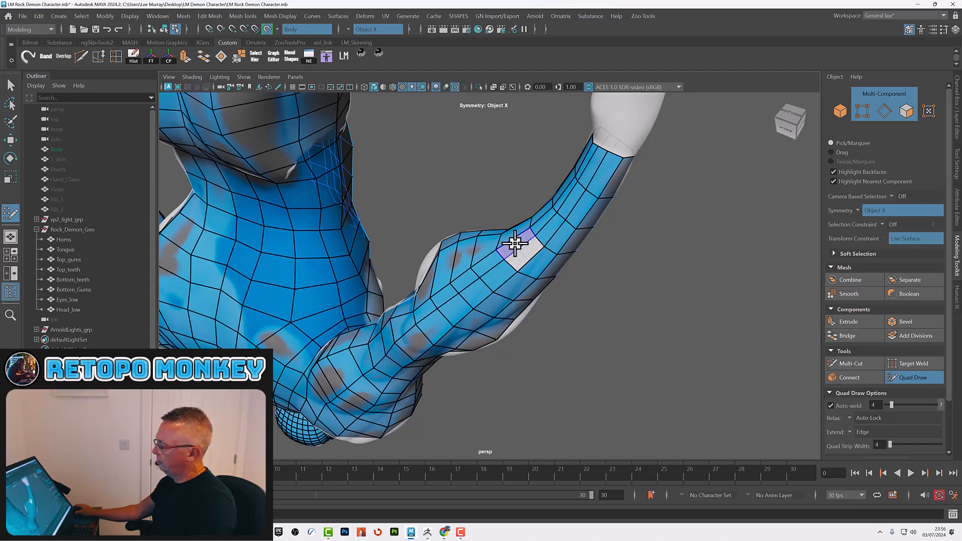
{"action": "left_click", "coordinate": [524, 252], "text": "shift"}
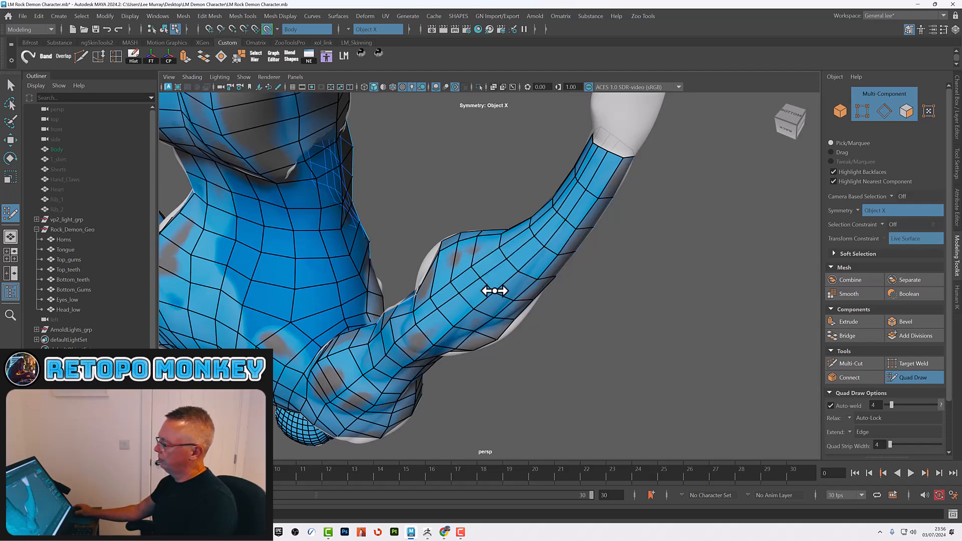
{"action": "mouse_move", "coordinate": [458, 275]}
{"action": "left_mouse_down", "text": "shift"}
{"action": "mouse_move", "coordinate": [423, 322]}
{"action": "mouse_move", "coordinate": [409, 318]}
{"action": "left_mouse_up", "text": "shift"}
{"action": "left_click_drag", "start_coordinate": [526, 280], "coordinate": [526, 347], "text": "alt"}
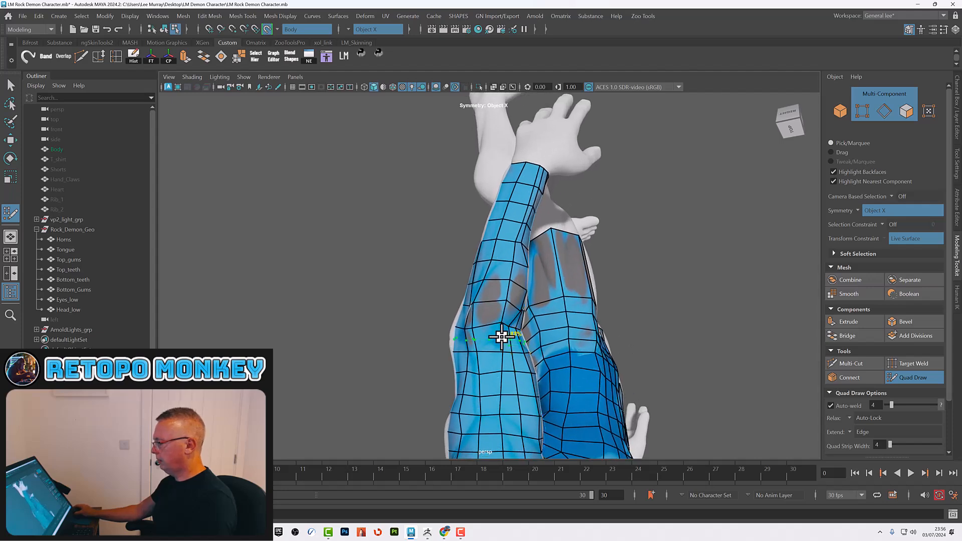
{"action": "left_click_drag", "start_coordinate": [511, 308], "coordinate": [505, 345], "text": "alt"}
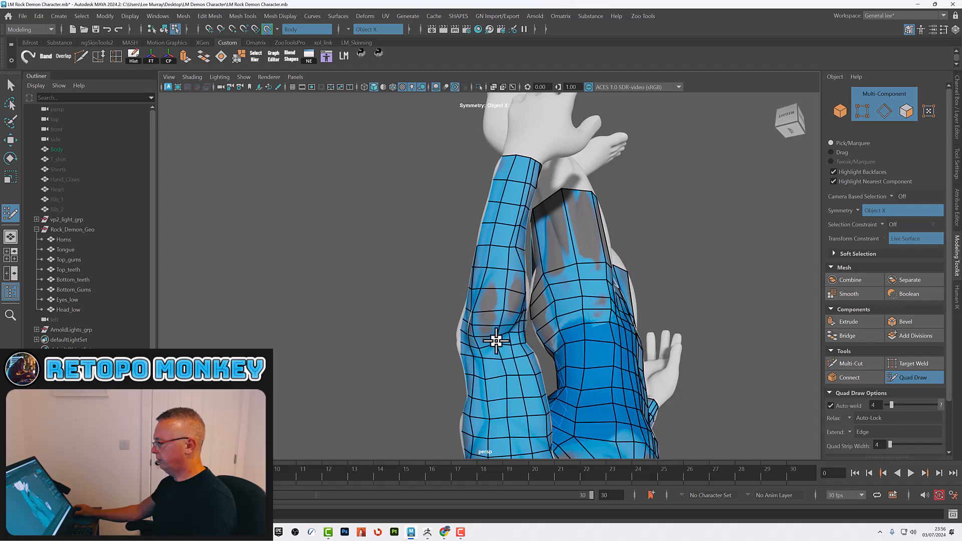
{"action": "left_click_drag", "start_coordinate": [518, 332], "coordinate": [481, 308], "text": "alt"}
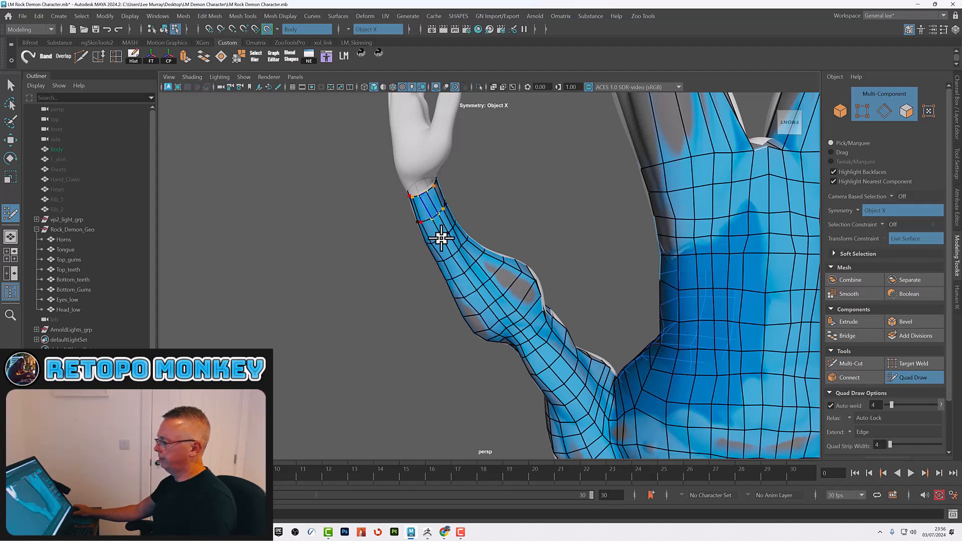
Undo the lengthwise edge loop on the arm and insert an edge loop through the torso beside the shoulder.
{"action": "mouse_move", "coordinate": [482, 303]}
{"action": "left_mouse_down", "text": "alt"}
{"action": "mouse_move", "coordinate": [519, 296]}
{"action": "mouse_move", "coordinate": [511, 300]}
{"action": "mouse_move", "coordinate": [530, 322]}
{"action": "left_mouse_up", "text": "alt"}
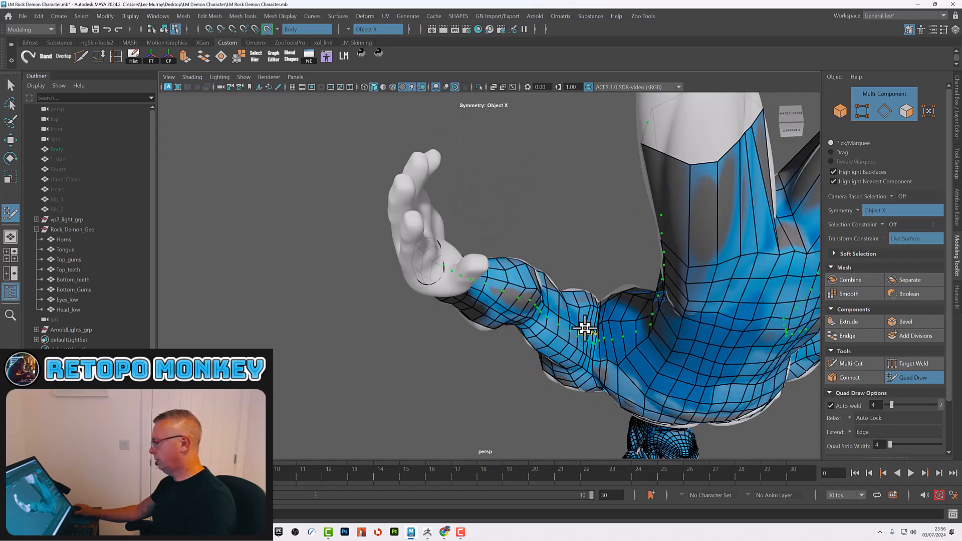
{"action": "left_click_drag", "start_coordinate": [612, 314], "coordinate": [617, 302], "text": "alt"}
{"action": "key", "text": "ctrl+z"}
{"action": "mouse_move", "coordinate": [430, 320]}
{"action": "left_mouse_down", "text": "alt"}
{"action": "mouse_move", "coordinate": [676, 283]}
{"action": "mouse_move", "coordinate": [605, 292]}
{"action": "mouse_move", "coordinate": [616, 281]}
{"action": "mouse_move", "coordinate": [625, 285]}
{"action": "mouse_move", "coordinate": [620, 303]}
{"action": "mouse_move", "coordinate": [594, 320]}
{"action": "left_mouse_up", "text": "alt"}
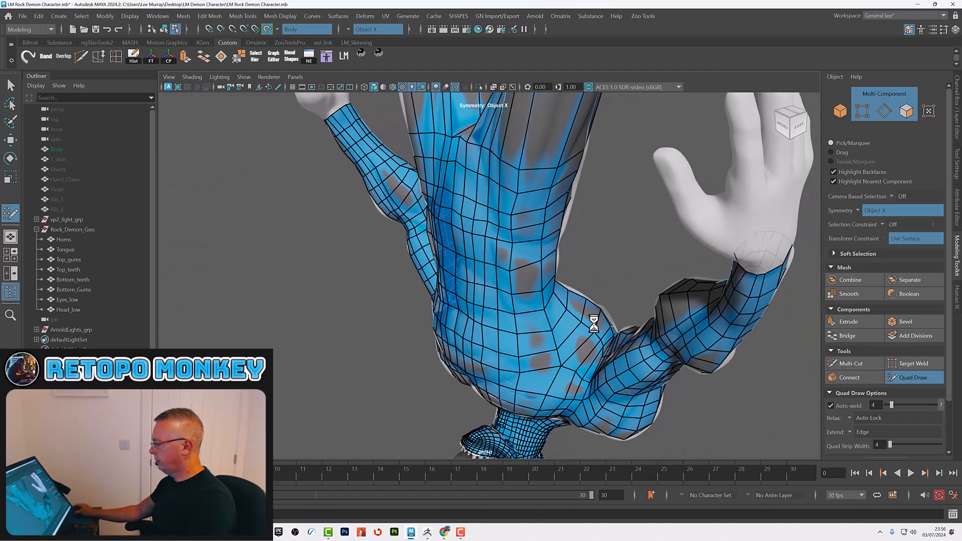
{"action": "left_click", "coordinate": [574, 344], "text": "ctrl"}
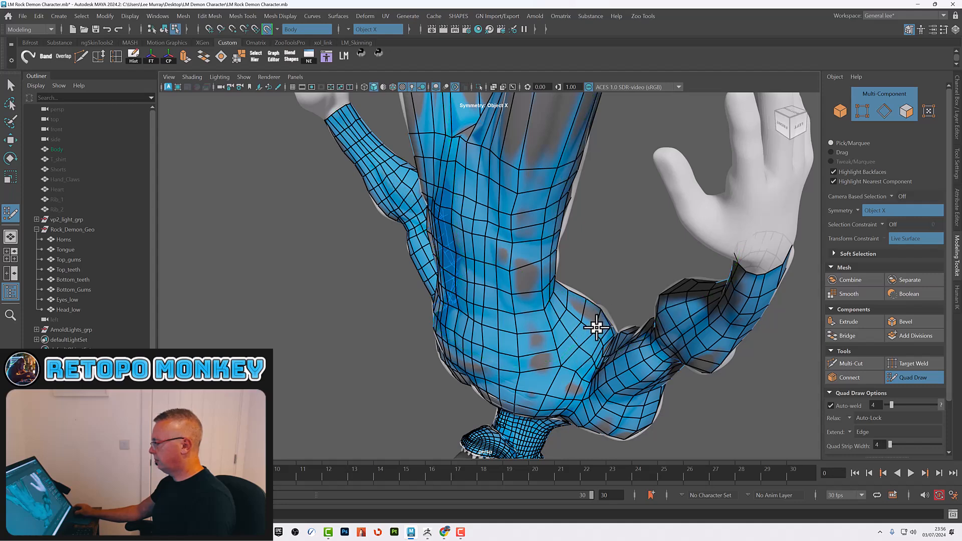
{"action": "left_click_drag", "start_coordinate": [576, 329], "coordinate": [571, 320], "text": "alt"}
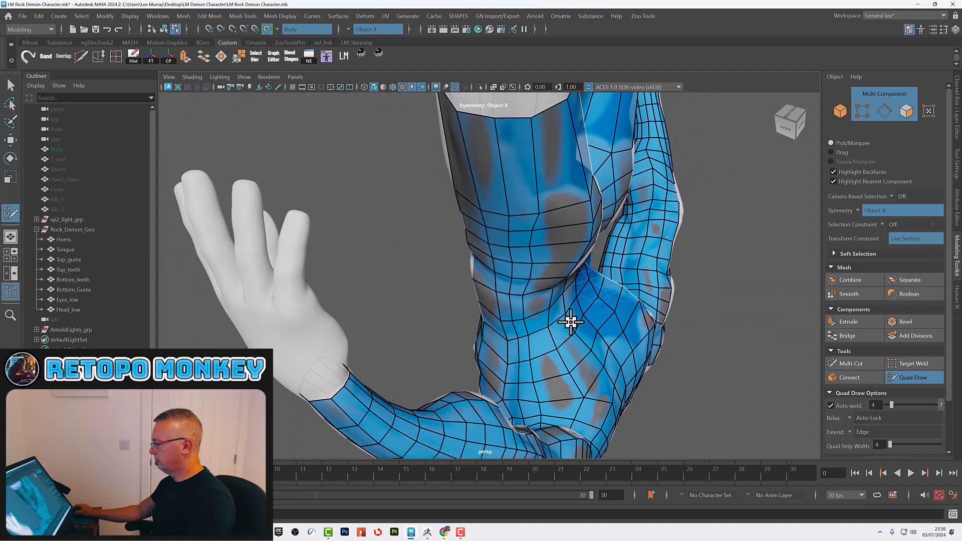
Insert an edge loop around the upper torso below the armpit and relax the vertices along the side of the waist.
{"action": "left_click", "coordinate": [553, 382], "text": "ctrl"}
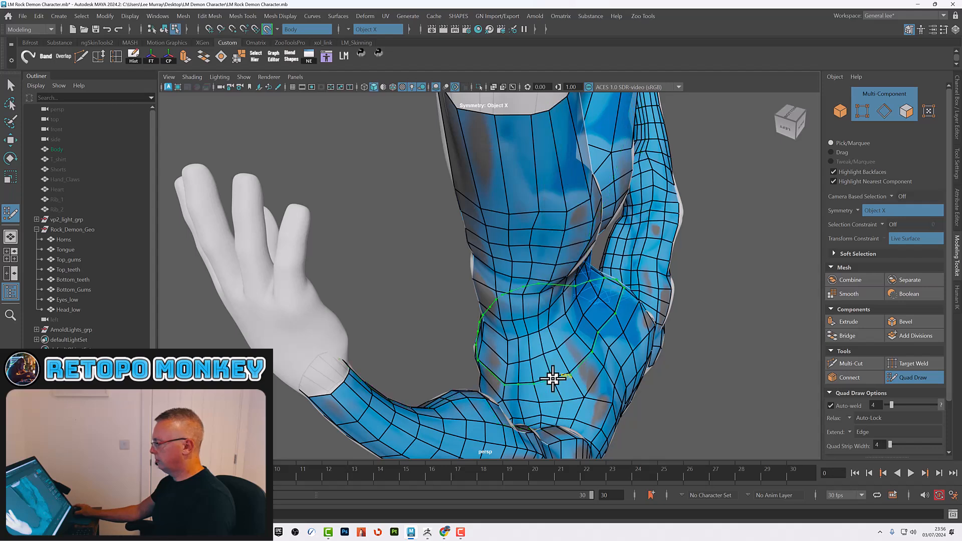
{"action": "left_click_drag", "start_coordinate": [508, 341], "coordinate": [524, 345], "text": "alt"}
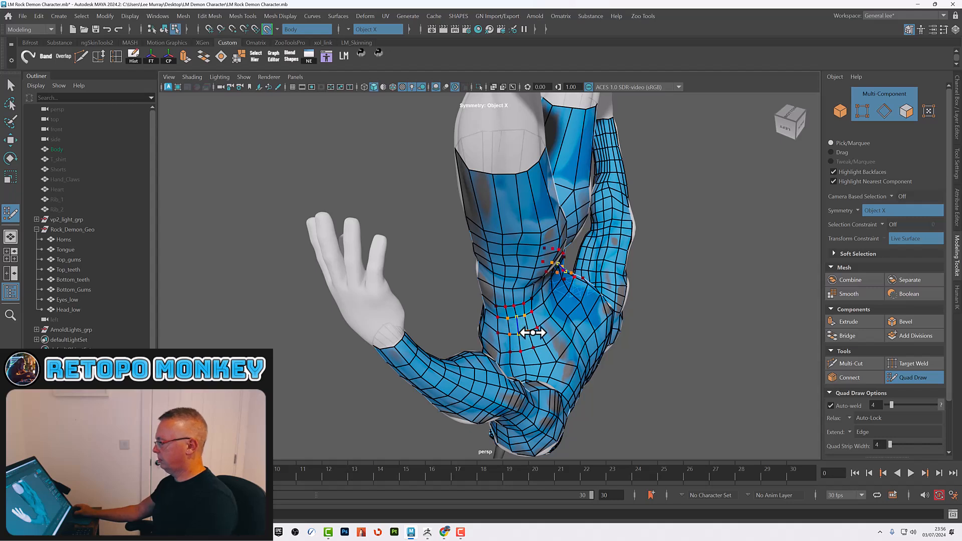
{"action": "mouse_move", "coordinate": [508, 319]}
{"action": "left_mouse_down", "text": "shift"}
{"action": "mouse_move", "coordinate": [504, 240]}
{"action": "mouse_move", "coordinate": [502, 260]}
{"action": "left_mouse_up", "text": "shift"}
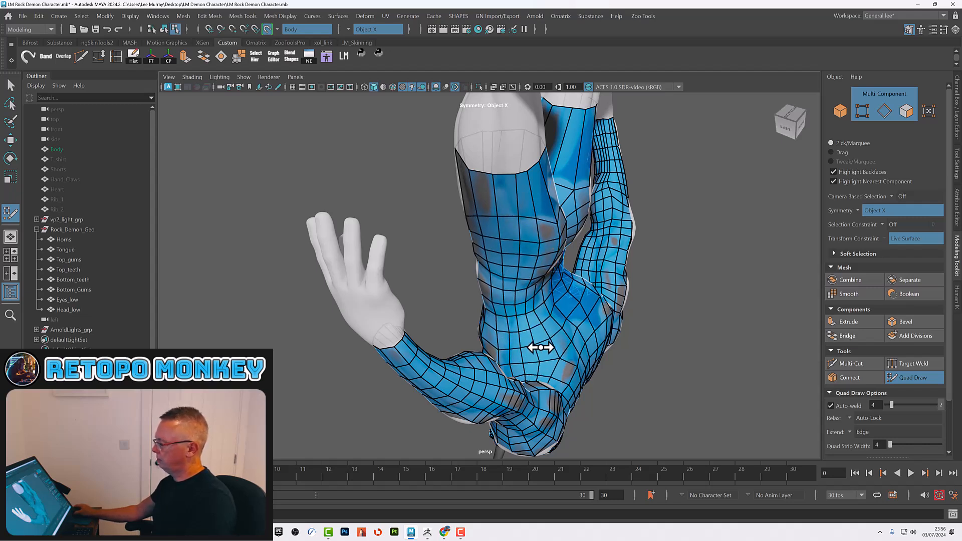
Insert edge loops around the hips and the upper thighs to even out the long quads there.
{"action": "left_click_drag", "start_coordinate": [513, 337], "coordinate": [499, 291], "text": "alt"}
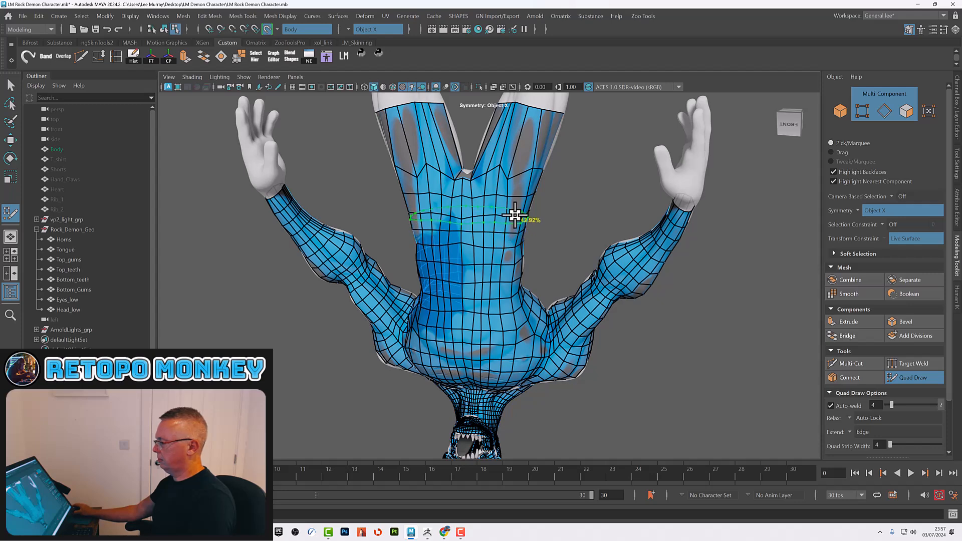
{"action": "left_click", "coordinate": [505, 175], "text": "ctrl"}
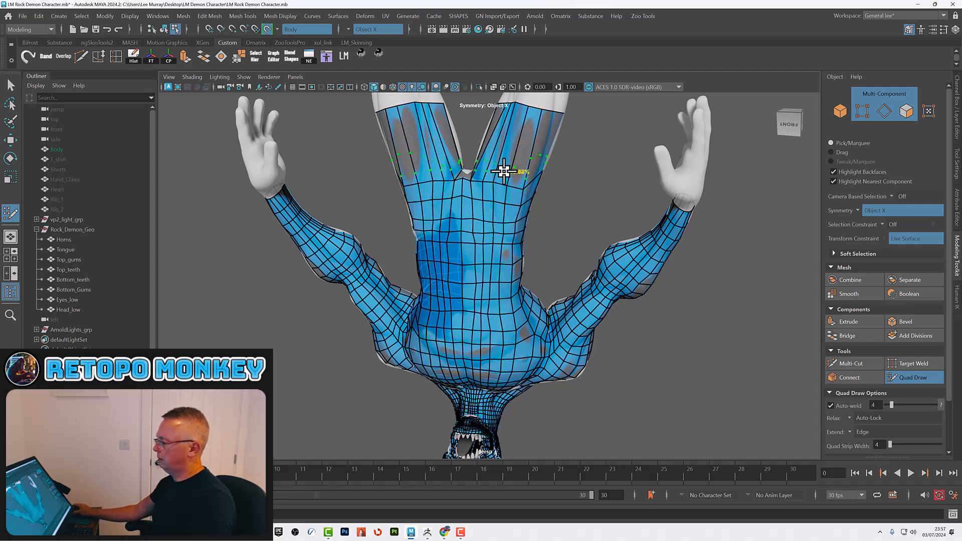
{"action": "left_click", "coordinate": [503, 172], "text": "ctrl"}
{"action": "left_click", "coordinate": [506, 159], "text": "ctrl"}
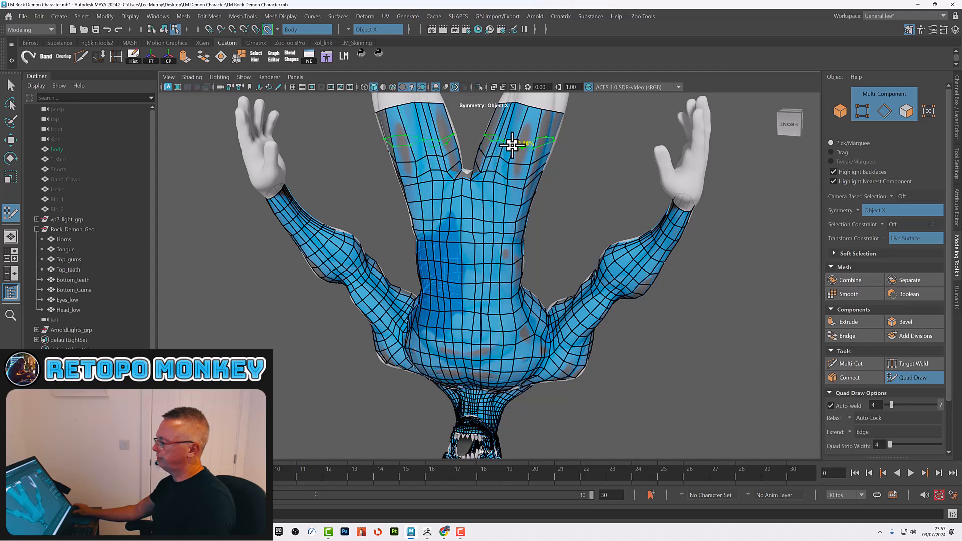
{"action": "left_click", "coordinate": [511, 145], "text": "ctrl"}
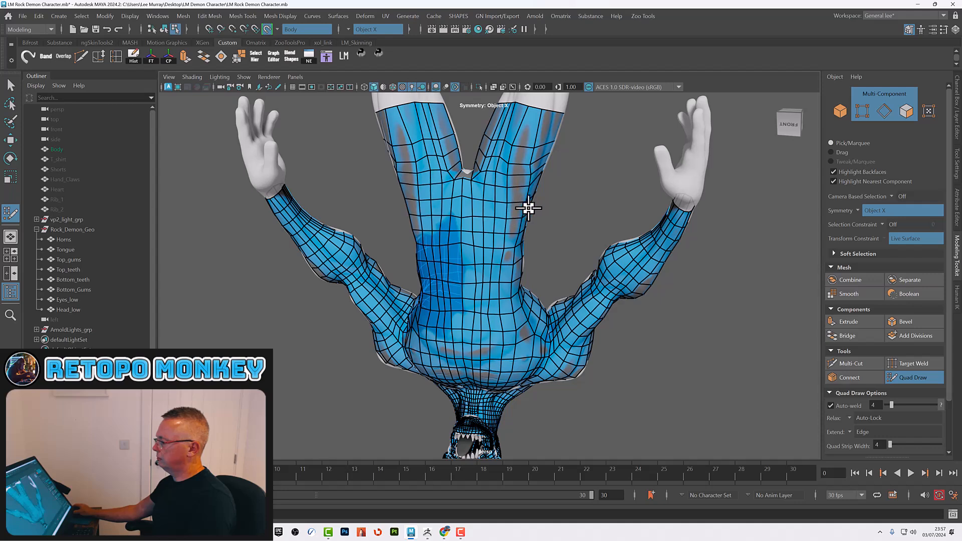
Relax the vertices from the elbows up the upper arms.
{"action": "mouse_move", "coordinate": [575, 322]}
{"action": "left_mouse_down", "text": "alt"}
{"action": "mouse_move", "coordinate": [591, 295]}
{"action": "mouse_move", "coordinate": [582, 310]}
{"action": "left_mouse_up", "text": "alt"}
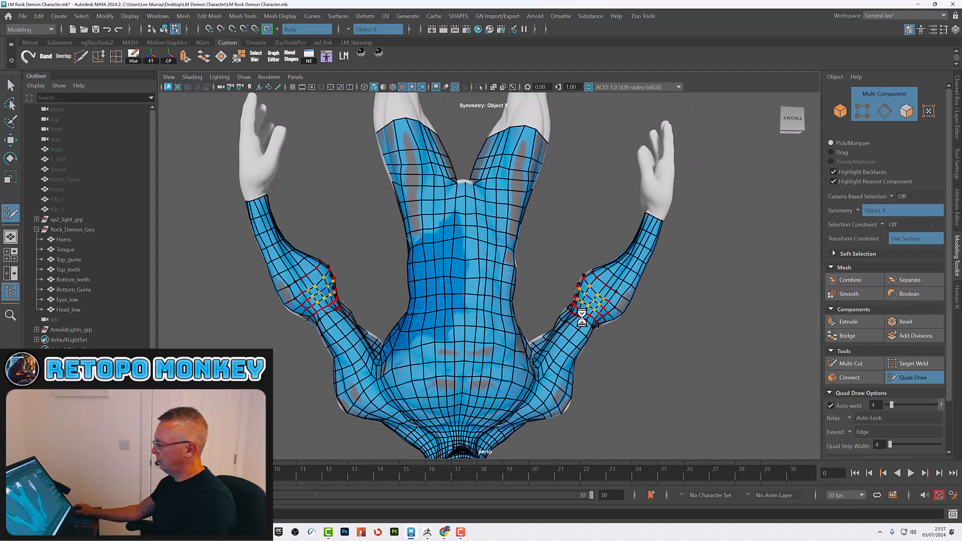
{"action": "mouse_move", "coordinate": [567, 341]}
{"action": "left_mouse_down", "text": "shift"}
{"action": "mouse_move", "coordinate": [593, 288]}
{"action": "mouse_move", "coordinate": [557, 372]}
{"action": "left_mouse_up", "text": "shift"}
{"action": "left_click_drag", "start_coordinate": [653, 303], "coordinate": [562, 227], "text": "alt"}
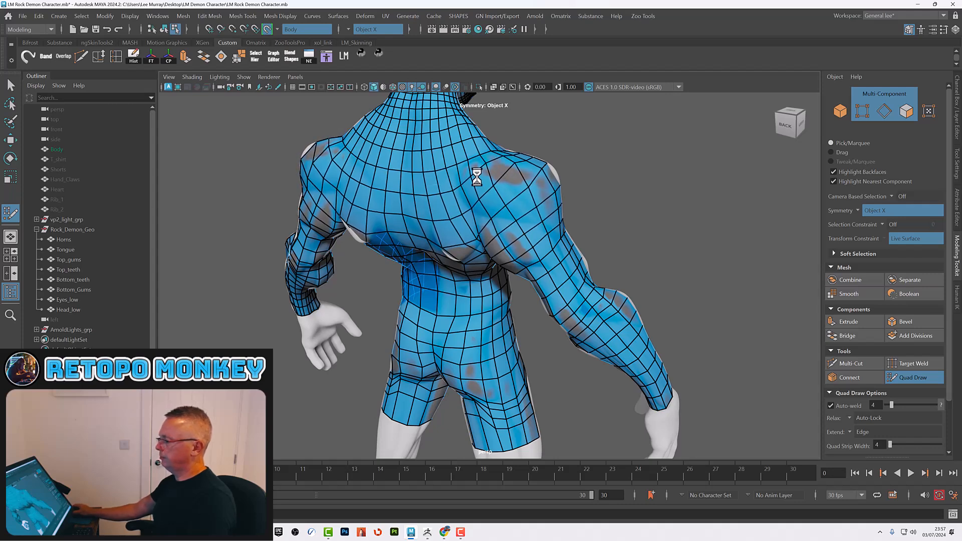
{"action": "scroll", "coordinate": [539, 217], "scroll_direction": "down", "scroll_amount": 3}
{"action": "left_click_drag", "start_coordinate": [543, 225], "coordinate": [486, 221], "text": "alt"}
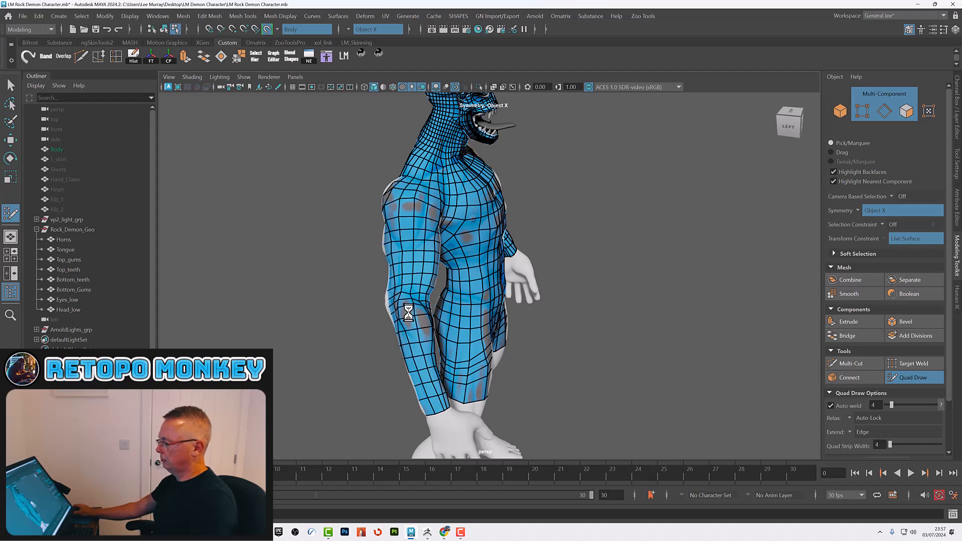
Undo the edit that broke the abdomen mesh and relax the thigh vertices.
{"action": "mouse_move", "coordinate": [436, 368]}
{"action": "left_mouse_down", "text": "alt"}
{"action": "mouse_move", "coordinate": [521, 346]}
{"action": "mouse_move", "coordinate": [565, 318]}
{"action": "mouse_move", "coordinate": [521, 297]}
{"action": "mouse_move", "coordinate": [424, 293]}
{"action": "mouse_move", "coordinate": [422, 280]}
{"action": "mouse_move", "coordinate": [519, 314]}
{"action": "mouse_move", "coordinate": [530, 348]}
{"action": "mouse_move", "coordinate": [496, 271]}
{"action": "mouse_move", "coordinate": [526, 314]}
{"action": "mouse_move", "coordinate": [522, 248]}
{"action": "left_mouse_up", "text": "alt"}
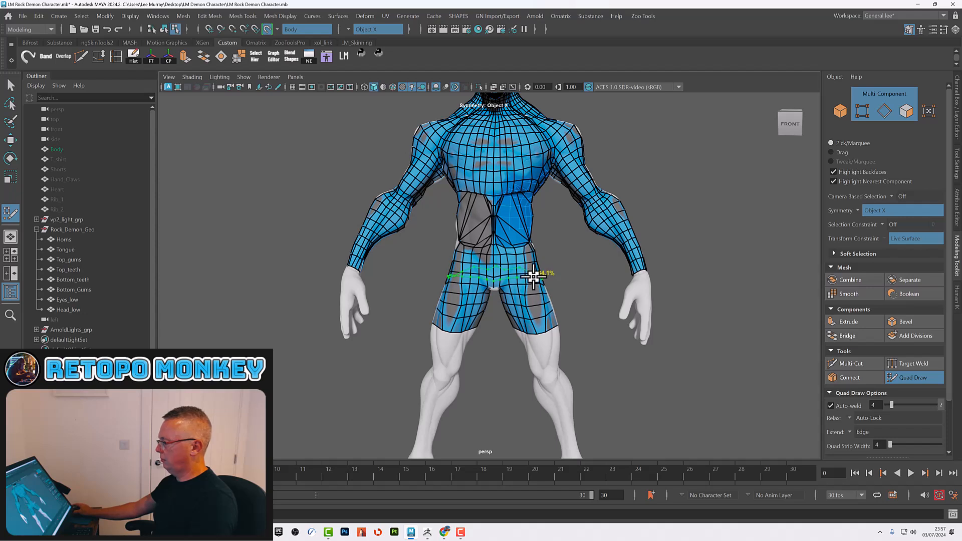
{"action": "key", "text": "ctrl+z"}
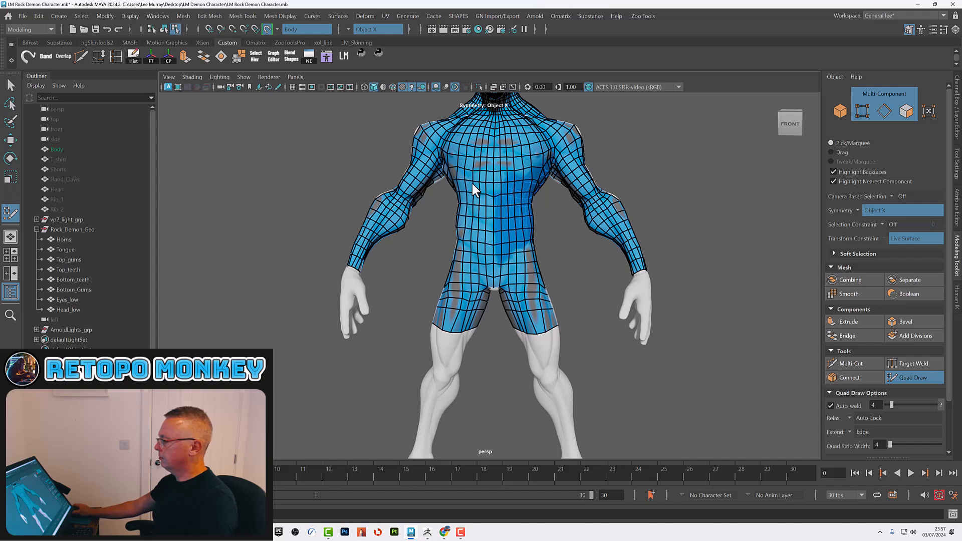
{"action": "mouse_move", "coordinate": [457, 300]}
{"action": "left_mouse_down", "text": "shift"}
{"action": "mouse_move", "coordinate": [464, 305]}
{"action": "mouse_move", "coordinate": [446, 300]}
{"action": "mouse_move", "coordinate": [541, 316]}
{"action": "mouse_move", "coordinate": [495, 311]}
{"action": "mouse_move", "coordinate": [489, 291]}
{"action": "mouse_move", "coordinate": [471, 305]}
{"action": "left_mouse_up", "text": "shift"}
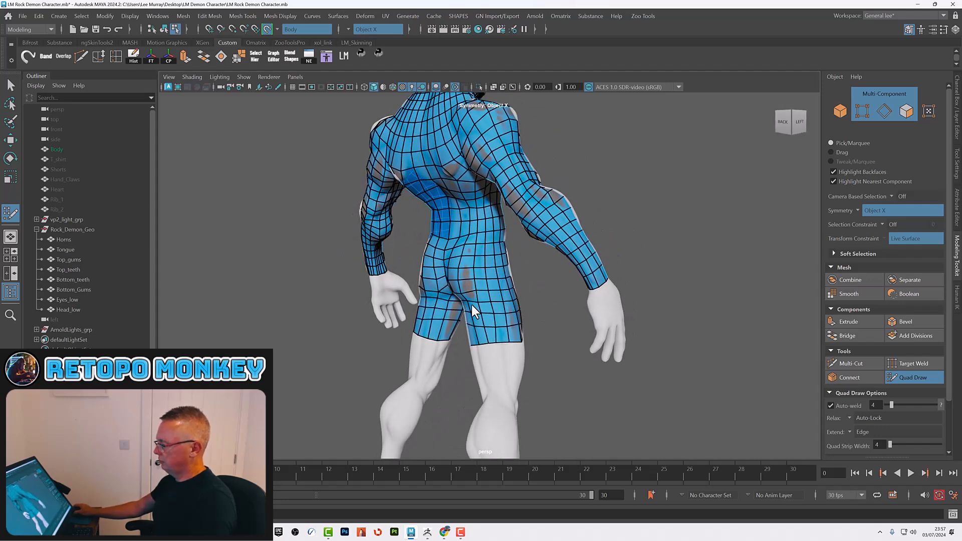
Relax the vertices over the front of the hips and thighs so the quads are evenly spaced.
{"action": "left_click_drag", "start_coordinate": [493, 336], "coordinate": [607, 350], "text": "alt"}
{"action": "middle_click_drag", "start_coordinate": [555, 345], "coordinate": [545, 299], "text": "alt"}
{"action": "right_click_drag", "start_coordinate": [545, 299], "coordinate": [642, 360], "text": "alt"}
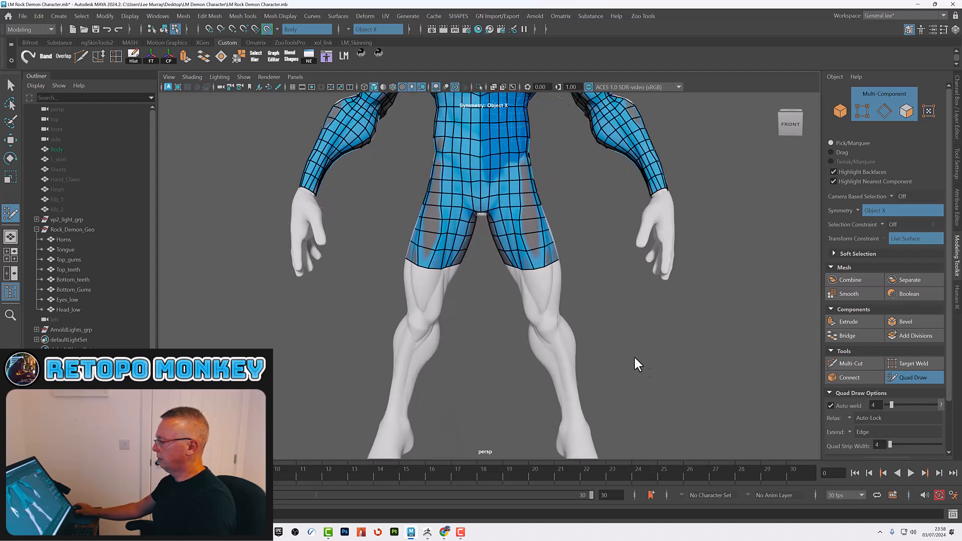
{"action": "left_click_drag", "start_coordinate": [642, 361], "coordinate": [615, 344], "text": "alt"}
{"action": "middle_click_drag", "start_coordinate": [614, 343], "coordinate": [581, 293], "text": "alt"}
{"action": "right_click_drag", "start_coordinate": [581, 293], "coordinate": [572, 308], "text": "alt"}
{"action": "middle_click_drag", "start_coordinate": [572, 308], "coordinate": [525, 307], "text": "alt"}
{"action": "right_click_drag", "start_coordinate": [525, 306], "coordinate": [560, 329], "text": "alt"}
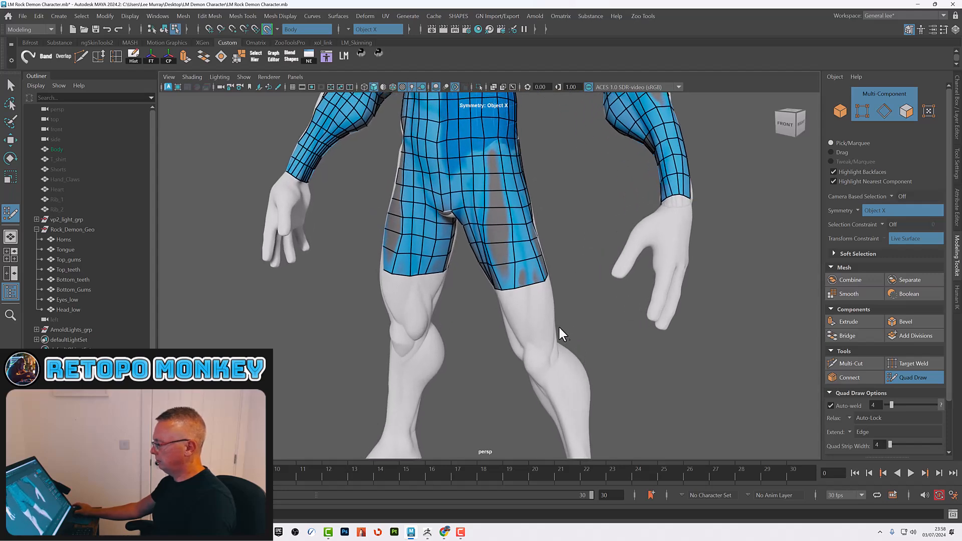
{"action": "mouse_move", "coordinate": [560, 309]}
{"action": "left_mouse_down", "text": "alt"}
{"action": "mouse_move", "coordinate": [599, 326]}
{"action": "mouse_move", "coordinate": [527, 299]}
{"action": "left_mouse_up", "text": "alt"}
{"action": "left_click_drag", "start_coordinate": [506, 261], "coordinate": [486, 215], "text": "alt"}
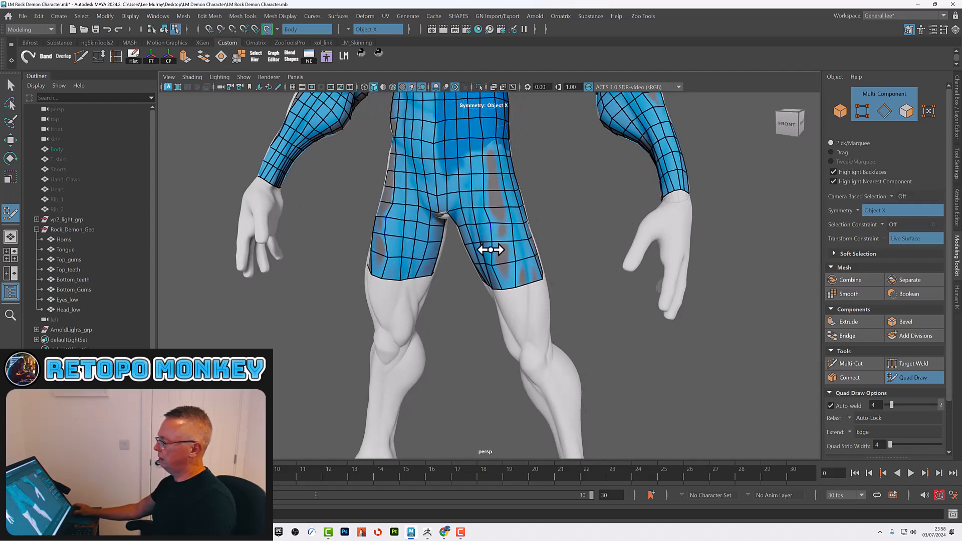
{"action": "mouse_move", "coordinate": [491, 265]}
{"action": "left_mouse_down"}
{"action": "mouse_move", "coordinate": [507, 289]}
{"action": "mouse_move", "coordinate": [524, 284]}
{"action": "left_mouse_up"}
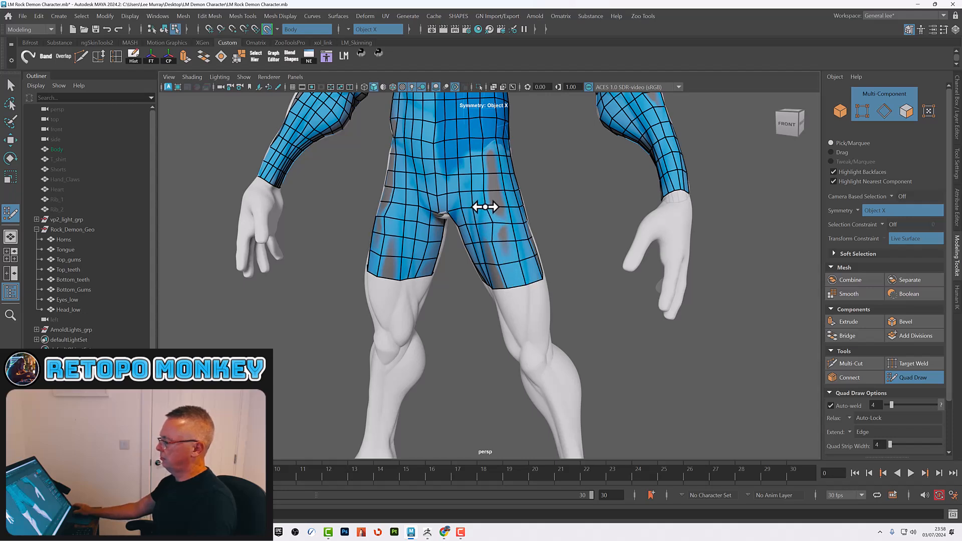
{"action": "mouse_move", "coordinate": [491, 203]}
{"action": "left_mouse_down", "text": "shift"}
{"action": "mouse_move", "coordinate": [486, 232]}
{"action": "mouse_move", "coordinate": [498, 262]}
{"action": "left_mouse_up", "text": "shift"}
Extrude the open thigh edges down to the knees and insert edge loops around the new lower-thigh section.
{"action": "mouse_move", "coordinate": [517, 305]}
{"action": "left_mouse_down", "text": "alt"}
{"action": "mouse_move", "coordinate": [537, 301]}
{"action": "mouse_move", "coordinate": [493, 290]}
{"action": "left_mouse_up", "text": "alt"}
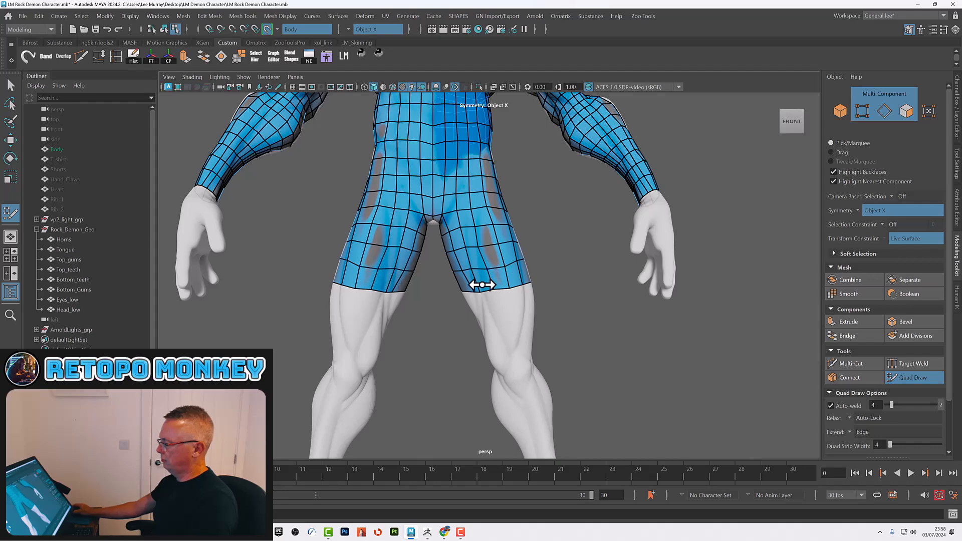
{"action": "mouse_move", "coordinate": [478, 304]}
{"action": "left_mouse_down", "text": "alt"}
{"action": "mouse_move", "coordinate": [499, 299]}
{"action": "mouse_move", "coordinate": [463, 295]}
{"action": "left_mouse_up", "text": "alt"}
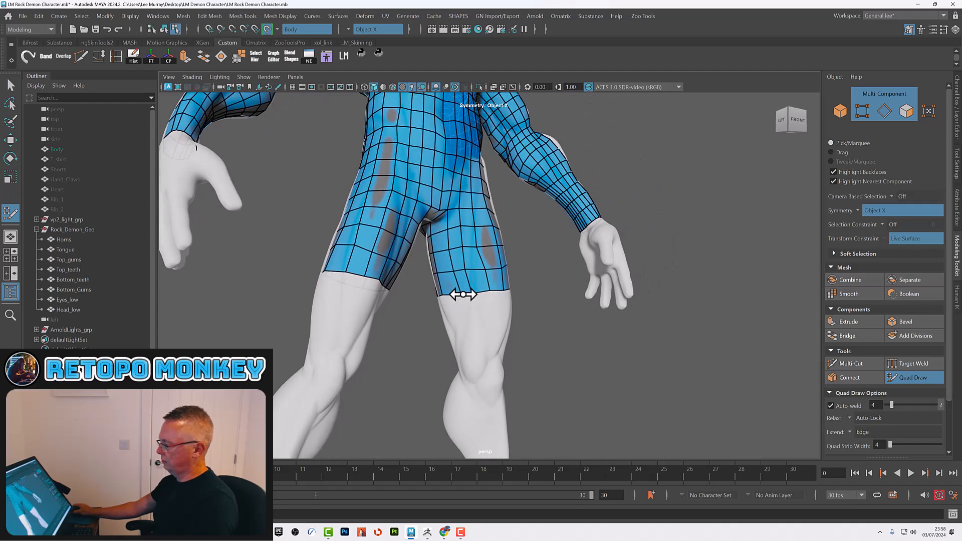
{"action": "right_click_drag", "start_coordinate": [523, 344], "coordinate": [406, 326], "text": "alt"}
{"action": "left_click_drag", "start_coordinate": [540, 363], "coordinate": [511, 354], "text": "alt"}
{"action": "middle_click_drag", "start_coordinate": [510, 354], "coordinate": [529, 316], "text": "alt"}
{"action": "left_click_drag", "start_coordinate": [525, 268], "coordinate": [502, 266], "text": "alt"}
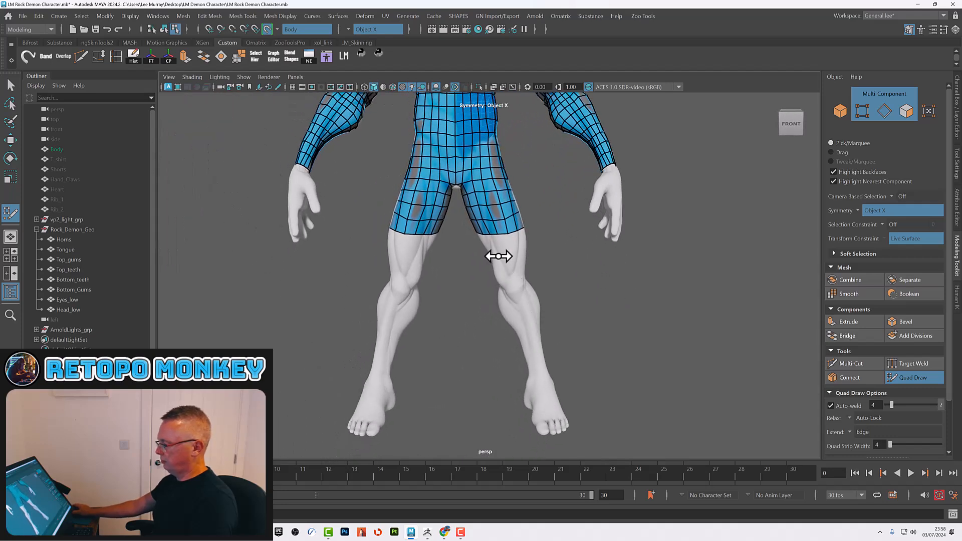
{"action": "middle_click_drag", "start_coordinate": [506, 224], "coordinate": [503, 268], "text": "alt"}
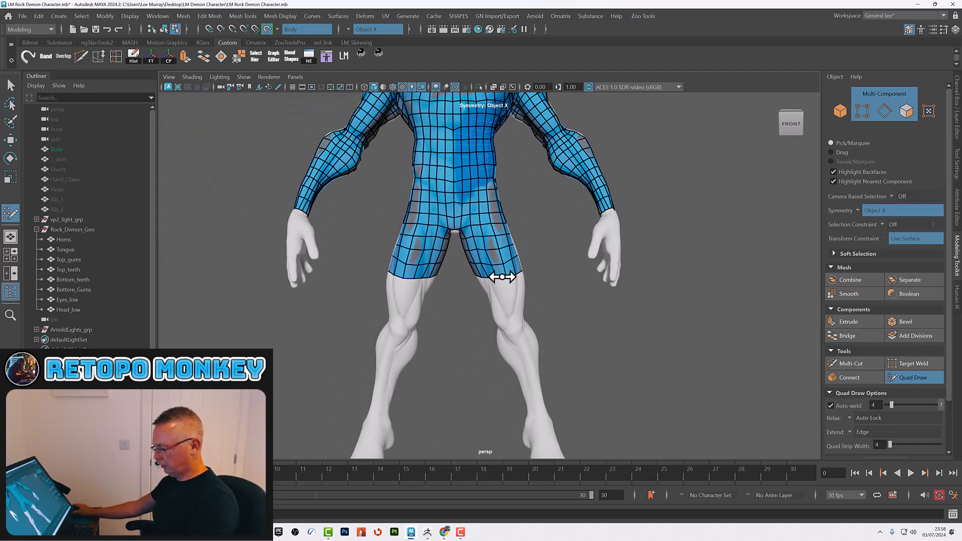
{"action": "mouse_move", "coordinate": [502, 278]}
{"action": "left_mouse_down"}
{"action": "mouse_move", "coordinate": [530, 372]}
{"action": "mouse_move", "coordinate": [514, 334]}
{"action": "left_mouse_up"}
{"action": "scroll", "coordinate": [514, 337], "scroll_direction": "up", "scroll_amount": 1}
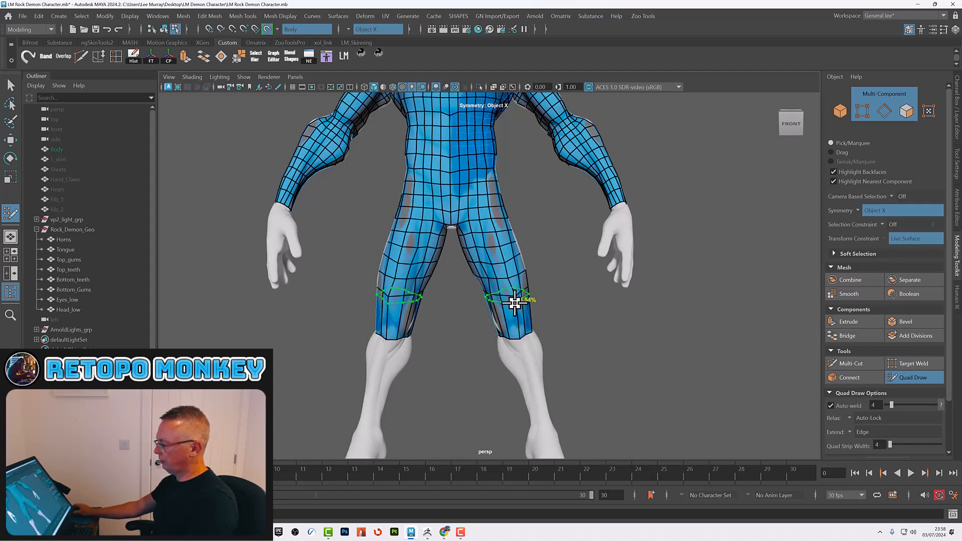
{"action": "left_click", "coordinate": [515, 325], "text": "ctrl"}
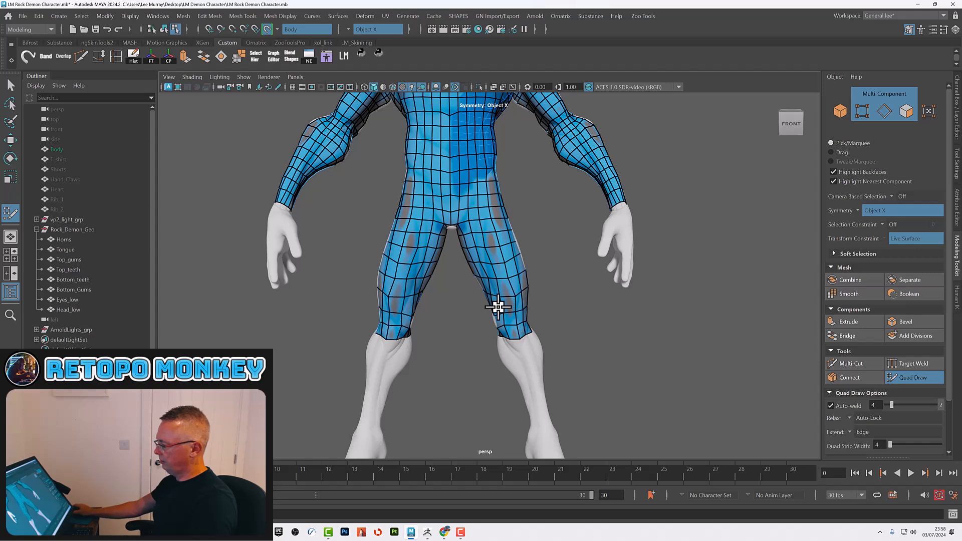
Relax the vertices around the thighs down to the knees.
{"action": "mouse_move", "coordinate": [616, 339]}
{"action": "left_mouse_down", "text": "alt"}
{"action": "mouse_move", "coordinate": [580, 326]}
{"action": "mouse_move", "coordinate": [579, 337]}
{"action": "mouse_move", "coordinate": [536, 335]}
{"action": "mouse_move", "coordinate": [491, 318]}
{"action": "mouse_move", "coordinate": [472, 332]}
{"action": "mouse_move", "coordinate": [474, 306]}
{"action": "left_mouse_up", "text": "alt"}
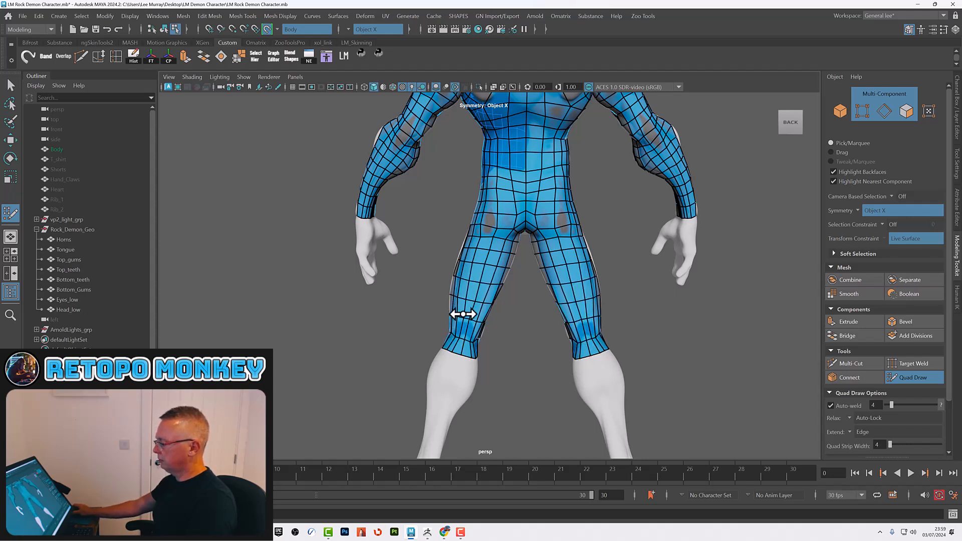
{"action": "left_click_drag", "start_coordinate": [536, 383], "coordinate": [569, 365], "text": "alt"}
{"action": "right_click_drag", "start_coordinate": [569, 365], "coordinate": [606, 364], "text": "alt"}
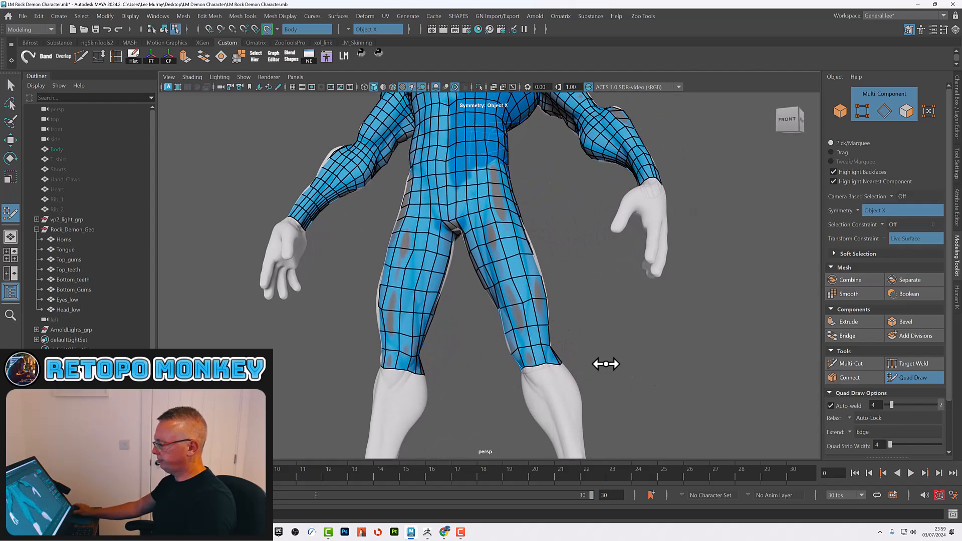
{"action": "left_click_drag", "start_coordinate": [605, 364], "coordinate": [514, 301], "text": "alt"}
{"action": "mouse_move", "coordinate": [492, 265]}
{"action": "left_mouse_down", "text": "shift"}
{"action": "mouse_move", "coordinate": [502, 273]}
{"action": "mouse_move", "coordinate": [501, 322]}
{"action": "left_mouse_up", "text": "shift"}
{"action": "right_click_drag", "start_coordinate": [572, 342], "coordinate": [571, 329], "text": "alt"}
{"action": "left_click_drag", "start_coordinate": [571, 328], "coordinate": [494, 285], "text": "alt"}
{"action": "right_click_drag", "start_coordinate": [493, 285], "coordinate": [579, 337], "text": "alt"}
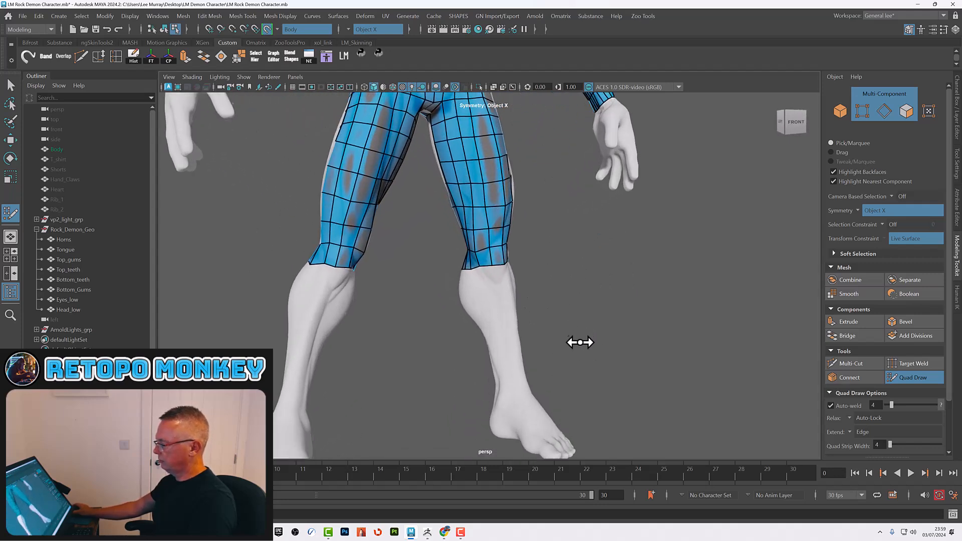
Extrude the open edges below the knees along the lower legs down to the ankles.
{"action": "left_click_drag", "start_coordinate": [579, 337], "coordinate": [503, 256], "text": "alt"}
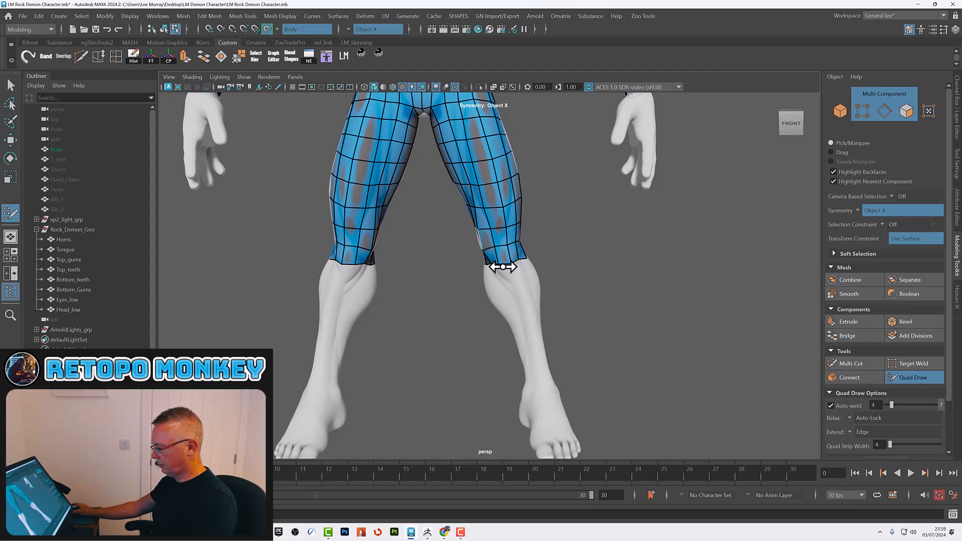
{"action": "left_click_drag", "start_coordinate": [504, 264], "coordinate": [532, 369], "text": "ctrl"}
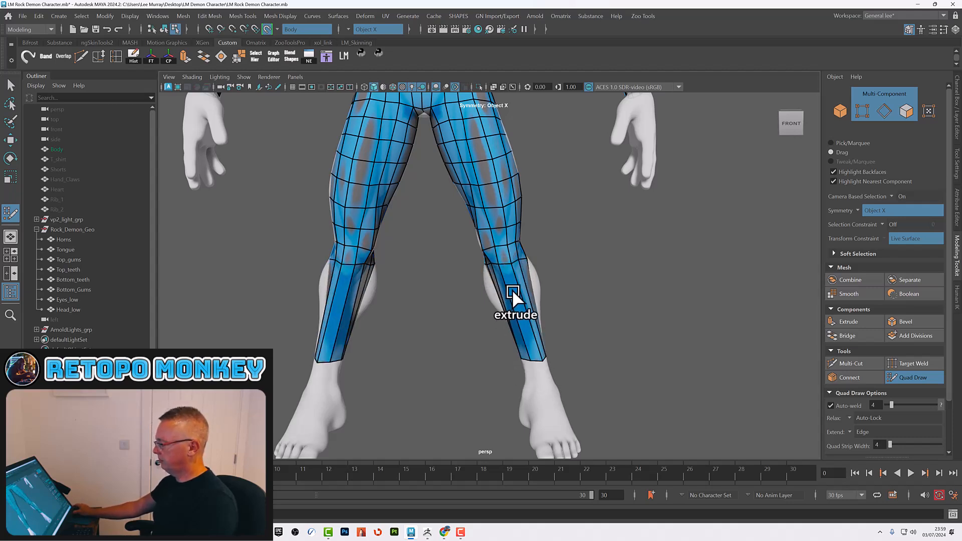
{"action": "key", "text": "ctrl+z"}
{"action": "left_click_drag", "start_coordinate": [515, 296], "coordinate": [538, 386], "text": "ctrl"}
{"action": "middle_click_drag", "start_coordinate": [538, 382], "coordinate": [537, 383]}
{"action": "left_click_drag", "start_coordinate": [538, 383], "coordinate": [539, 384], "text": "ctrl"}
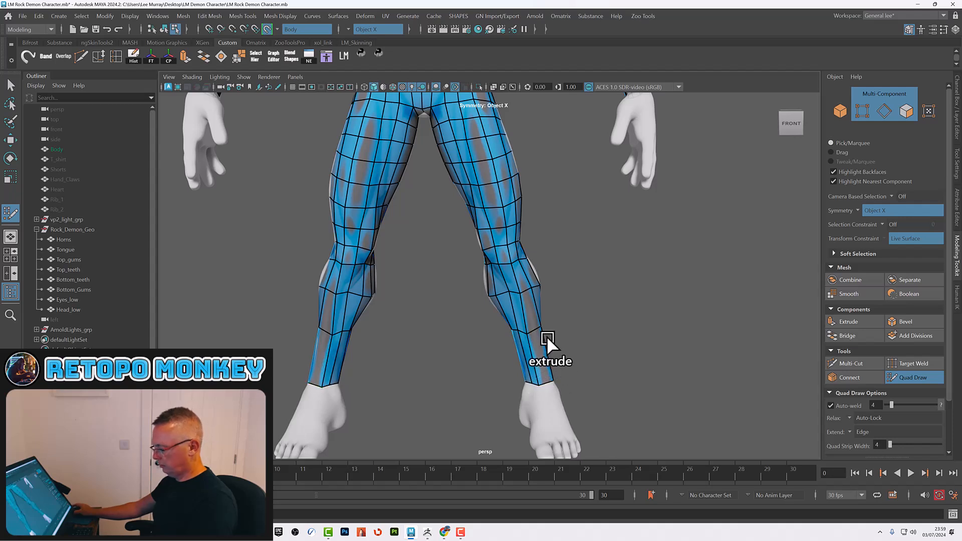
Insert evenly spaced edge loops down the lower legs to the ankles and another loop around the knees.
{"action": "left_click", "coordinate": [527, 311], "text": "ctrl"}
{"action": "left_click", "coordinate": [533, 341], "text": "ctrl"}
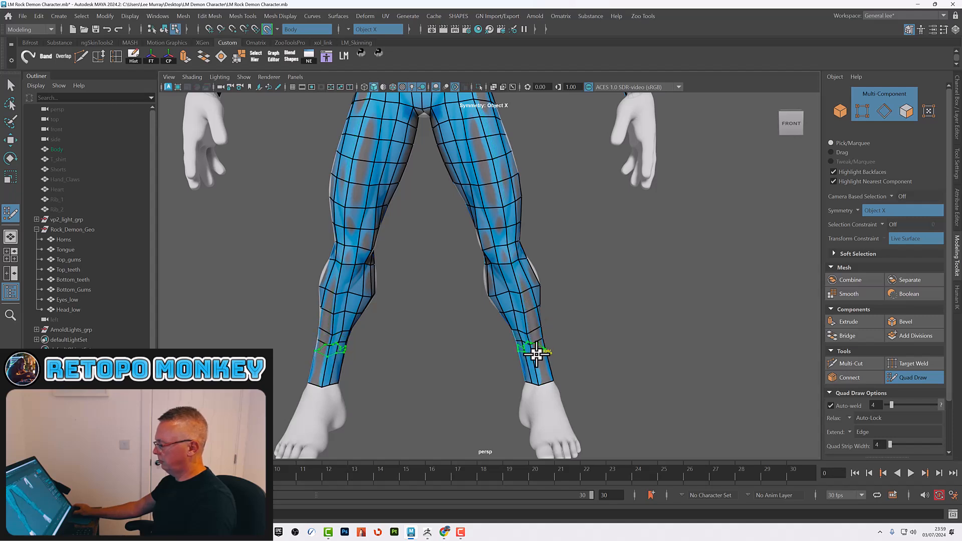
{"action": "left_click", "coordinate": [536, 355], "text": "ctrl"}
{"action": "left_click", "coordinate": [538, 368], "text": "ctrl"}
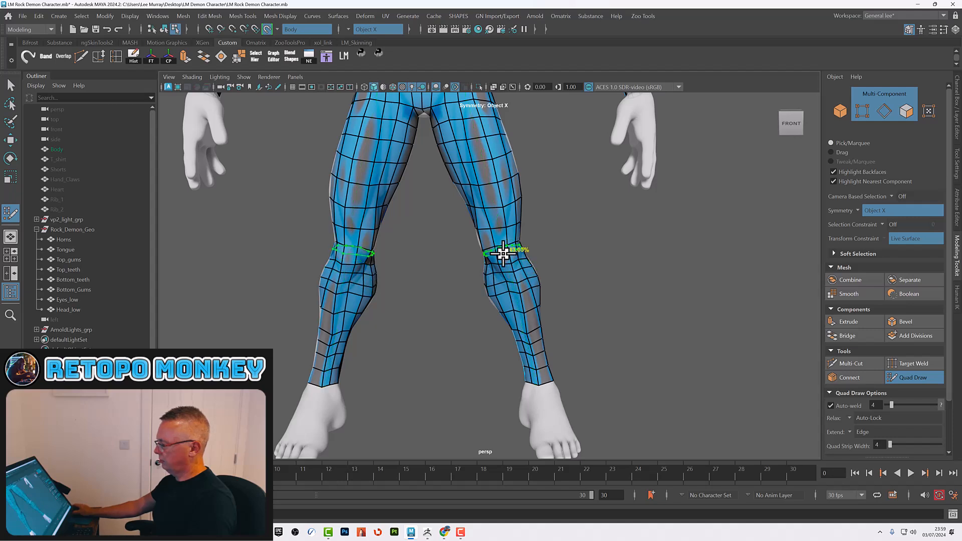
{"action": "left_click", "coordinate": [503, 254], "text": "ctrl"}
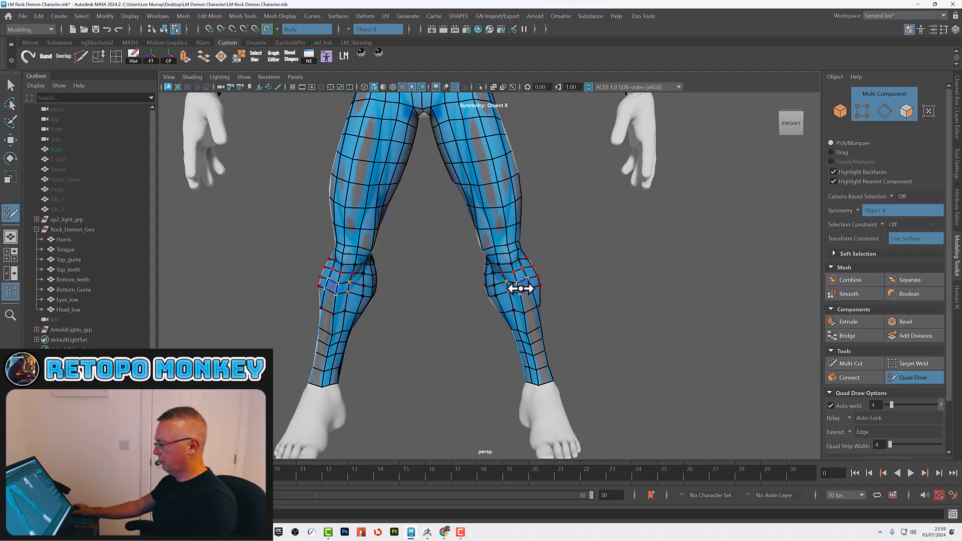
Relax the vertices from the knees down the calves on the front and back of the lower legs.
{"action": "mouse_move", "coordinate": [512, 276]}
{"action": "left_mouse_down", "text": "shift"}
{"action": "mouse_move", "coordinate": [498, 279]}
{"action": "mouse_move", "coordinate": [486, 229]}
{"action": "mouse_move", "coordinate": [541, 354]}
{"action": "left_mouse_up", "text": "shift"}
{"action": "mouse_move", "coordinate": [629, 332]}
{"action": "left_mouse_down", "text": "alt"}
{"action": "mouse_move", "coordinate": [579, 339]}
{"action": "mouse_move", "coordinate": [557, 329]}
{"action": "mouse_move", "coordinate": [526, 412]}
{"action": "mouse_move", "coordinate": [546, 398]}
{"action": "mouse_move", "coordinate": [532, 350]}
{"action": "left_mouse_up", "text": "alt"}
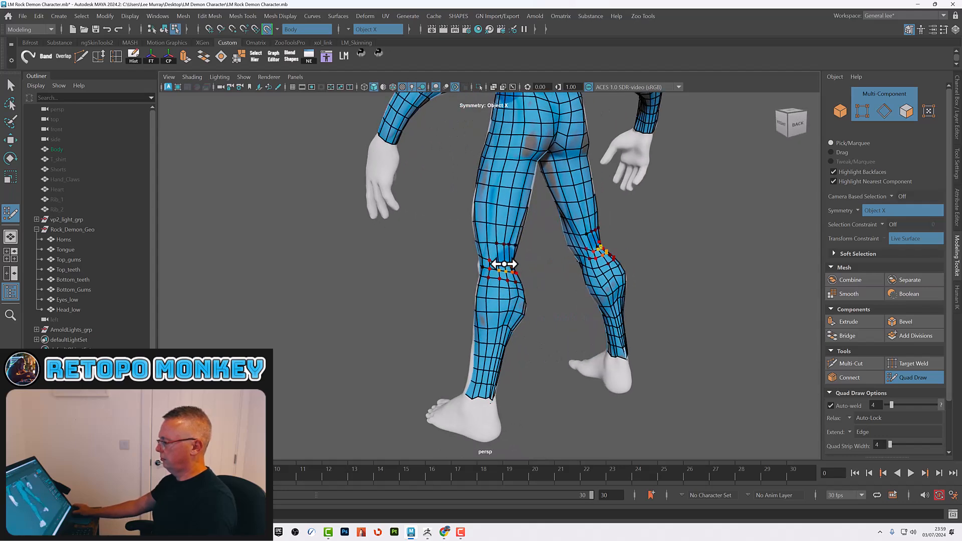
{"action": "mouse_move", "coordinate": [508, 261]}
{"action": "left_mouse_down", "text": "shift"}
{"action": "mouse_move", "coordinate": [501, 260]}
{"action": "mouse_move", "coordinate": [506, 324]}
{"action": "mouse_move", "coordinate": [493, 346]}
{"action": "left_mouse_up", "text": "shift"}
{"action": "left_click_drag", "start_coordinate": [550, 389], "coordinate": [517, 389], "text": "alt"}
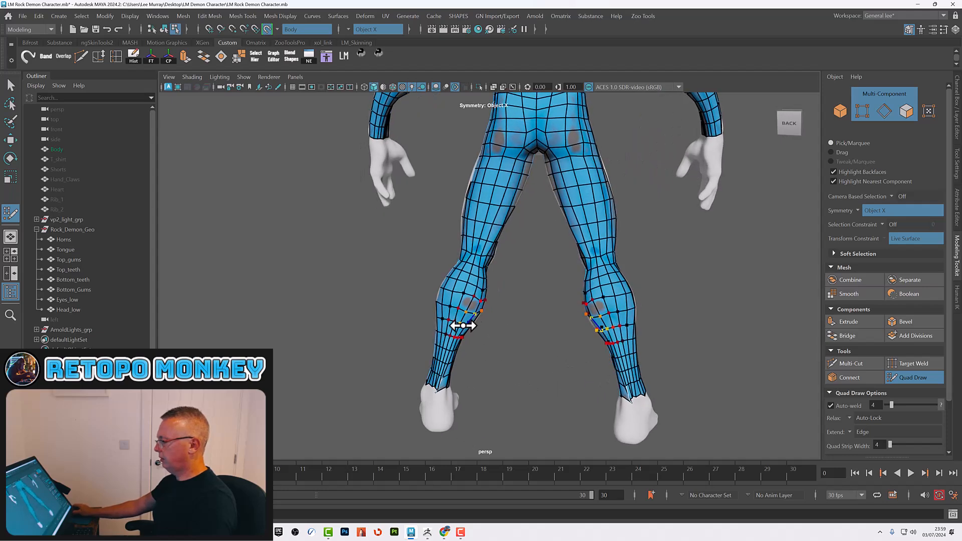
{"action": "left_click_drag", "start_coordinate": [543, 380], "coordinate": [451, 362], "text": "alt"}
{"action": "right_click_drag", "start_coordinate": [451, 362], "coordinate": [501, 388], "text": "alt"}
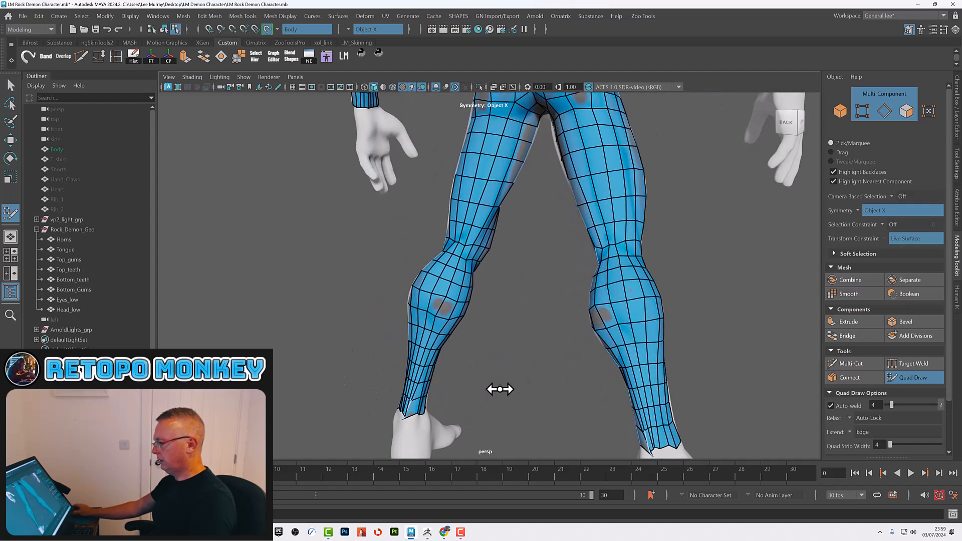
Even out the open border edges at the back of the ankles and relax the vertices just above them.
{"action": "middle_click_drag", "start_coordinate": [500, 389], "coordinate": [502, 342], "text": "alt"}
{"action": "mouse_move", "coordinate": [502, 342]}
{"action": "left_mouse_down", "text": "alt"}
{"action": "mouse_move", "coordinate": [515, 307]}
{"action": "mouse_move", "coordinate": [544, 360]}
{"action": "mouse_move", "coordinate": [523, 390]}
{"action": "mouse_move", "coordinate": [471, 390]}
{"action": "mouse_move", "coordinate": [527, 399]}
{"action": "mouse_move", "coordinate": [457, 390]}
{"action": "left_mouse_up", "text": "alt"}
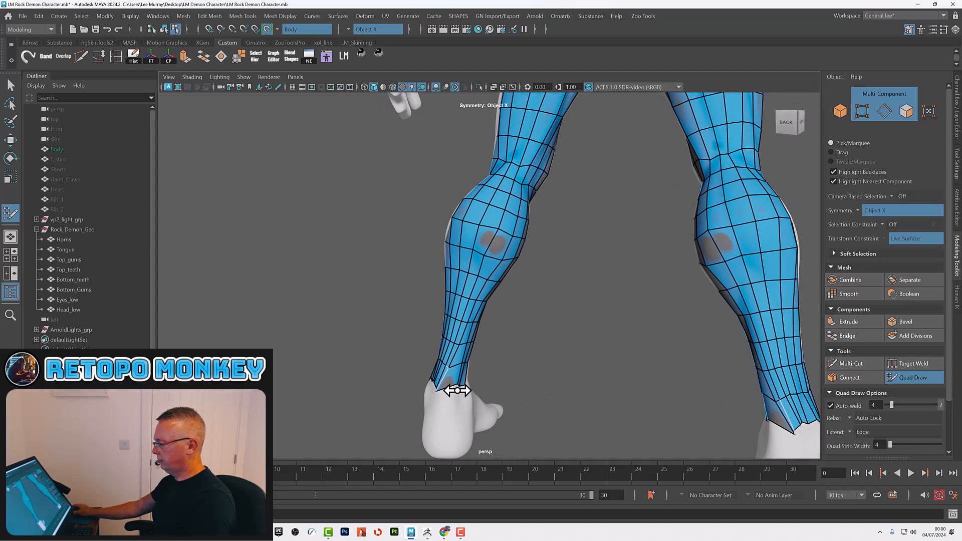
{"action": "mouse_move", "coordinate": [449, 387]}
{"action": "middle_mouse_down"}
{"action": "mouse_move", "coordinate": [457, 387]}
{"action": "mouse_move", "coordinate": [449, 373]}
{"action": "mouse_move", "coordinate": [449, 384]}
{"action": "middle_mouse_up"}
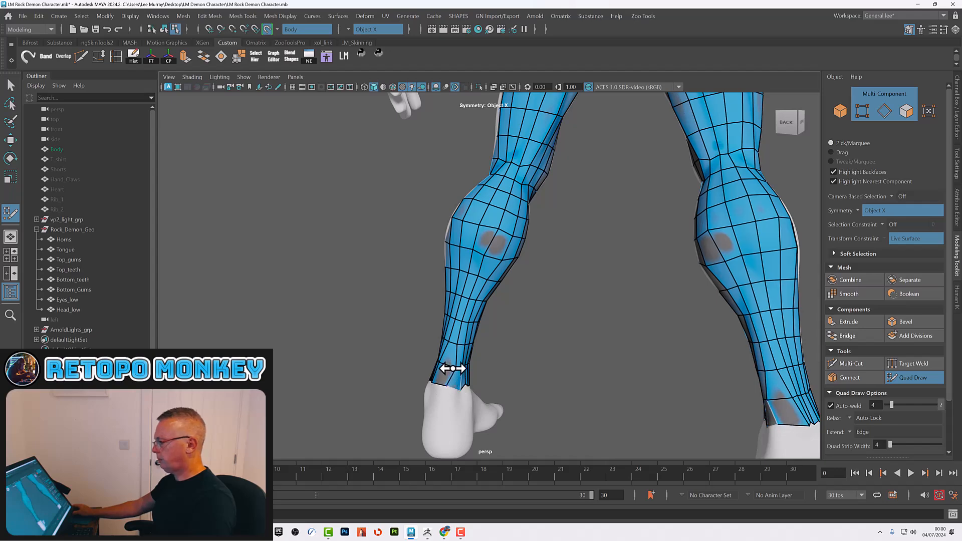
{"action": "left_click_drag", "start_coordinate": [462, 392], "coordinate": [476, 389], "text": "alt"}
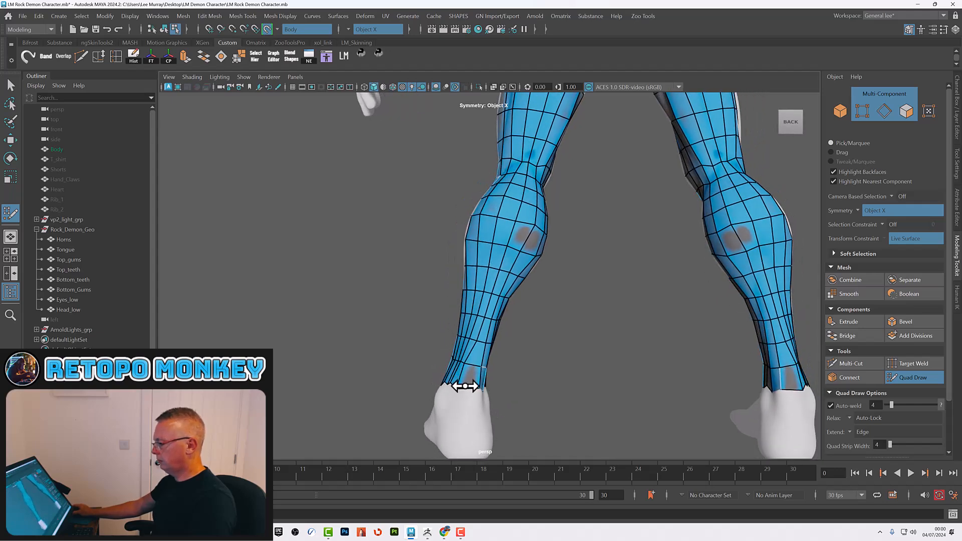
{"action": "middle_click_drag", "start_coordinate": [460, 388], "coordinate": [457, 388]}
{"action": "mouse_move", "coordinate": [465, 364]}
{"action": "left_mouse_down", "text": "shift"}
{"action": "mouse_move", "coordinate": [491, 373]}
{"action": "mouse_move", "coordinate": [468, 341]}
{"action": "mouse_move", "coordinate": [459, 356]}
{"action": "mouse_move", "coordinate": [471, 395]}
{"action": "mouse_move", "coordinate": [558, 395]}
{"action": "mouse_move", "coordinate": [533, 361]}
{"action": "mouse_move", "coordinate": [519, 276]}
{"action": "mouse_move", "coordinate": [534, 353]}
{"action": "mouse_move", "coordinate": [554, 391]}
{"action": "mouse_move", "coordinate": [591, 388]}
{"action": "mouse_move", "coordinate": [571, 370]}
{"action": "left_mouse_up", "text": "shift"}
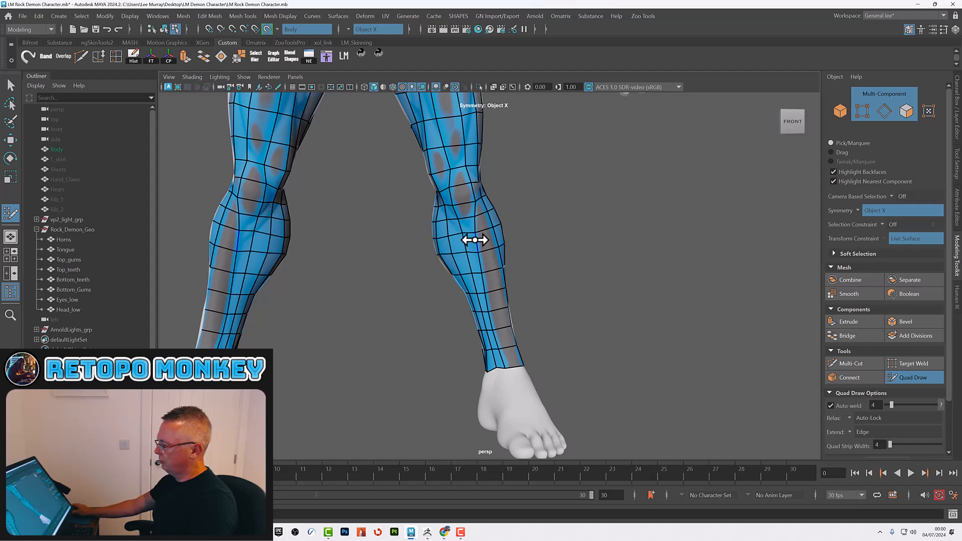
Relax the vertices on the front of the lower legs from just below the knees to the ankles.
{"action": "left_click_drag", "start_coordinate": [474, 256], "coordinate": [481, 253], "text": "shift"}
{"action": "left_click_drag", "start_coordinate": [489, 299], "coordinate": [492, 305], "text": "shift"}
{"action": "left_click_drag", "start_coordinate": [496, 355], "coordinate": [506, 352], "text": "shift"}
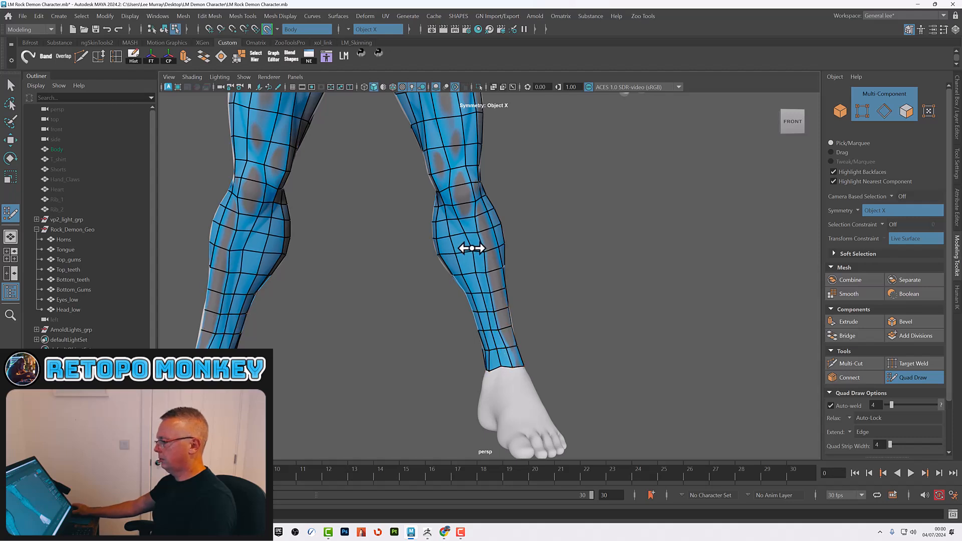
{"action": "left_click_drag", "start_coordinate": [485, 271], "coordinate": [490, 246], "text": "shift"}
Examine the retopologised mesh across the legs, torso, arms and head of the whole character.
{"action": "left_click_drag", "start_coordinate": [536, 324], "coordinate": [506, 321], "text": "alt"}
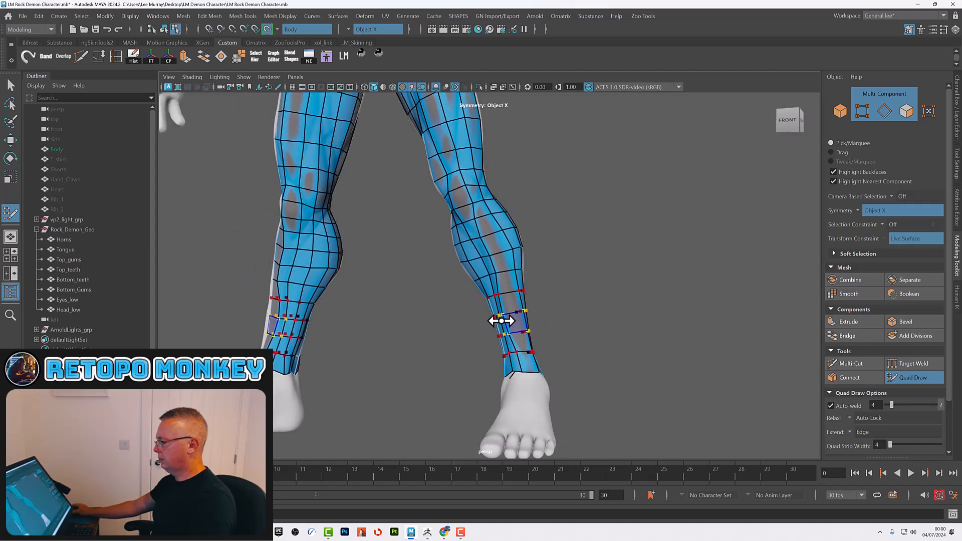
{"action": "right_click_drag", "start_coordinate": [524, 250], "coordinate": [479, 232], "text": "alt"}
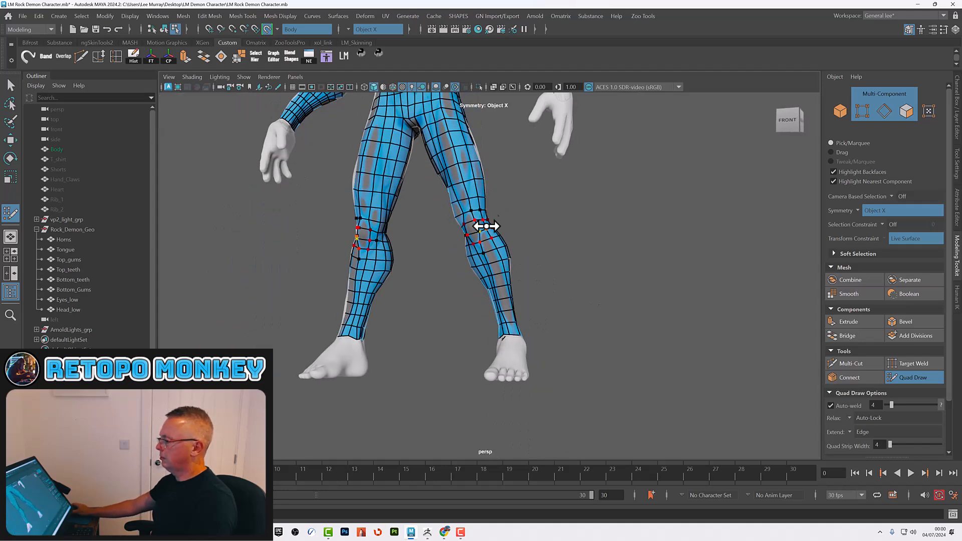
{"action": "middle_click_drag", "start_coordinate": [495, 214], "coordinate": [506, 369], "text": "alt"}
{"action": "right_click_drag", "start_coordinate": [507, 368], "coordinate": [506, 335], "text": "alt"}
{"action": "left_click_drag", "start_coordinate": [506, 335], "coordinate": [503, 332], "text": "alt"}
{"action": "middle_click_drag", "start_coordinate": [503, 333], "coordinate": [540, 364], "text": "alt"}
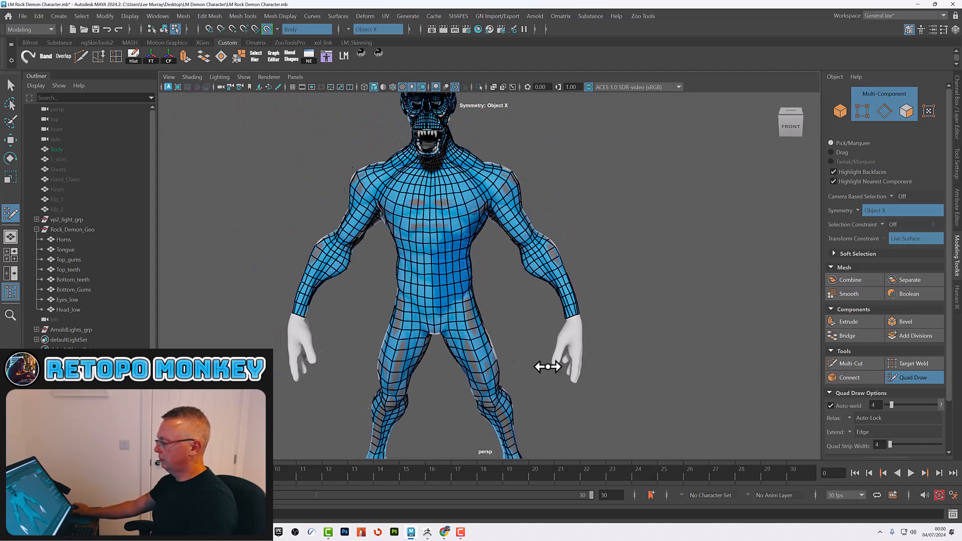
{"action": "right_click_drag", "start_coordinate": [575, 375], "coordinate": [535, 350], "text": "alt"}
{"action": "left_click_drag", "start_coordinate": [535, 350], "coordinate": [562, 355], "text": "alt"}
{"action": "right_click_drag", "start_coordinate": [563, 355], "coordinate": [566, 365], "text": "alt"}
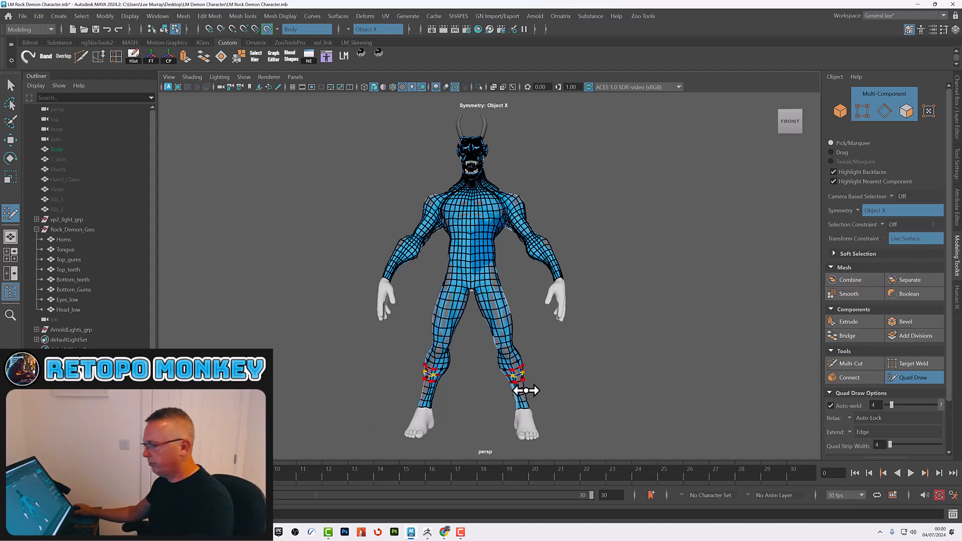
{"action": "left_click_drag", "start_coordinate": [597, 390], "coordinate": [545, 339], "text": "alt"}
Disable the live surface on the high-poly Body mesh and set its visibility to off.
{"action": "left_click", "coordinate": [55, 149]}
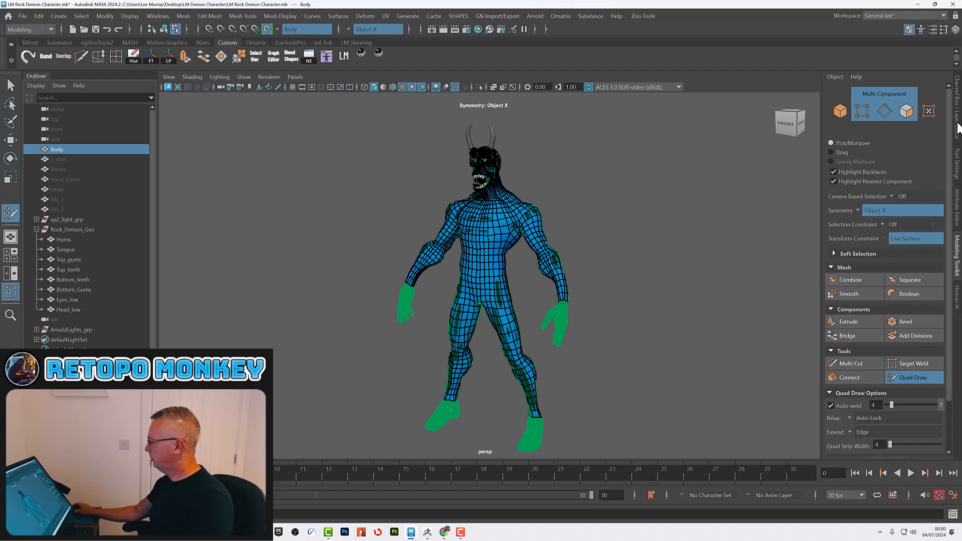
{"action": "left_click", "coordinate": [267, 28]}
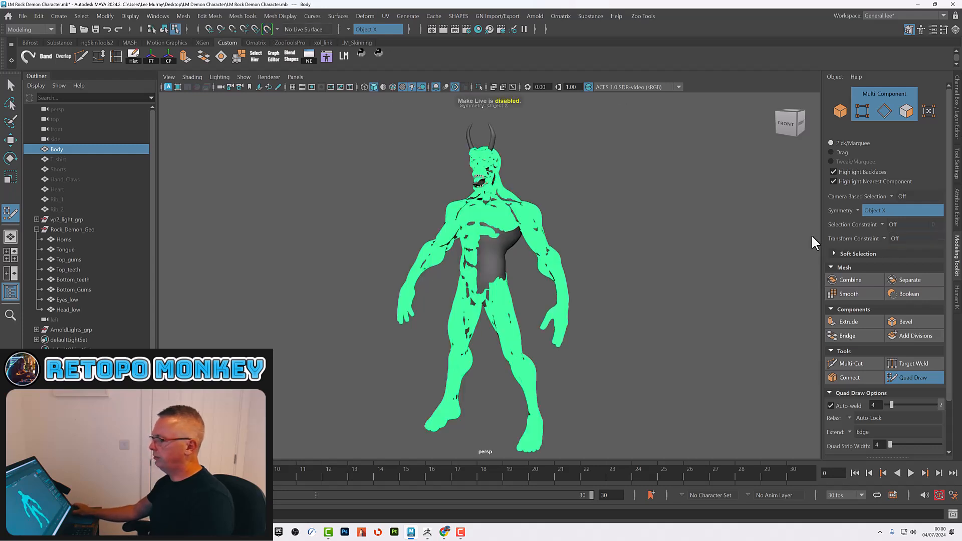
{"action": "left_click", "coordinate": [955, 138]}
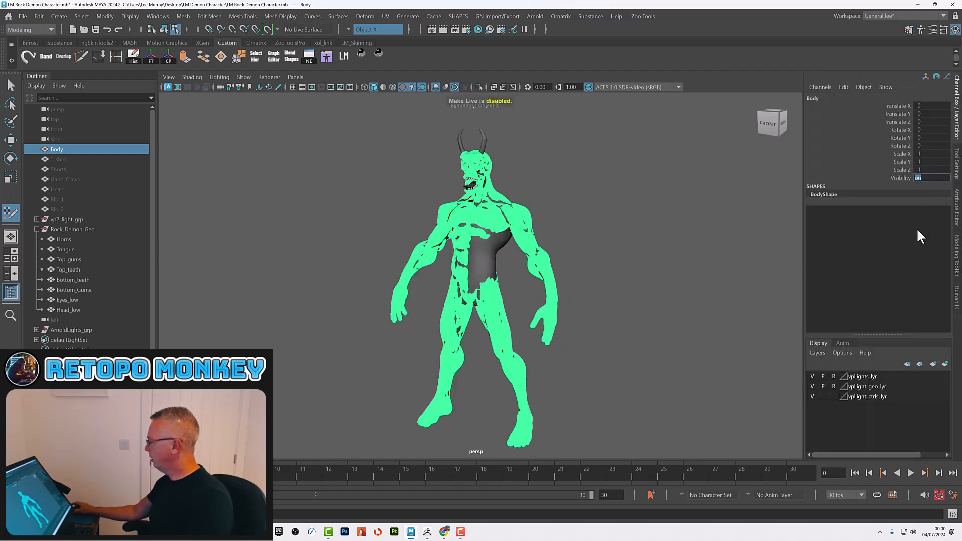
{"action": "type", "text": "0"}
{"action": "key", "text": "Return"}
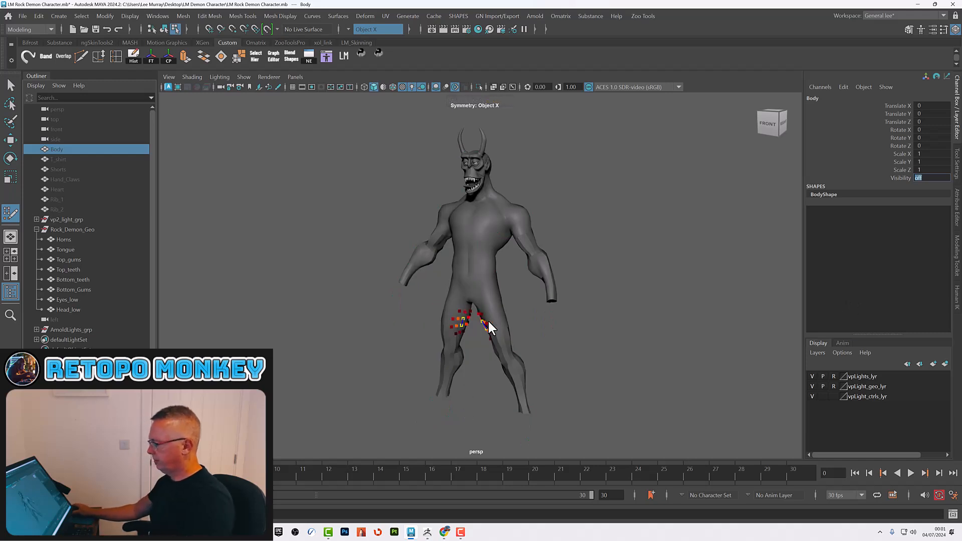
Clear the stray Quad Draw dots beside the character and exit Quad Draw.
{"action": "type", "text": "wb"}
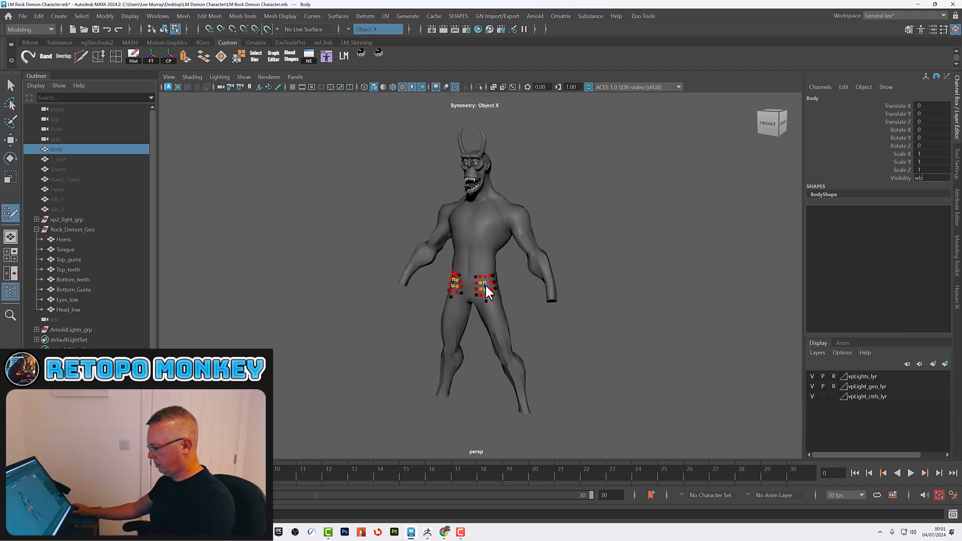
{"action": "left_click", "coordinate": [557, 379]}
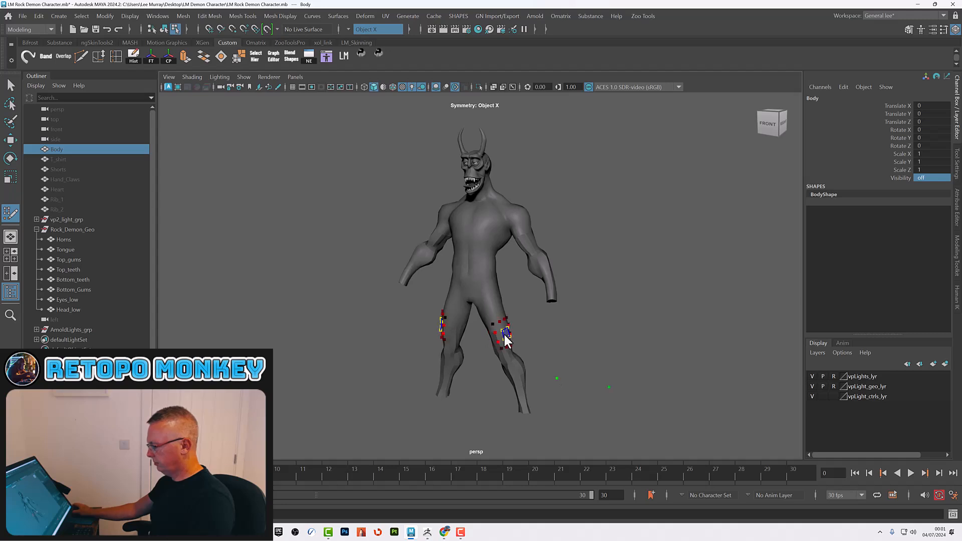
{"action": "left_click", "coordinate": [957, 263]}
{"action": "left_click", "coordinate": [916, 378]}
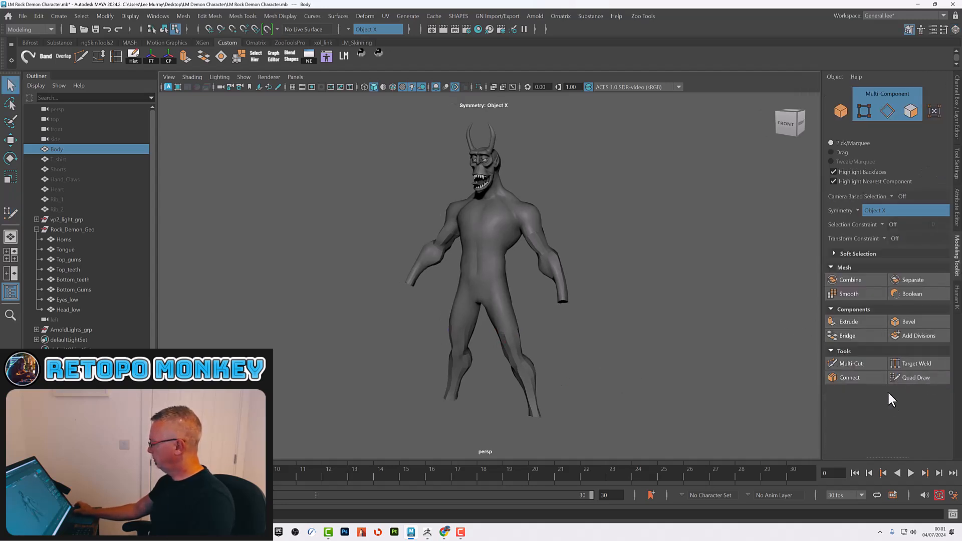
{"action": "left_click", "coordinate": [903, 376]}
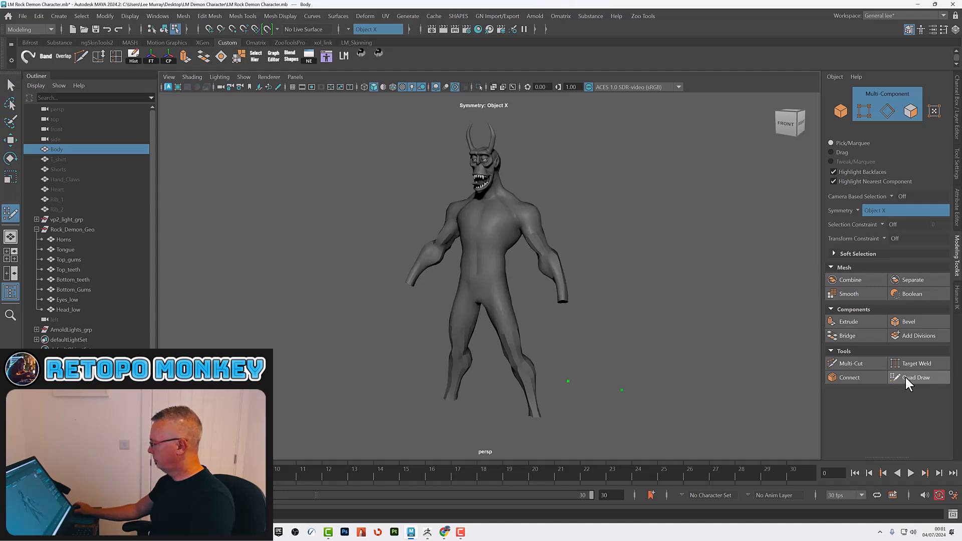
{"action": "scroll", "coordinate": [907, 441], "scroll_direction": "down", "scroll_amount": 2}
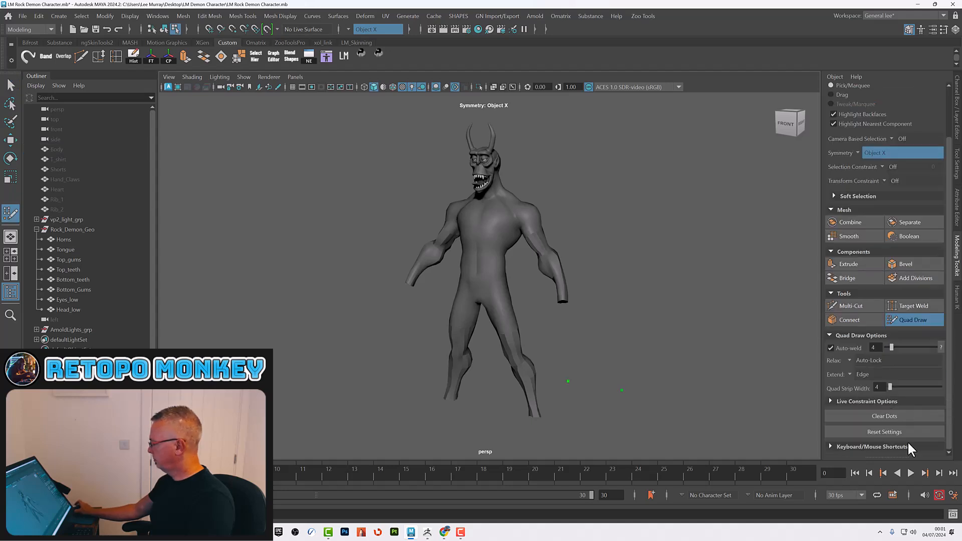
{"action": "left_click", "coordinate": [898, 417]}
{"action": "left_click", "coordinate": [912, 320]}
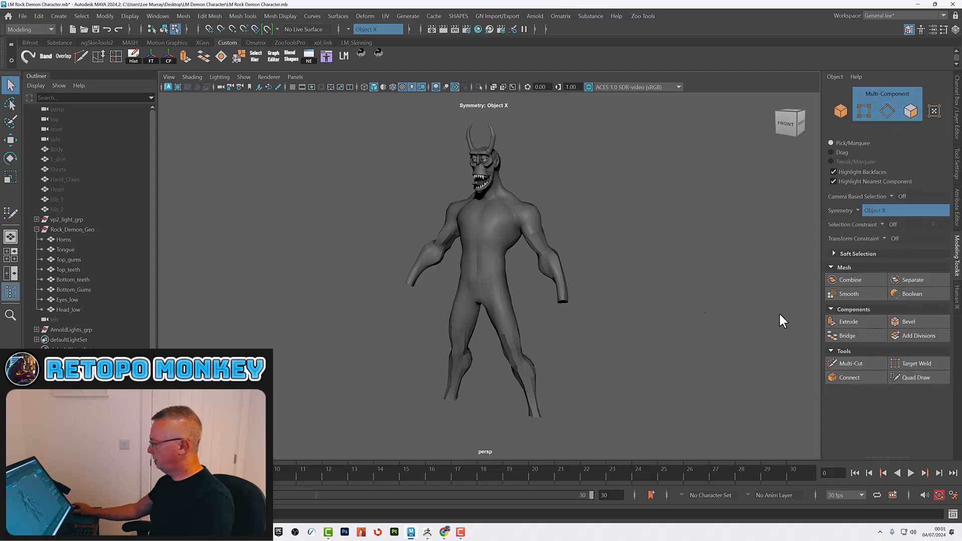
Select the low-poly Head_low mesh in object mode, soften its edges and inspect the smoothed surface.
{"action": "key", "text": "w"}
{"action": "left_click", "coordinate": [504, 308]}
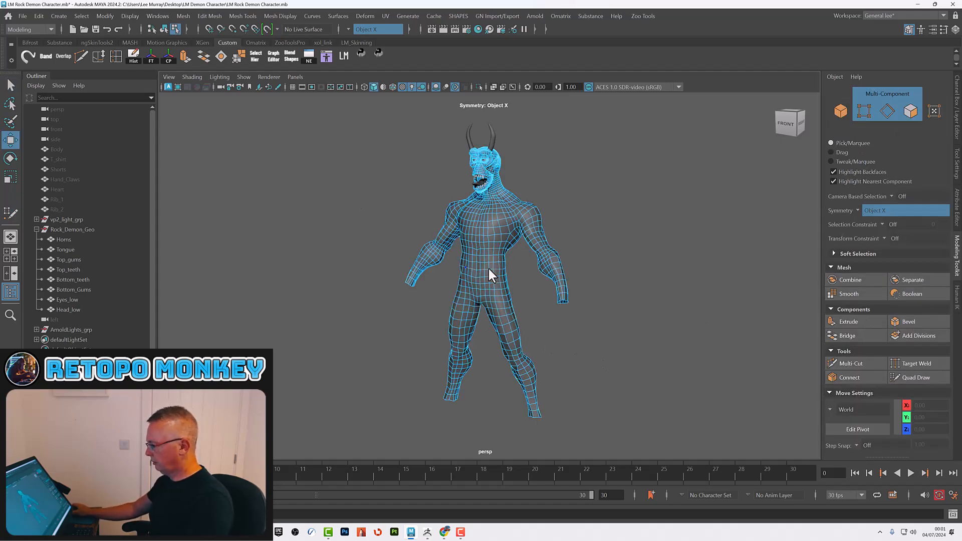
{"action": "key", "text": "F8"}
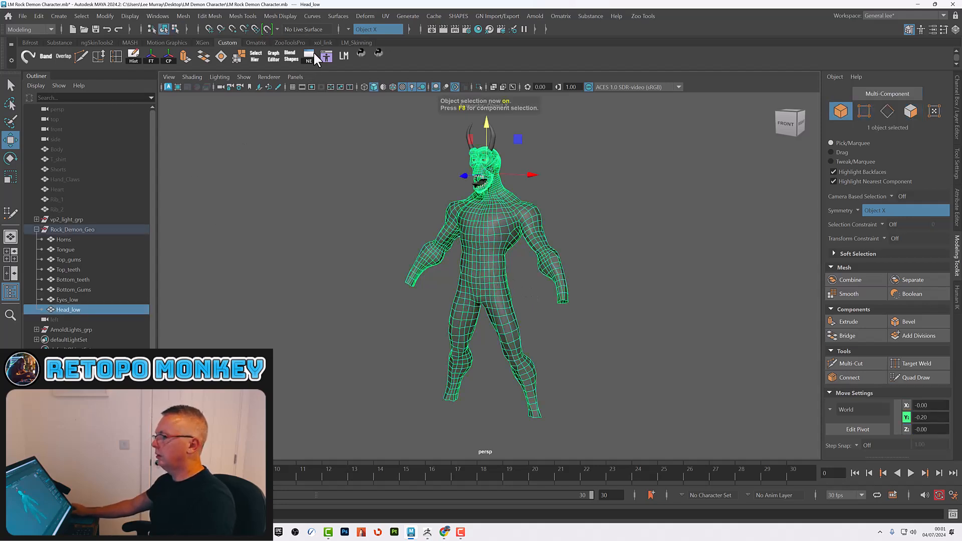
{"action": "left_click", "coordinate": [275, 15]}
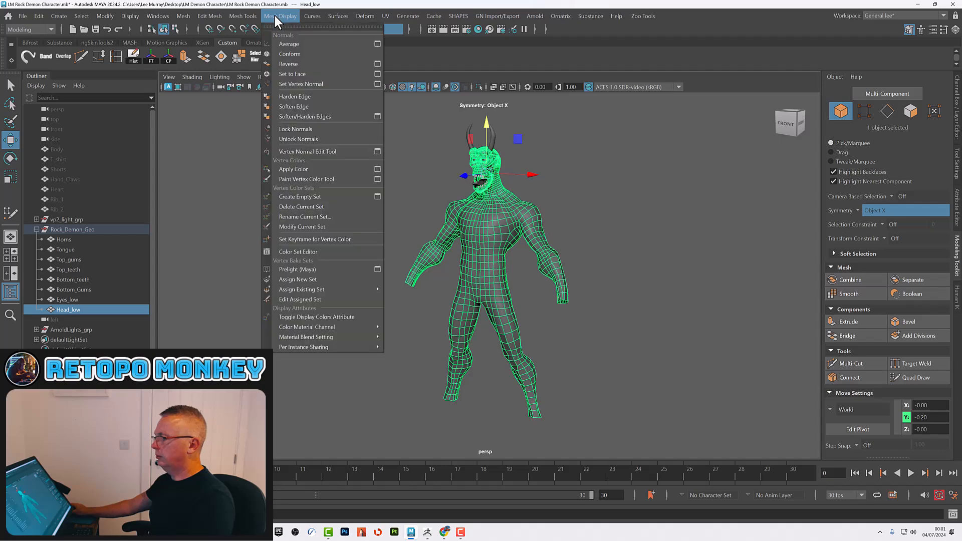
{"action": "left_click", "coordinate": [293, 106]}
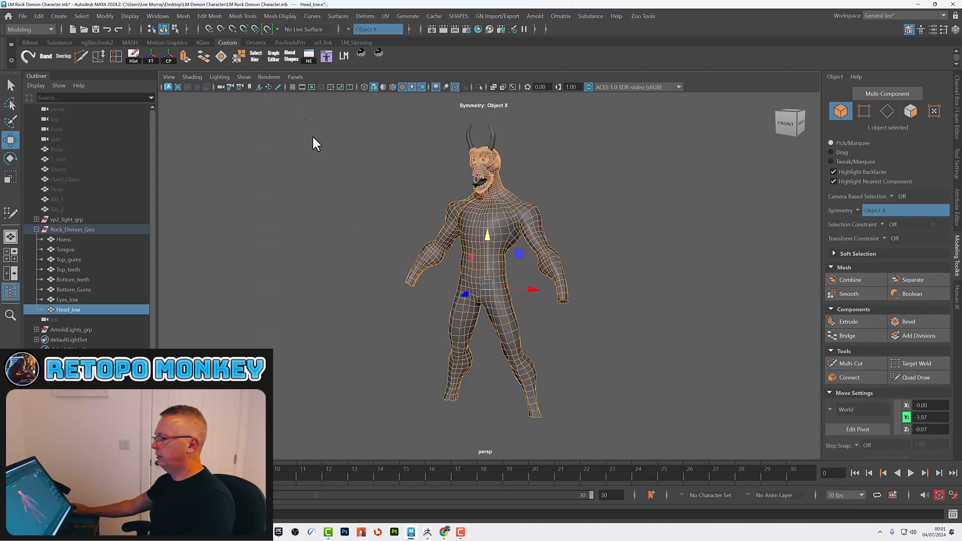
{"action": "left_click", "coordinate": [376, 274]}
{"action": "left_click_drag", "start_coordinate": [377, 296], "coordinate": [391, 299], "text": "alt"}
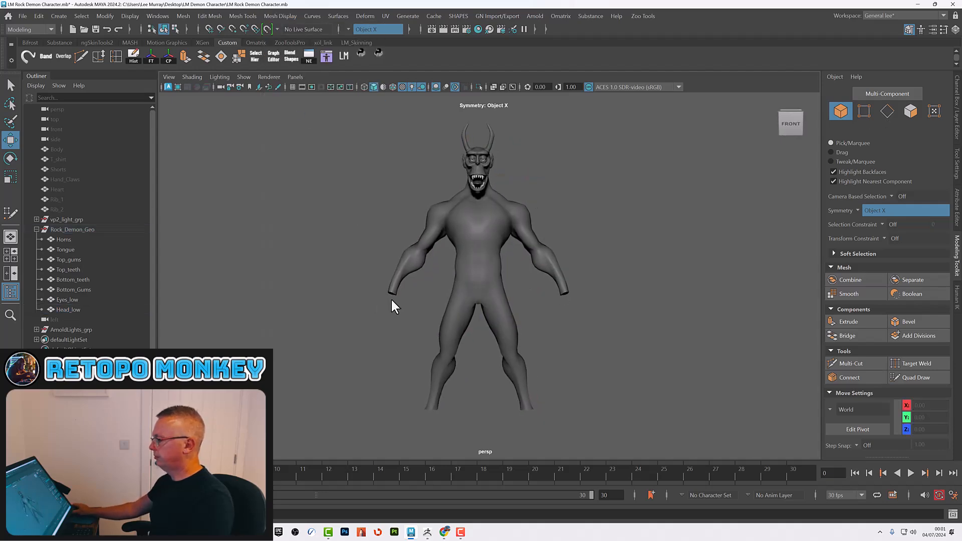
{"action": "left_click", "coordinate": [489, 278]}
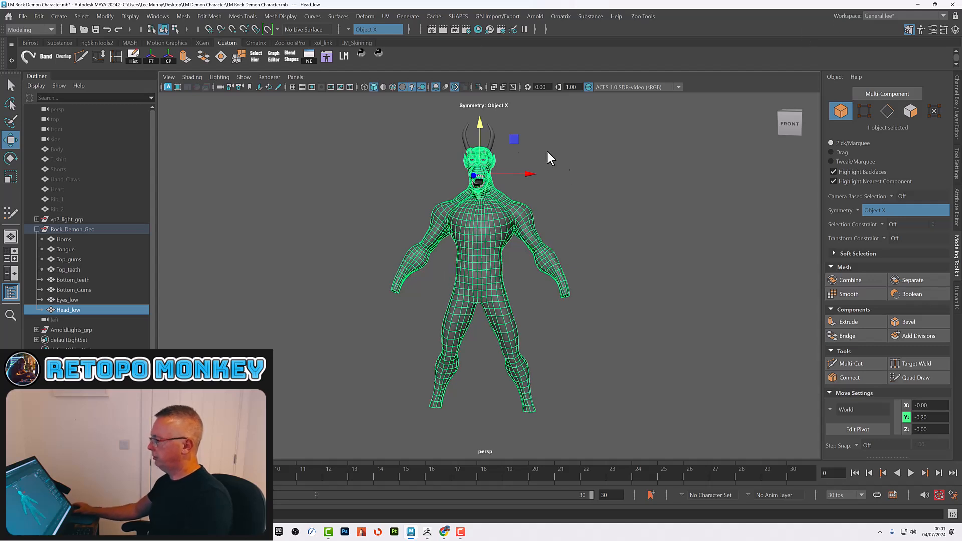
{"action": "left_click", "coordinate": [647, 231]}
{"action": "left_click_drag", "start_coordinate": [635, 238], "coordinate": [620, 316], "text": "alt"}
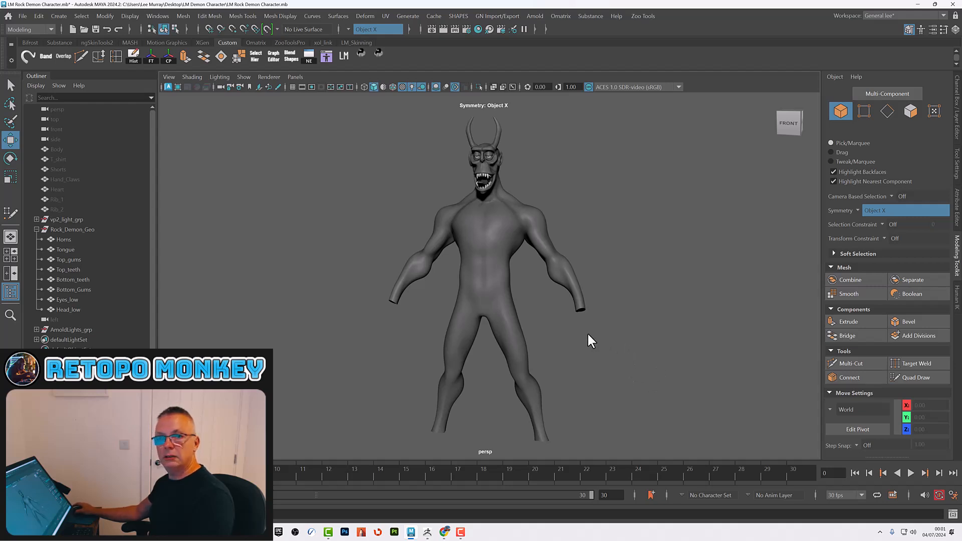
{"action": "mouse_move", "coordinate": [571, 352]}
{"action": "left_mouse_down", "text": "alt"}
{"action": "mouse_move", "coordinate": [723, 352]}
{"action": "mouse_move", "coordinate": [574, 347]}
{"action": "left_mouse_up", "text": "alt"}
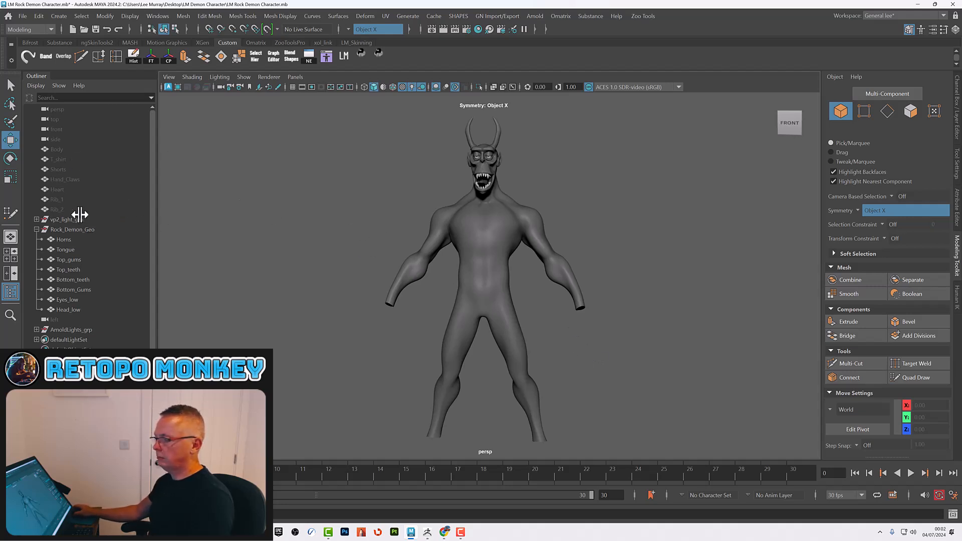
Select the hidden Heart mesh and set its visibility to on.
{"action": "left_click", "coordinate": [61, 160]}
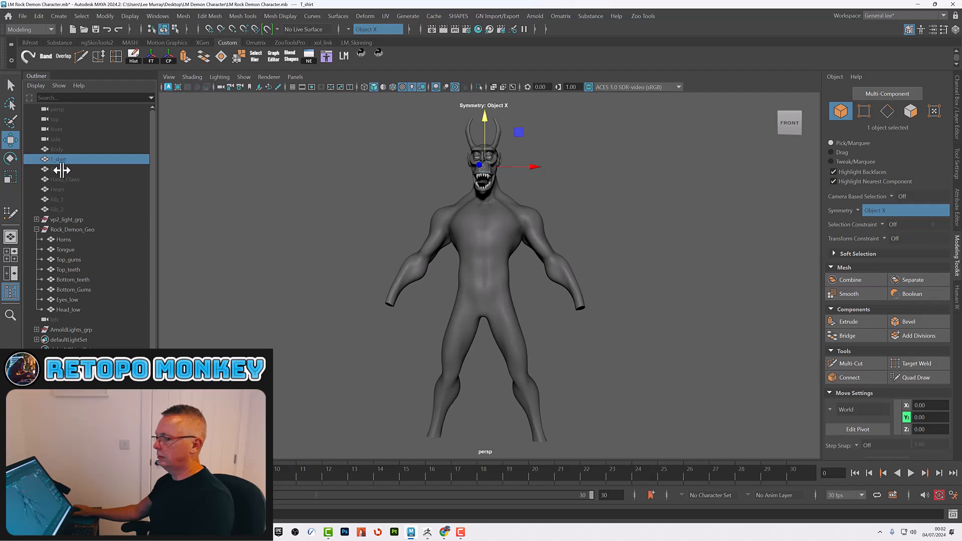
{"action": "left_click", "coordinate": [58, 189]}
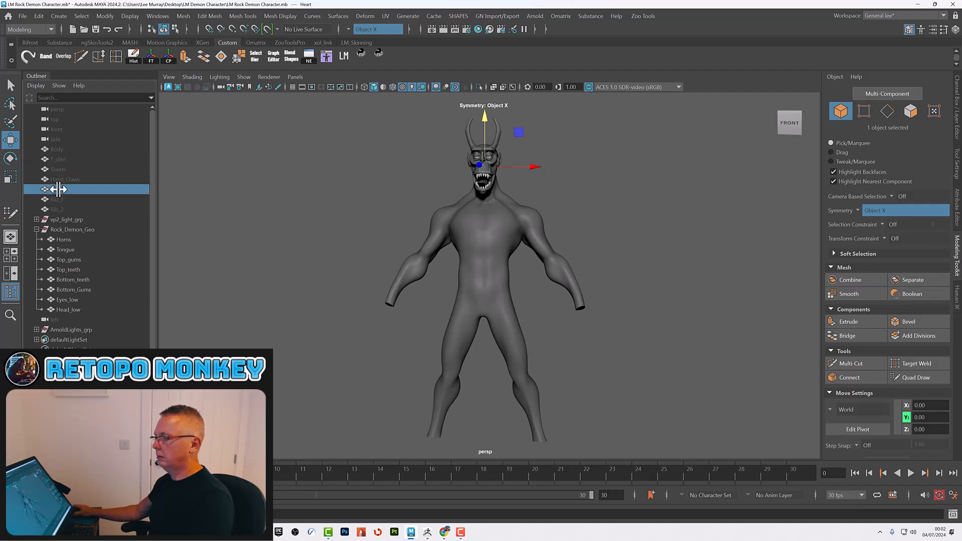
{"action": "left_click", "coordinate": [955, 106]}
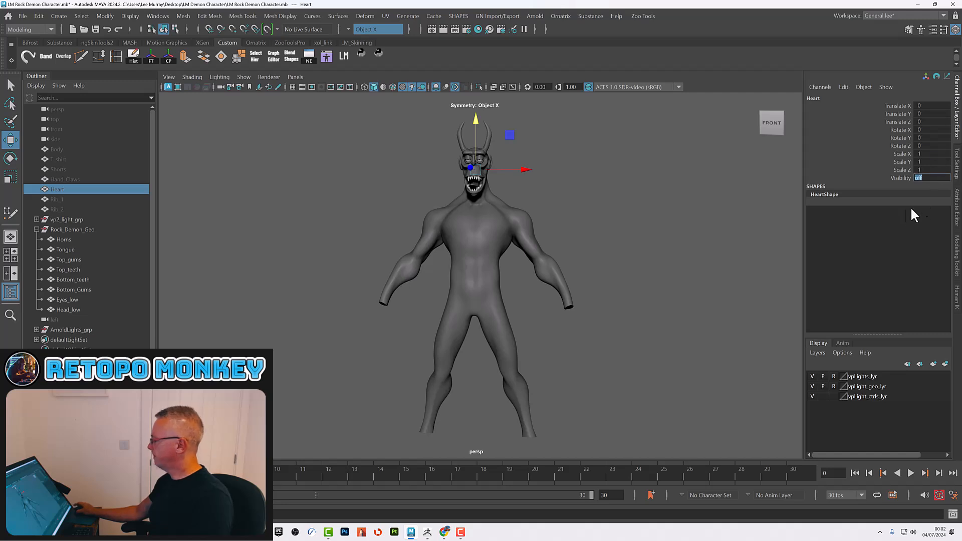
{"action": "type", "text": "1"}
{"action": "key", "text": "Return"}
Move the Heart mesh forward out of the body and make it the live surface.
{"action": "left_click_drag", "start_coordinate": [555, 293], "coordinate": [606, 296], "text": "alt"}
{"action": "left_click_drag", "start_coordinate": [457, 174], "coordinate": [314, 224]}
{"action": "middle_click_drag", "start_coordinate": [402, 311], "coordinate": [458, 307], "text": "alt"}
{"action": "left_click", "coordinate": [267, 29]}
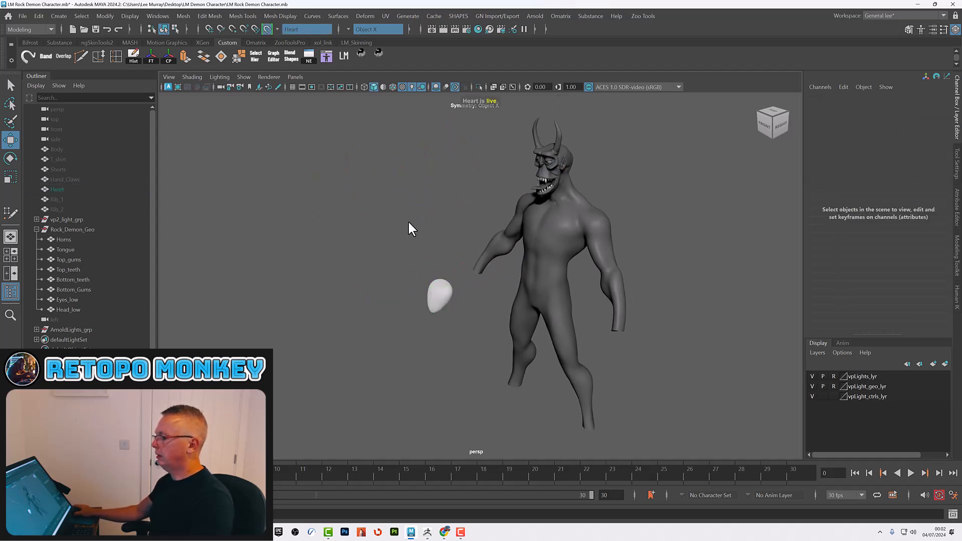
Start Quad Draw on the live Heart mesh, turn symmetry off and clear the stray dots.
{"action": "right_click_drag", "start_coordinate": [407, 218], "coordinate": [614, 366], "text": "alt"}
{"action": "left_click_drag", "start_coordinate": [614, 366], "coordinate": [510, 341], "text": "alt"}
{"action": "middle_click_drag", "start_coordinate": [624, 319], "coordinate": [557, 341], "text": "alt"}
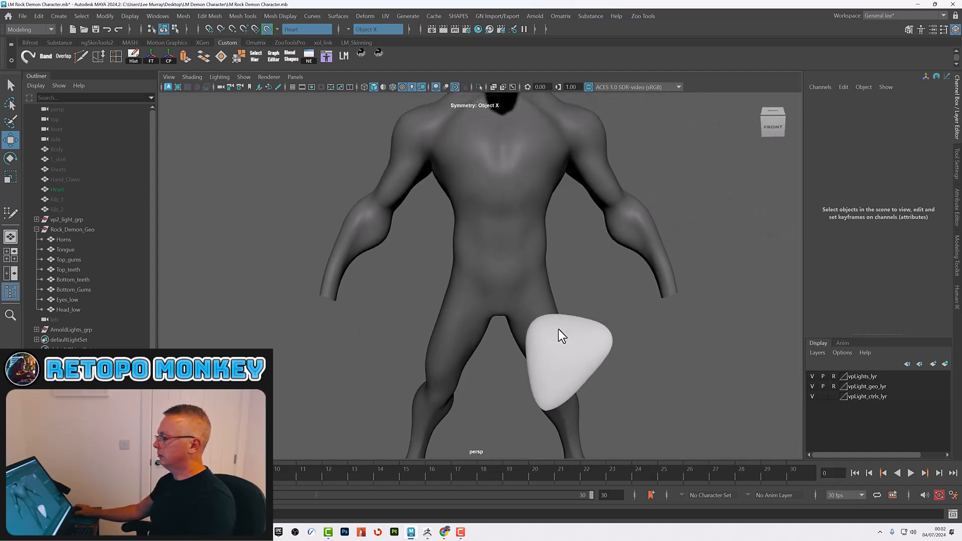
{"action": "left_click", "coordinate": [957, 256]}
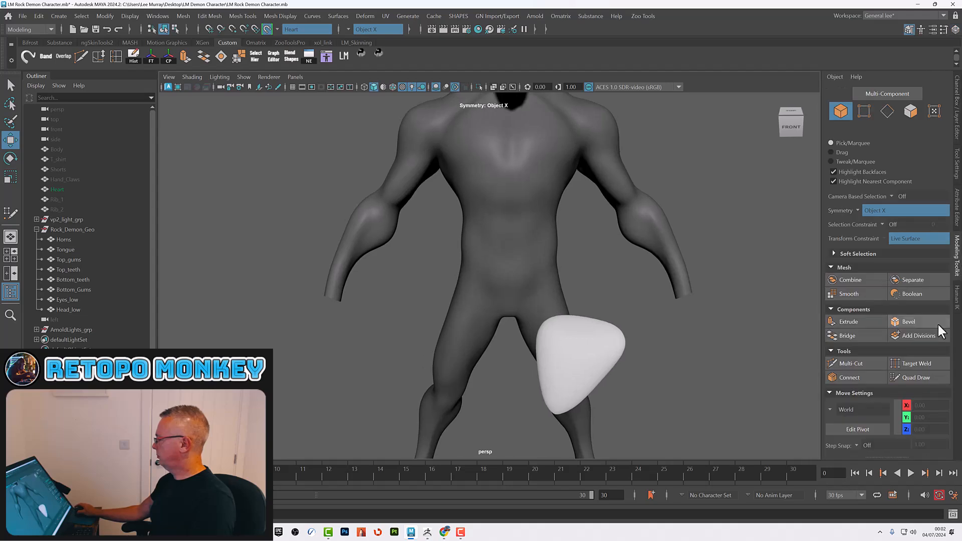
{"action": "left_click", "coordinate": [922, 378]}
{"action": "left_click_drag", "start_coordinate": [548, 329], "coordinate": [588, 321], "text": "alt"}
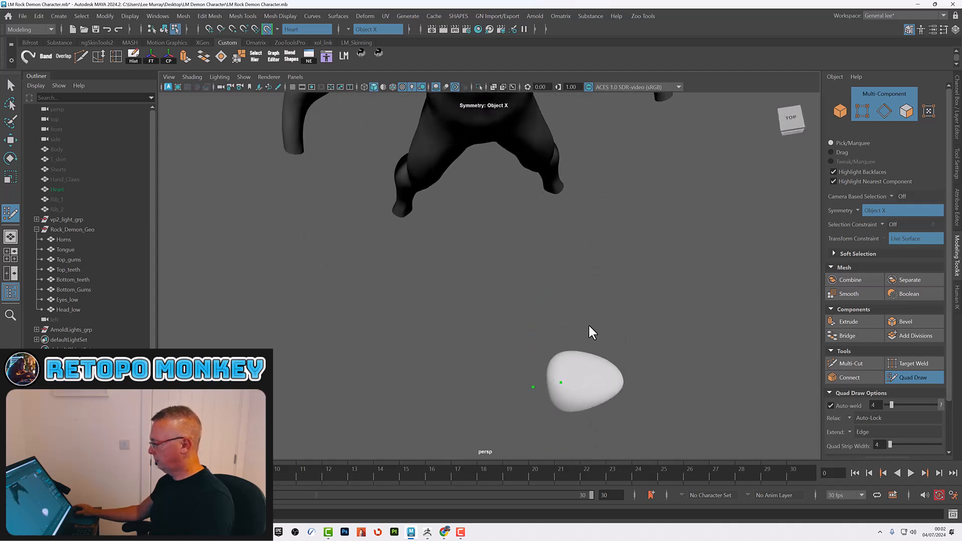
{"action": "left_click", "coordinate": [348, 30]}
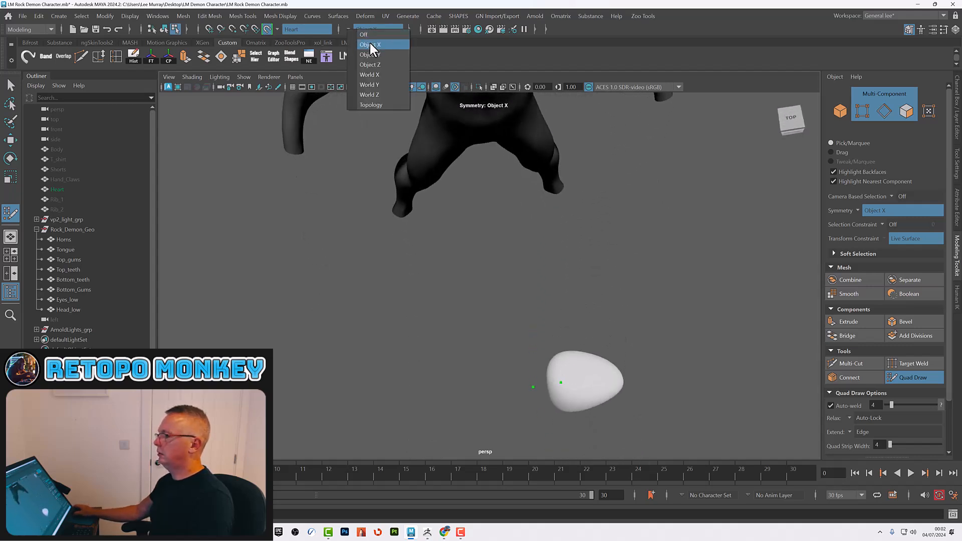
{"action": "left_click", "coordinate": [365, 34]}
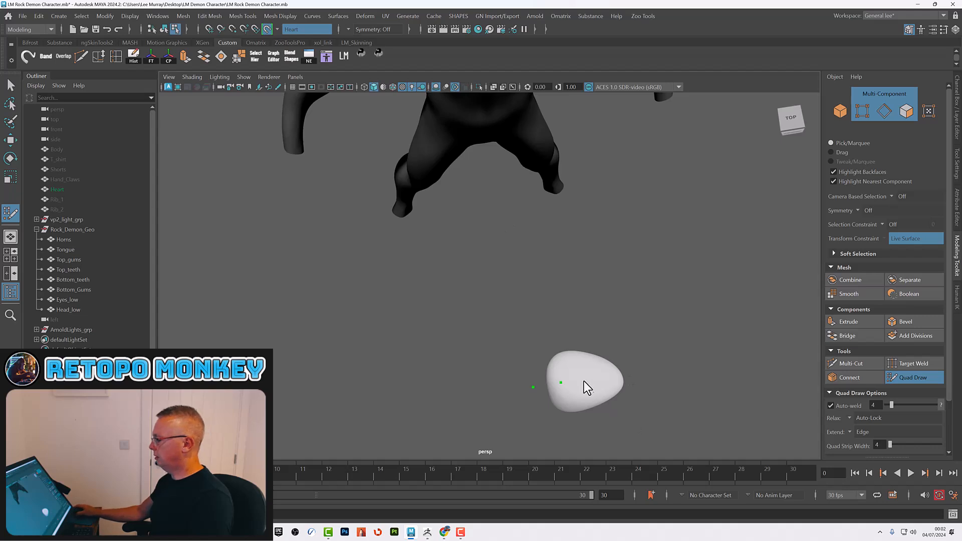
{"action": "scroll", "coordinate": [887, 396], "scroll_direction": "down", "scroll_amount": 3}
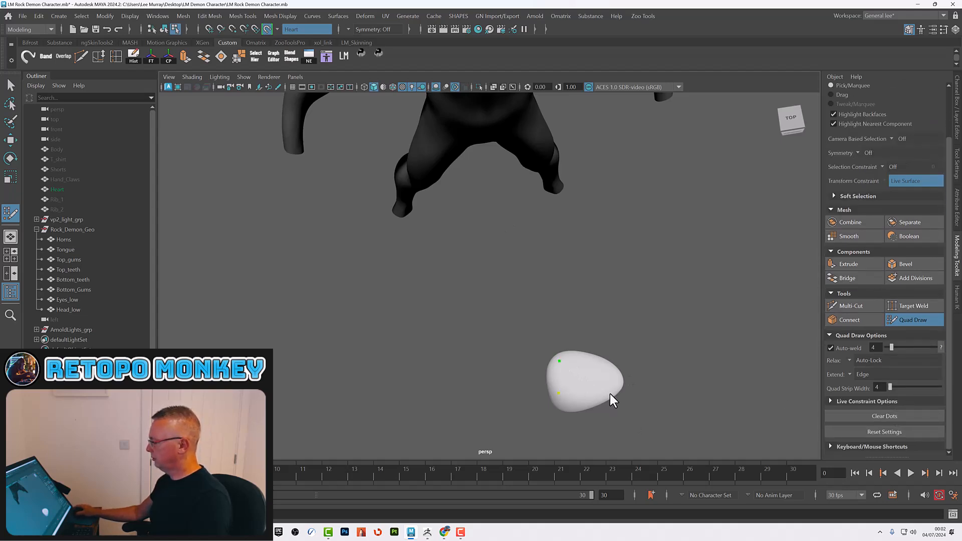
Fill a first quad on top of the heart and split it with two crossing edge loops.
{"action": "left_click", "coordinate": [602, 373], "text": "shift"}
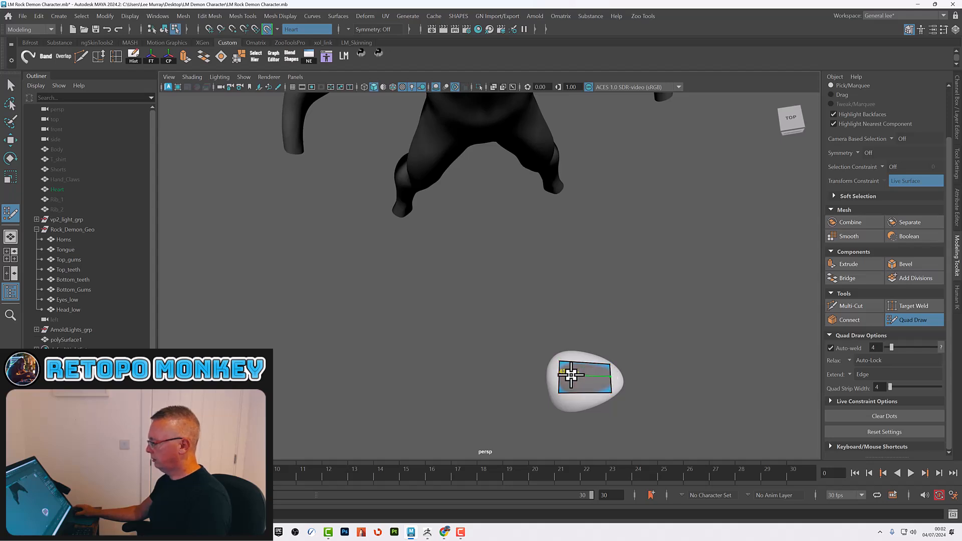
{"action": "left_click", "coordinate": [568, 376], "text": "ctrl"}
{"action": "left_click", "coordinate": [585, 368], "text": "ctrl"}
Extend the top patch of the heart with new quads around its wider end and onto the front edge.
{"action": "middle_click_drag", "start_coordinate": [604, 389], "coordinate": [593, 346], "text": "alt"}
{"action": "right_click_drag", "start_coordinate": [562, 320], "coordinate": [626, 380], "text": "alt"}
{"action": "left_click", "coordinate": [582, 403]}
{"action": "left_click", "coordinate": [641, 411]}
{"action": "left_click", "coordinate": [570, 359]}
{"action": "left_click", "coordinate": [583, 328]}
{"action": "left_click", "coordinate": [583, 345], "text": "shift"}
{"action": "left_click", "coordinate": [585, 375], "text": "shift"}
{"action": "left_click", "coordinate": [605, 395], "text": "shift"}
Complete the front row of quads on the heart's top and extend the patch over the opposite, narrower end.
{"action": "middle_click_drag", "start_coordinate": [670, 396], "coordinate": [540, 382], "text": "alt"}
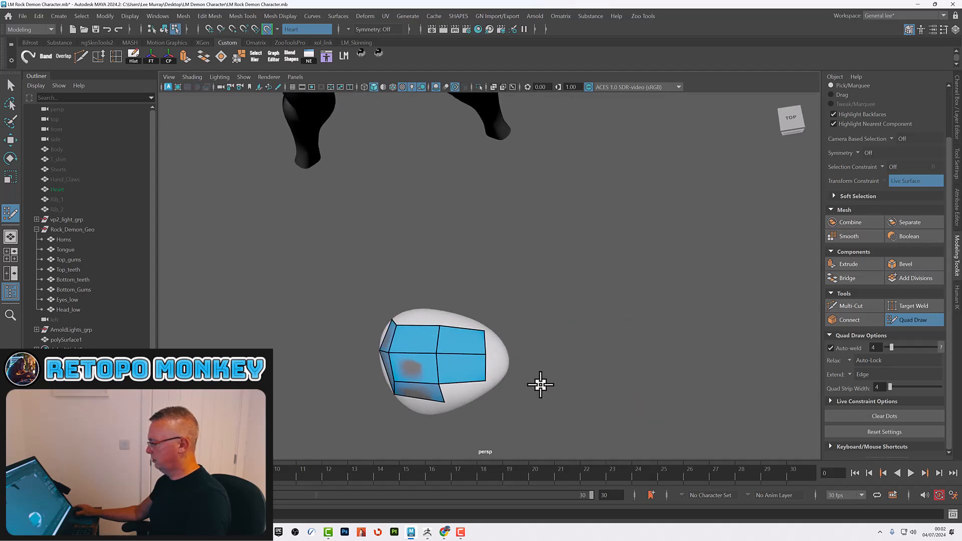
{"action": "left_click_drag", "start_coordinate": [541, 382], "coordinate": [509, 384], "text": "alt"}
{"action": "left_click", "coordinate": [442, 297]}
{"action": "left_click", "coordinate": [418, 287], "text": "shift"}
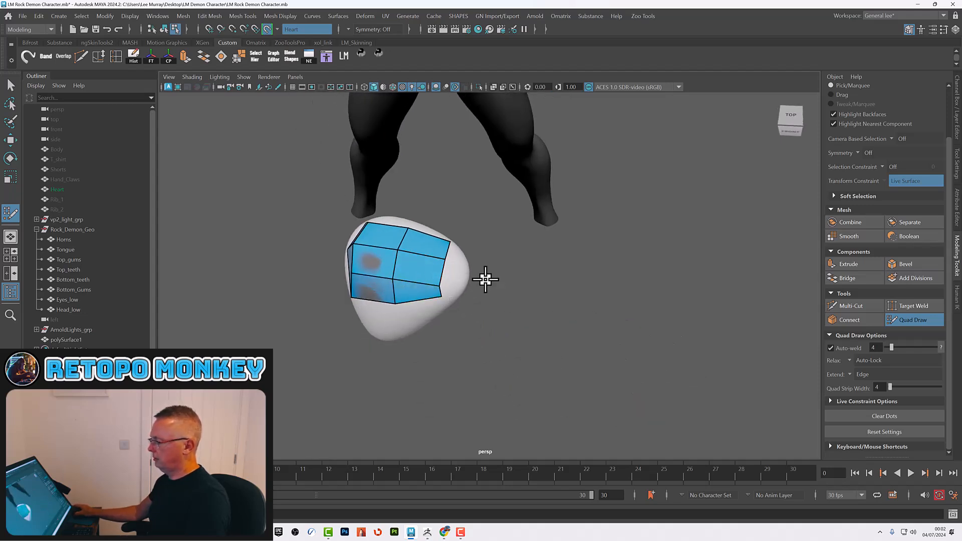
{"action": "left_click_drag", "start_coordinate": [489, 277], "coordinate": [376, 322], "text": "alt"}
{"action": "left_click_drag", "start_coordinate": [382, 334], "coordinate": [347, 269], "text": "alt"}
{"action": "left_click", "coordinate": [351, 221]}
{"action": "left_click", "coordinate": [343, 205], "text": "shift"}
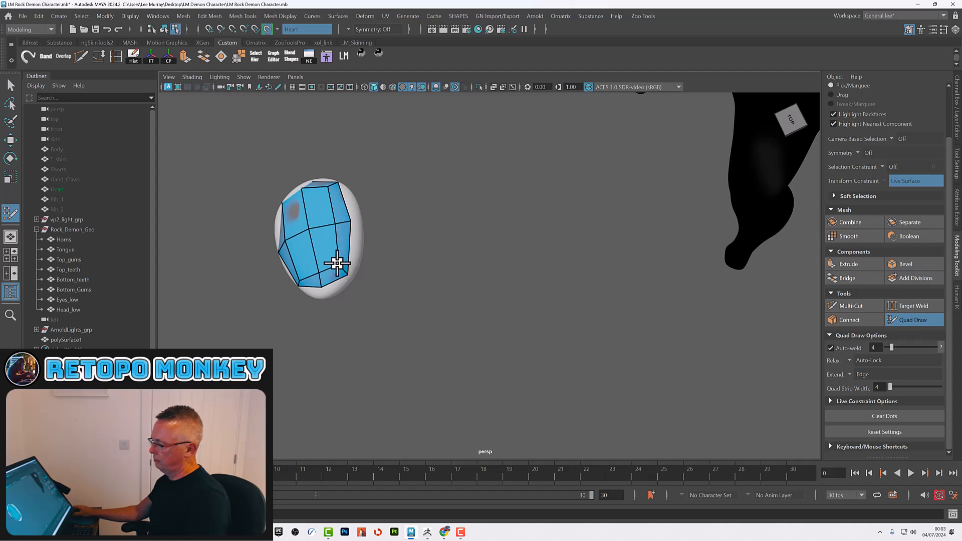
Fill two tall quads down the heart's front and adjust the vertex between them at the lower edge.
{"action": "mouse_move", "coordinate": [342, 267]}
{"action": "left_mouse_down", "text": "alt"}
{"action": "mouse_move", "coordinate": [362, 281]}
{"action": "mouse_move", "coordinate": [386, 275]}
{"action": "mouse_move", "coordinate": [457, 230]}
{"action": "mouse_move", "coordinate": [526, 334]}
{"action": "mouse_move", "coordinate": [526, 305]}
{"action": "mouse_move", "coordinate": [541, 329]}
{"action": "mouse_move", "coordinate": [528, 300]}
{"action": "left_mouse_up", "text": "alt"}
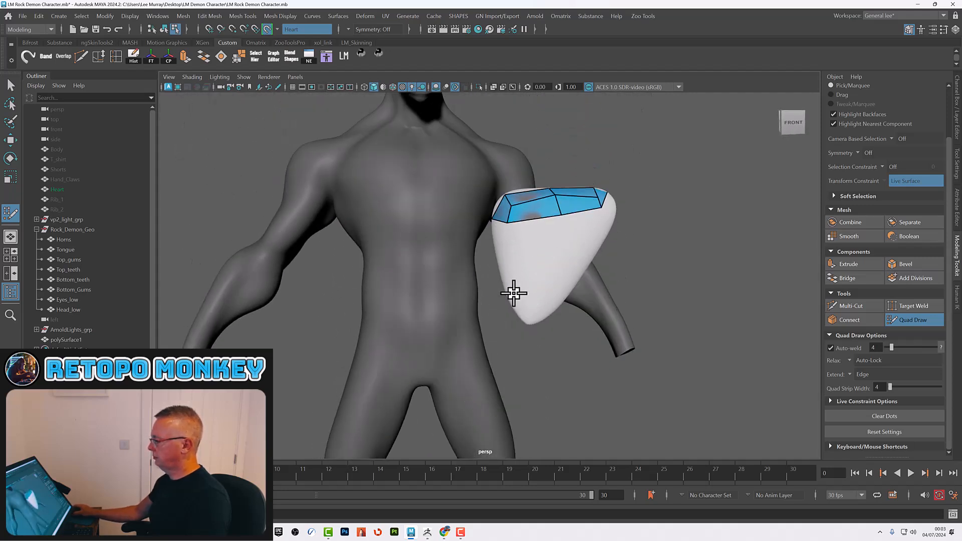
{"action": "left_click", "coordinate": [514, 282]}
{"action": "left_click", "coordinate": [550, 281]}
{"action": "left_click", "coordinate": [528, 242], "text": "shift"}
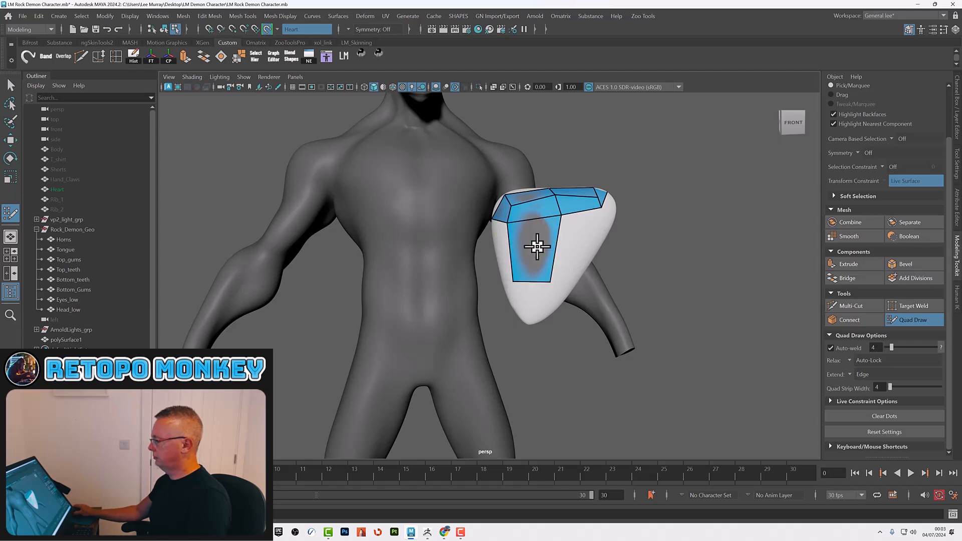
{"action": "left_click", "coordinate": [572, 276]}
{"action": "left_click", "coordinate": [569, 242], "text": "shift"}
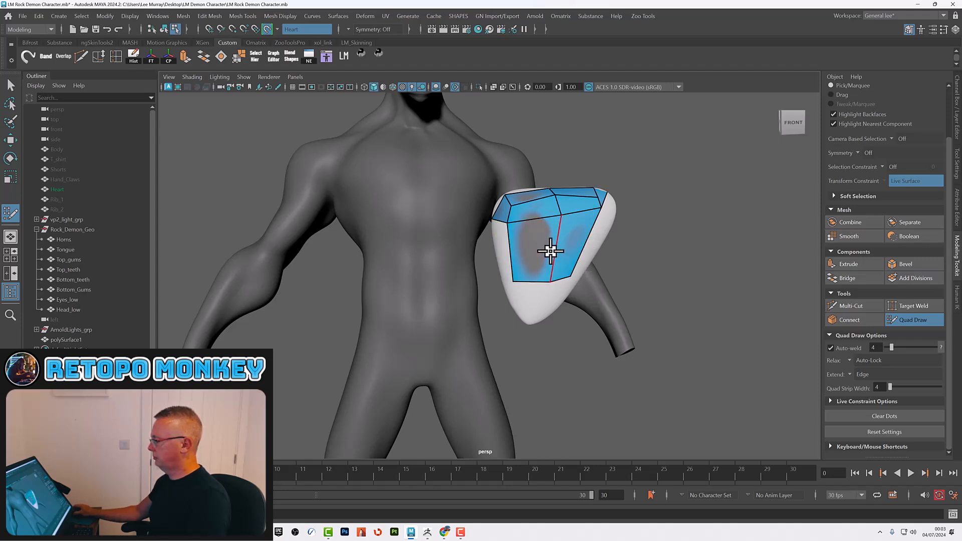
{"action": "left_click_drag", "start_coordinate": [551, 281], "coordinate": [546, 279]}
Continue the row of tall quads around the heart's right side and onto its back.
{"action": "left_click_drag", "start_coordinate": [564, 243], "coordinate": [545, 283], "text": "alt"}
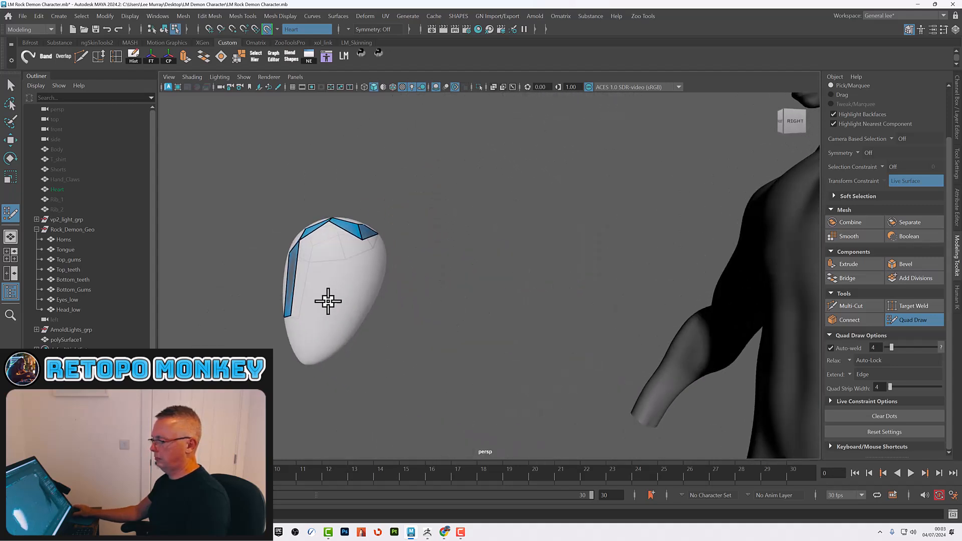
{"action": "left_click", "coordinate": [323, 314]}
{"action": "left_click", "coordinate": [354, 314]}
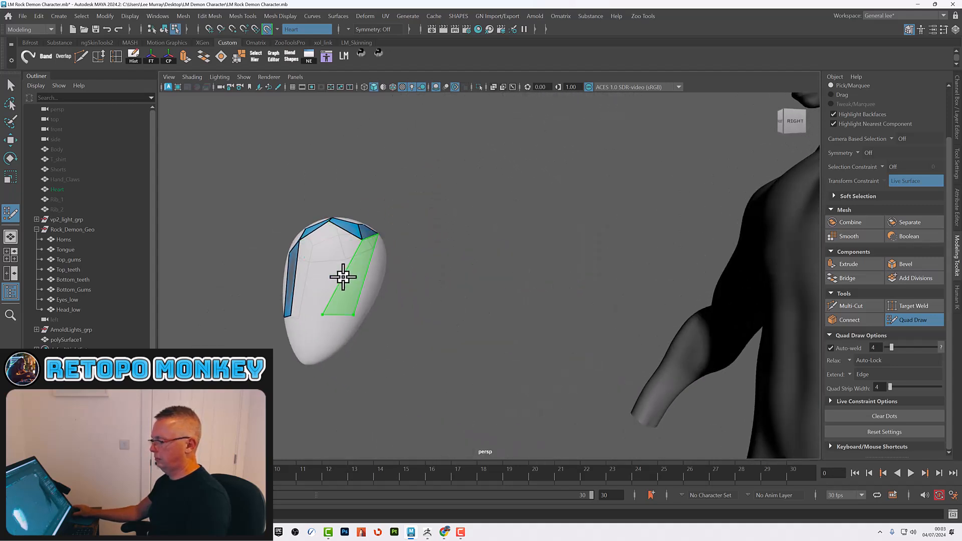
{"action": "left_click", "coordinate": [341, 272], "text": "shift"}
{"action": "left_click", "coordinate": [303, 275], "text": "shift"}
{"action": "left_click_drag", "start_coordinate": [385, 284], "coordinate": [399, 333], "text": "alt"}
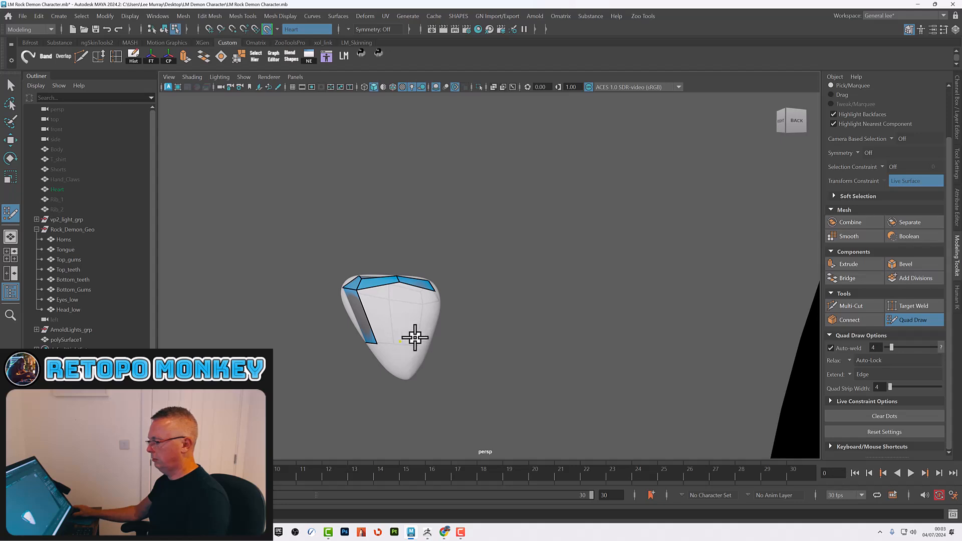
{"action": "left_click", "coordinate": [416, 315], "text": "shift"}
Fill the remaining tall quads around the heart's left side to close the ring.
{"action": "left_click_drag", "start_coordinate": [429, 324], "coordinate": [391, 331], "text": "alt"}
{"action": "left_click", "coordinate": [494, 340]}
{"action": "left_click", "coordinate": [482, 320], "text": "shift"}
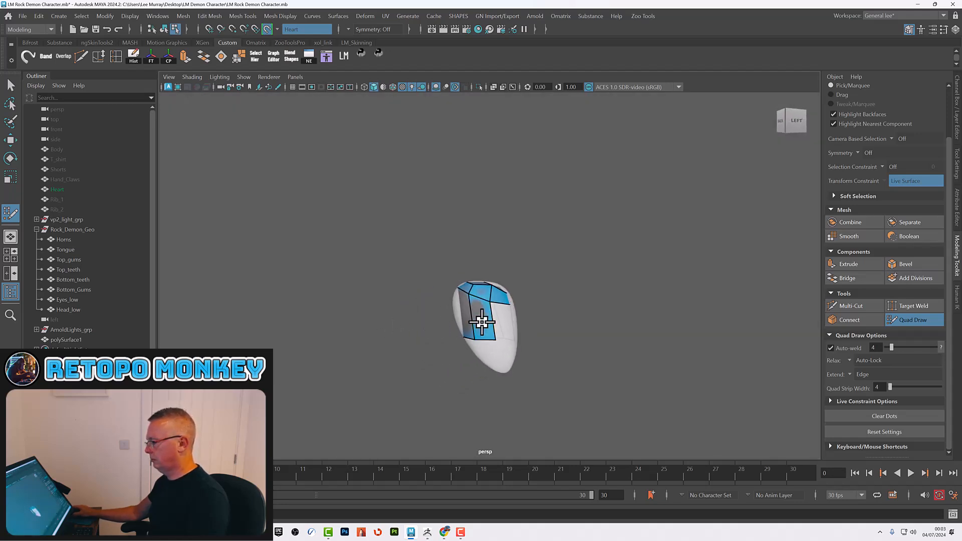
{"action": "left_click_drag", "start_coordinate": [513, 341], "coordinate": [486, 342], "text": "alt"}
{"action": "left_click", "coordinate": [543, 326], "text": "shift"}
{"action": "left_click_drag", "start_coordinate": [553, 364], "coordinate": [554, 331], "text": "alt"}
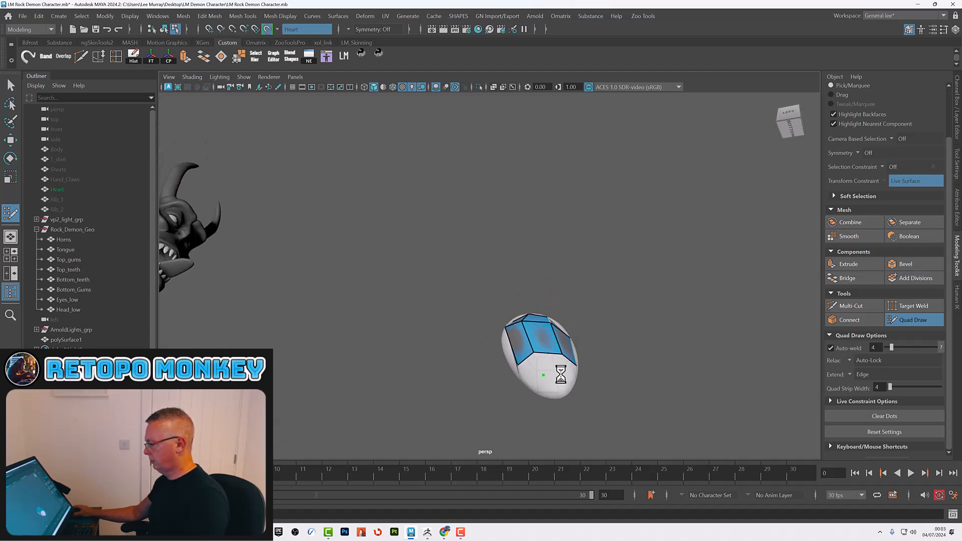
{"action": "left_click", "coordinate": [553, 370], "text": "shift"}
{"action": "left_click_drag", "start_coordinate": [551, 382], "coordinate": [580, 386], "text": "alt"}
{"action": "key", "text": "ctrl+z"}
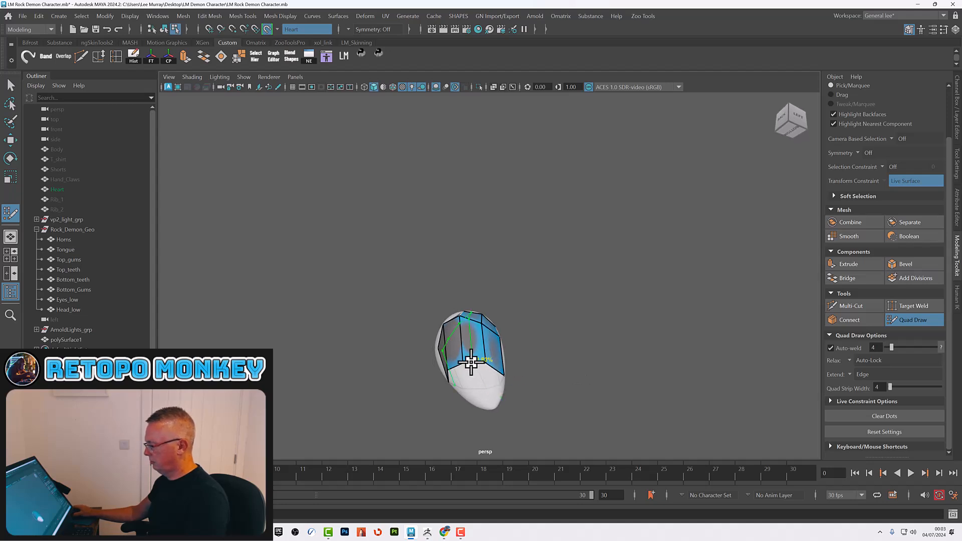
Extrude the open border at the heart's lower end inward into a ring of quads around the tip.
{"action": "left_click_drag", "start_coordinate": [470, 361], "coordinate": [507, 363], "text": "ctrl"}
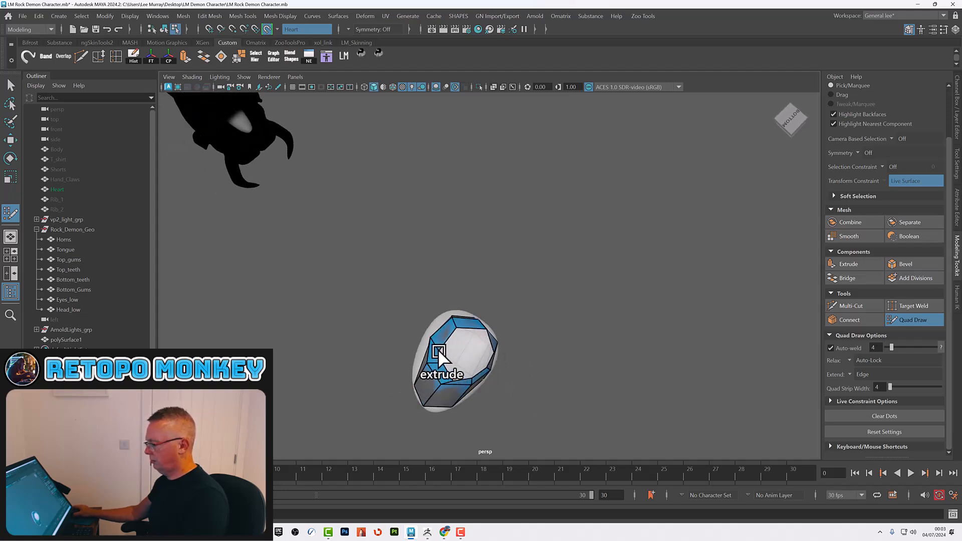
{"action": "left_click_drag", "start_coordinate": [443, 343], "coordinate": [441, 354], "text": "alt"}
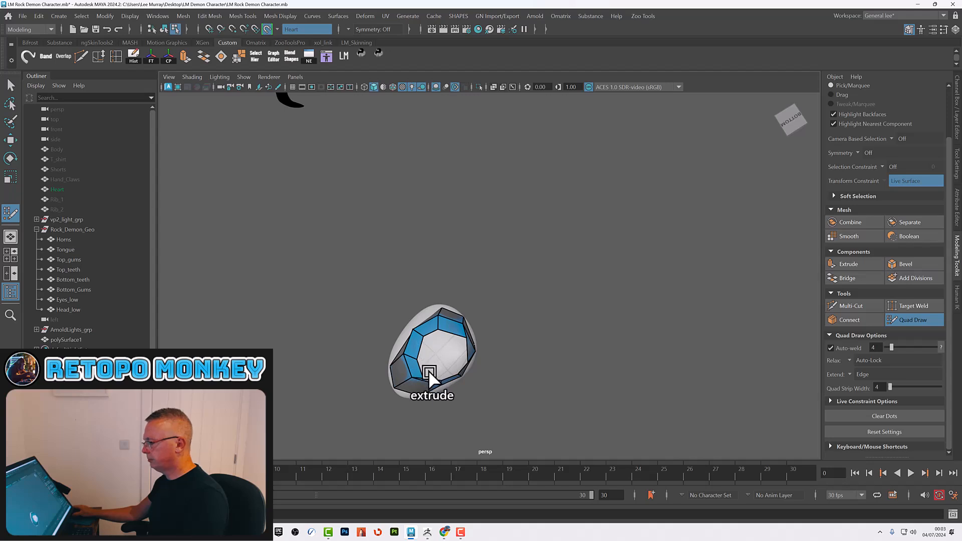
{"action": "left_click_drag", "start_coordinate": [431, 356], "coordinate": [409, 278], "text": "alt"}
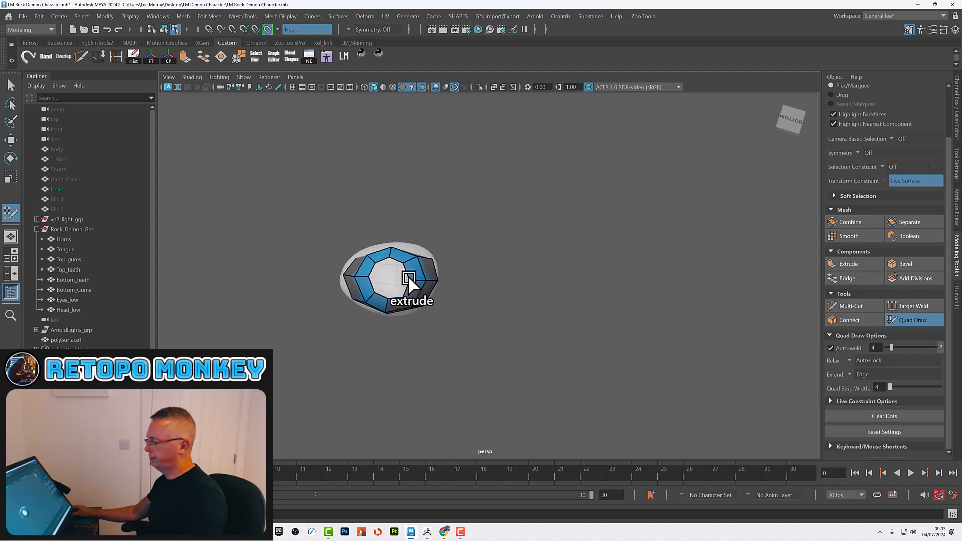
{"action": "middle_click_drag", "start_coordinate": [405, 272], "coordinate": [420, 302], "text": "alt"}
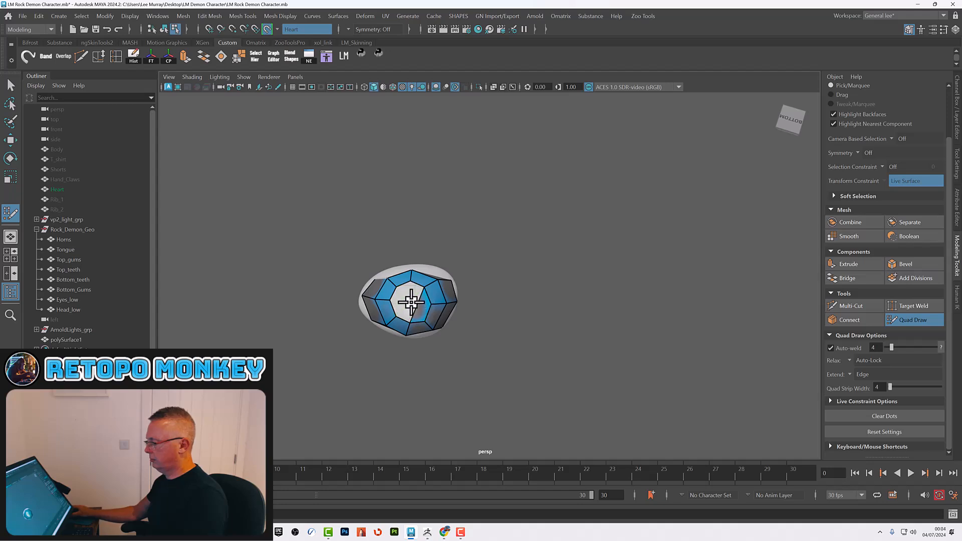
Fill the opening at the heart's bottom tip with quads, undoing and refilling the badly connected face.
{"action": "left_click", "coordinate": [411, 301], "text": "shift"}
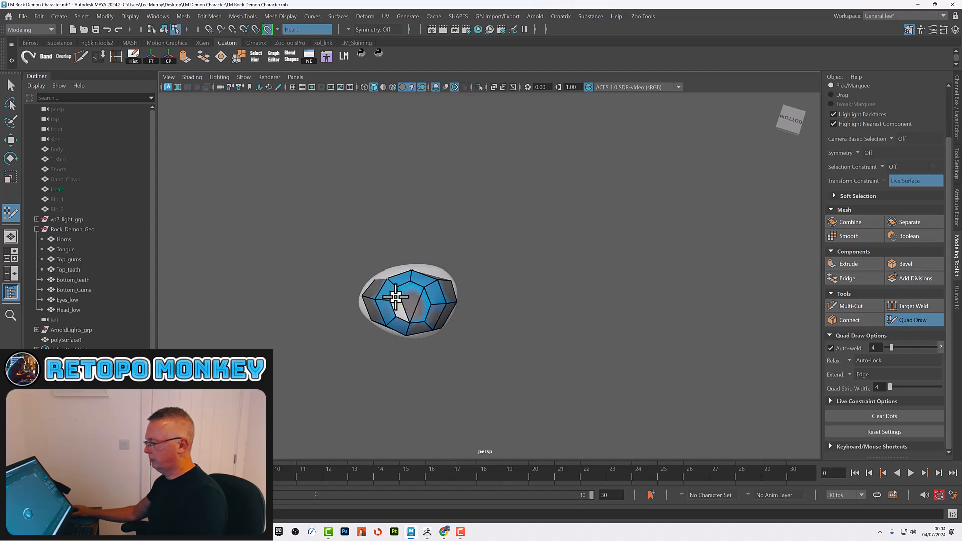
{"action": "key", "text": "ctrl+z"}
{"action": "key", "text": "ctrl+z"}
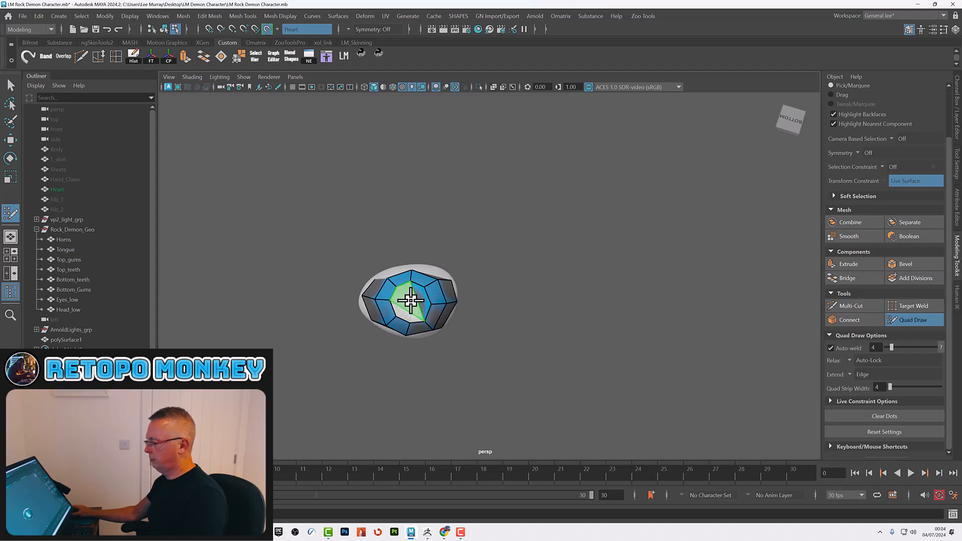
{"action": "left_click", "coordinate": [411, 301], "text": "shift"}
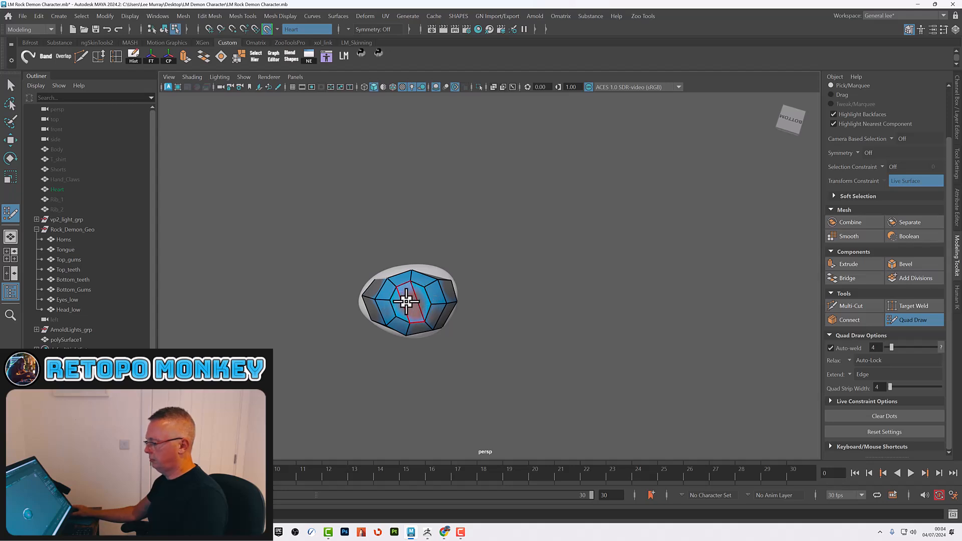
{"action": "left_click_drag", "start_coordinate": [436, 302], "coordinate": [442, 305], "text": "alt"}
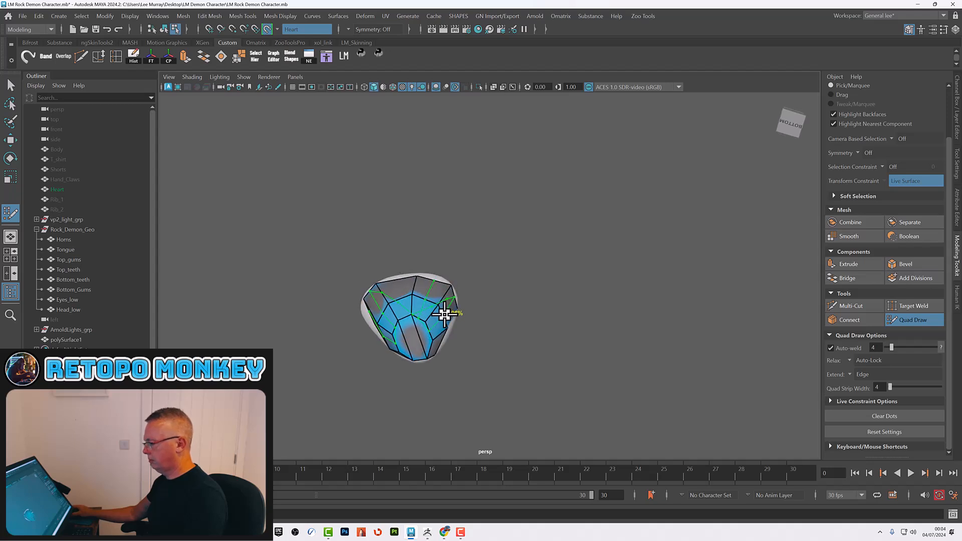
{"action": "left_click", "coordinate": [444, 314], "text": "ctrl"}
{"action": "key", "text": "ctrl+z"}
{"action": "key", "text": "ctrl+z"}
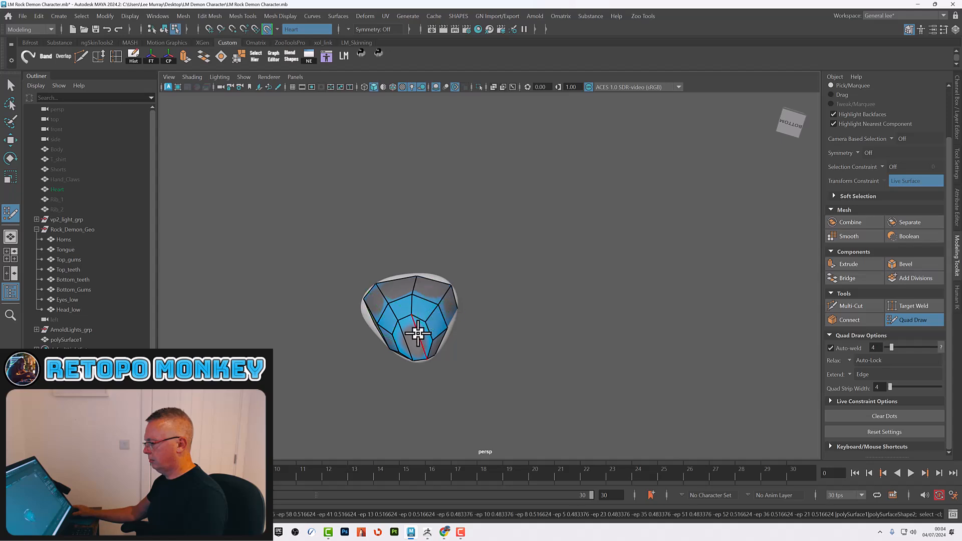
Insert vertical edge loops down the sides of the heart and delete the faces capping its bottom tip.
{"action": "left_click_drag", "start_coordinate": [415, 336], "coordinate": [466, 324], "text": "alt"}
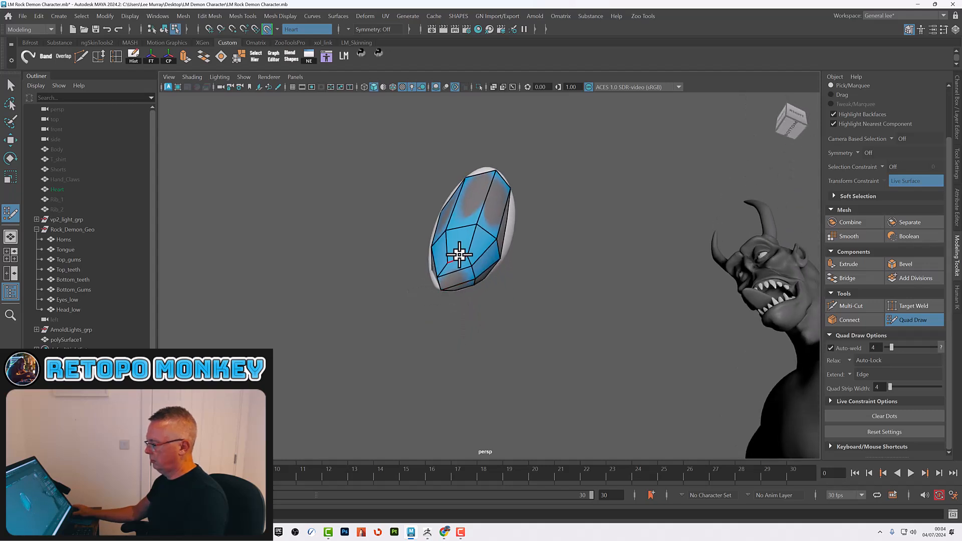
{"action": "left_click", "coordinate": [459, 227], "text": "ctrl"}
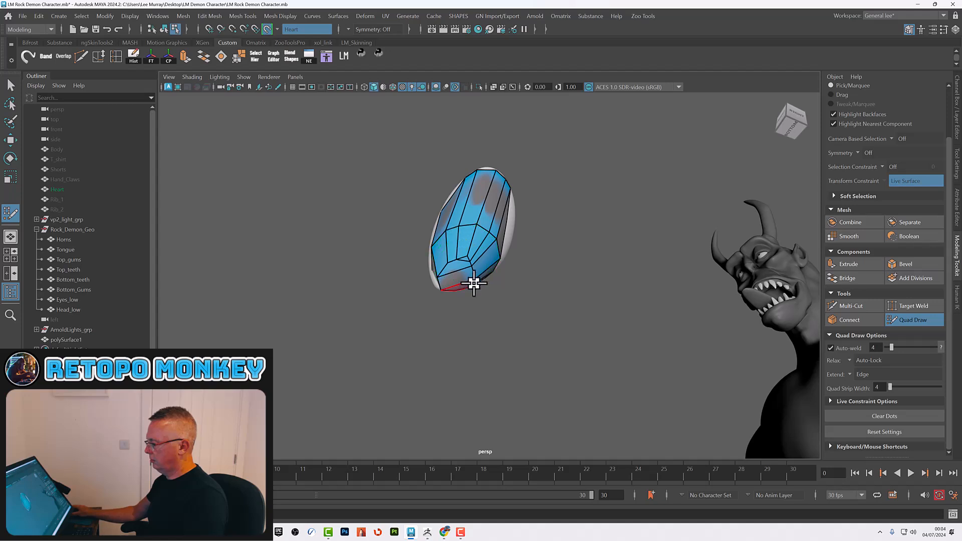
{"action": "left_click_drag", "start_coordinate": [459, 262], "coordinate": [557, 361], "text": "alt"}
{"action": "scroll", "coordinate": [556, 362], "scroll_direction": "up", "scroll_amount": 2}
{"action": "mouse_move", "coordinate": [507, 280]}
{"action": "left_mouse_down", "text": "ctrl+shift"}
{"action": "mouse_move", "coordinate": [515, 326]}
{"action": "mouse_move", "coordinate": [540, 285]}
{"action": "mouse_move", "coordinate": [539, 366]}
{"action": "mouse_move", "coordinate": [513, 329]}
{"action": "mouse_move", "coordinate": [580, 329]}
{"action": "mouse_move", "coordinate": [571, 278]}
{"action": "left_mouse_up", "text": "ctrl+shift"}
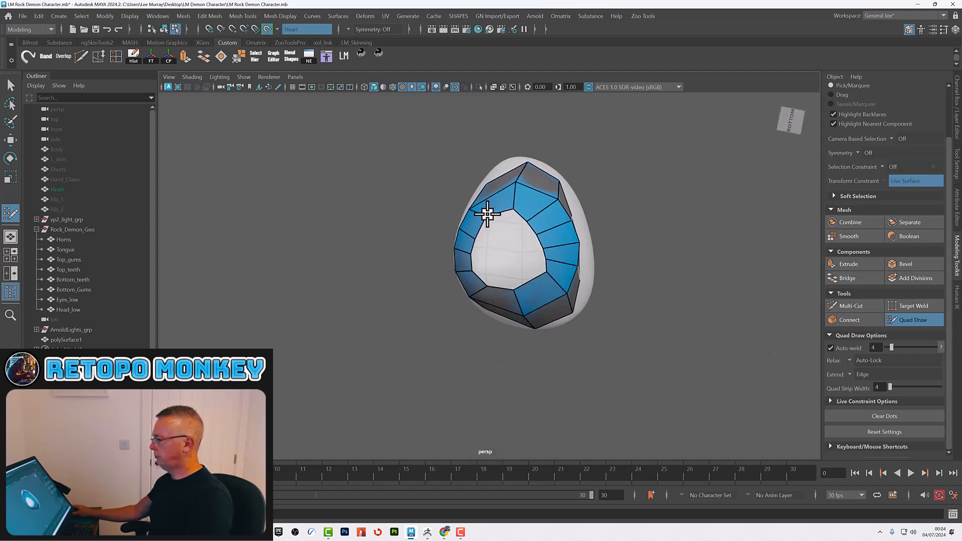
Refill the heart's bottom opening with quads running across it, relax the new faces and exit Quad Draw.
{"action": "left_click_drag", "start_coordinate": [513, 209], "coordinate": [529, 222]}
{"action": "left_click", "coordinate": [501, 219], "text": "shift"}
{"action": "left_click", "coordinate": [501, 234], "text": "shift"}
{"action": "left_click", "coordinate": [503, 248], "text": "shift"}
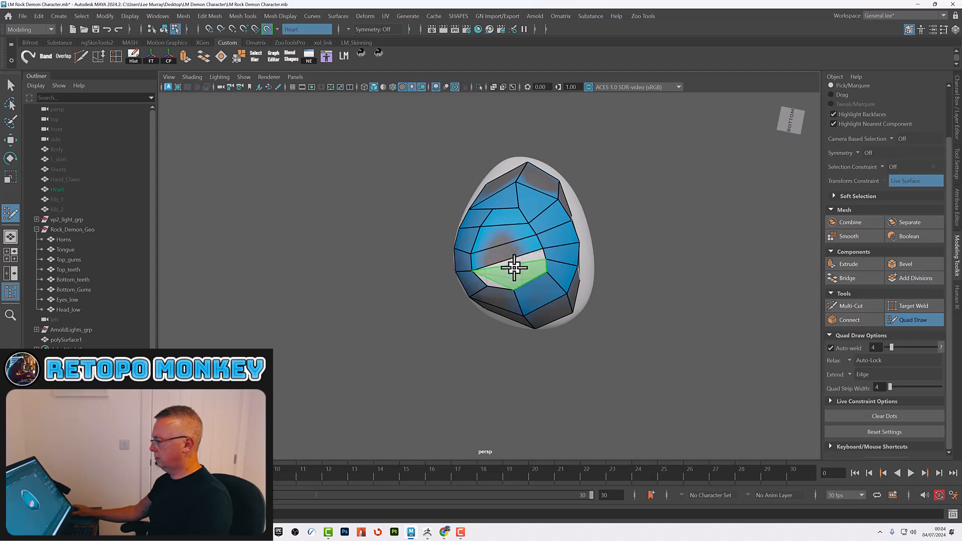
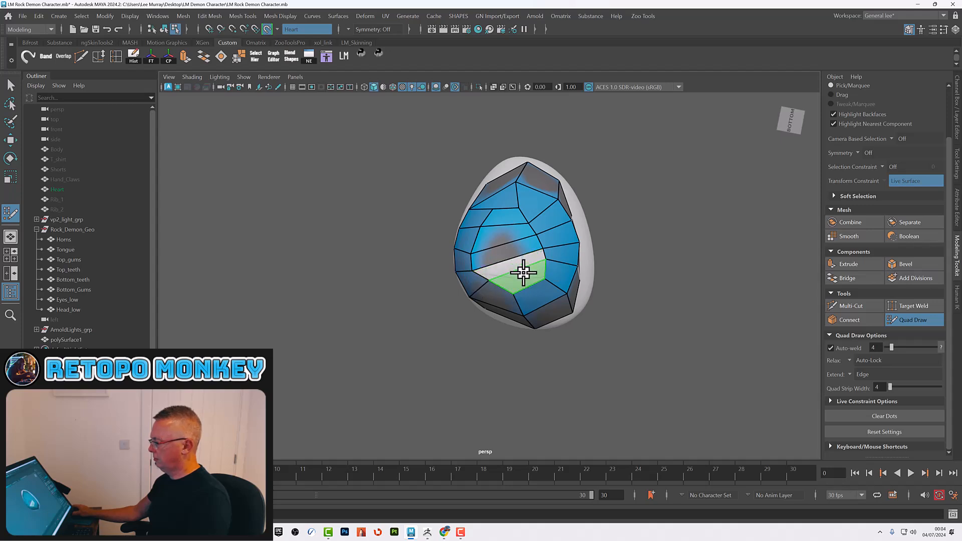
{"action": "left_click", "coordinate": [521, 271], "text": "shift"}
{"action": "mouse_move", "coordinate": [518, 258]}
{"action": "left_mouse_down", "text": "shift"}
{"action": "mouse_move", "coordinate": [498, 258]}
{"action": "mouse_move", "coordinate": [479, 212]}
{"action": "mouse_move", "coordinate": [536, 219]}
{"action": "mouse_move", "coordinate": [511, 194]}
{"action": "left_mouse_up", "text": "shift"}
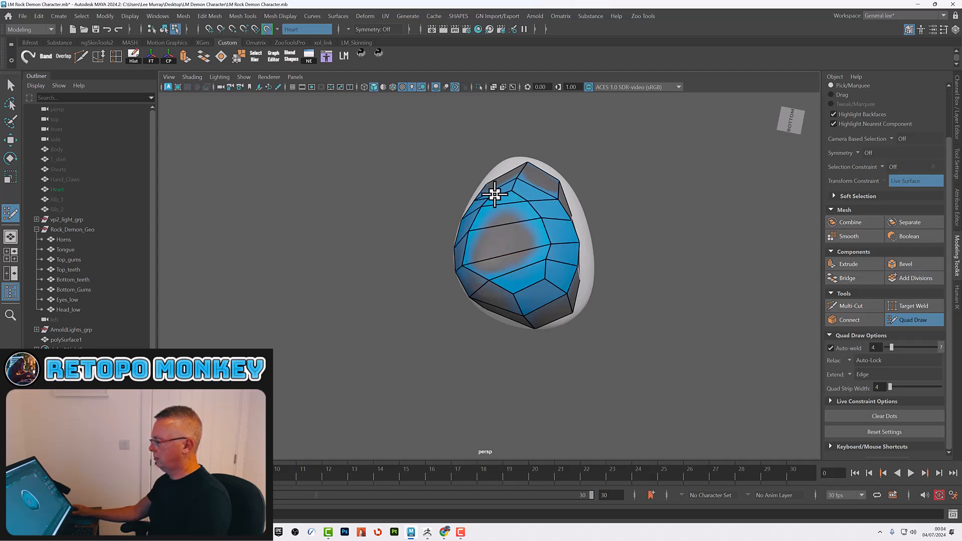
{"action": "mouse_move", "coordinate": [536, 260]}
{"action": "left_mouse_down", "text": "alt"}
{"action": "mouse_move", "coordinate": [457, 266]}
{"action": "mouse_move", "coordinate": [510, 276]}
{"action": "mouse_move", "coordinate": [493, 344]}
{"action": "mouse_move", "coordinate": [499, 329]}
{"action": "mouse_move", "coordinate": [472, 344]}
{"action": "mouse_move", "coordinate": [589, 354]}
{"action": "mouse_move", "coordinate": [517, 369]}
{"action": "mouse_move", "coordinate": [575, 403]}
{"action": "mouse_move", "coordinate": [477, 328]}
{"action": "mouse_move", "coordinate": [522, 306]}
{"action": "mouse_move", "coordinate": [552, 323]}
{"action": "mouse_move", "coordinate": [544, 341]}
{"action": "left_mouse_up", "text": "alt"}
{"action": "key", "text": "w"}
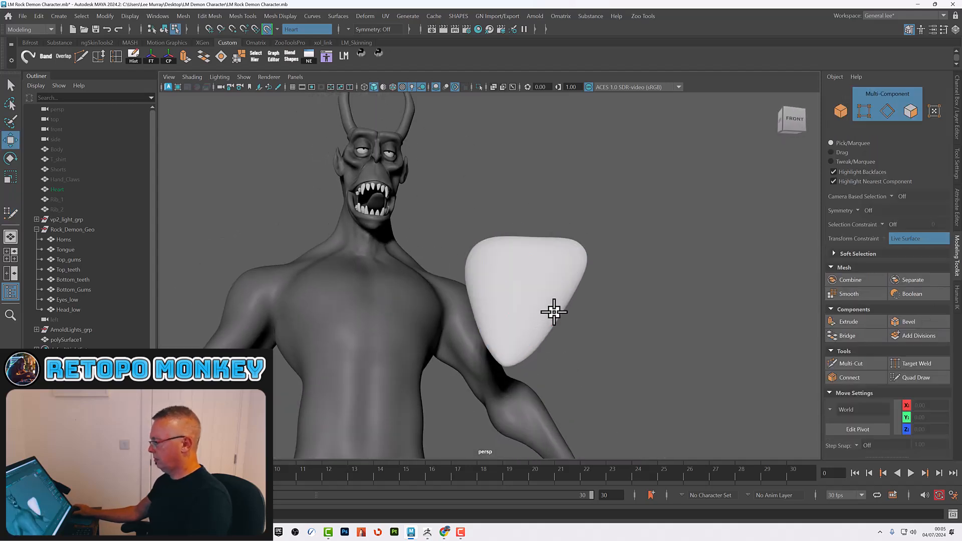
Return to object selection and delete the original high-resolution Heart mesh, leaving live-surface mode.
{"action": "key", "text": "F8"}
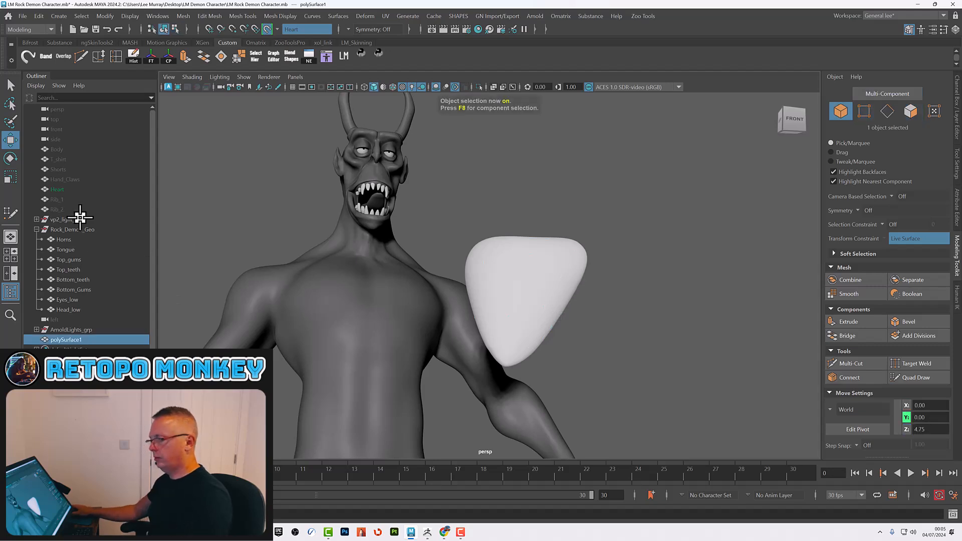
{"action": "left_click", "coordinate": [67, 193]}
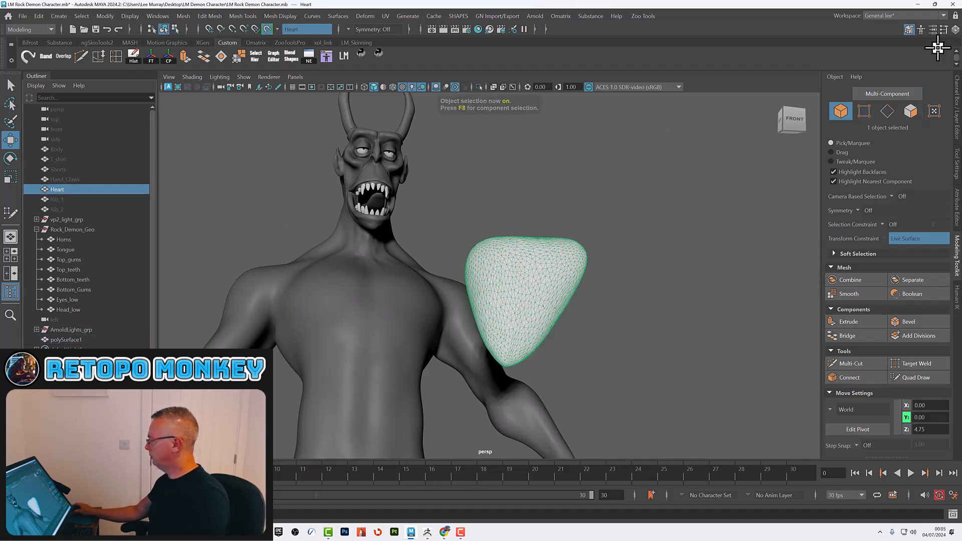
{"action": "left_click", "coordinate": [958, 98]}
{"action": "key", "text": "Delete"}
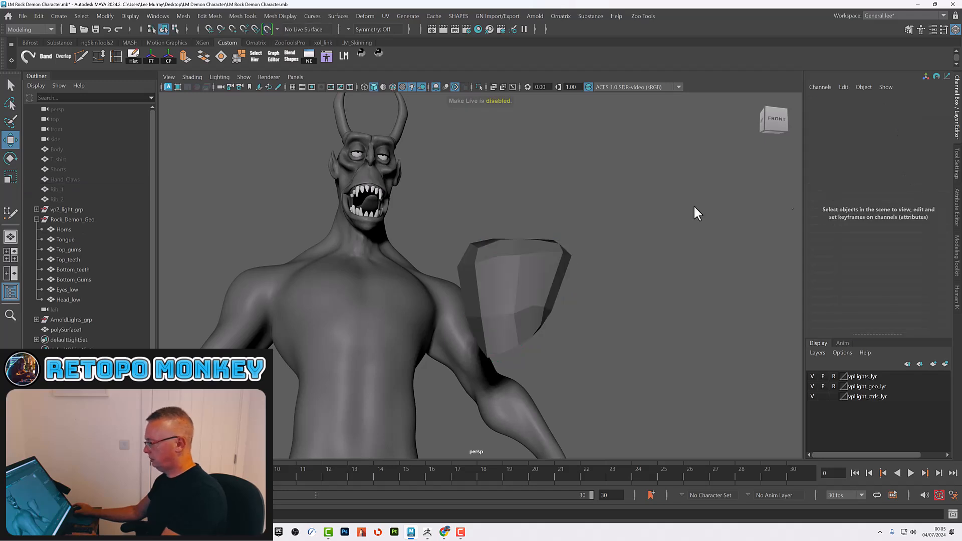
Smooth the low-poly heart mesh with one division.
{"action": "left_click", "coordinate": [538, 261]}
{"action": "left_click_drag", "start_coordinate": [538, 260], "coordinate": [631, 276], "text": "alt"}
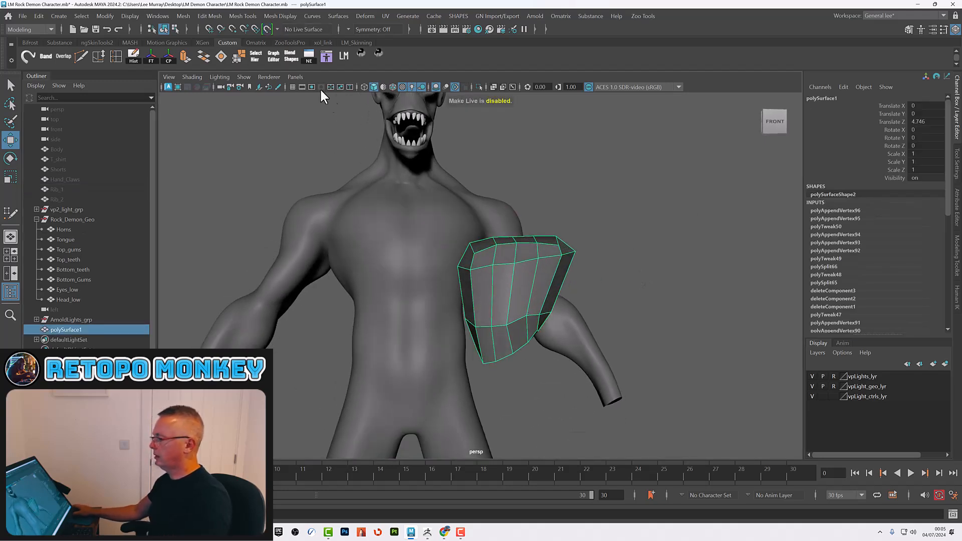
{"action": "left_click", "coordinate": [181, 16]}
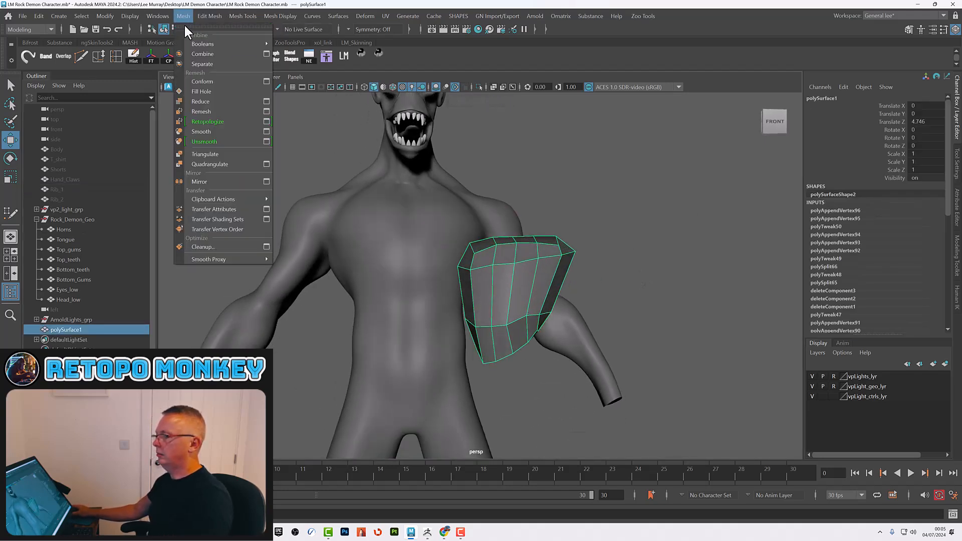
{"action": "left_click", "coordinate": [209, 129]}
{"action": "left_click_drag", "start_coordinate": [635, 303], "coordinate": [607, 350], "text": "alt"}
Set the smoothed heart's Translate Z to 0 and check its position inside the chest in wireframe display.
{"action": "left_click", "coordinate": [580, 278]}
{"action": "left_click", "coordinate": [533, 278]}
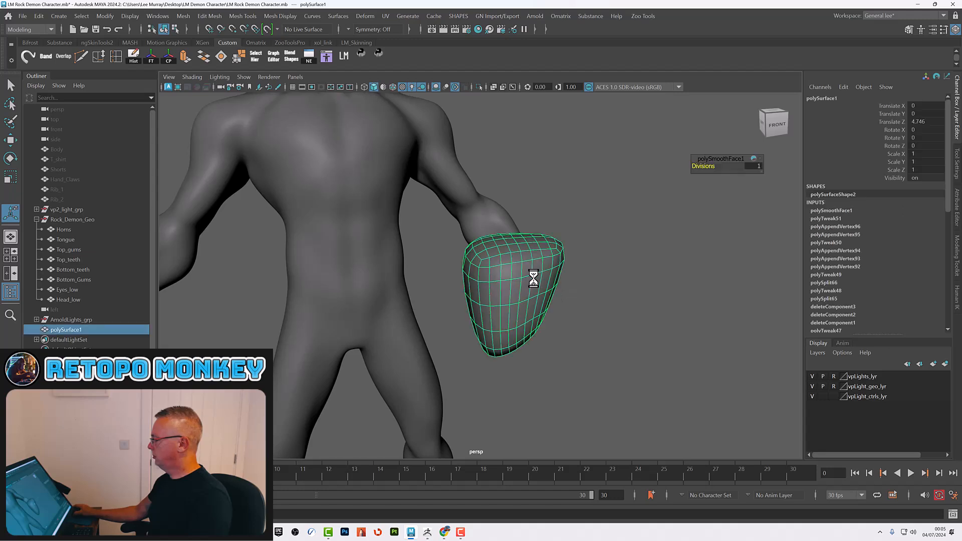
{"action": "type", "text": "0"}
{"action": "key", "text": "Return"}
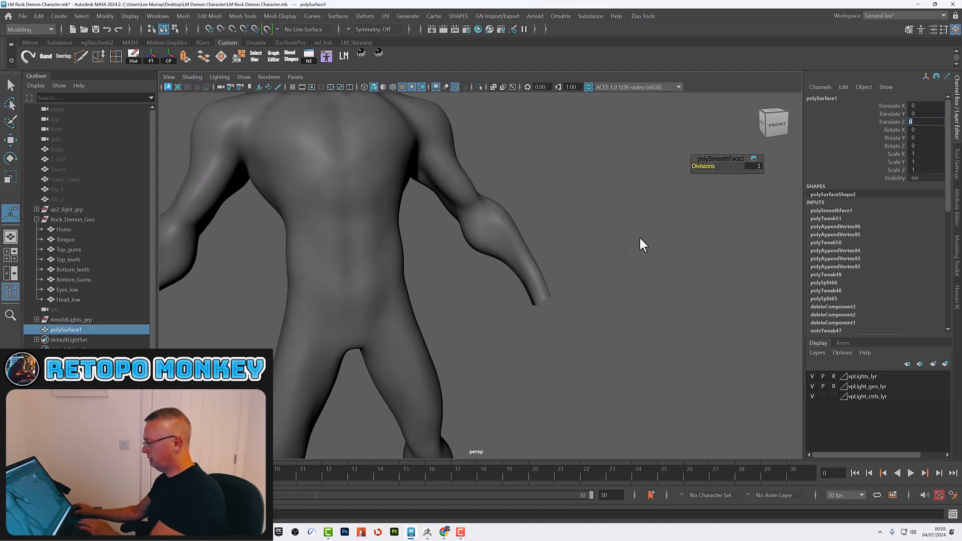
{"action": "middle_click_drag", "start_coordinate": [537, 242], "coordinate": [656, 303], "text": "alt"}
{"action": "left_click_drag", "start_coordinate": [657, 303], "coordinate": [648, 316], "text": "alt"}
{"action": "middle_click_drag", "start_coordinate": [648, 315], "coordinate": [663, 328], "text": "alt"}
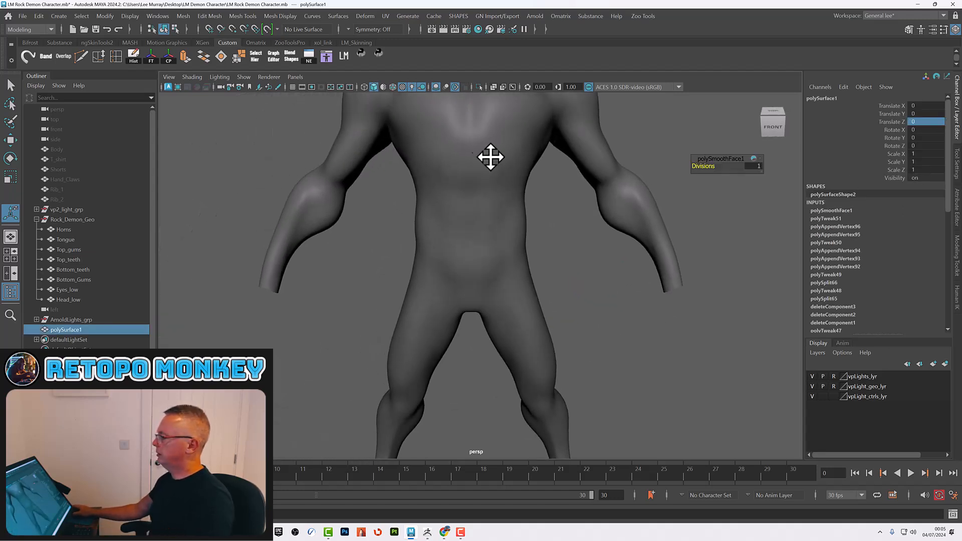
{"action": "middle_click_drag", "start_coordinate": [537, 218], "coordinate": [526, 381], "text": "alt"}
{"action": "key", "text": "4"}
{"action": "mouse_move", "coordinate": [592, 367]}
{"action": "left_mouse_down", "text": "alt"}
{"action": "mouse_move", "coordinate": [584, 371]}
{"action": "mouse_move", "coordinate": [607, 369]}
{"action": "left_mouse_up", "text": "alt"}
{"action": "right_click_drag", "start_coordinate": [666, 336], "coordinate": [610, 316], "text": "alt"}
{"action": "left_click_drag", "start_coordinate": [612, 302], "coordinate": [615, 313], "text": "alt"}
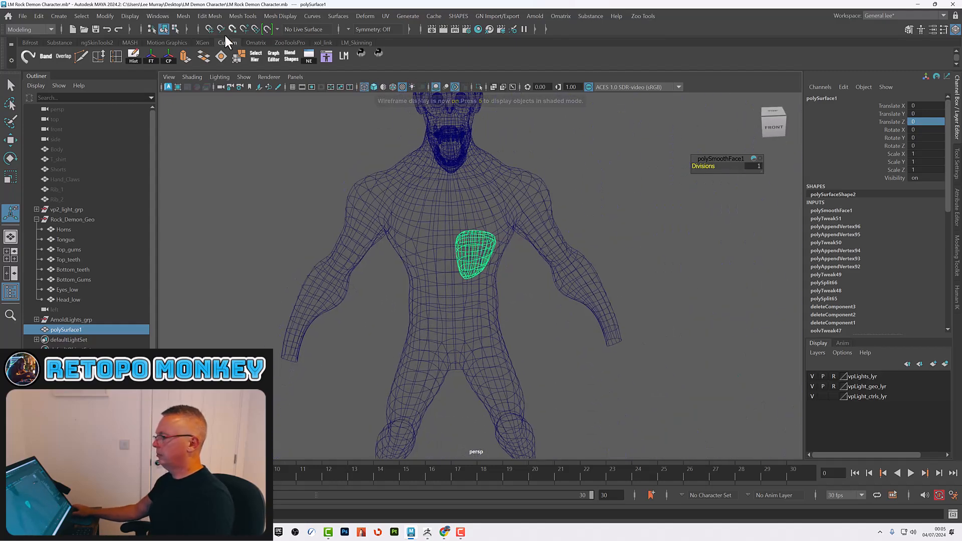
Delete the heart's construction history, deselect it and restore textured shading with all lights.
{"action": "left_click", "coordinate": [134, 56]}
{"action": "left_click", "coordinate": [691, 266]}
{"action": "mouse_move", "coordinate": [608, 316]}
{"action": "left_mouse_down", "text": "alt"}
{"action": "mouse_move", "coordinate": [616, 319]}
{"action": "mouse_move", "coordinate": [596, 302]}
{"action": "left_mouse_up", "text": "alt"}
{"action": "key", "text": "5"}
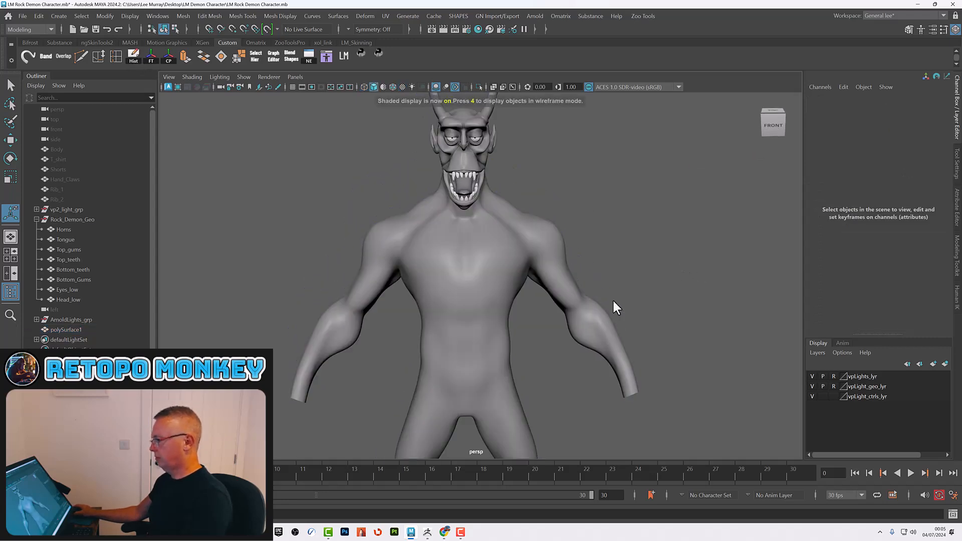
{"action": "key", "text": "6"}
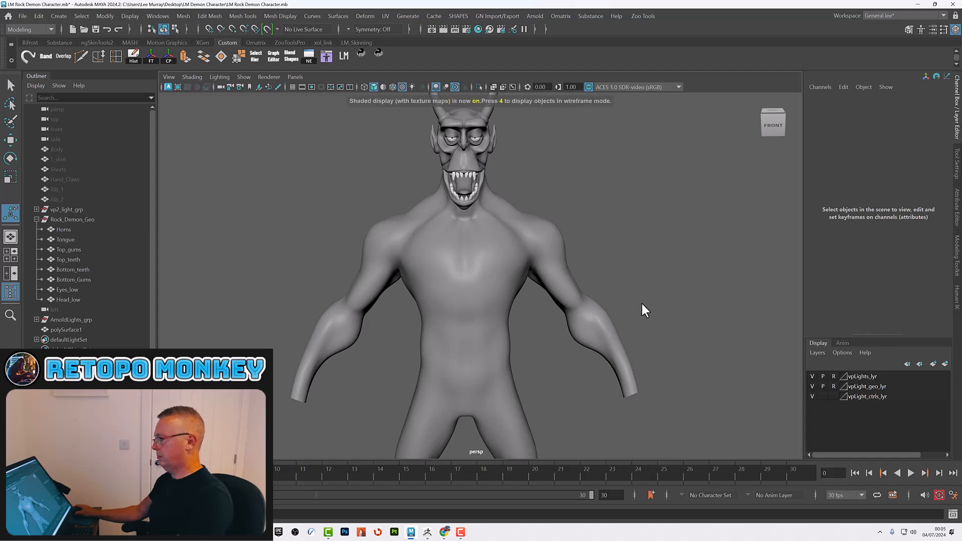
{"action": "key", "text": "7"}
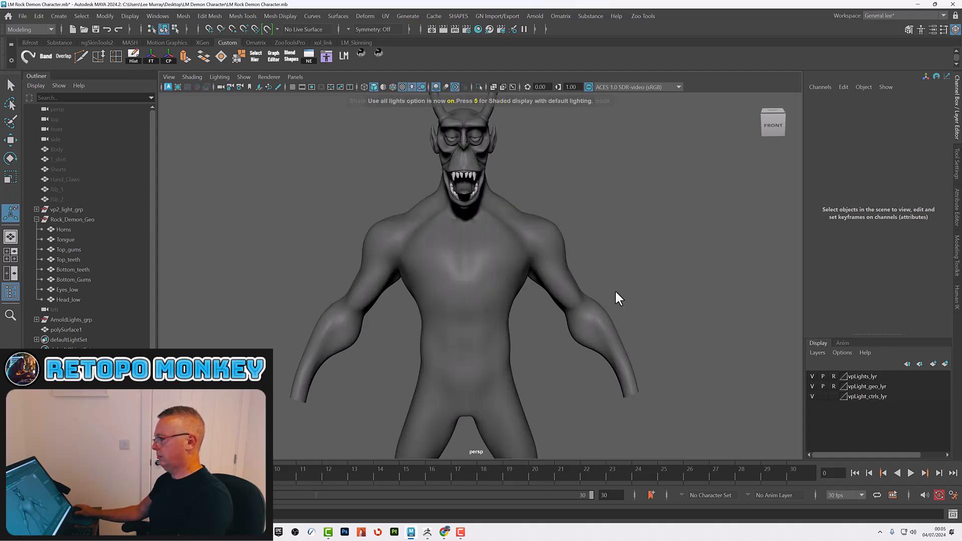
{"action": "left_click_drag", "start_coordinate": [702, 371], "coordinate": [597, 329], "text": "alt"}
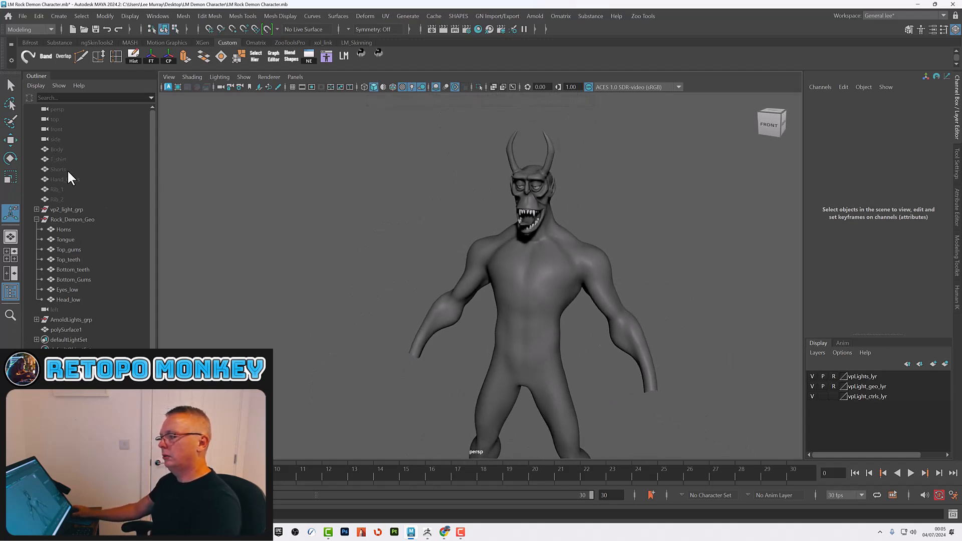
Move the hidden Rib_1 mesh forward to about 6.69 in Translate Z and turn its visibility on.
{"action": "left_click", "coordinate": [58, 191]}
{"action": "middle_click_drag", "start_coordinate": [650, 348], "coordinate": [640, 305], "text": "alt"}
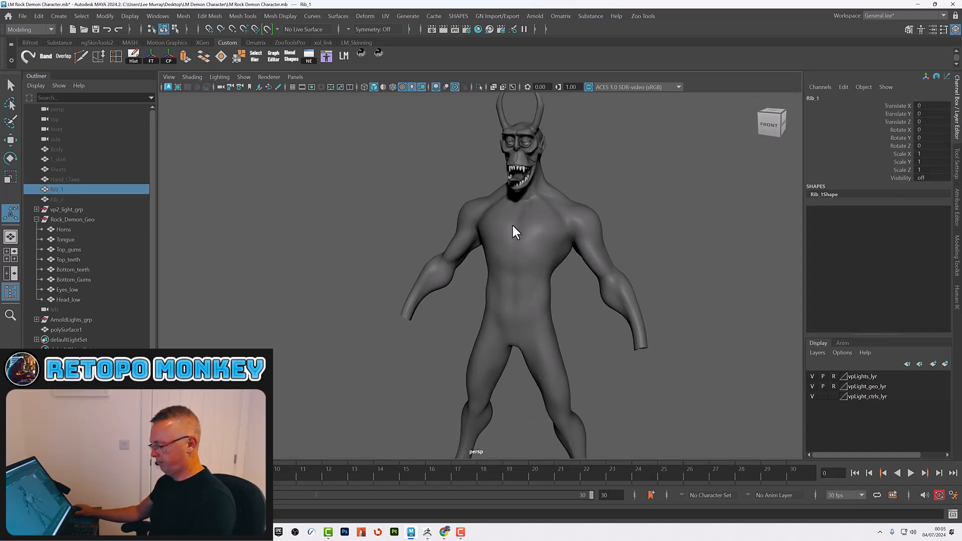
{"action": "key", "text": "w"}
{"action": "left_click_drag", "start_coordinate": [509, 158], "coordinate": [364, 242]}
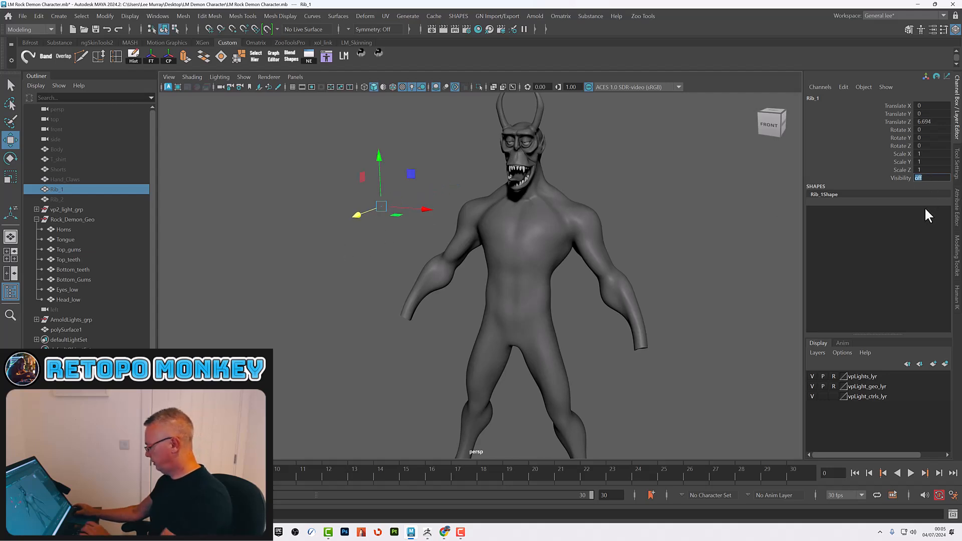
{"action": "type", "text": "1"}
{"action": "key", "text": "Return"}
{"action": "left_click_drag", "start_coordinate": [471, 369], "coordinate": [522, 268], "text": "alt"}
{"action": "right_click_drag", "start_coordinate": [521, 267], "coordinate": [619, 336], "text": "alt"}
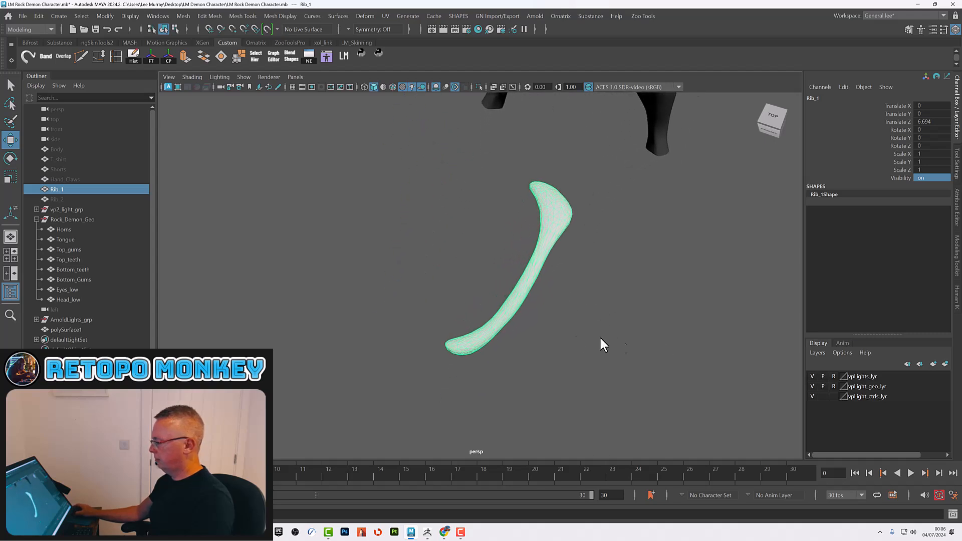
{"action": "left_click_drag", "start_coordinate": [548, 326], "coordinate": [472, 259], "text": "alt"}
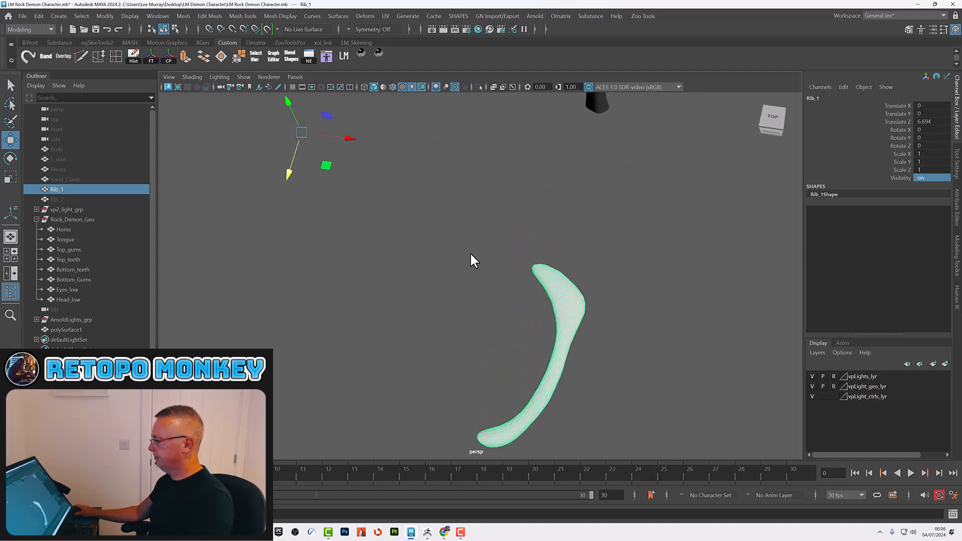
{"action": "left_click_drag", "start_coordinate": [577, 321], "coordinate": [609, 298], "text": "alt"}
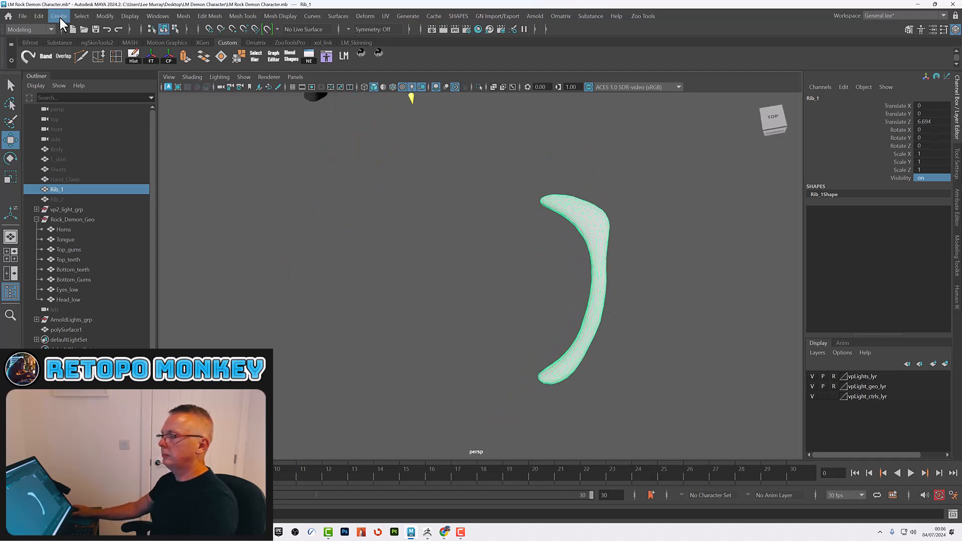
Make Rib_1 the live surface and use Quad Draw to lay a strip of quads from its narrow upper tip around the bend.
{"action": "left_click", "coordinate": [267, 29]}
{"action": "left_click", "coordinate": [957, 267]}
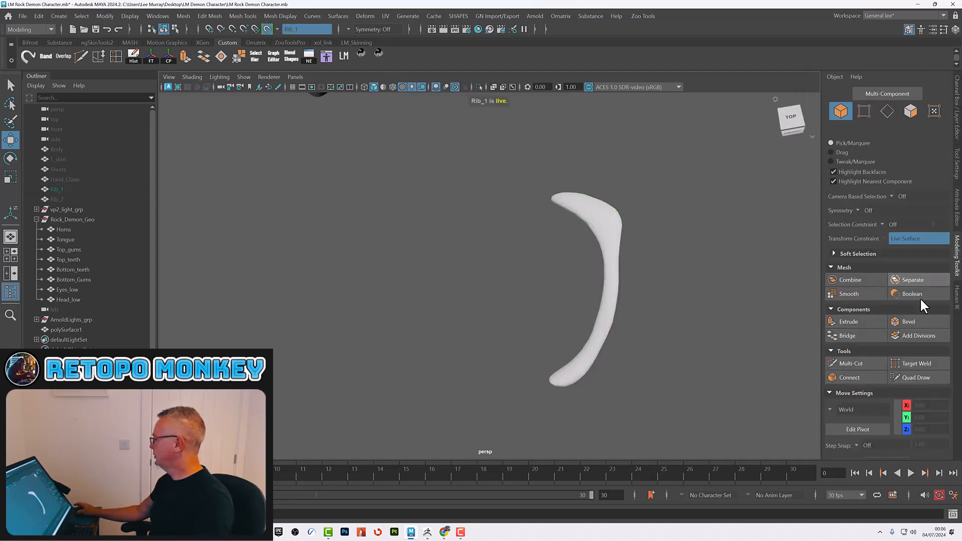
{"action": "left_click_drag", "start_coordinate": [593, 201], "coordinate": [558, 213], "text": "alt"}
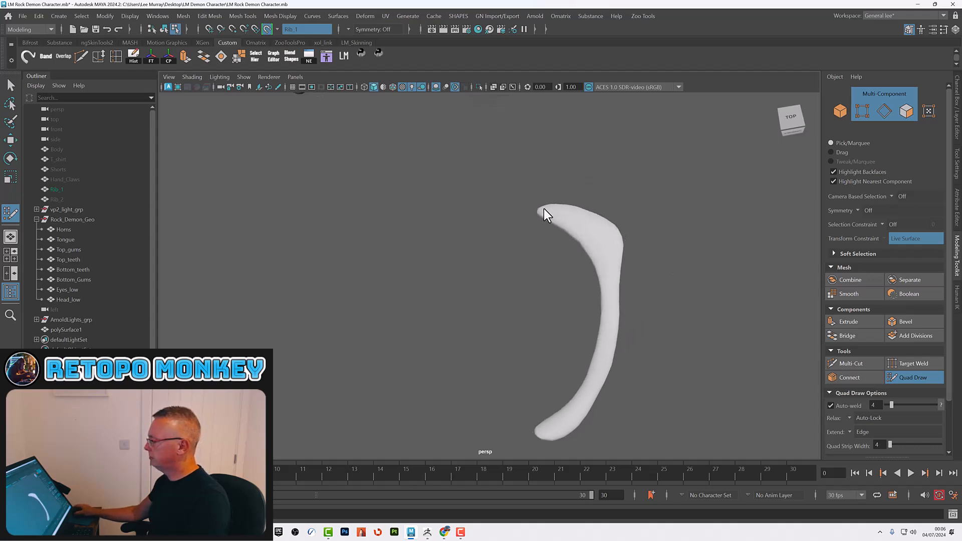
{"action": "left_click", "coordinate": [567, 210]}
{"action": "left_click", "coordinate": [561, 221]}
{"action": "left_click", "coordinate": [555, 215], "text": "shift"}
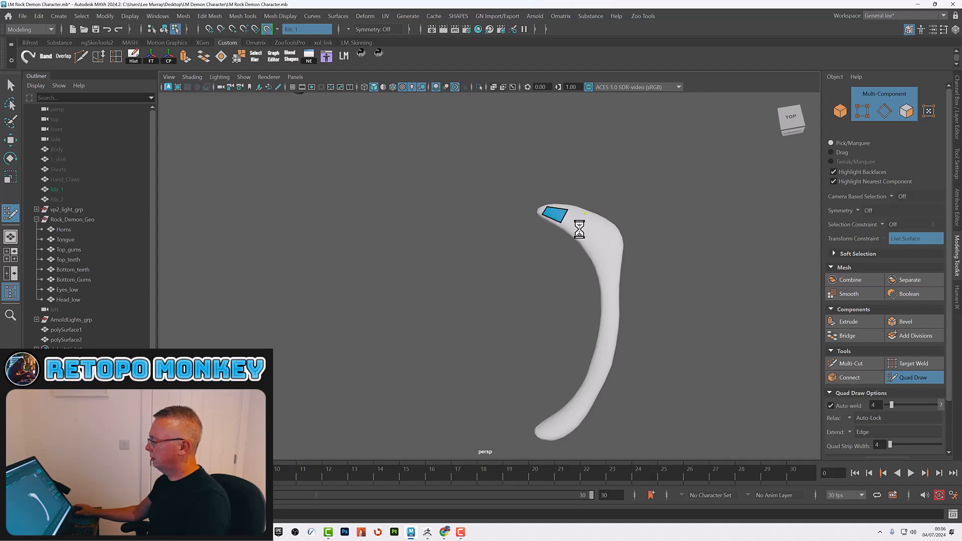
{"action": "left_click", "coordinate": [603, 221]}
{"action": "left_click", "coordinate": [584, 244]}
{"action": "left_click", "coordinate": [588, 226], "text": "shift"}
{"action": "left_click", "coordinate": [596, 248], "text": "shift"}
{"action": "left_click", "coordinate": [609, 271], "text": "shift"}
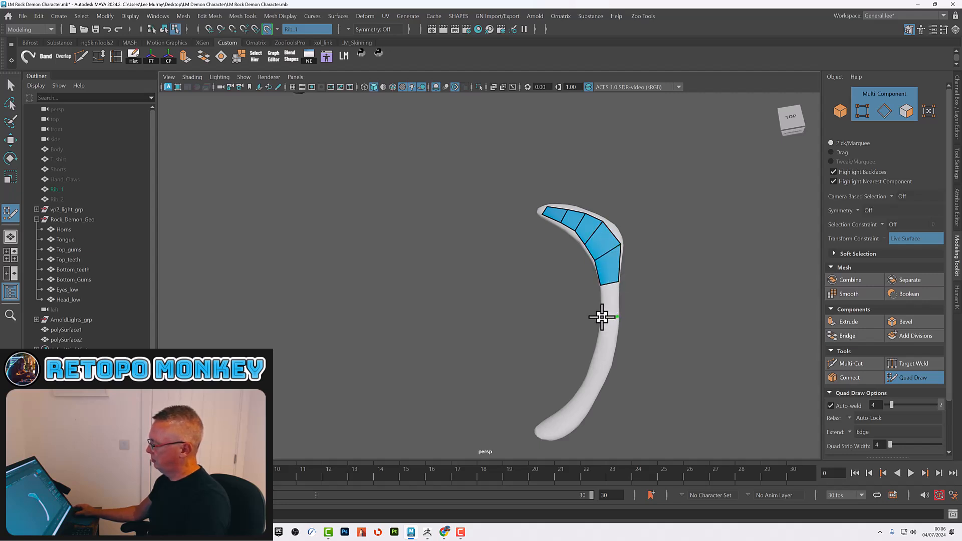
Continue the single quad strip along the rib's shaft down to its lower end.
{"action": "left_click", "coordinate": [610, 300], "text": "shift"}
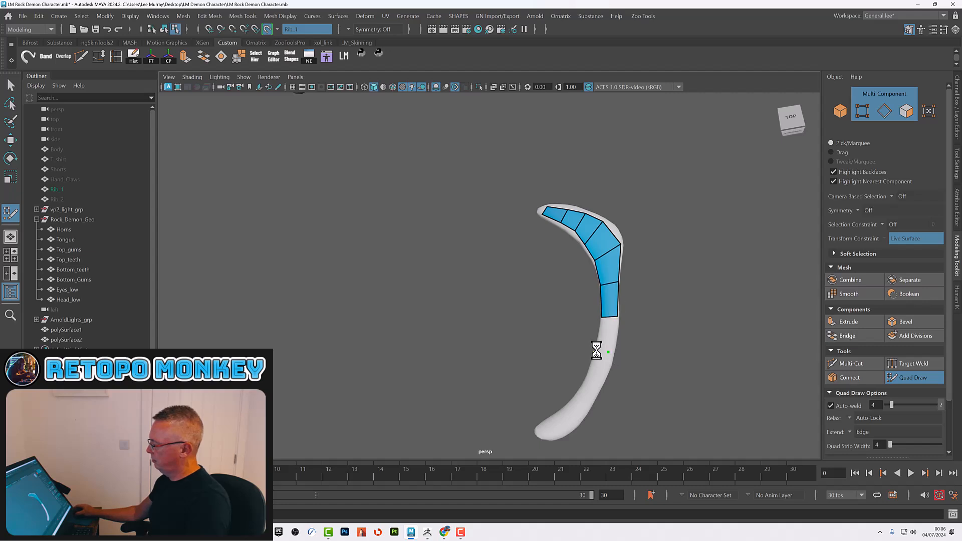
{"action": "left_click", "coordinate": [606, 336], "text": "shift"}
{"action": "left_click", "coordinate": [596, 384]}
{"action": "left_click", "coordinate": [595, 369], "text": "shift"}
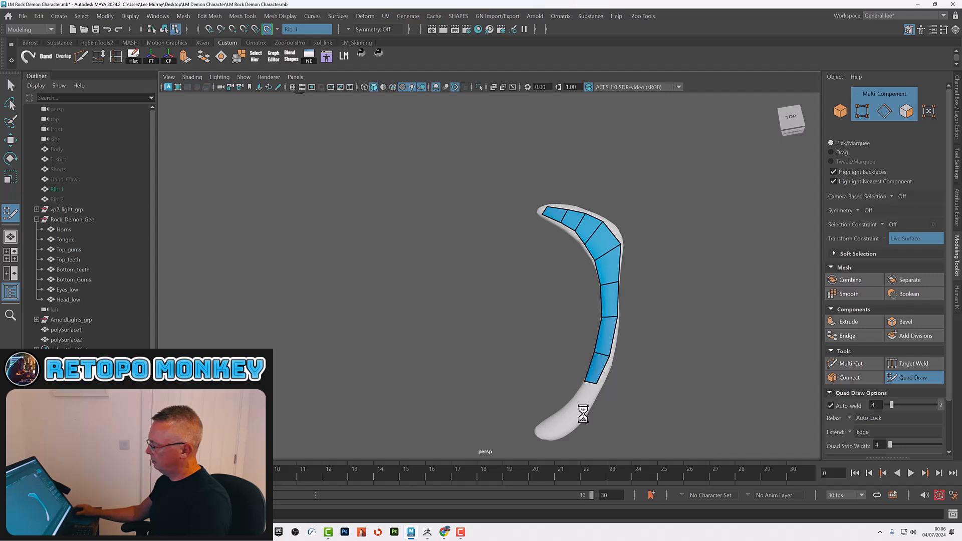
{"action": "left_click", "coordinate": [568, 405]}
{"action": "left_click", "coordinate": [580, 397], "text": "shift"}
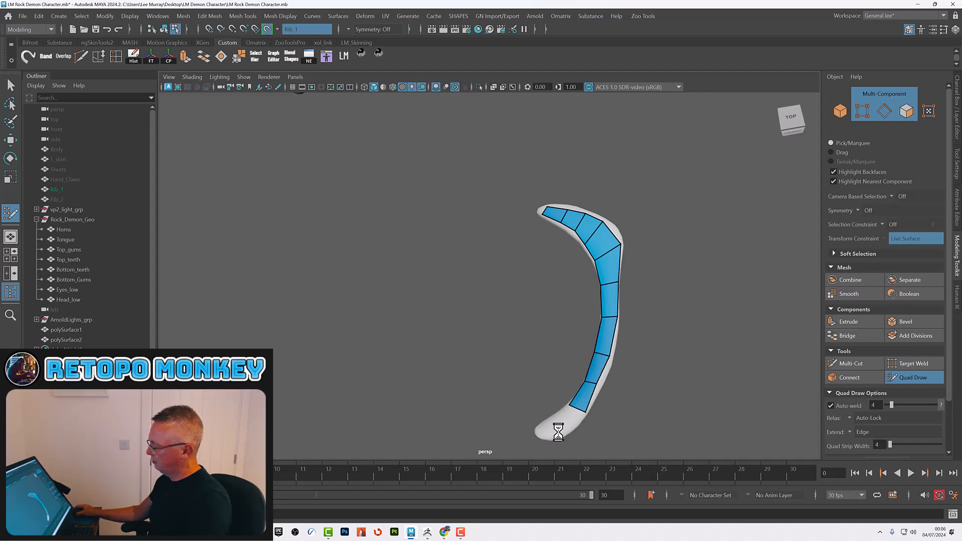
{"action": "left_click", "coordinate": [551, 424], "text": "shift"}
Insert an edge loop lengthwise through the rib strip and another across it near the lower end.
{"action": "left_click", "coordinate": [548, 429], "text": "ctrl"}
{"action": "left_click_drag", "start_coordinate": [610, 425], "coordinate": [648, 378], "text": "alt"}
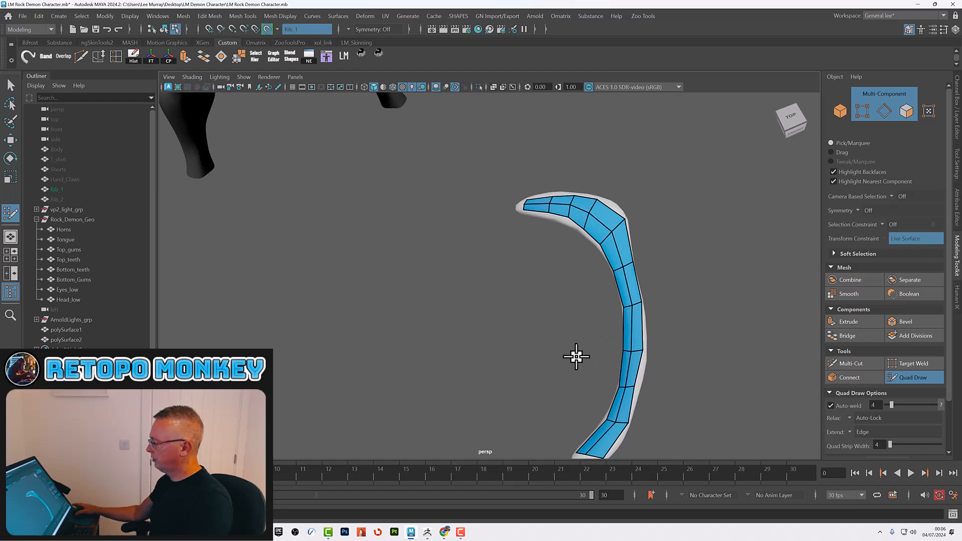
{"action": "middle_click_drag", "start_coordinate": [618, 434], "coordinate": [630, 404], "text": "alt"}
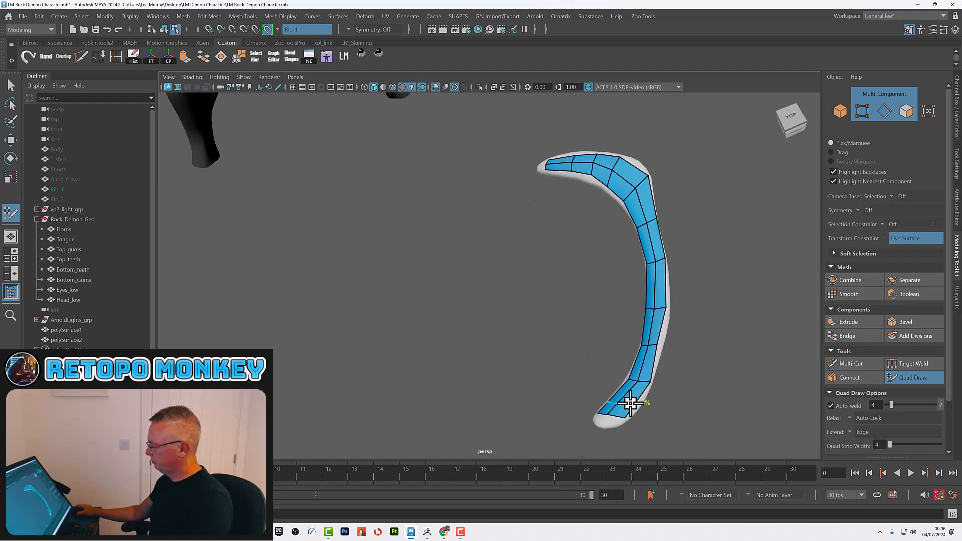
{"action": "left_click", "coordinate": [630, 402], "text": "ctrl"}
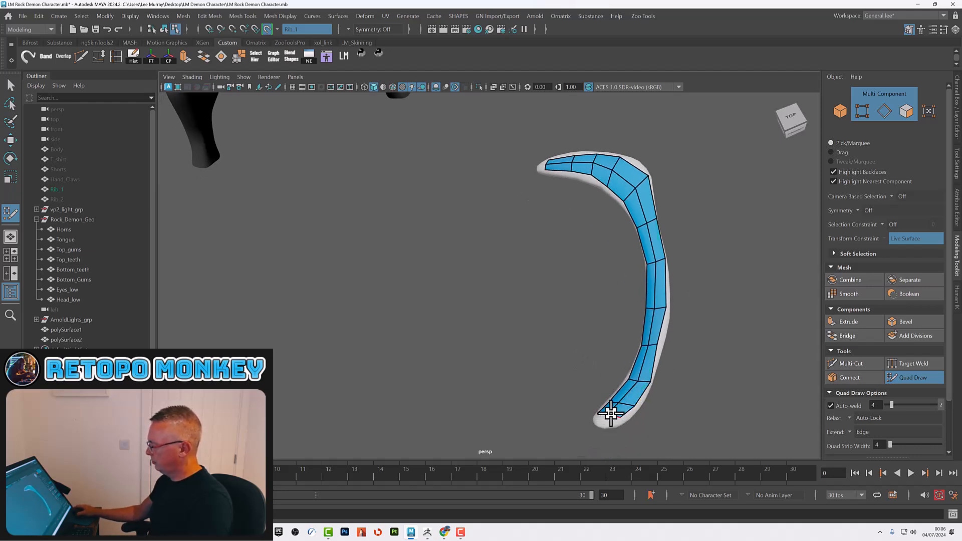
{"action": "mouse_move", "coordinate": [602, 408]}
{"action": "left_mouse_down", "text": "alt"}
{"action": "mouse_move", "coordinate": [672, 320]}
{"action": "mouse_move", "coordinate": [682, 332]}
{"action": "left_mouse_up", "text": "alt"}
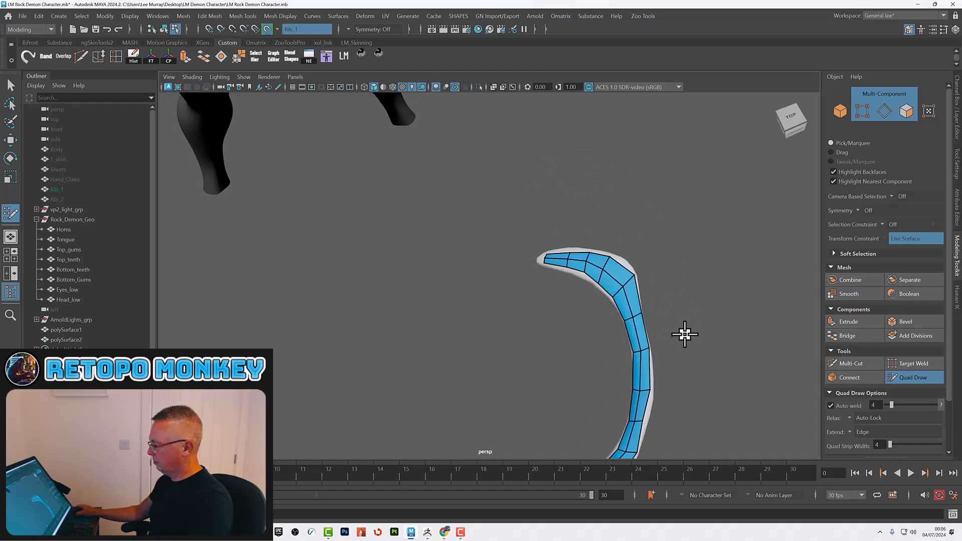
Exit Quad Draw and delete the original high-resolution Rib_1 mesh.
{"action": "key", "text": "w"}
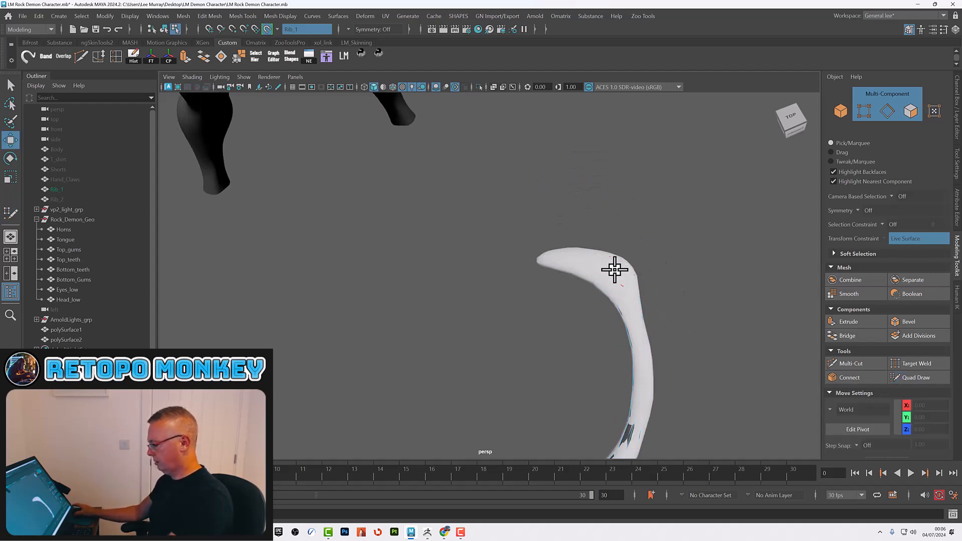
{"action": "key", "text": "F8"}
{"action": "left_click", "coordinate": [63, 189]}
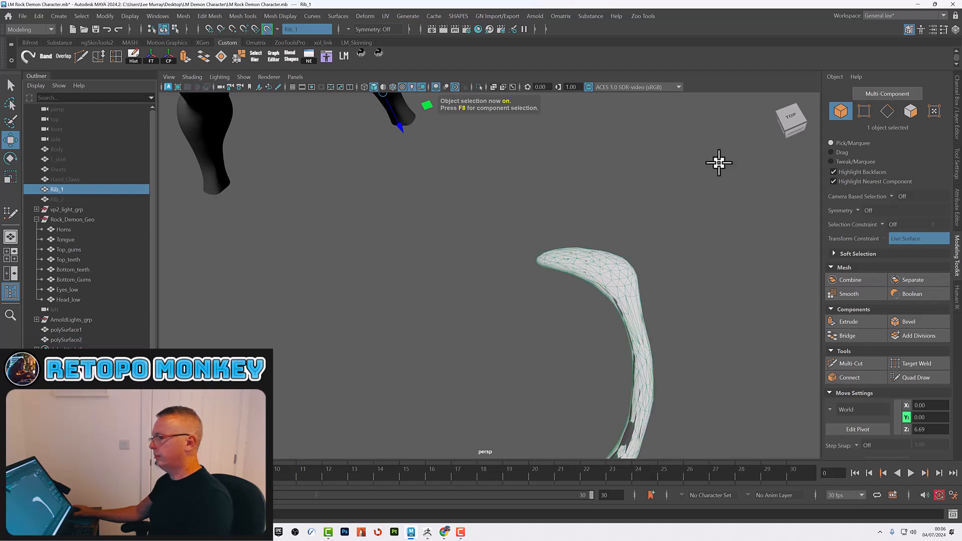
{"action": "key", "text": "Delete"}
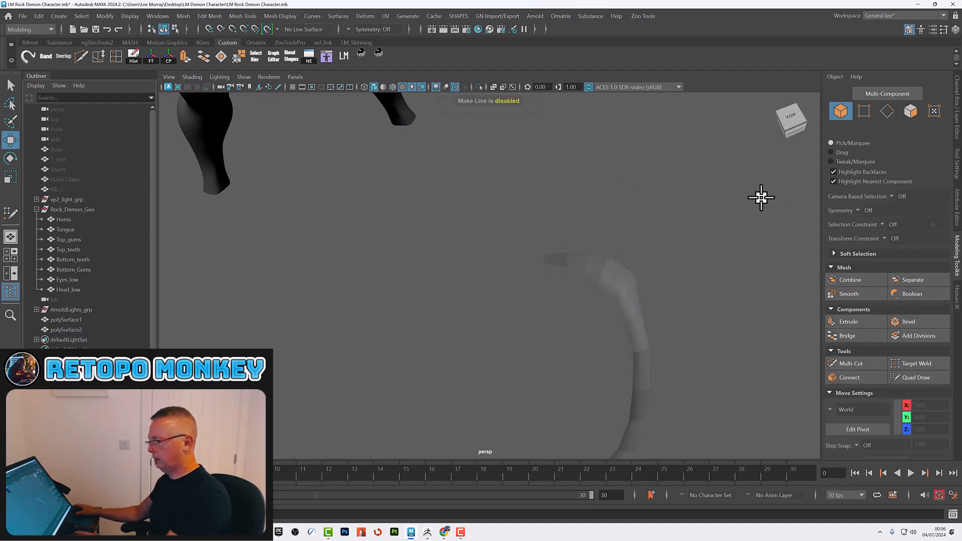
Extrude all faces of the flat rib strip and offset them to give the rib solid thickness.
{"action": "left_click", "coordinate": [608, 283]}
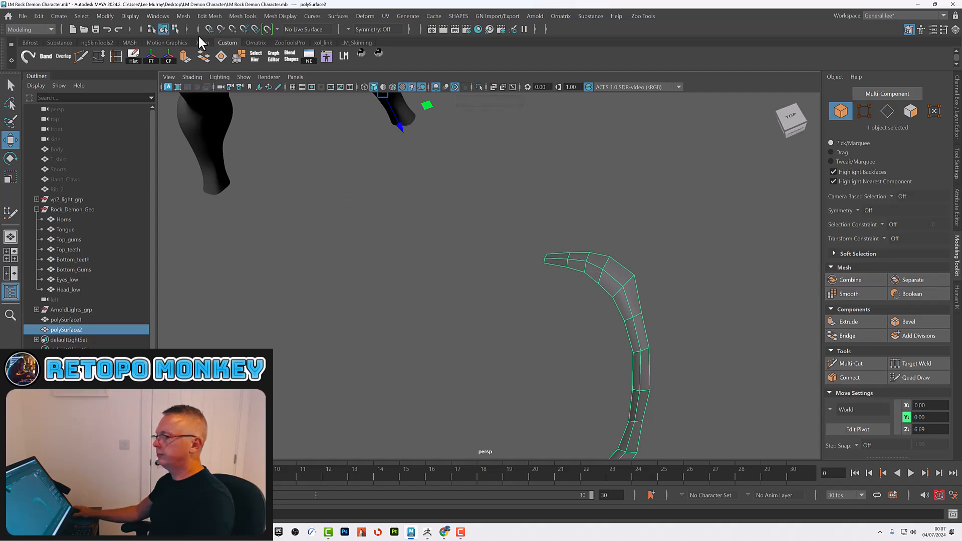
{"action": "left_click", "coordinate": [184, 59]}
{"action": "left_click_drag", "start_coordinate": [655, 298], "coordinate": [613, 350], "text": "alt"}
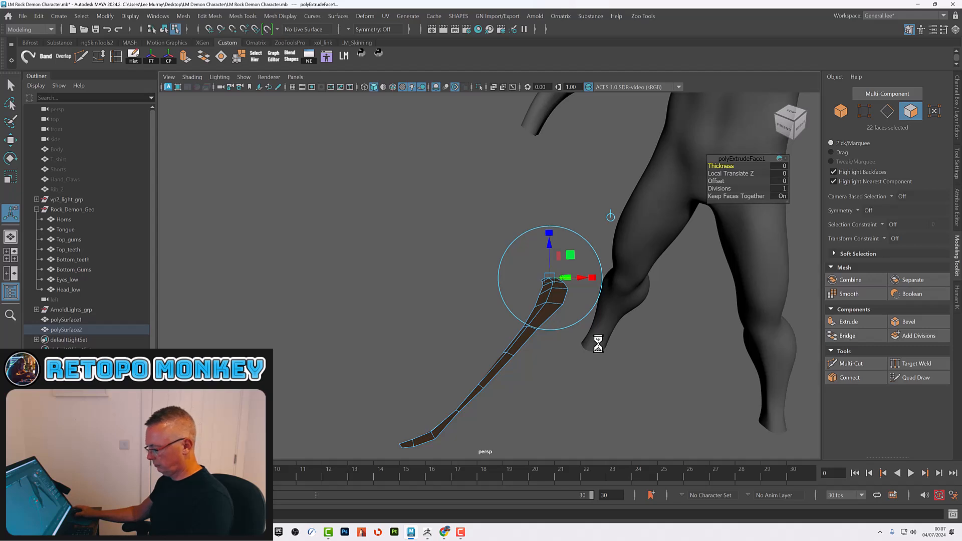
{"action": "key", "text": "w"}
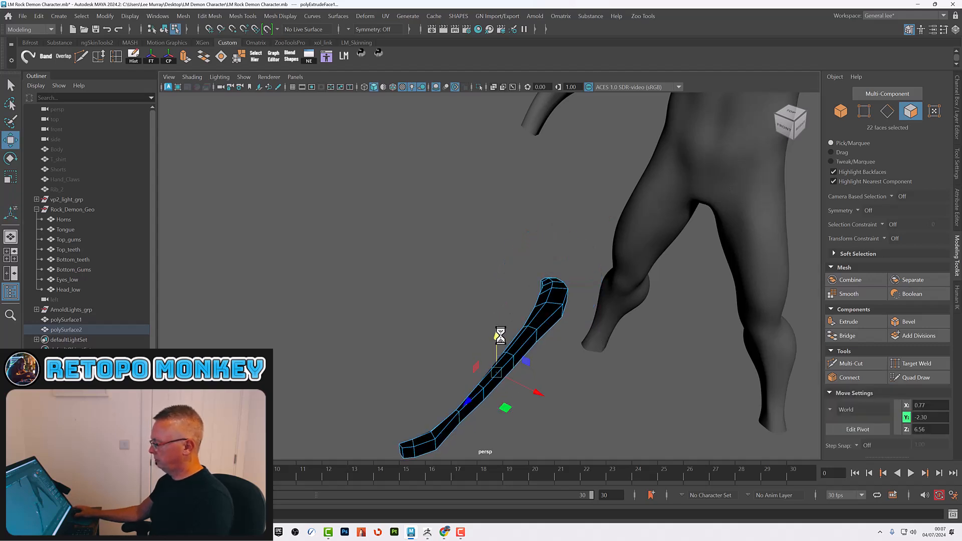
{"action": "left_click_drag", "start_coordinate": [500, 336], "coordinate": [651, 326]}
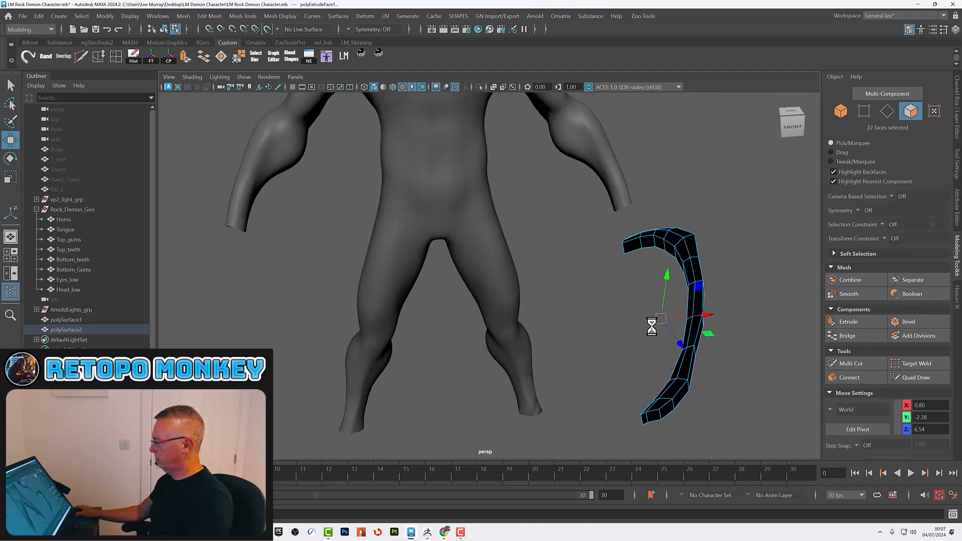
Reverse the normals of the thickened rib mesh so its faces point outward.
{"action": "left_click", "coordinate": [272, 16]}
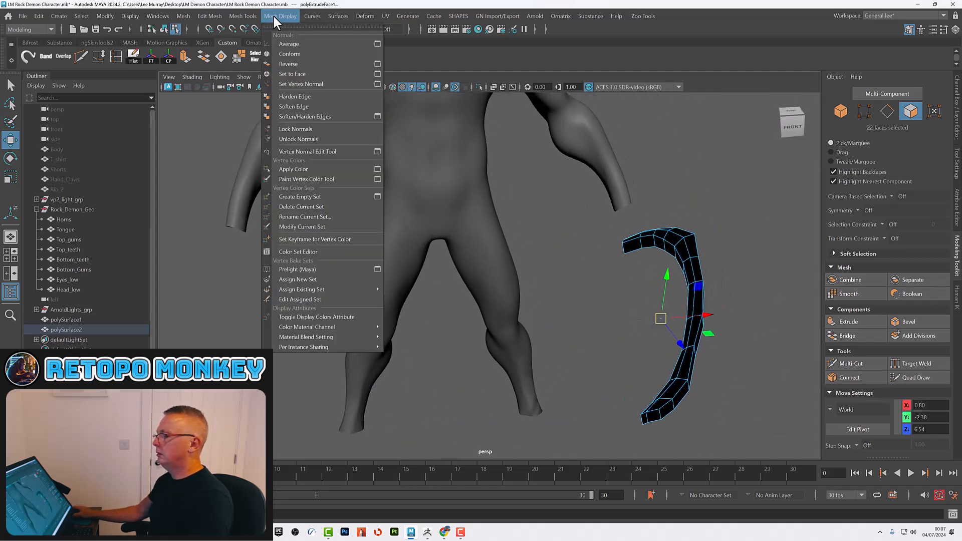
{"action": "left_click", "coordinate": [290, 63]}
{"action": "key", "text": "F8"}
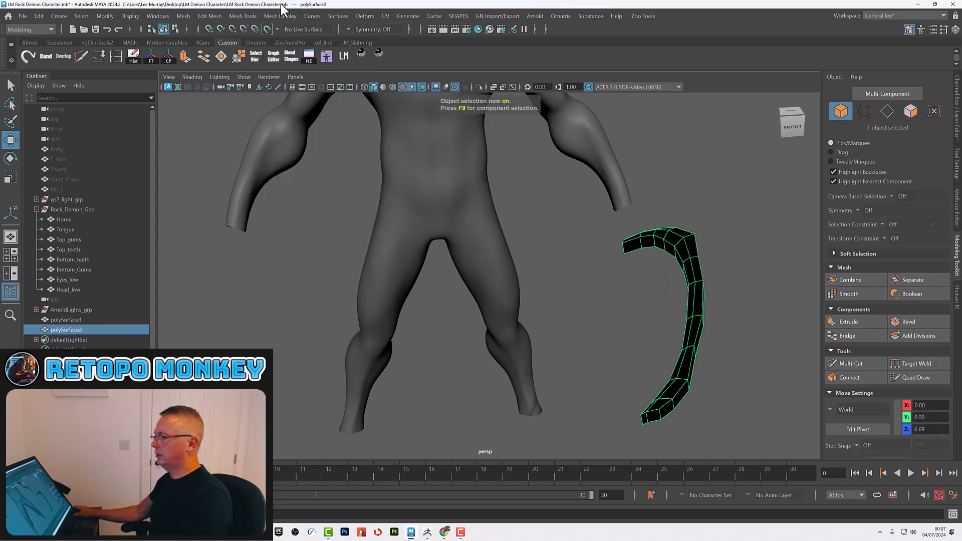
{"action": "left_click", "coordinate": [280, 12]}
{"action": "left_click", "coordinate": [291, 61]}
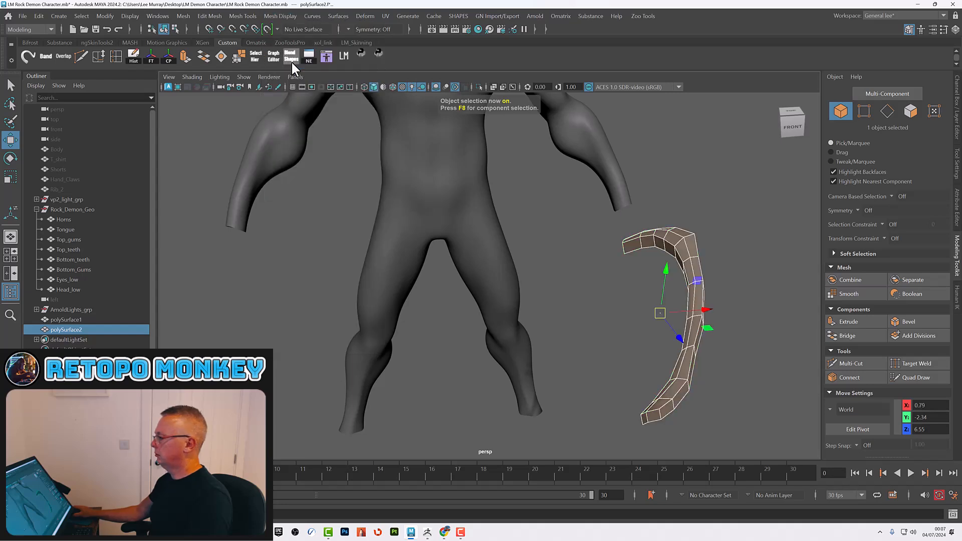
{"action": "left_click", "coordinate": [634, 338]}
{"action": "right_click_drag", "start_coordinate": [700, 386], "coordinate": [659, 332], "text": "alt"}
{"action": "left_click", "coordinate": [679, 322]}
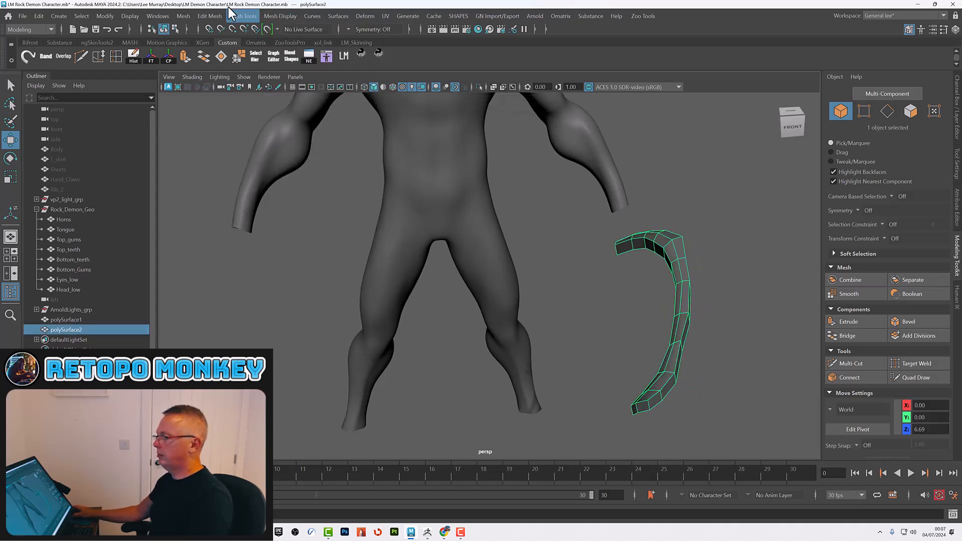
Smooth the rib mesh with one division.
{"action": "left_click", "coordinate": [179, 16]}
{"action": "left_click", "coordinate": [218, 133]}
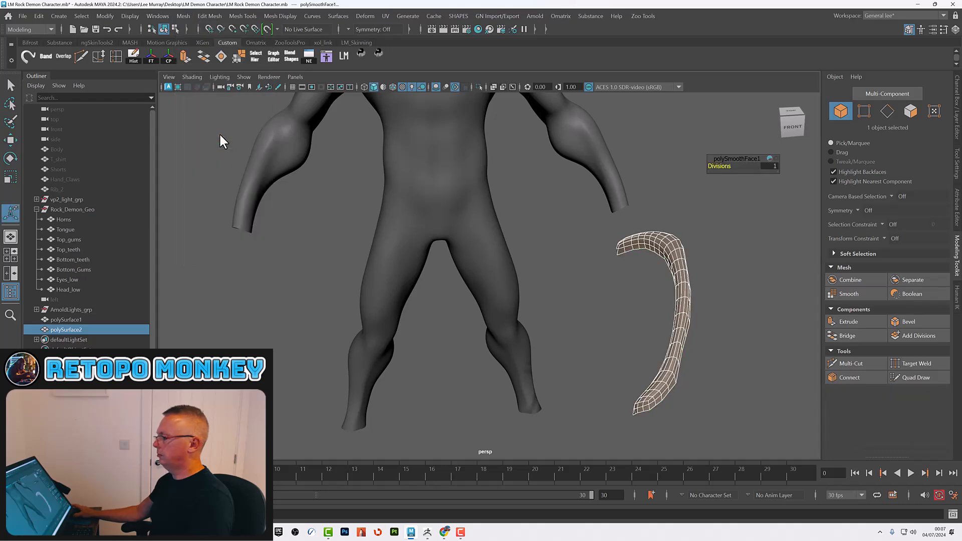
{"action": "left_click", "coordinate": [644, 333]}
{"action": "left_click_drag", "start_coordinate": [728, 343], "coordinate": [471, 311], "text": "alt"}
{"action": "left_click", "coordinate": [503, 301]}
{"action": "left_click_drag", "start_coordinate": [438, 228], "coordinate": [619, 330], "text": "alt"}
{"action": "middle_click_drag", "start_coordinate": [620, 330], "coordinate": [609, 274], "text": "alt"}
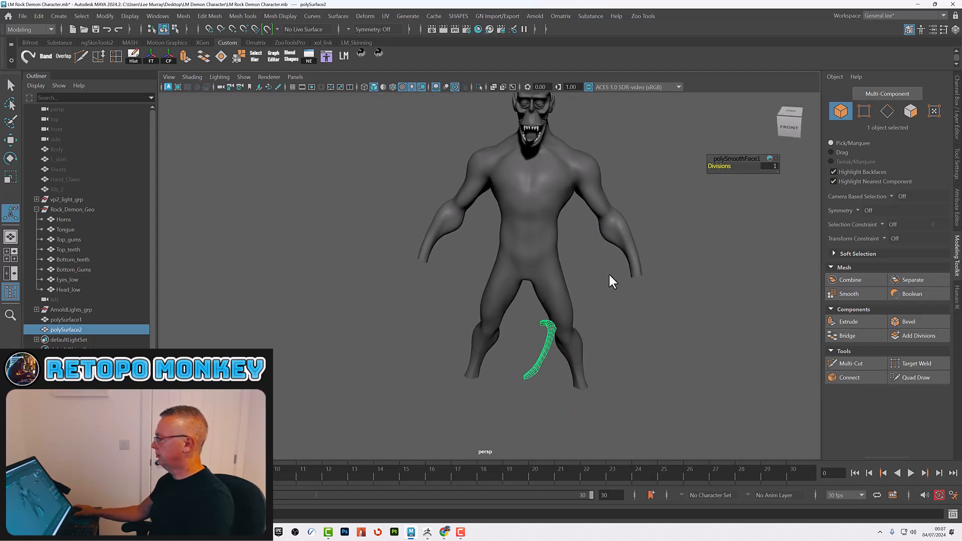
Set the rib's Translate Z to 0 to return it to its place inside the torso.
{"action": "right_click_drag", "start_coordinate": [609, 273], "coordinate": [849, 279], "text": "alt"}
{"action": "left_click", "coordinate": [702, 327]}
{"action": "left_click", "coordinate": [585, 362]}
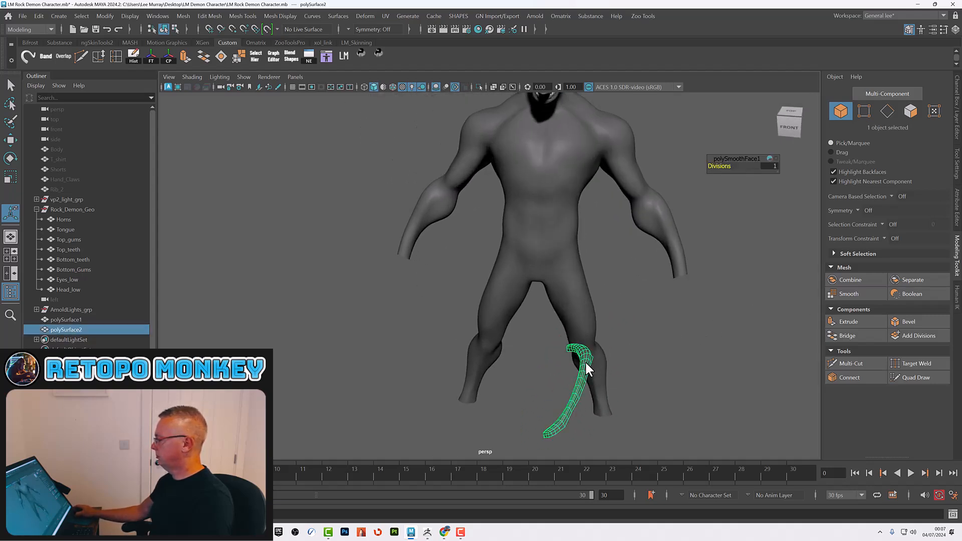
{"action": "left_click", "coordinate": [957, 104]}
{"action": "type", "text": "0"}
{"action": "key", "text": "Return"}
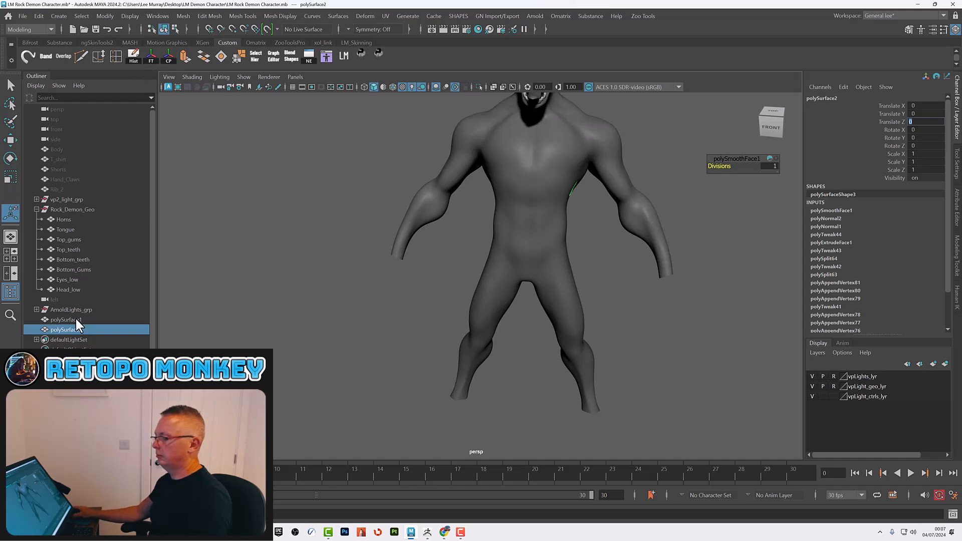
On Head_low, switch to face selection and select a block of faces on the character's left side below the chest.
{"action": "left_click_drag", "start_coordinate": [678, 299], "coordinate": [665, 292], "text": "alt"}
{"action": "middle_click_drag", "start_coordinate": [665, 293], "coordinate": [575, 305], "text": "alt"}
{"action": "right_click_drag", "start_coordinate": [576, 305], "coordinate": [680, 313], "text": "alt"}
{"action": "middle_click_drag", "start_coordinate": [680, 313], "coordinate": [640, 318], "text": "alt"}
{"action": "left_click", "coordinate": [557, 246]}
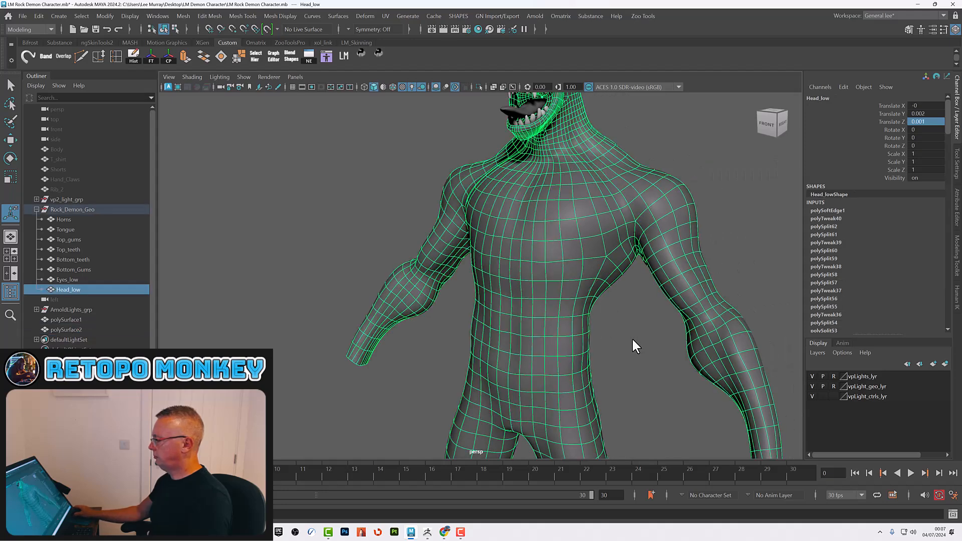
{"action": "left_click_drag", "start_coordinate": [632, 346], "coordinate": [644, 346], "text": "alt"}
{"action": "left_click_drag", "start_coordinate": [556, 326], "coordinate": [581, 293], "text": "alt"}
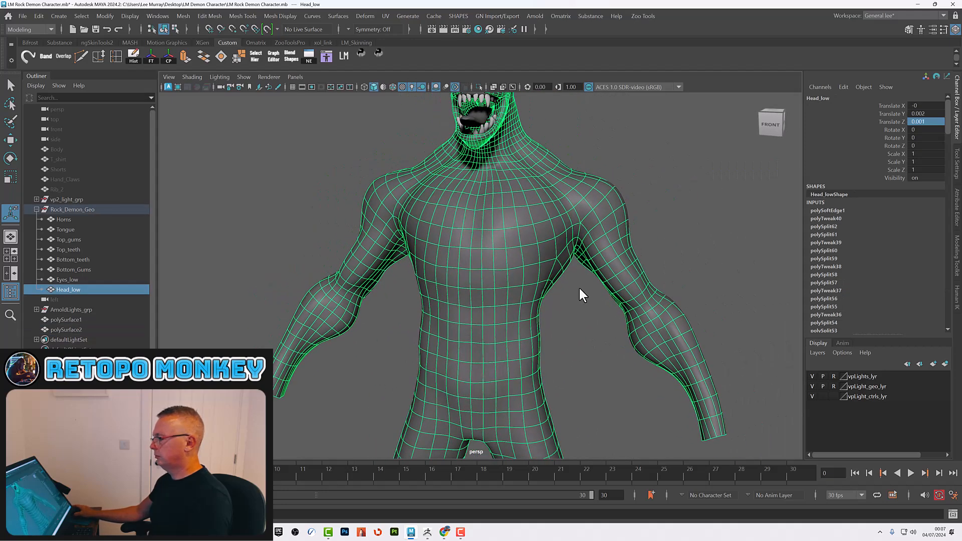
{"action": "right_click_drag", "start_coordinate": [528, 266], "coordinate": [531, 273]}
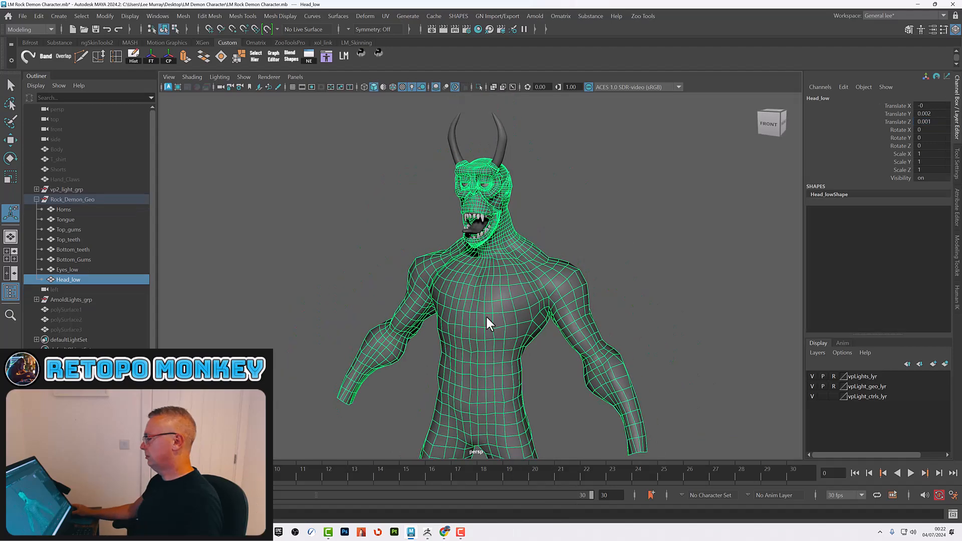
{"action": "right_click_drag", "start_coordinate": [487, 317], "coordinate": [621, 313], "text": "alt"}
{"action": "left_click_drag", "start_coordinate": [621, 313], "coordinate": [524, 262], "text": "alt"}
{"action": "mouse_move", "coordinate": [533, 257]}
{"action": "right_mouse_down"}
{"action": "mouse_move", "coordinate": [536, 267]}
{"action": "mouse_move", "coordinate": [516, 259]}
{"action": "right_mouse_up"}
{"action": "left_click", "coordinate": [515, 260]}
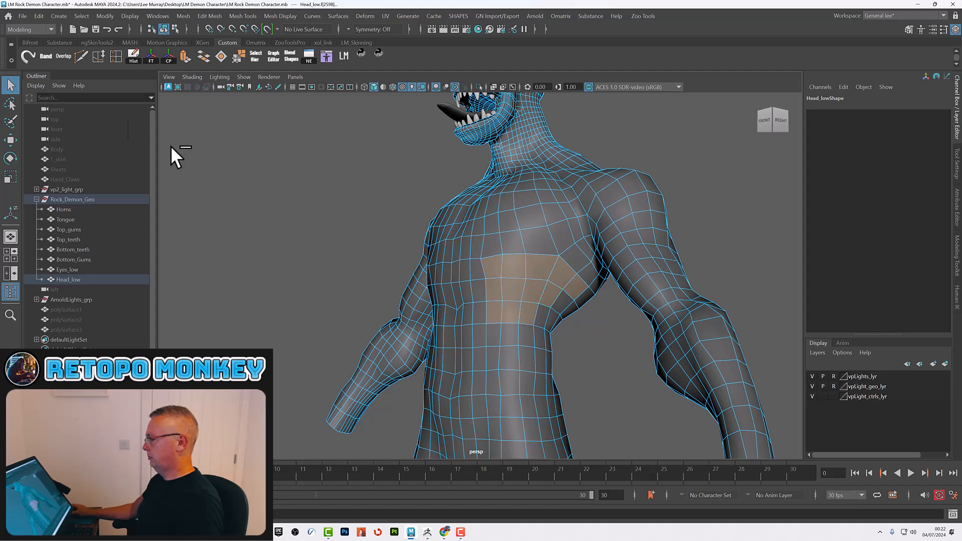
Paint-select further faces to extend the selection down the left waist and around the flank onto the back.
{"action": "left_click", "coordinate": [11, 122]}
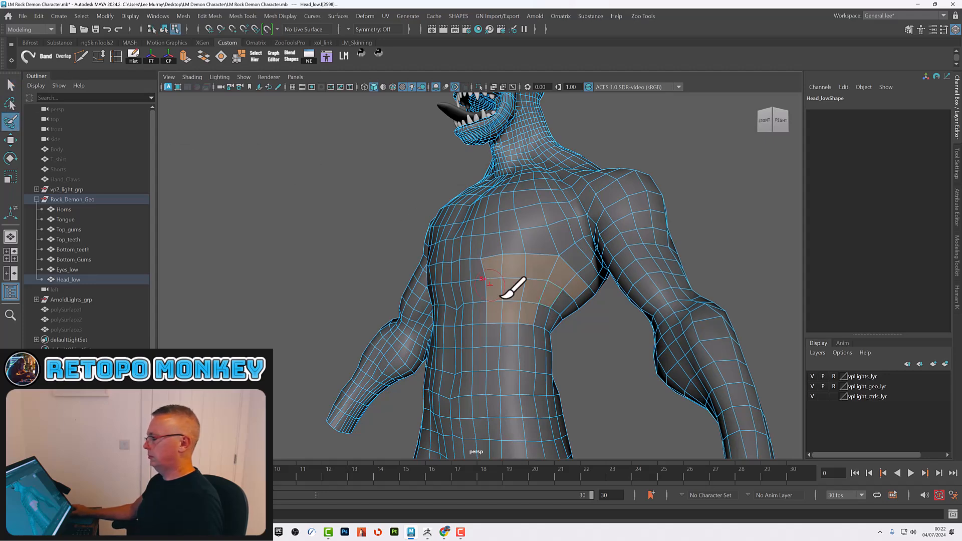
{"action": "mouse_move", "coordinate": [534, 306]}
{"action": "left_mouse_down"}
{"action": "mouse_move", "coordinate": [564, 305]}
{"action": "mouse_move", "coordinate": [496, 324]}
{"action": "mouse_move", "coordinate": [496, 336]}
{"action": "mouse_move", "coordinate": [481, 302]}
{"action": "mouse_move", "coordinate": [498, 356]}
{"action": "mouse_move", "coordinate": [492, 375]}
{"action": "mouse_move", "coordinate": [535, 392]}
{"action": "mouse_move", "coordinate": [545, 382]}
{"action": "mouse_move", "coordinate": [549, 307]}
{"action": "mouse_move", "coordinate": [500, 270]}
{"action": "left_mouse_up"}
{"action": "left_click_drag", "start_coordinate": [556, 312], "coordinate": [506, 284], "text": "alt"}
{"action": "left_click", "coordinate": [500, 199], "text": "ctrl"}
{"action": "mouse_move", "coordinate": [383, 292]}
{"action": "left_mouse_down", "text": "alt"}
{"action": "mouse_move", "coordinate": [415, 308]}
{"action": "mouse_move", "coordinate": [455, 304]}
{"action": "mouse_move", "coordinate": [491, 315]}
{"action": "mouse_move", "coordinate": [504, 295]}
{"action": "mouse_move", "coordinate": [511, 221]}
{"action": "mouse_move", "coordinate": [486, 250]}
{"action": "mouse_move", "coordinate": [480, 226]}
{"action": "left_mouse_up", "text": "alt"}
{"action": "left_click_drag", "start_coordinate": [507, 270], "coordinate": [481, 273], "text": "alt"}
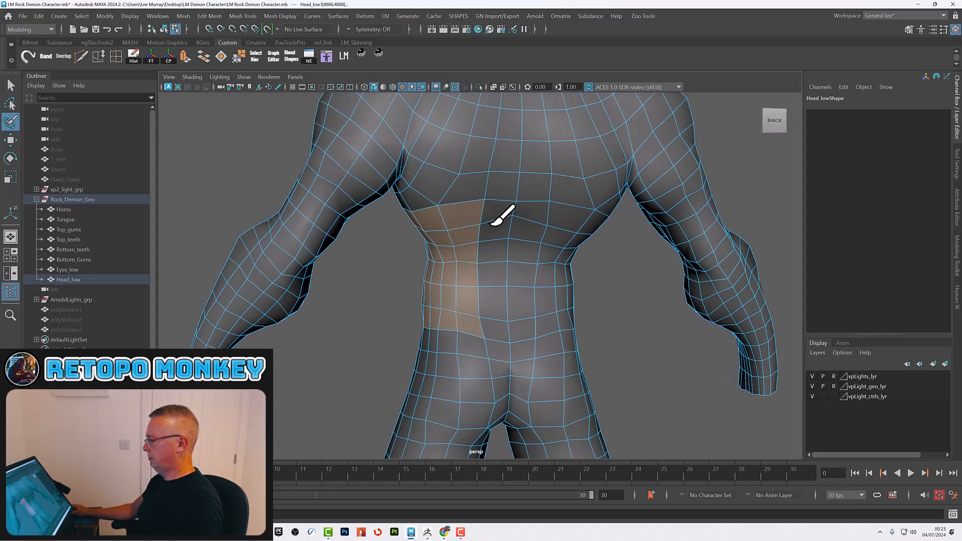
{"action": "mouse_move", "coordinate": [490, 212]}
{"action": "left_mouse_down"}
{"action": "mouse_move", "coordinate": [501, 318]}
{"action": "mouse_move", "coordinate": [446, 307]}
{"action": "mouse_move", "coordinate": [551, 321]}
{"action": "mouse_move", "coordinate": [541, 320]}
{"action": "mouse_move", "coordinate": [494, 224]}
{"action": "mouse_move", "coordinate": [482, 237]}
{"action": "mouse_move", "coordinate": [502, 247]}
{"action": "mouse_move", "coordinate": [486, 236]}
{"action": "left_mouse_up"}
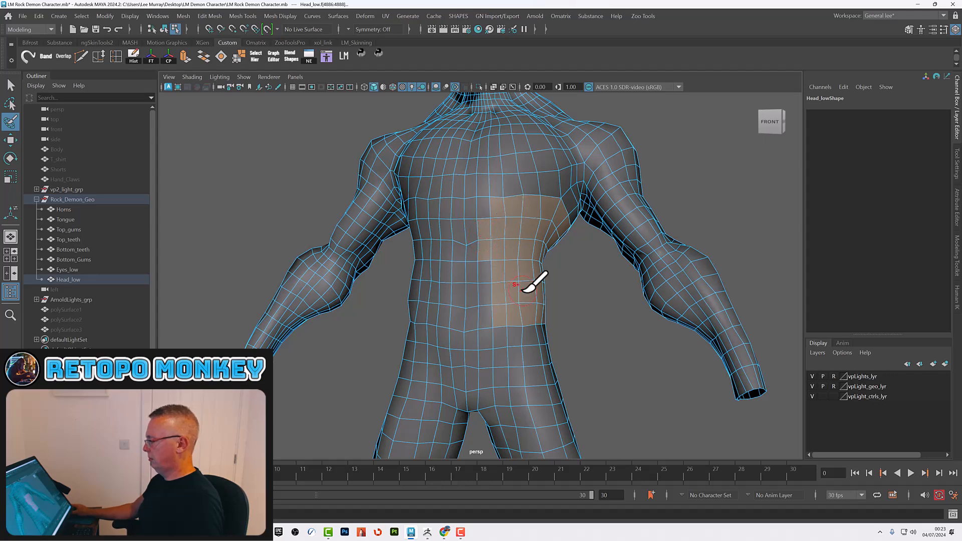
{"action": "left_click_drag", "start_coordinate": [522, 291], "coordinate": [512, 294], "text": "alt"}
Extrude the selected flank faces and move them inward to start a cavity in the torso.
{"action": "left_click", "coordinate": [184, 56]}
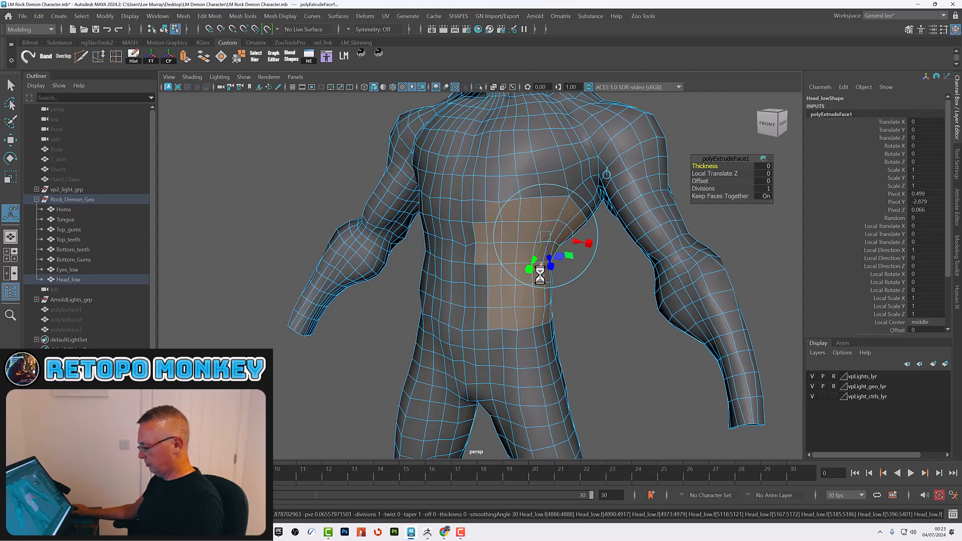
{"action": "key", "text": "w"}
{"action": "left_click_drag", "start_coordinate": [576, 257], "coordinate": [529, 281]}
{"action": "key", "text": "r"}
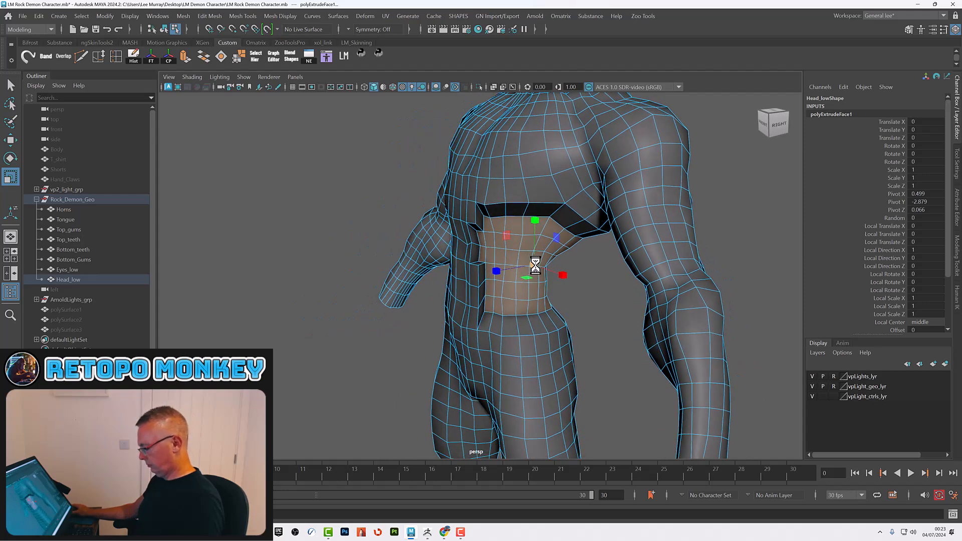
Extrude the recessed faces two more times, scaling them down each time to deepen and taper the torso cavity.
{"action": "key", "text": "ctrl+e"}
{"action": "key", "text": "w"}
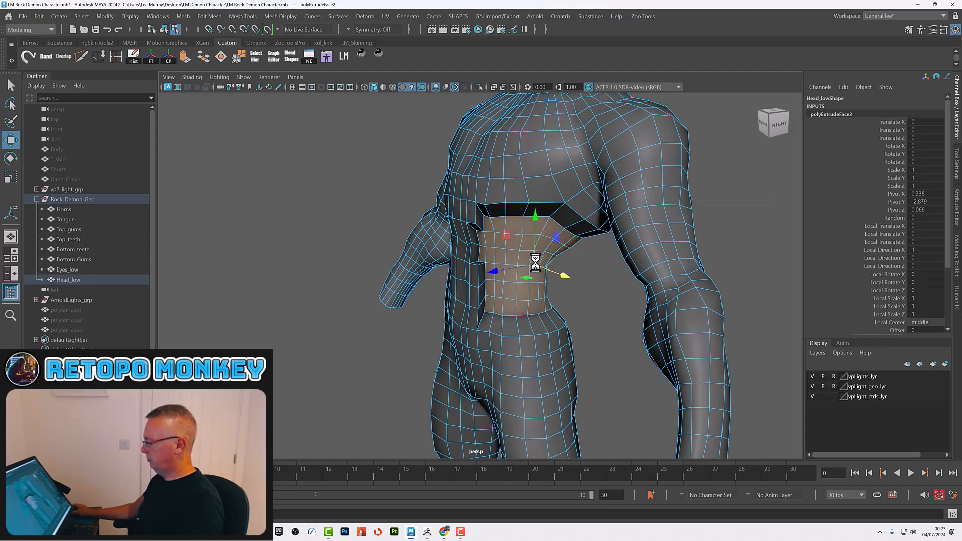
{"action": "key", "text": "r"}
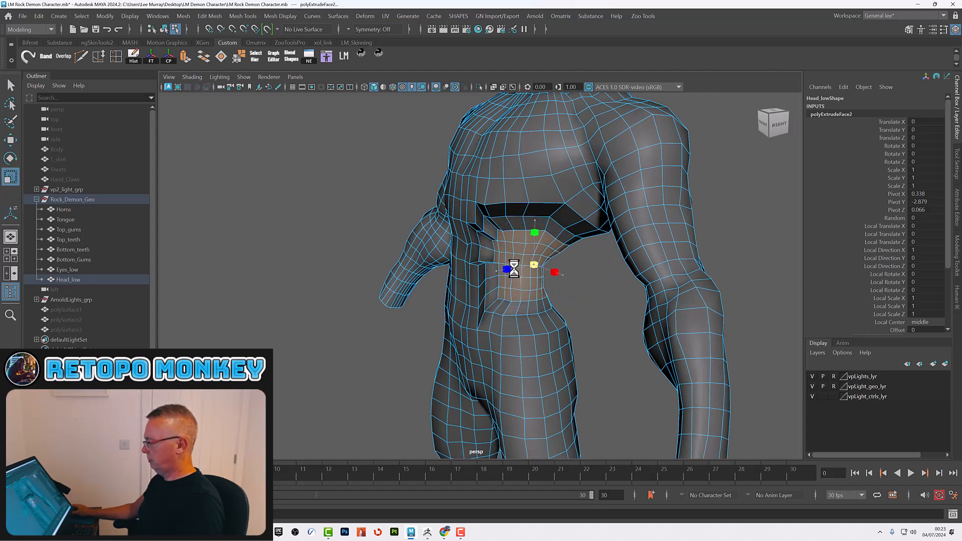
{"action": "left_click_drag", "start_coordinate": [540, 291], "coordinate": [561, 314], "text": "alt"}
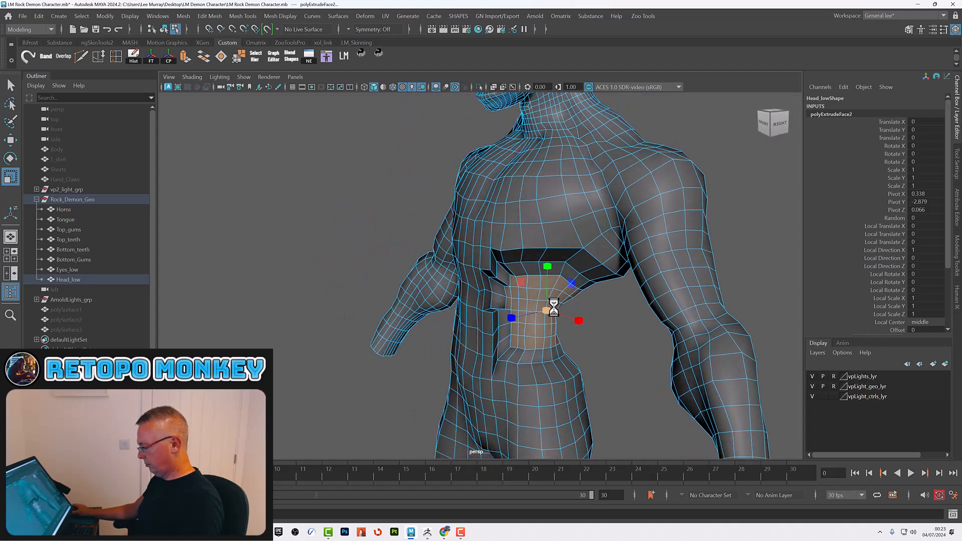
{"action": "key", "text": "ctrl+e"}
{"action": "key", "text": "r"}
{"action": "left_click_drag", "start_coordinate": [546, 309], "coordinate": [595, 316]}
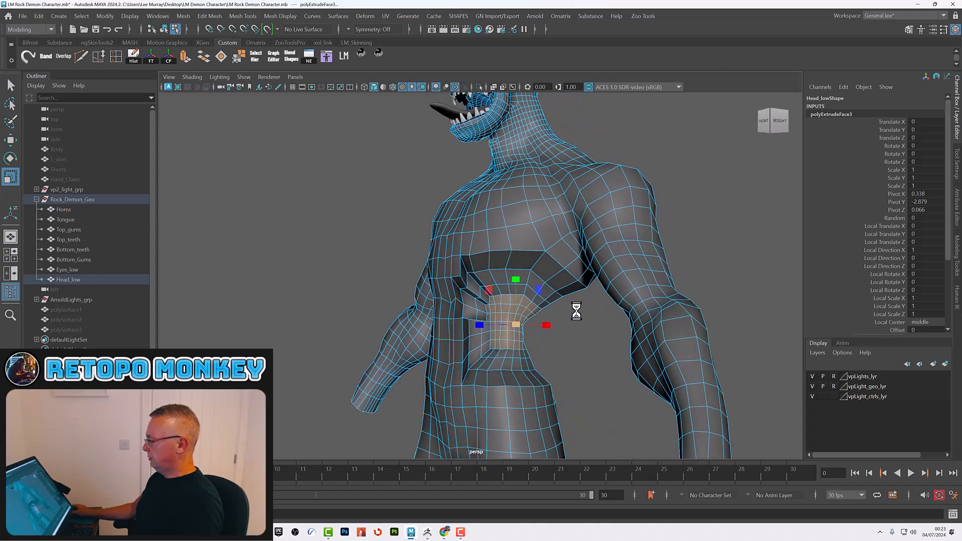
{"action": "left_click_drag", "start_coordinate": [519, 277], "coordinate": [566, 308]}
{"action": "left_click", "coordinate": [550, 310]}
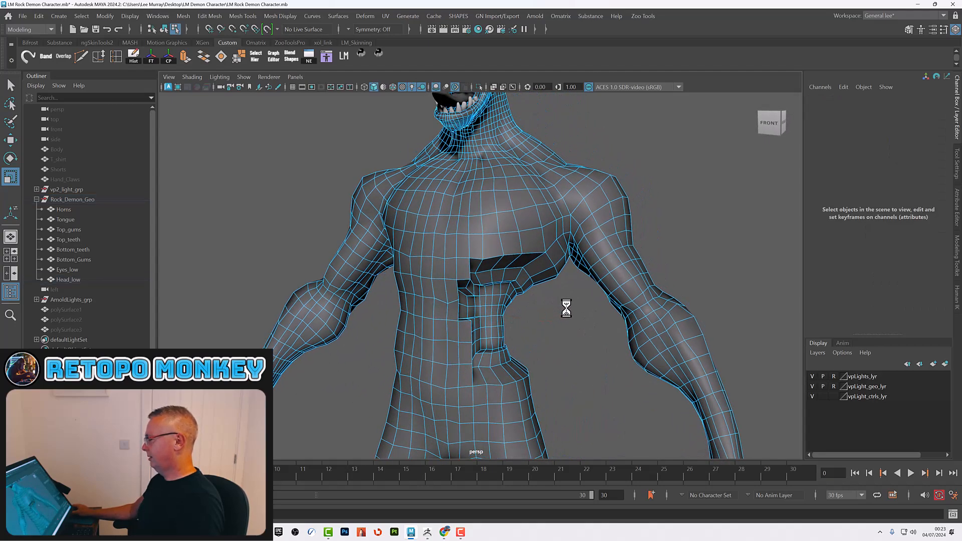
Insert three edge loops around the extruded walls of the torso cavity to hold its edges.
{"action": "left_click", "coordinate": [119, 52]}
{"action": "left_click_drag", "start_coordinate": [247, 120], "coordinate": [527, 309], "text": "alt"}
{"action": "left_click", "coordinate": [543, 248]}
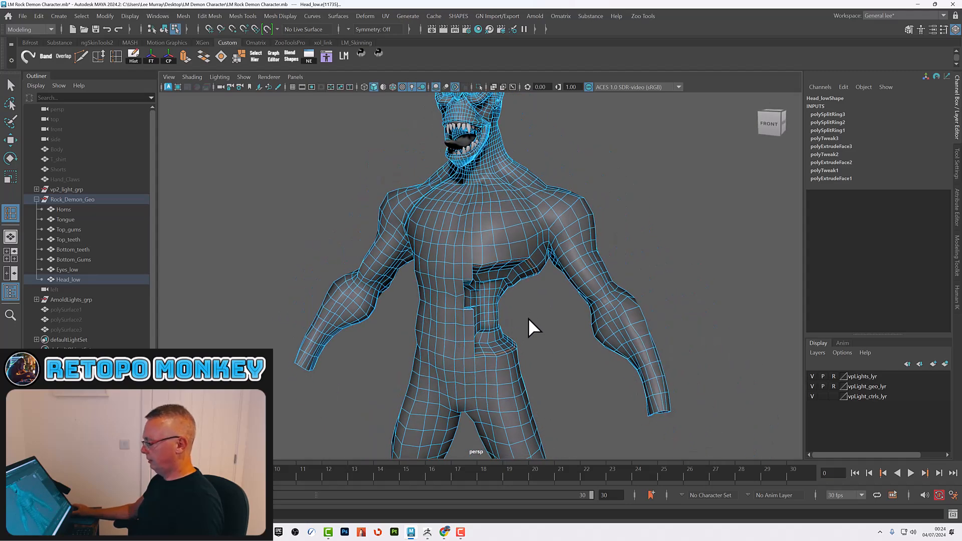
{"action": "key", "text": "w"}
{"action": "left_click", "coordinate": [549, 355]}
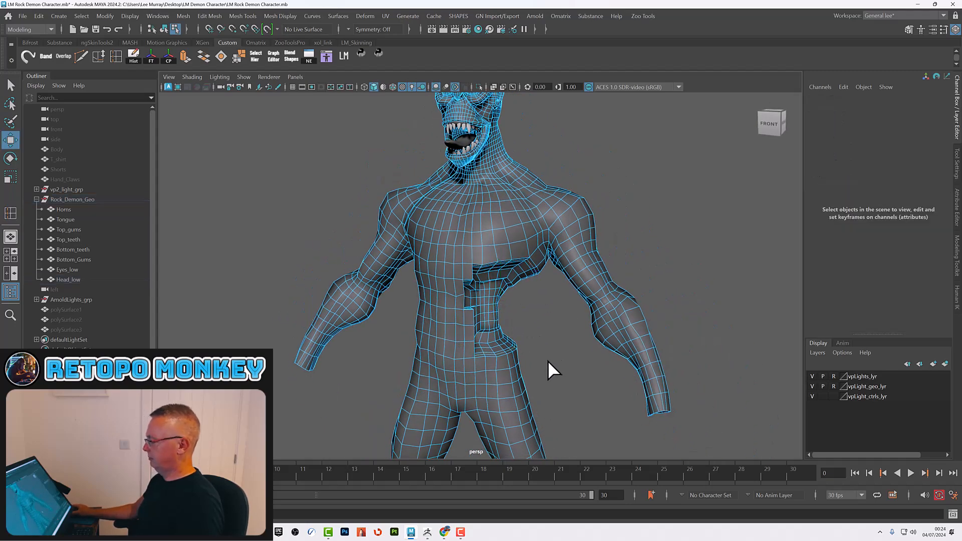
{"action": "left_click_drag", "start_coordinate": [547, 360], "coordinate": [552, 359], "text": "alt"}
{"action": "middle_click_drag", "start_coordinate": [557, 348], "coordinate": [583, 380], "text": "alt"}
{"action": "right_click_drag", "start_coordinate": [583, 379], "coordinate": [503, 332], "text": "alt"}
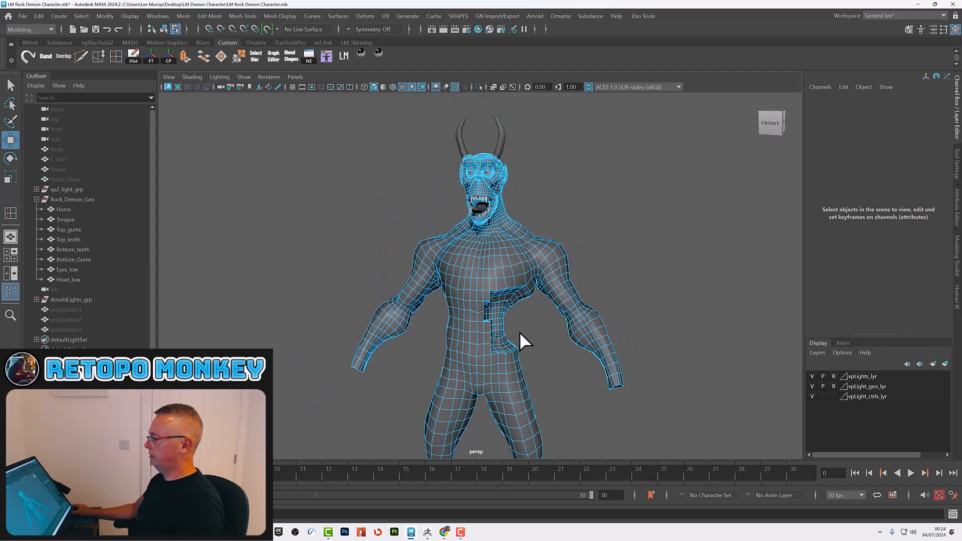
Return to object selection, soften the edges of Head_low, freeze its transforms and delete its history.
{"action": "key", "text": "F8"}
{"action": "left_click", "coordinate": [540, 341]}
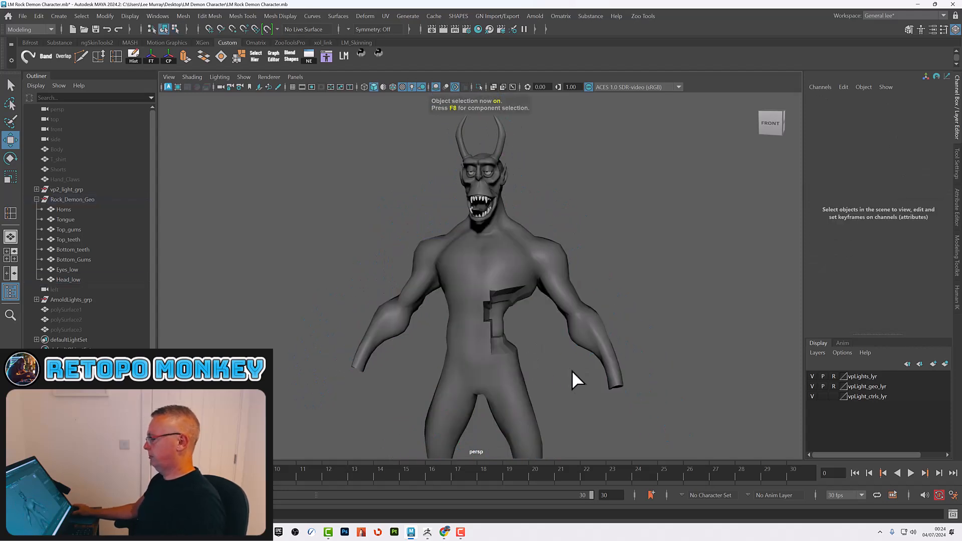
{"action": "left_click_drag", "start_coordinate": [569, 369], "coordinate": [548, 360], "text": "alt"}
{"action": "left_click", "coordinate": [500, 289]}
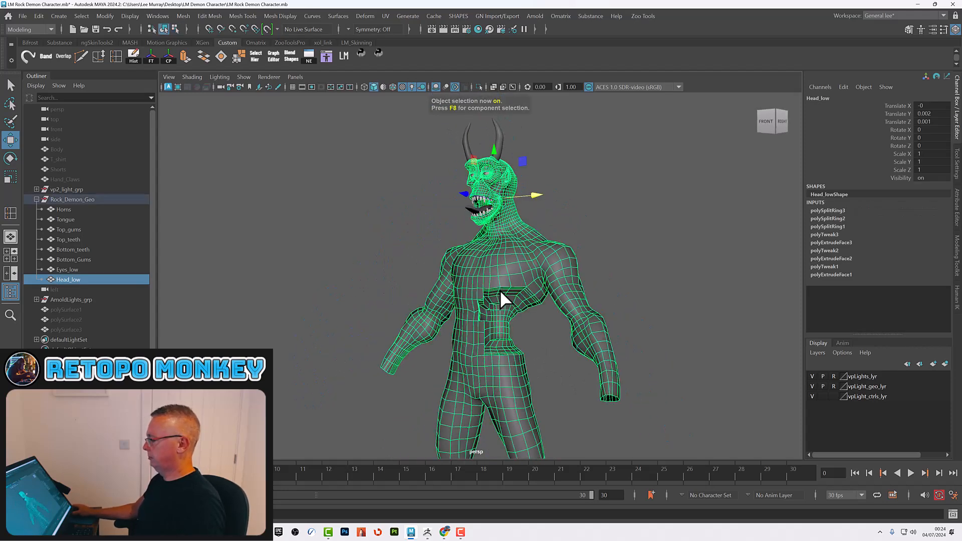
{"action": "left_click", "coordinate": [274, 12]}
{"action": "left_click", "coordinate": [296, 107]}
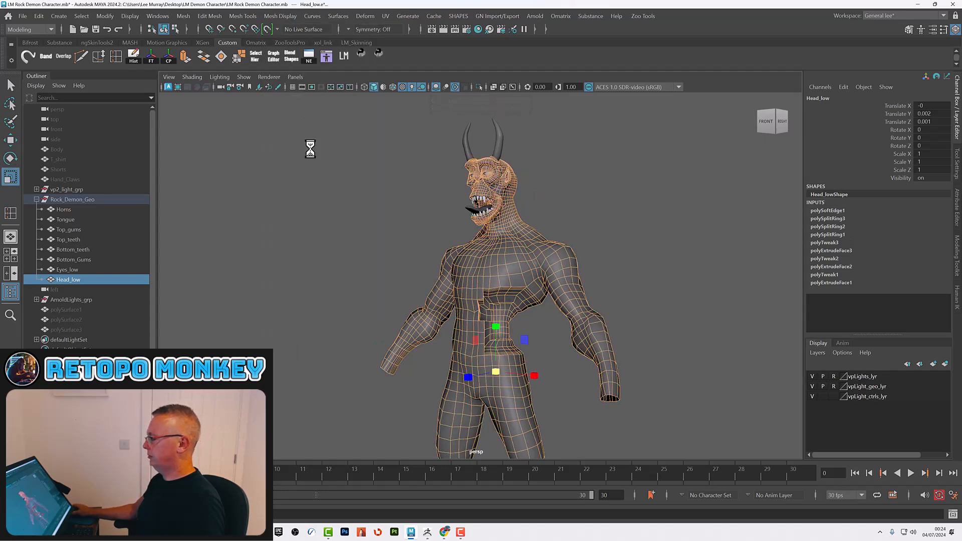
{"action": "left_click", "coordinate": [131, 57]}
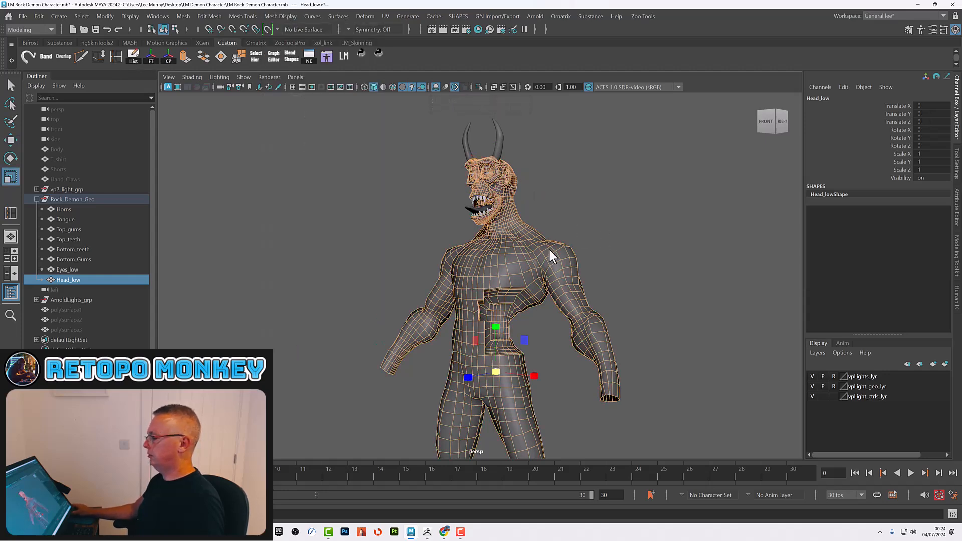
{"action": "left_click", "coordinate": [602, 246]}
{"action": "left_click_drag", "start_coordinate": [602, 246], "coordinate": [585, 289], "text": "alt"}
{"action": "left_click_drag", "start_coordinate": [503, 351], "coordinate": [537, 341], "text": "alt"}
{"action": "left_click_drag", "start_coordinate": [538, 304], "coordinate": [538, 349], "text": "alt"}
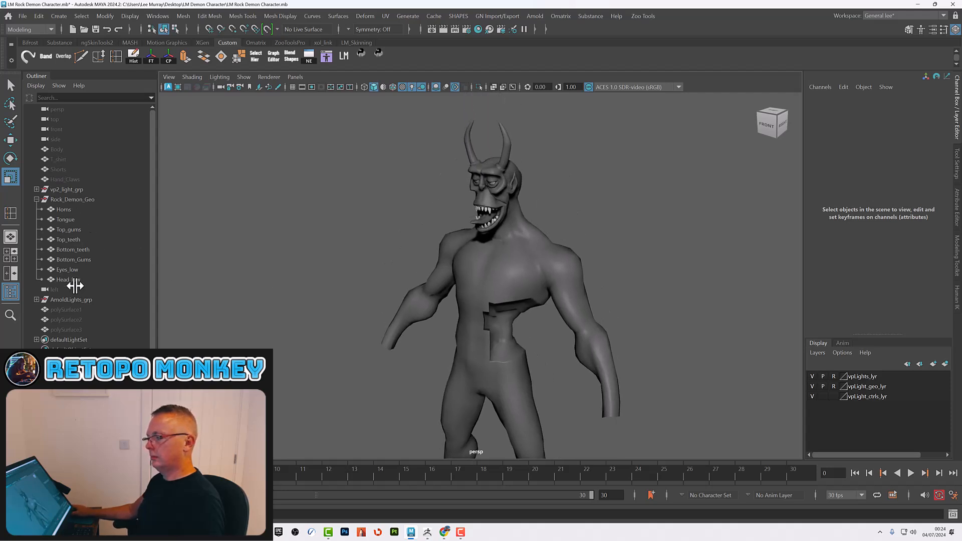
Set the visibility of polySurface1, polySurface2 and polySurface3 to on, then clear the selection.
{"action": "left_click", "coordinate": [75, 309]}
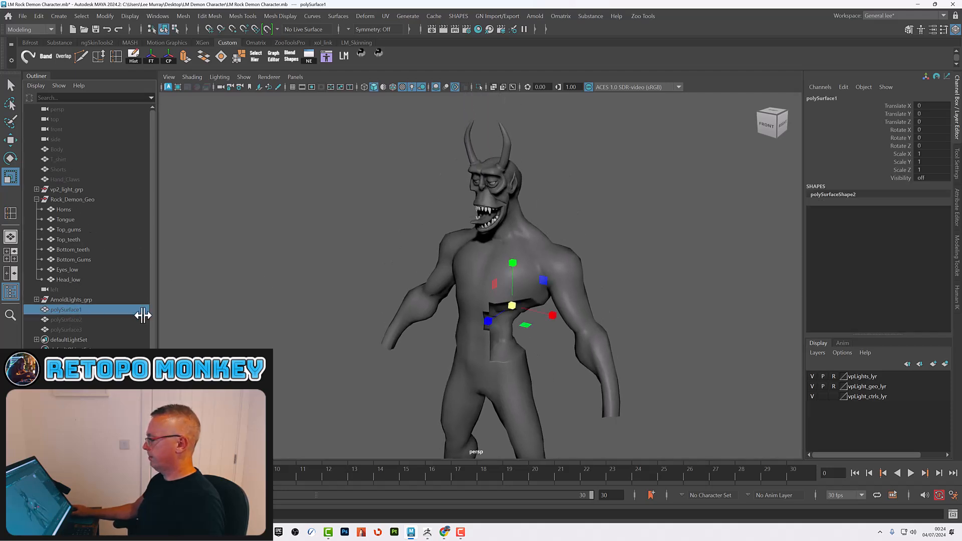
{"action": "left_click", "coordinate": [76, 329], "text": "shift"}
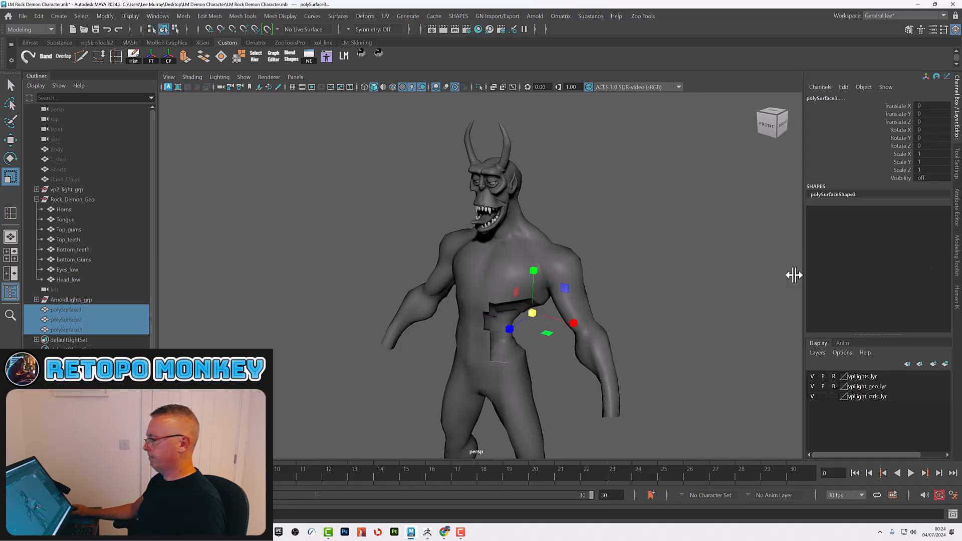
{"action": "left_click", "coordinate": [924, 180]}
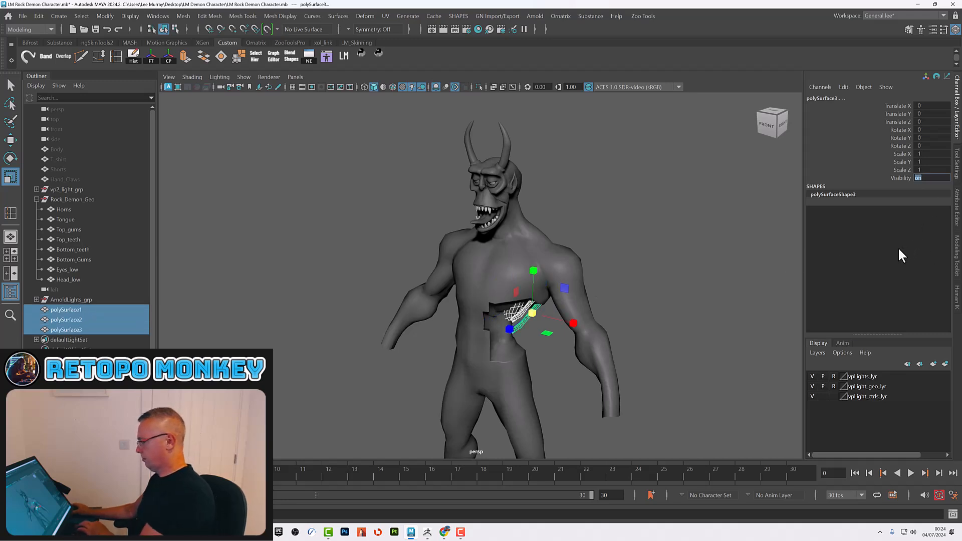
{"action": "left_click", "coordinate": [610, 329]}
Rename the heart mesh inside the torso cavity as Heart_low.
{"action": "left_click", "coordinate": [519, 301]}
{"action": "double_click", "coordinate": [829, 97]}
{"action": "type", "text": "Hear"}
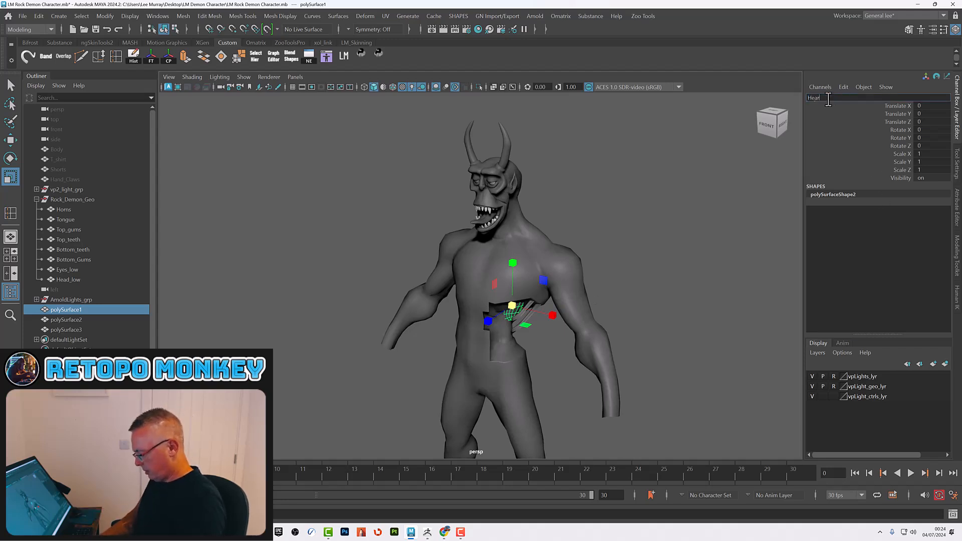
{"action": "type", "text": "t_low"}
{"action": "key", "text": "Return"}
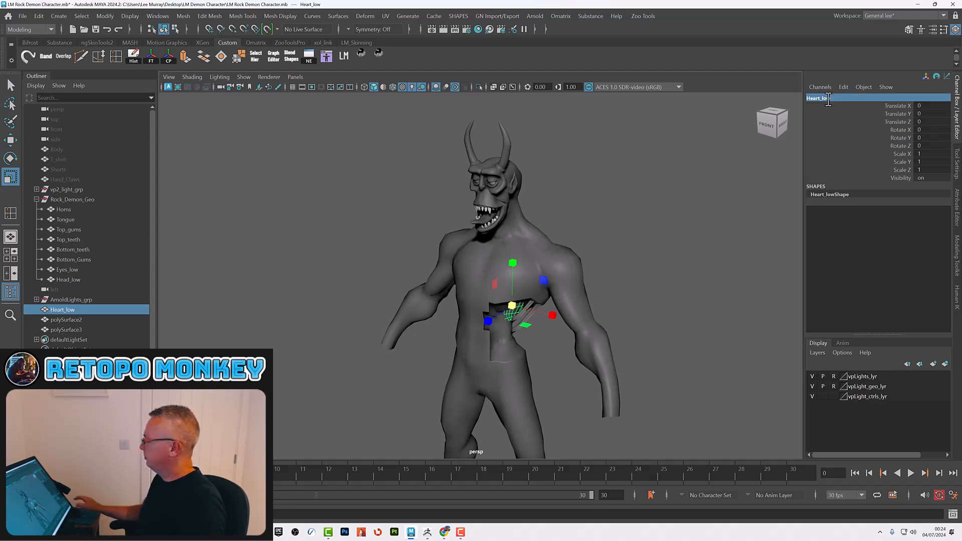
Rename the upper rib mesh, polySurface2, as Rib_001_low.
{"action": "left_click", "coordinate": [82, 319]}
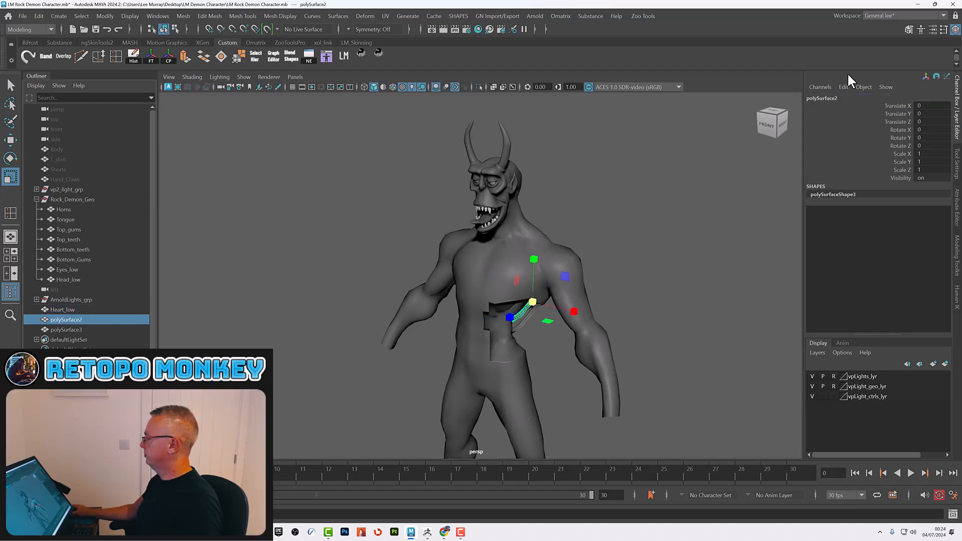
{"action": "double_click", "coordinate": [822, 98]}
{"action": "type", "text": "Rib"}
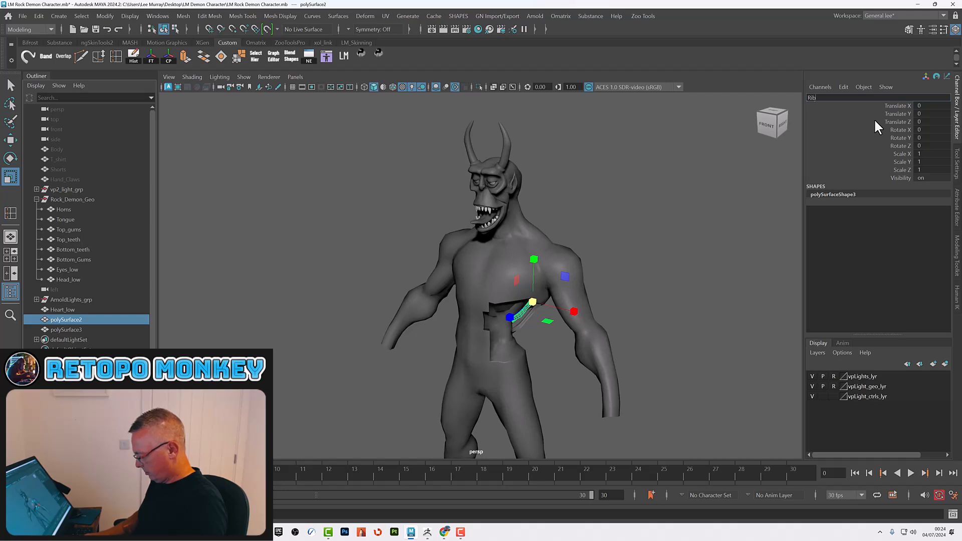
{"action": "type", "text": "_00"}
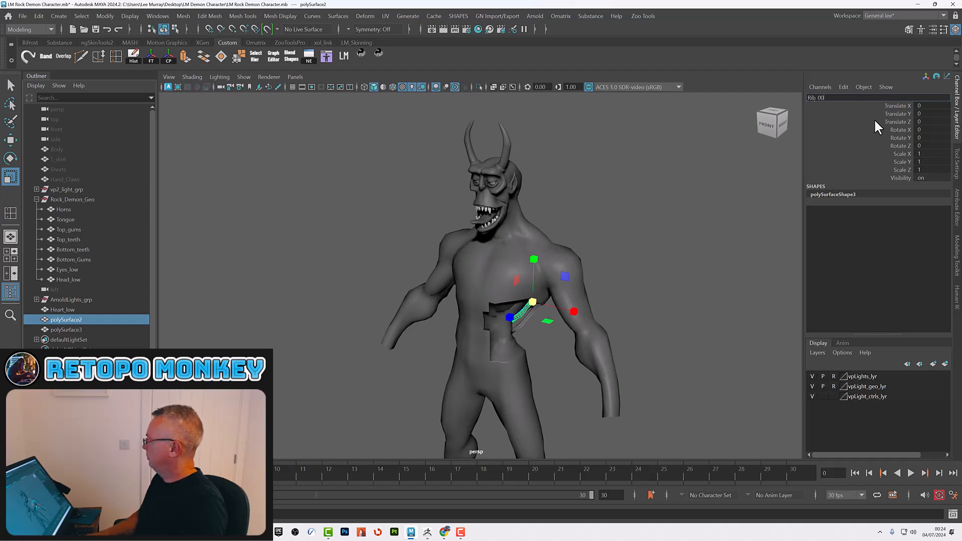
{"action": "type", "text": "1_low"}
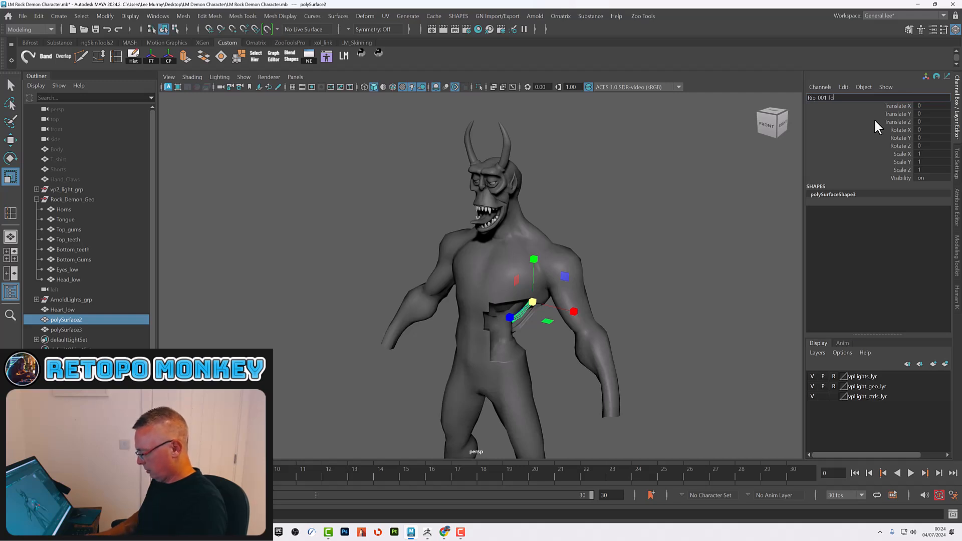
{"action": "key", "text": "Return"}
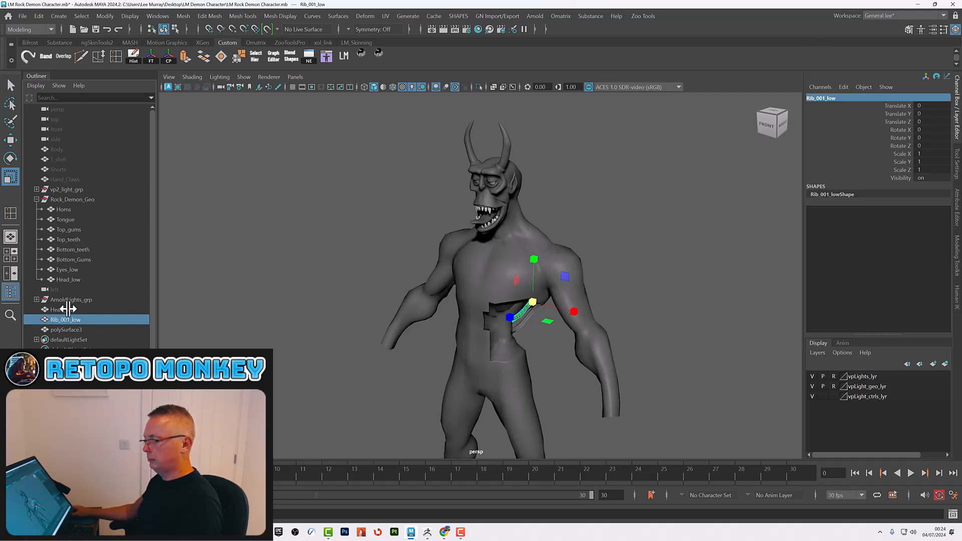
Rename the lower rib mesh, polySurface3, as Rib_002_low.
{"action": "left_click", "coordinate": [65, 329]}
{"action": "double_click", "coordinate": [819, 98]}
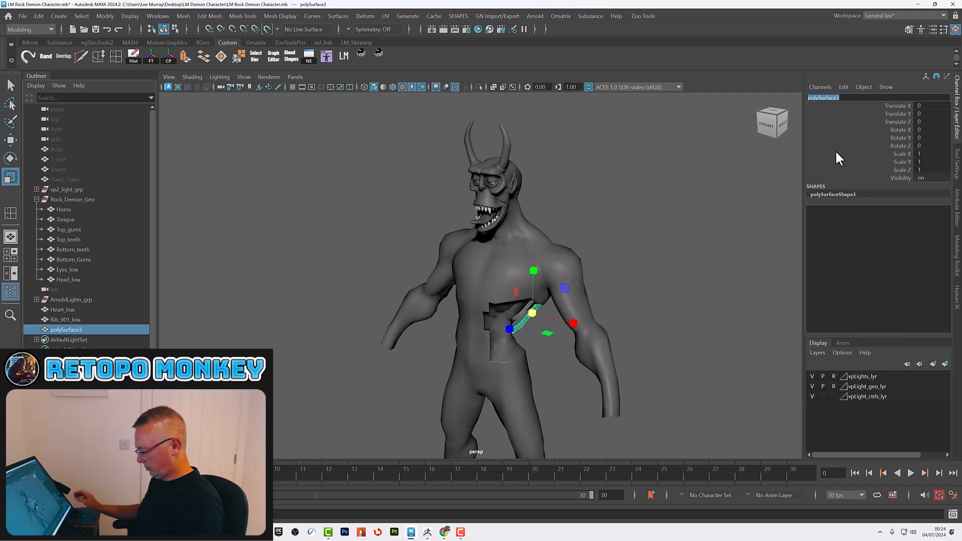
{"action": "type", "text": "Rib_002"}
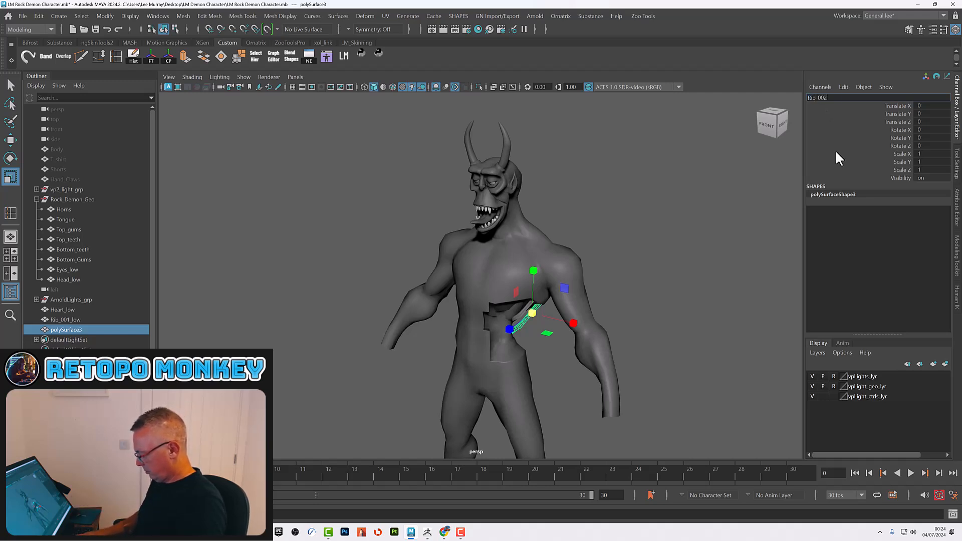
{"action": "type", "text": "_low"}
{"action": "key", "text": "Return"}
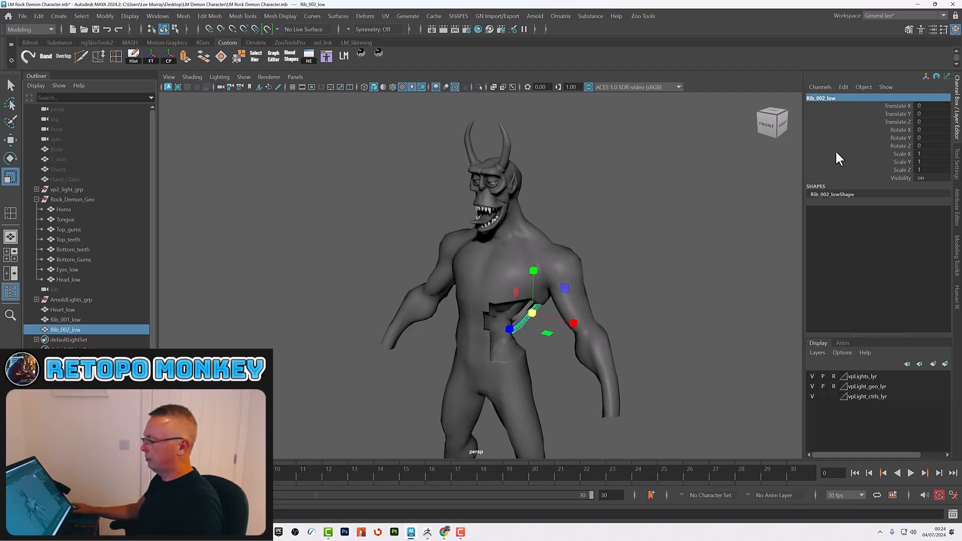
Parent Rib_001_low and Rib_002_low under the Rock_Demon_Geo group and select the group.
{"action": "left_click", "coordinate": [70, 320], "text": "ctrl"}
{"action": "middle_click_drag", "start_coordinate": [76, 321], "coordinate": [71, 203]}
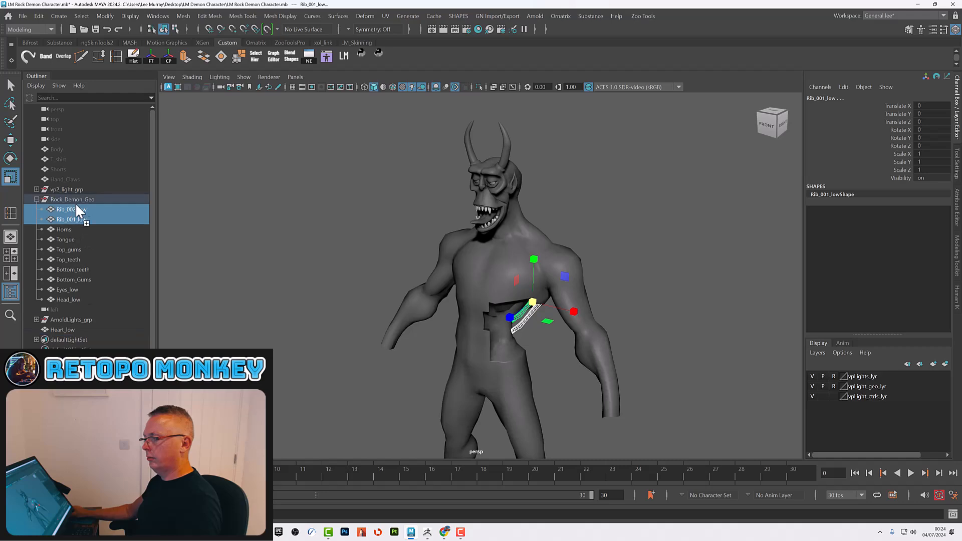
{"action": "left_click", "coordinate": [75, 199]}
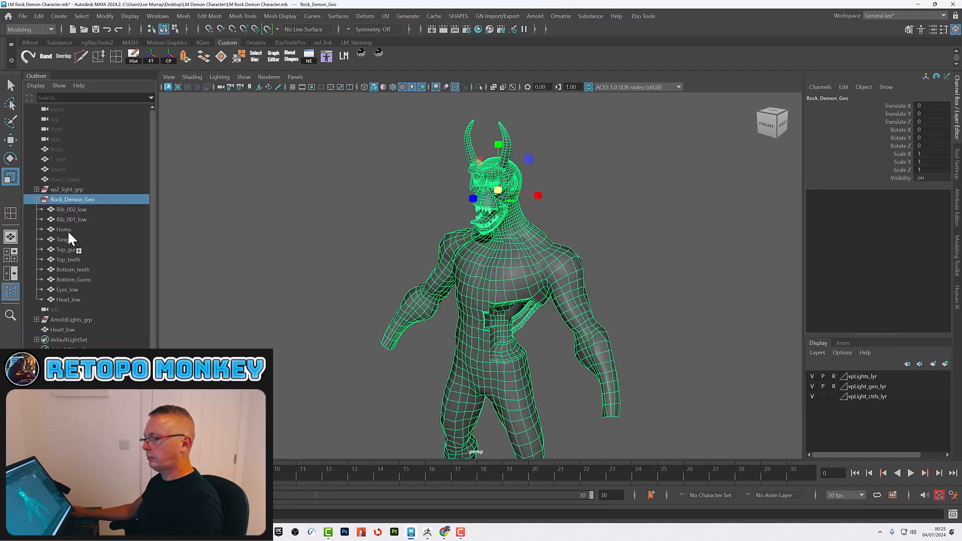
Rename the Horns mesh in the Rock_Demon_Geo group as Horns_low and clear the selection.
{"action": "left_click", "coordinate": [68, 229]}
{"action": "double_click", "coordinate": [73, 230]}
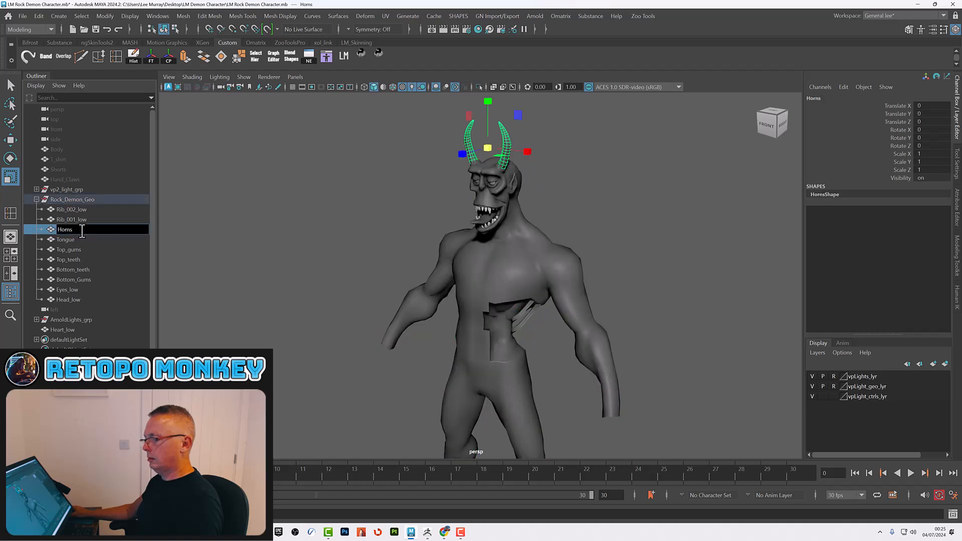
{"action": "type", "text": "_"}
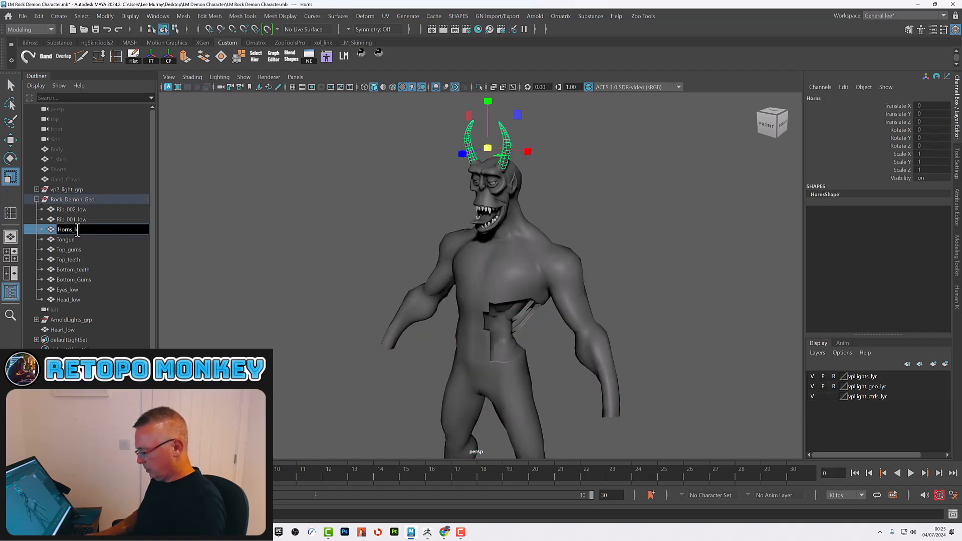
{"action": "type", "text": "low"}
{"action": "key", "text": "Return"}
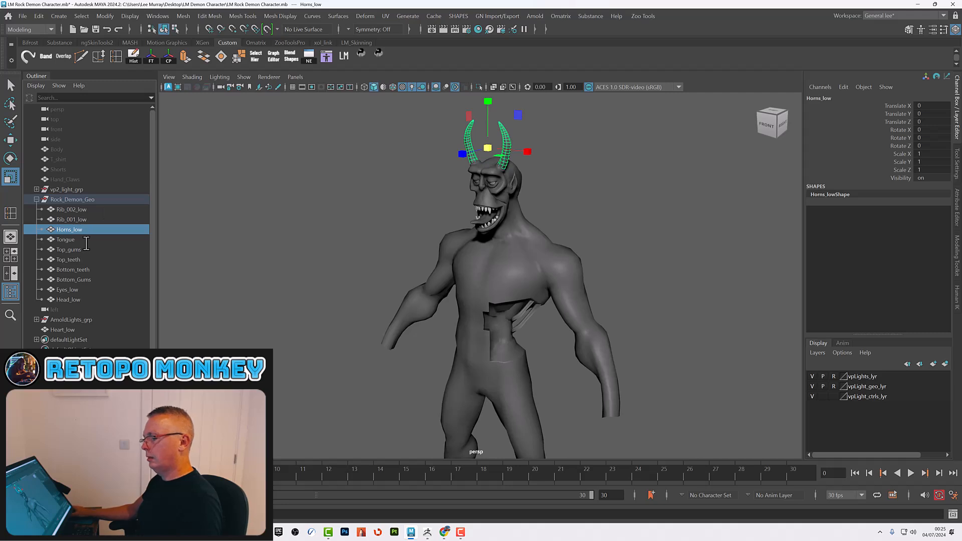
{"action": "left_click", "coordinate": [70, 240]}
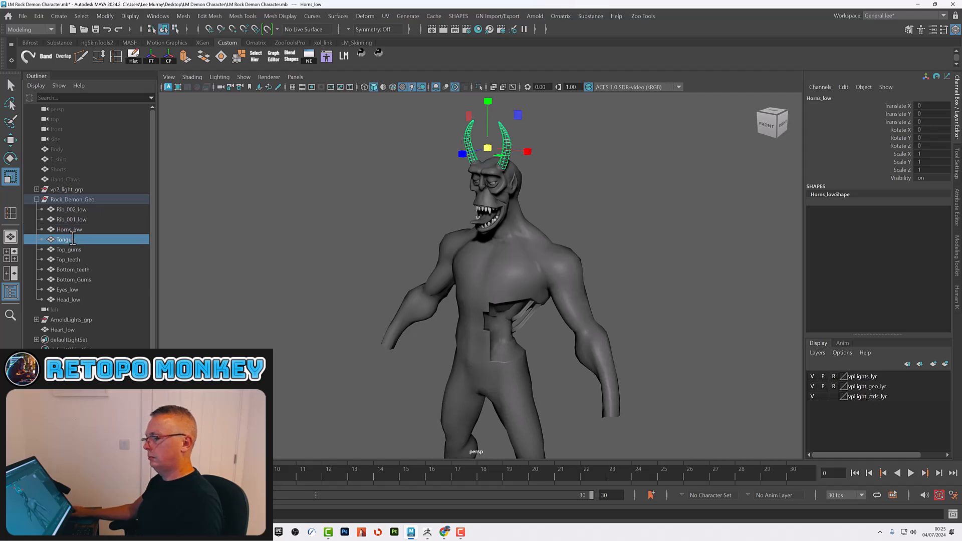
{"action": "left_click", "coordinate": [681, 258]}
Examine the whole low-poly demon and its torso cavity with the ribs from the front and side.
{"action": "left_click_drag", "start_coordinate": [586, 289], "coordinate": [602, 293], "text": "alt"}
{"action": "middle_click_drag", "start_coordinate": [598, 315], "coordinate": [612, 278], "text": "alt"}
{"action": "left_click_drag", "start_coordinate": [682, 316], "coordinate": [683, 340], "text": "alt"}
{"action": "right_click_drag", "start_coordinate": [683, 339], "coordinate": [544, 321], "text": "alt"}
{"action": "middle_click_drag", "start_coordinate": [565, 324], "coordinate": [567, 313], "text": "alt"}
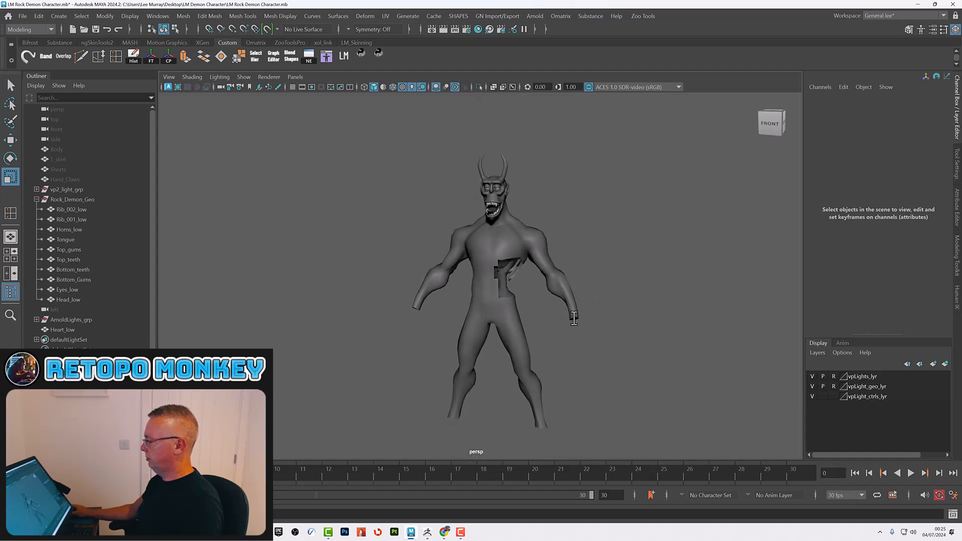
{"action": "scroll", "coordinate": [574, 318], "scroll_direction": "up", "scroll_amount": 3}
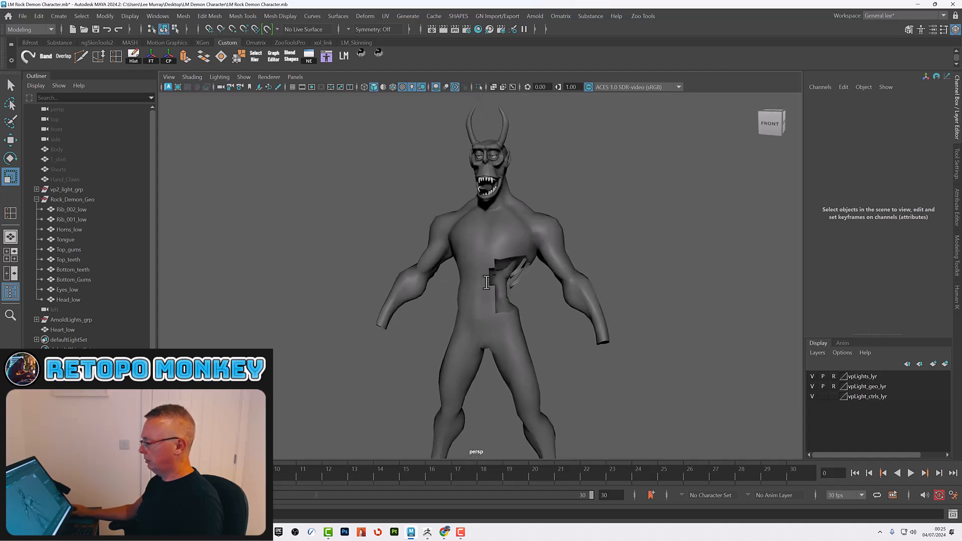
{"action": "middle_click_drag", "start_coordinate": [503, 318], "coordinate": [509, 325], "text": "alt"}
{"action": "scroll", "coordinate": [493, 316], "scroll_direction": "up", "scroll_amount": 3}
{"action": "left_click_drag", "start_coordinate": [381, 320], "coordinate": [620, 329], "text": "alt"}
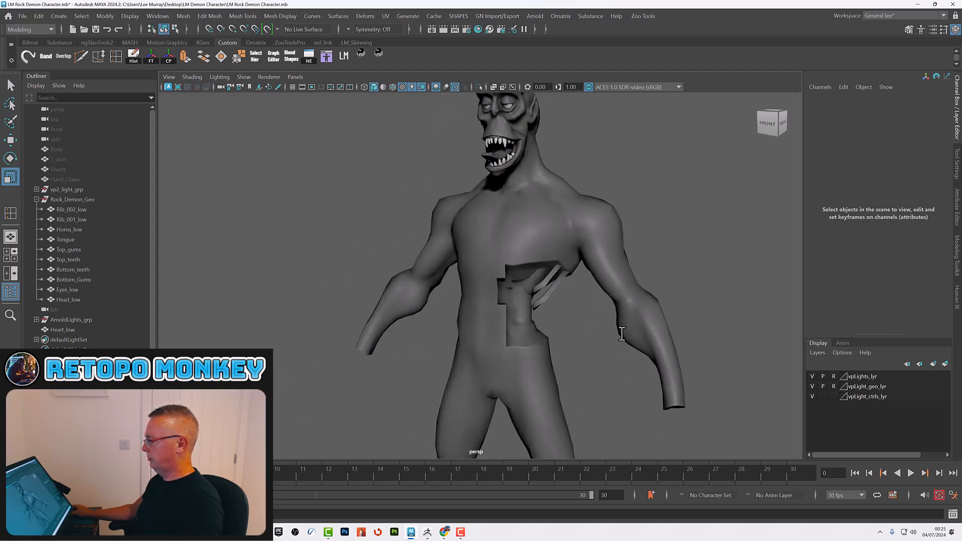
{"action": "right_click_drag", "start_coordinate": [620, 329], "coordinate": [534, 296], "text": "alt"}
{"action": "middle_click_drag", "start_coordinate": [555, 284], "coordinate": [544, 265], "text": "alt"}
{"action": "right_click_drag", "start_coordinate": [545, 265], "coordinate": [550, 276], "text": "alt"}
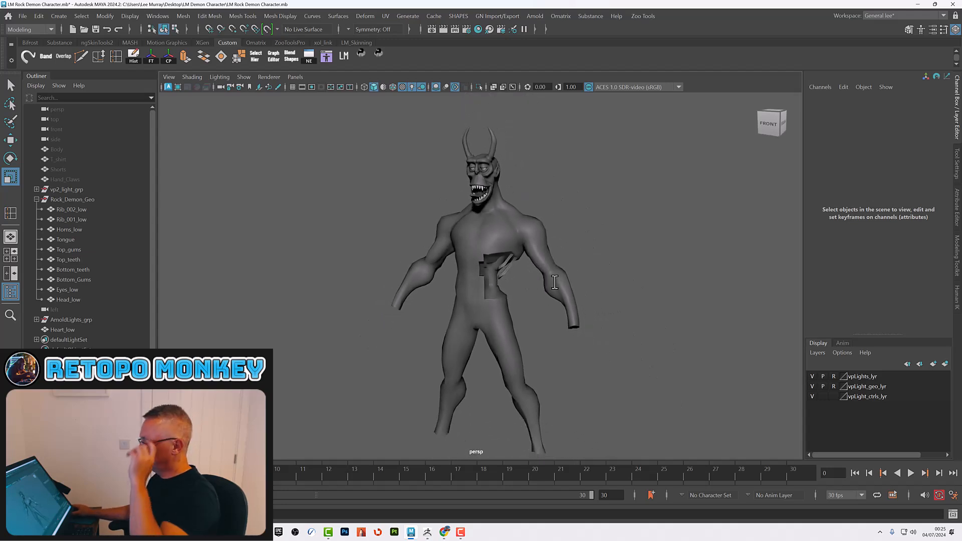